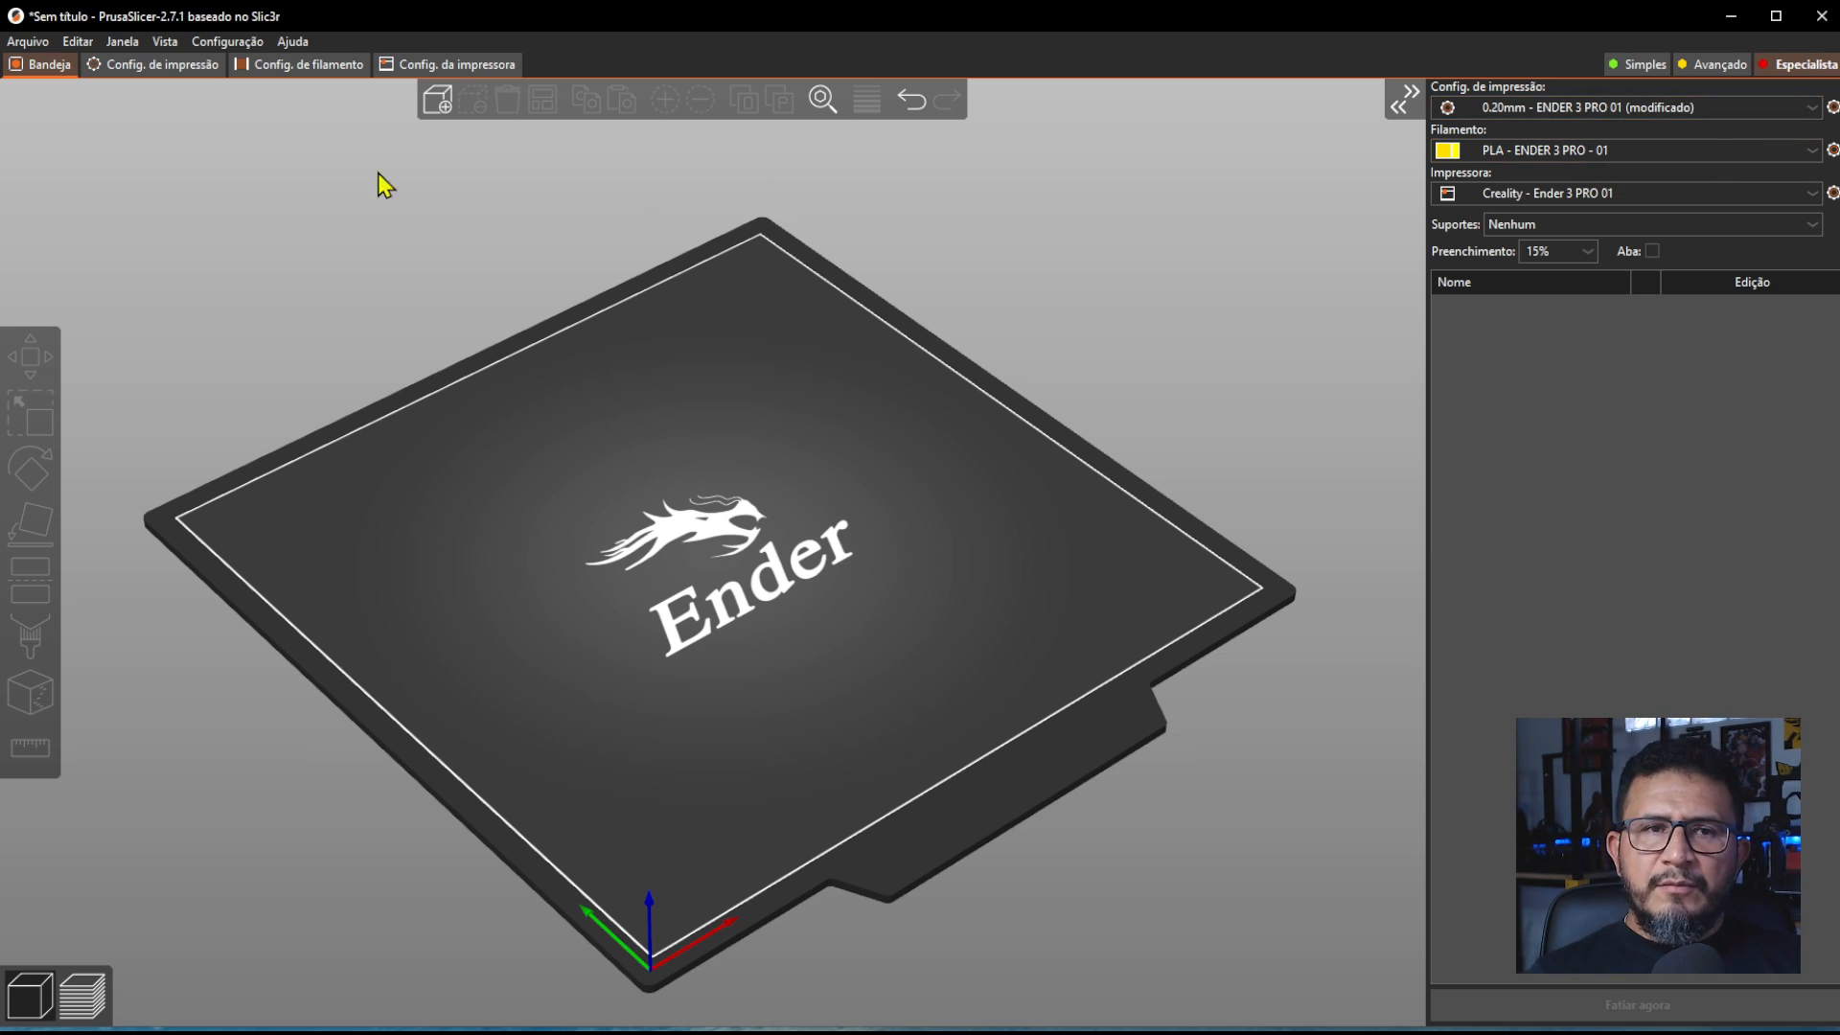
- Set the printer's extruder count to 3 and enable the single extruder multi material option
{"action": "left_click", "coordinate": [182, 71]}
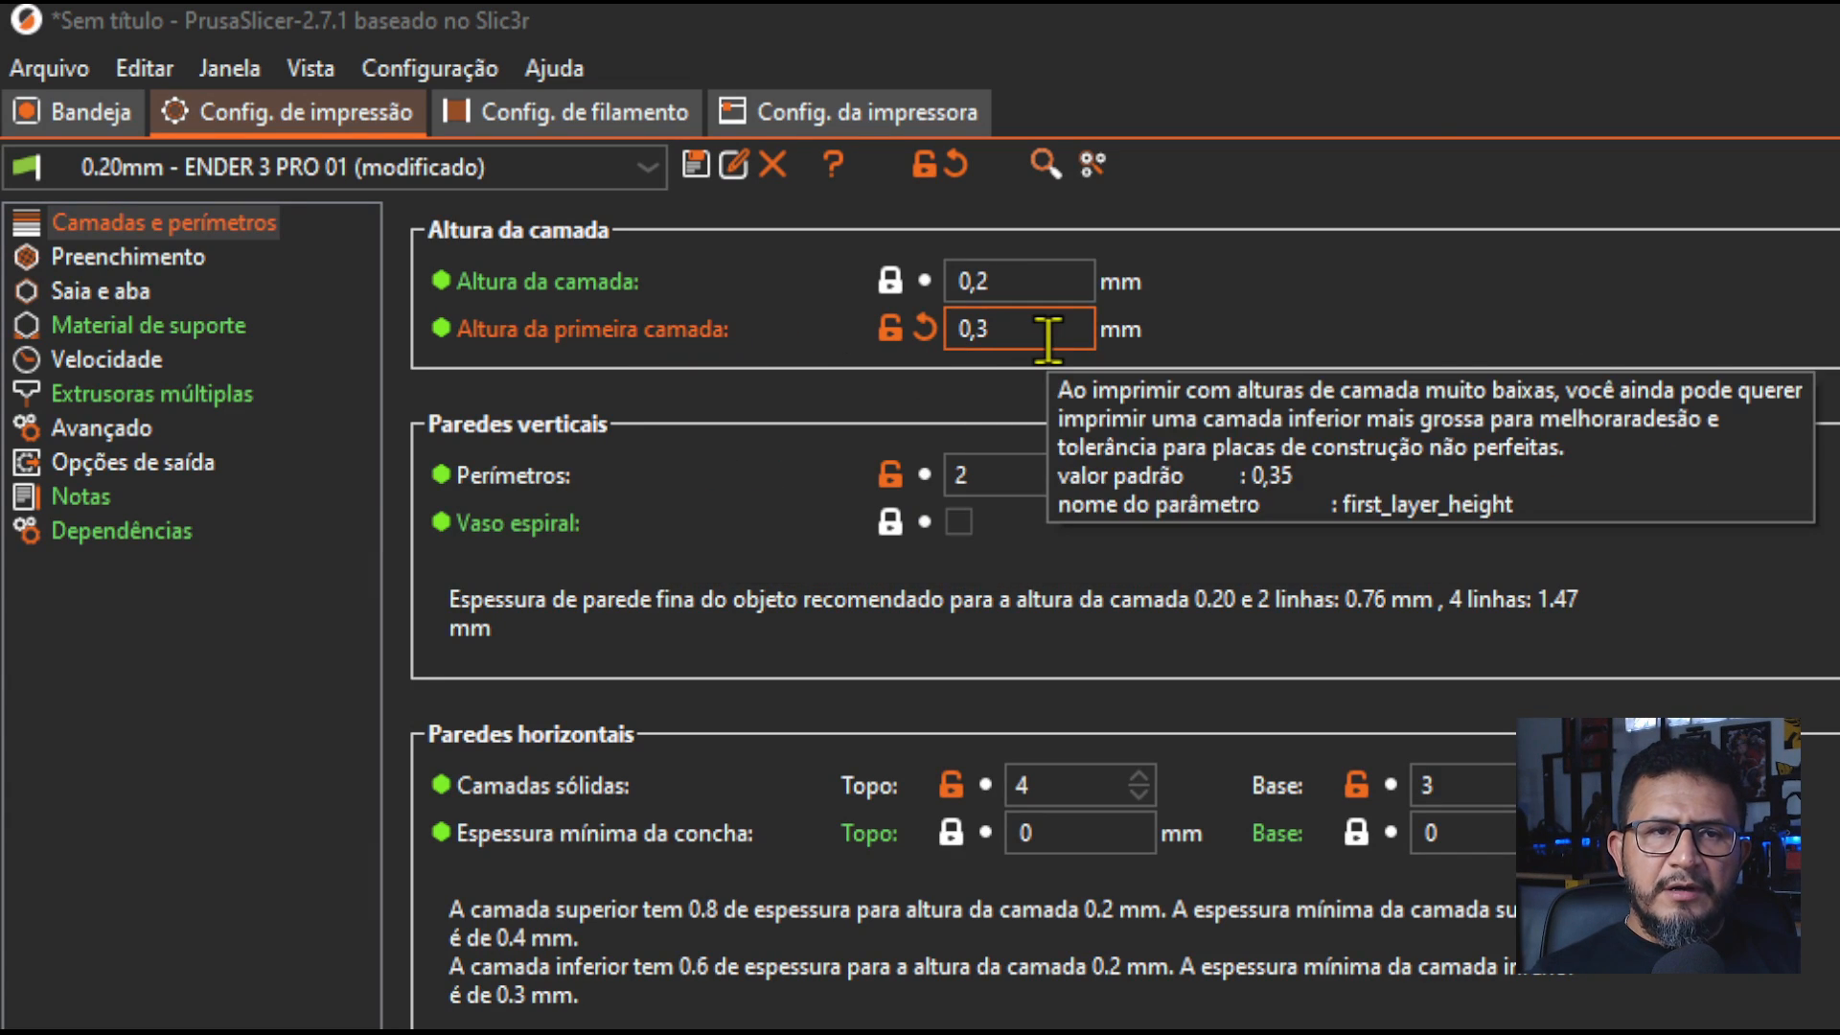
{"action": "left_click", "coordinate": [859, 112]}
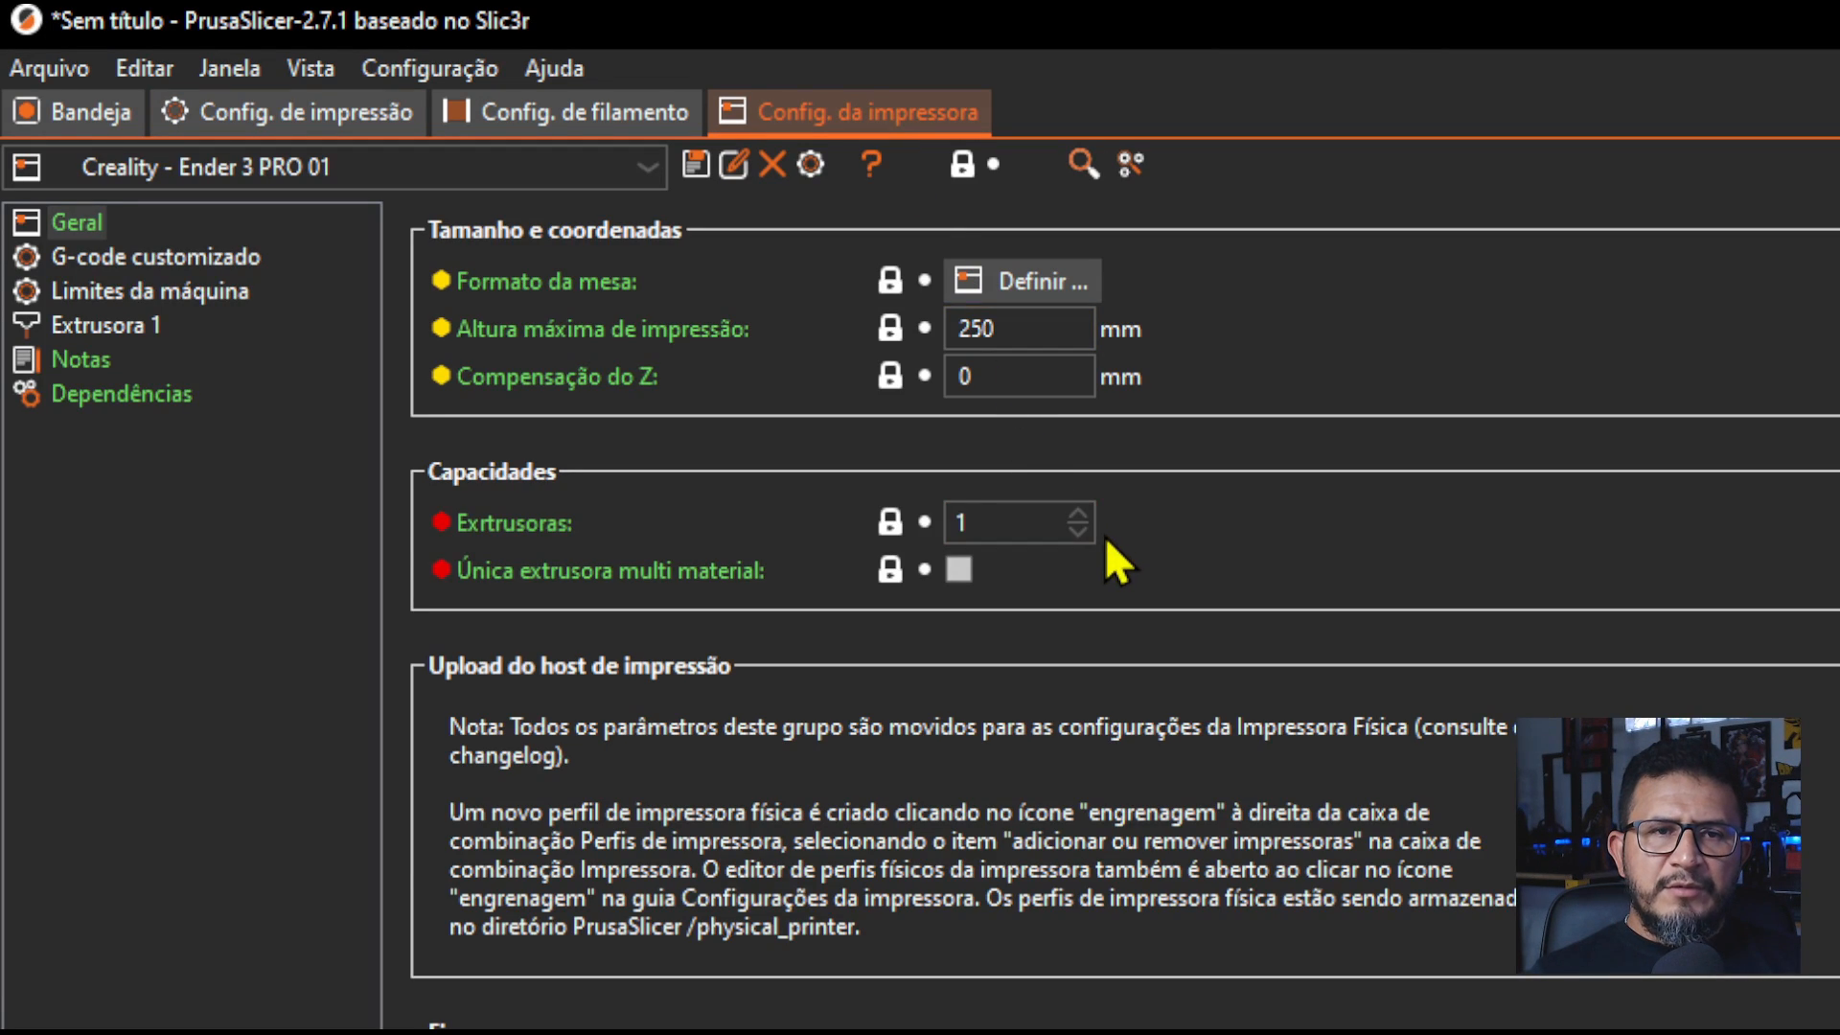
{"action": "left_click", "coordinate": [1079, 512]}
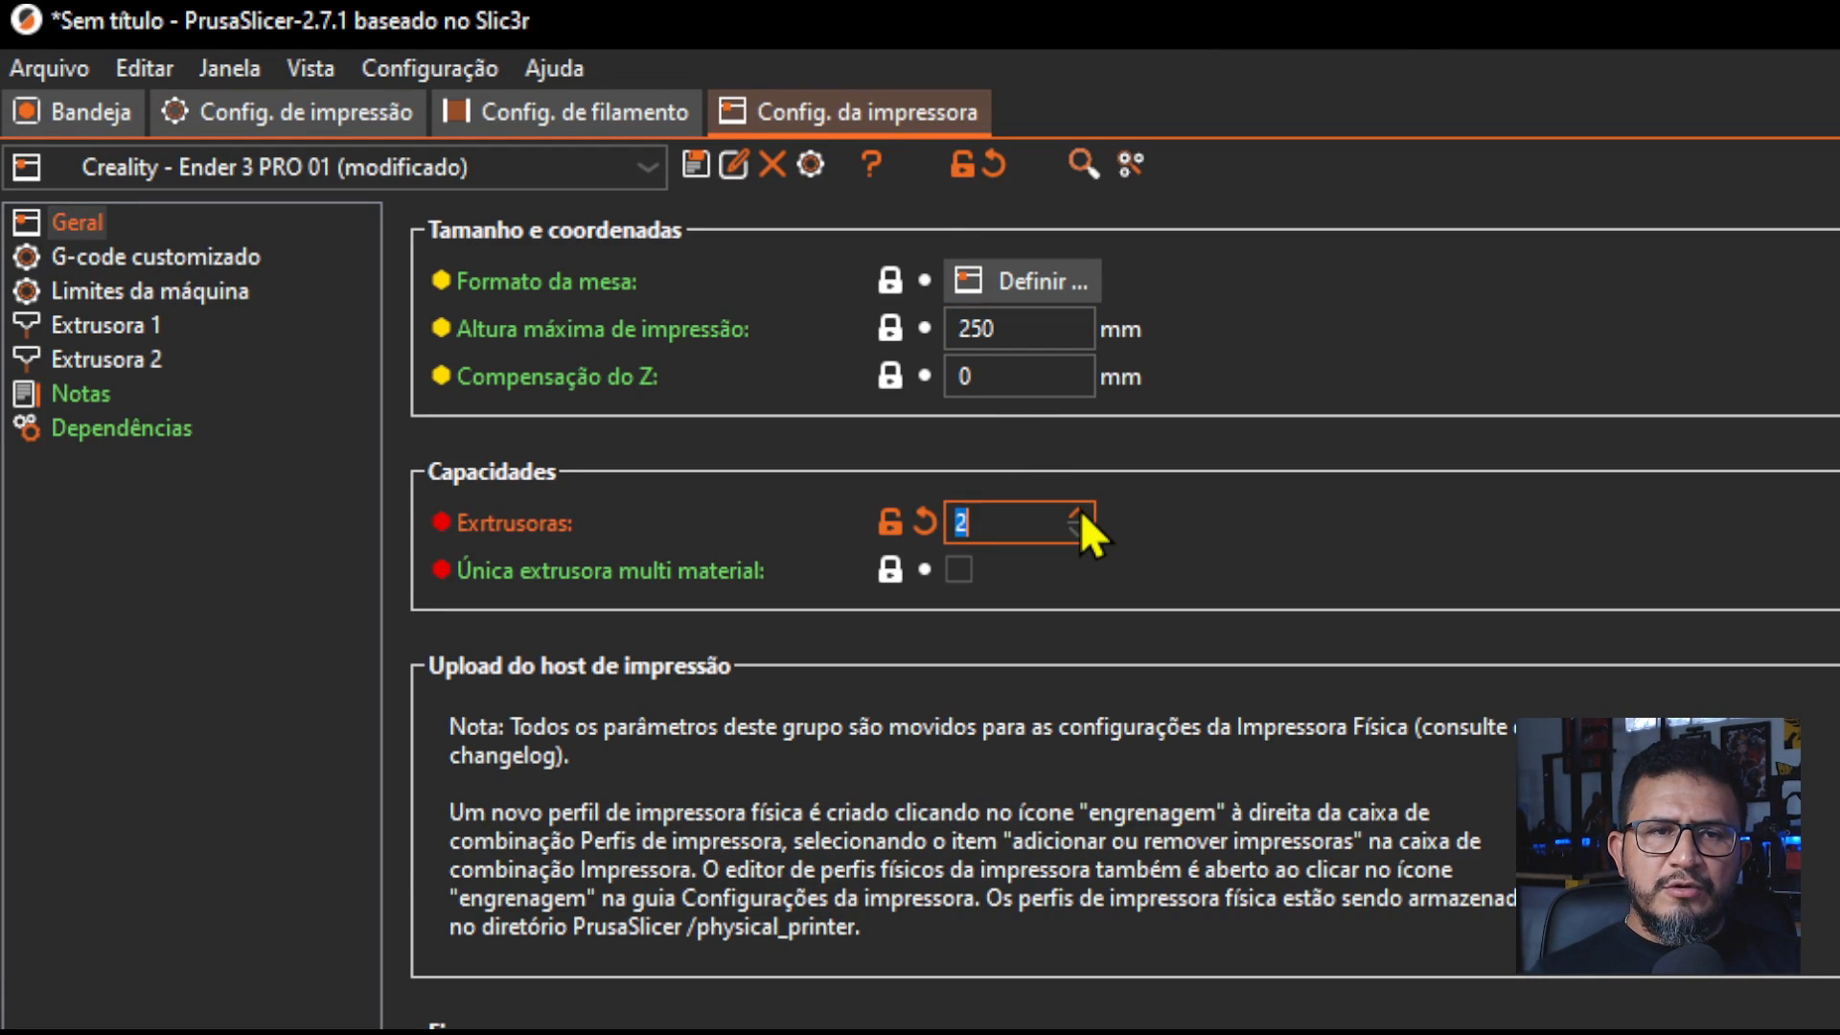
{"action": "left_click", "coordinate": [1078, 512]}
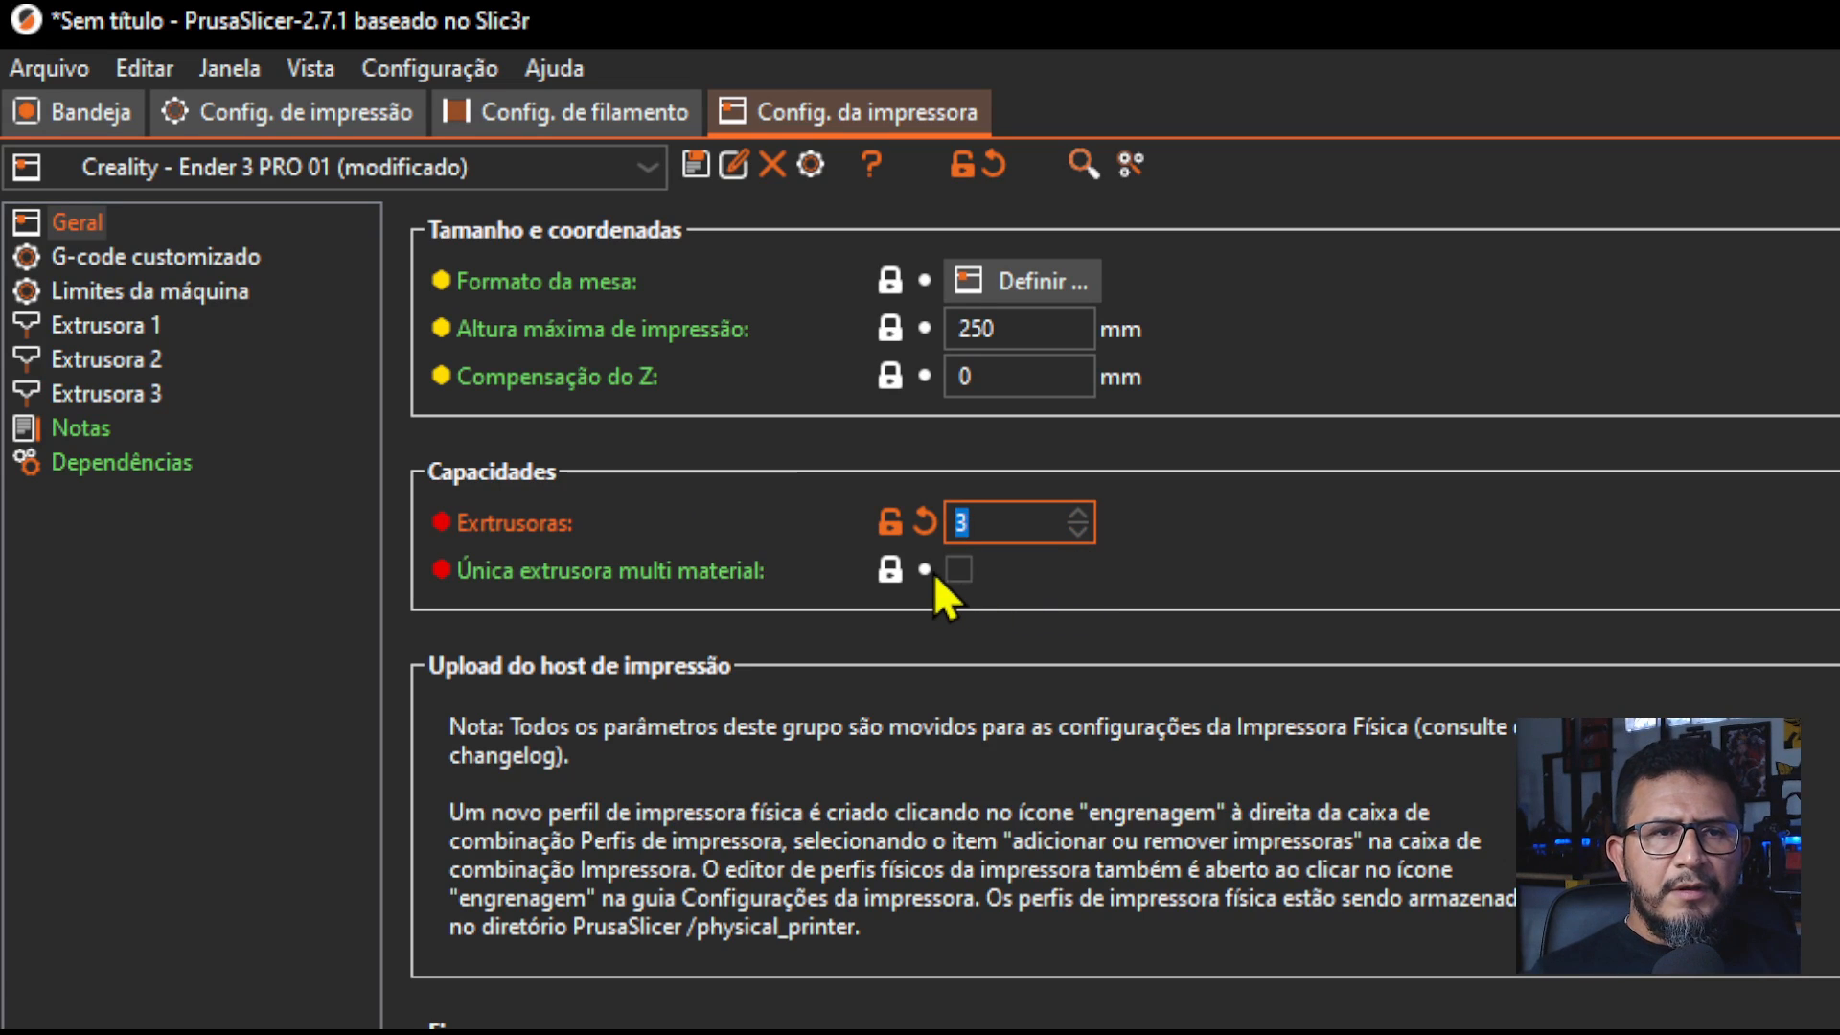
{"action": "mouse_move", "coordinate": [930, 581]}
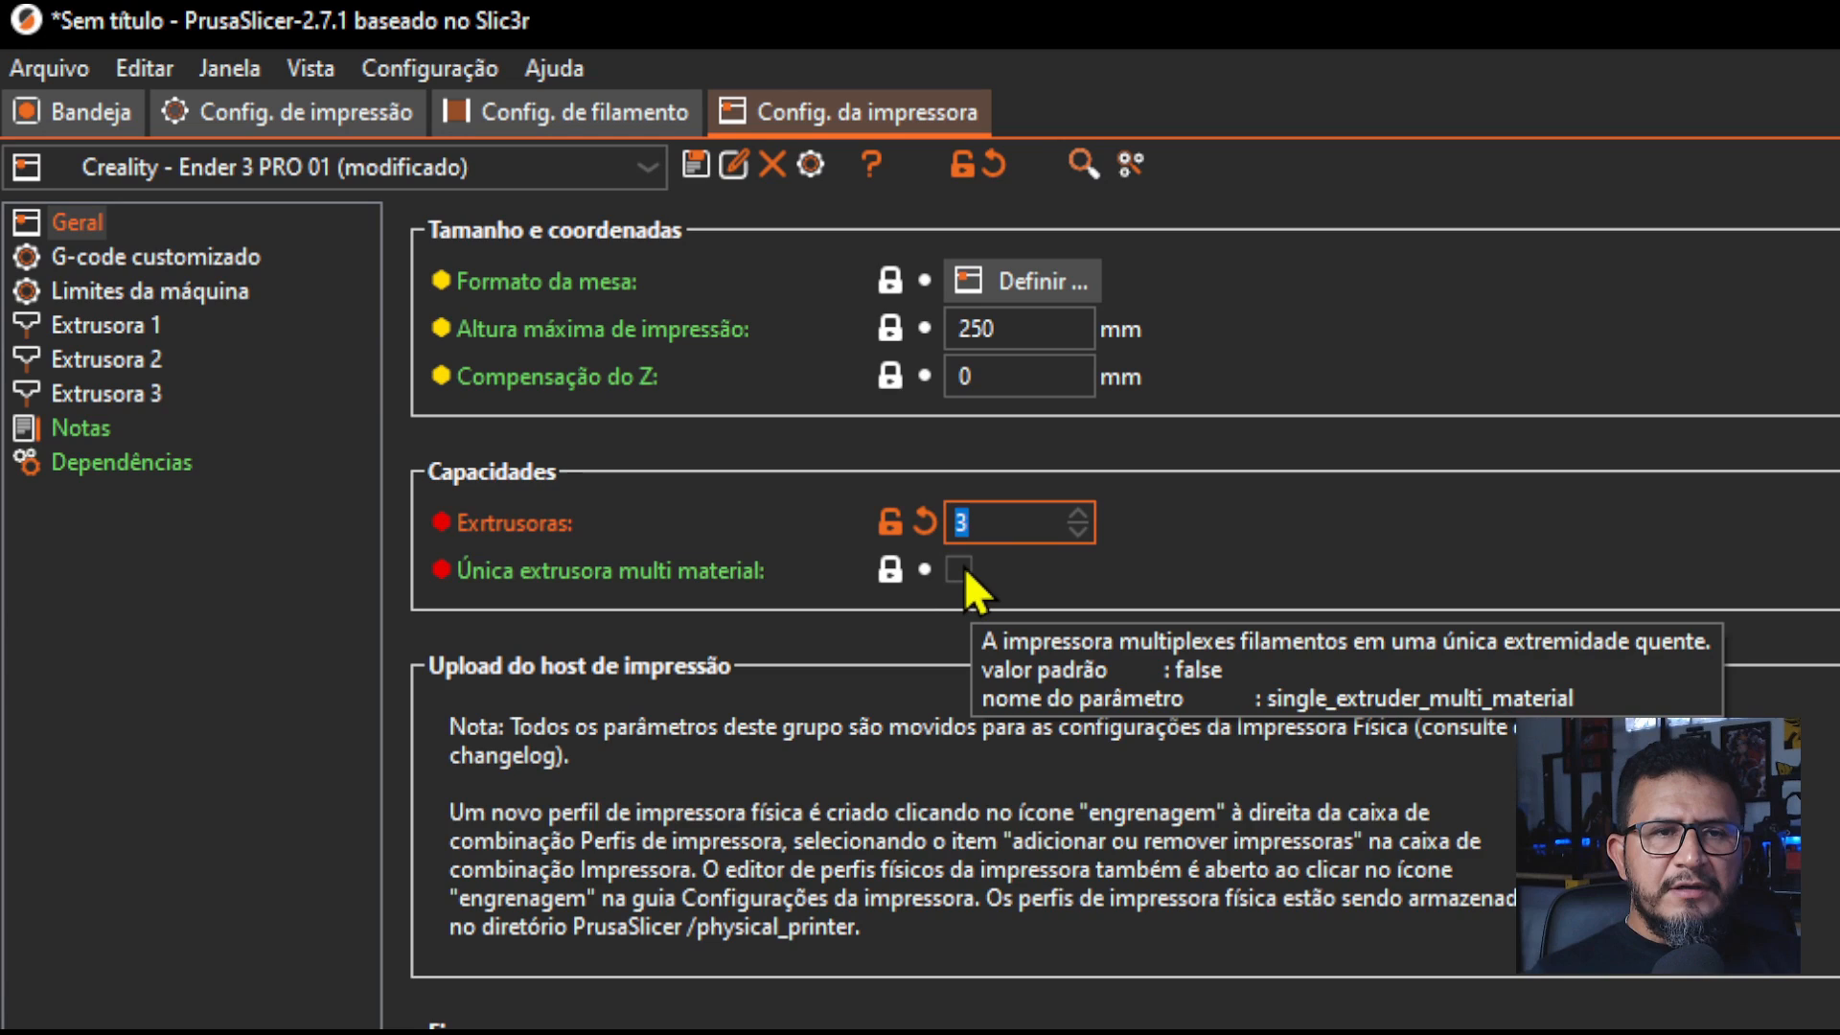
{"action": "left_click", "coordinate": [966, 567]}
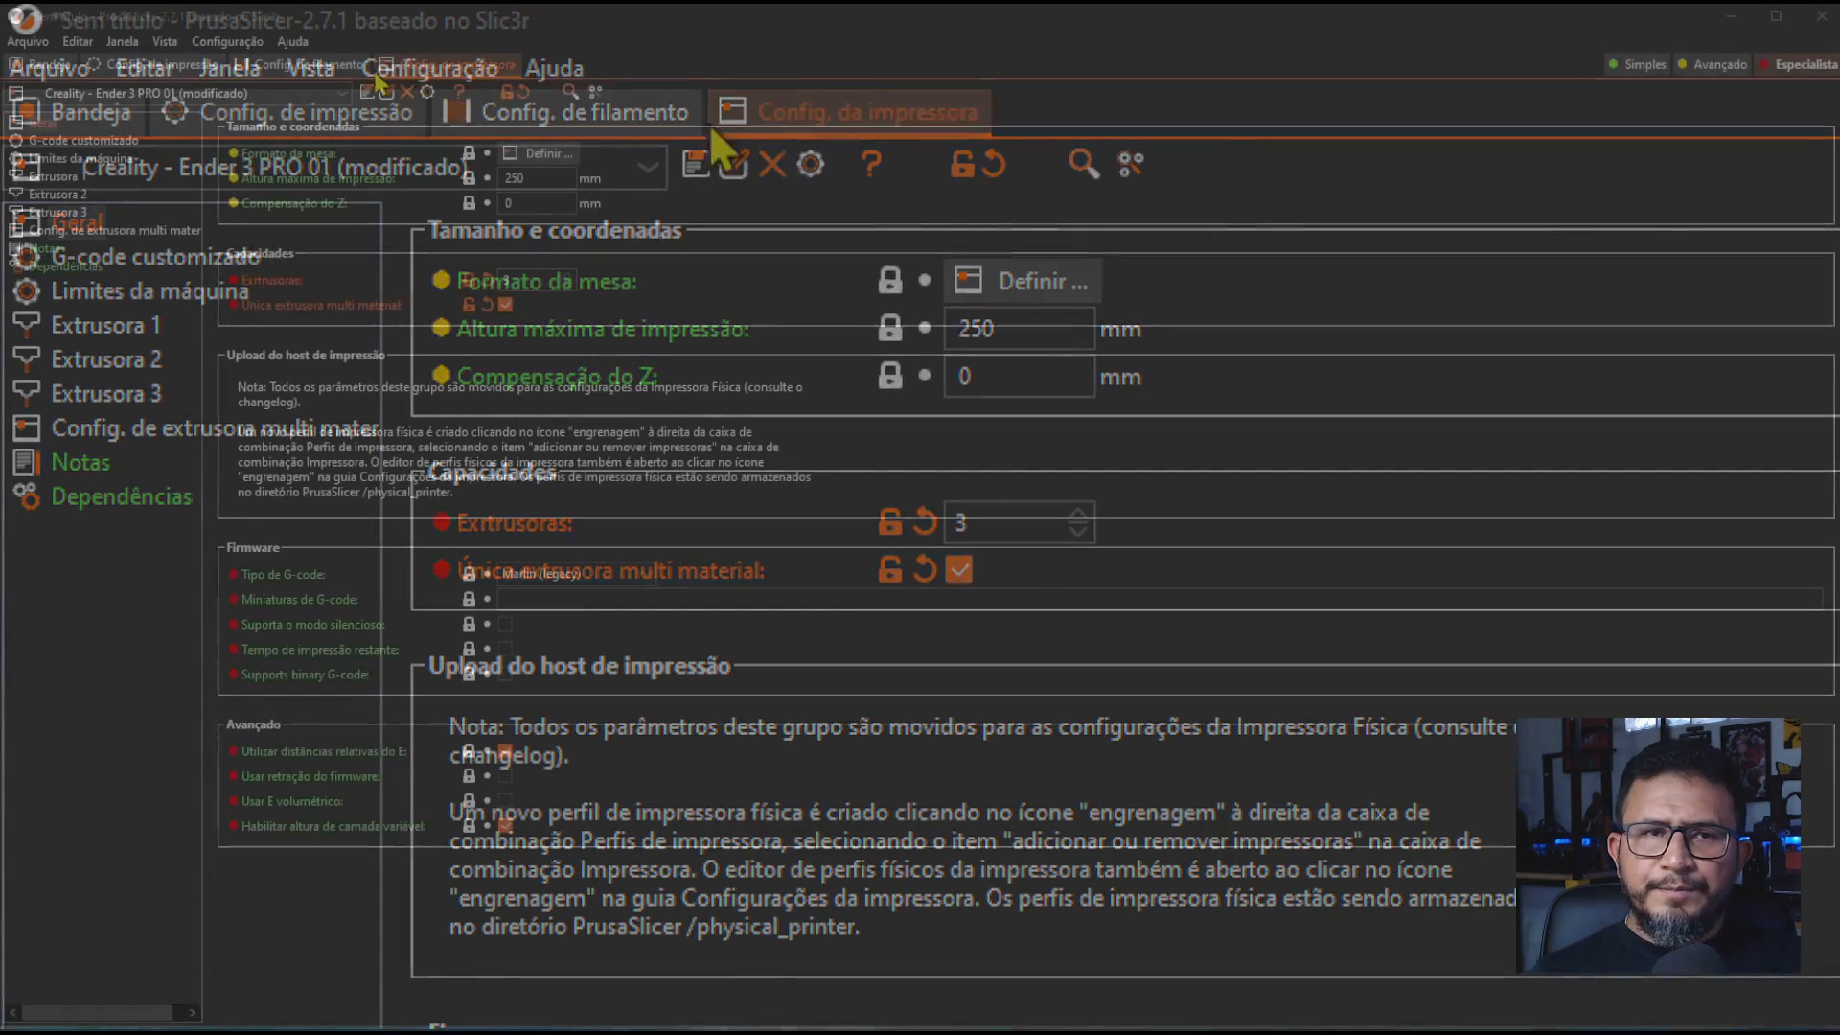
- Add a box shape to the empty bed and scale it uniformly to 30 mm per side
{"action": "left_click", "coordinate": [52, 65]}
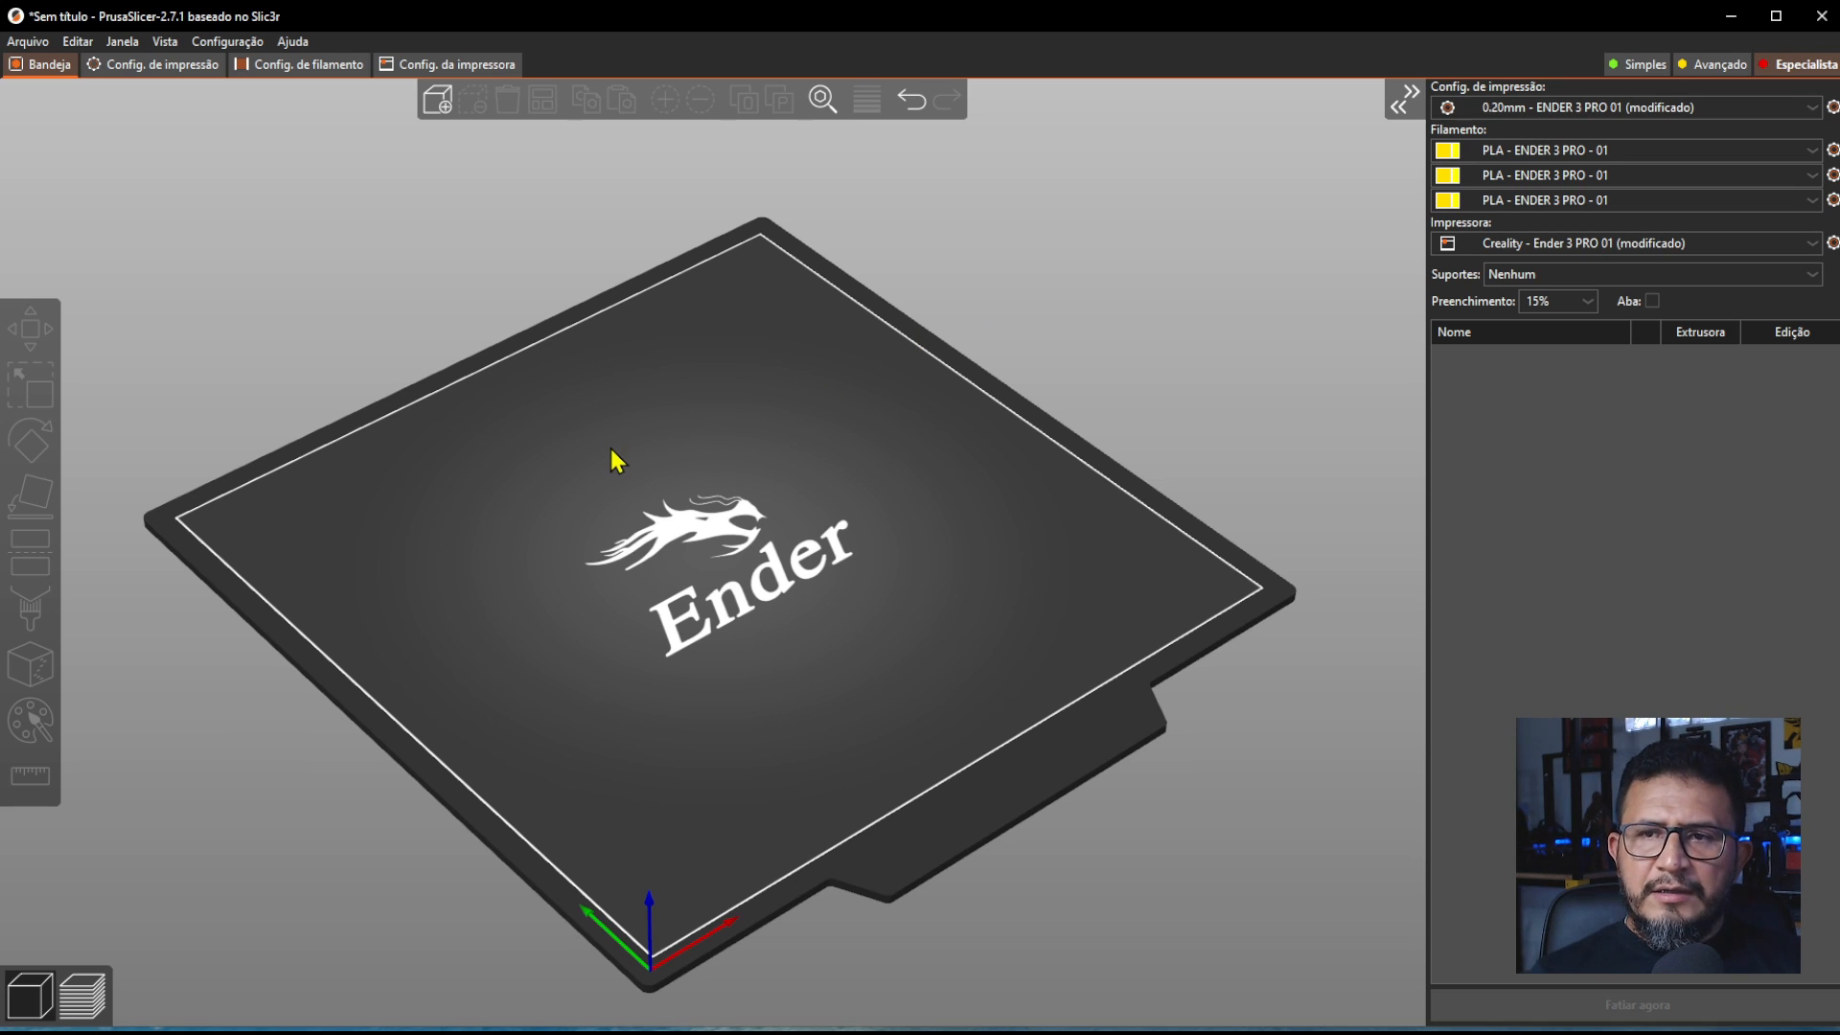
{"action": "right_click", "coordinate": [549, 537]}
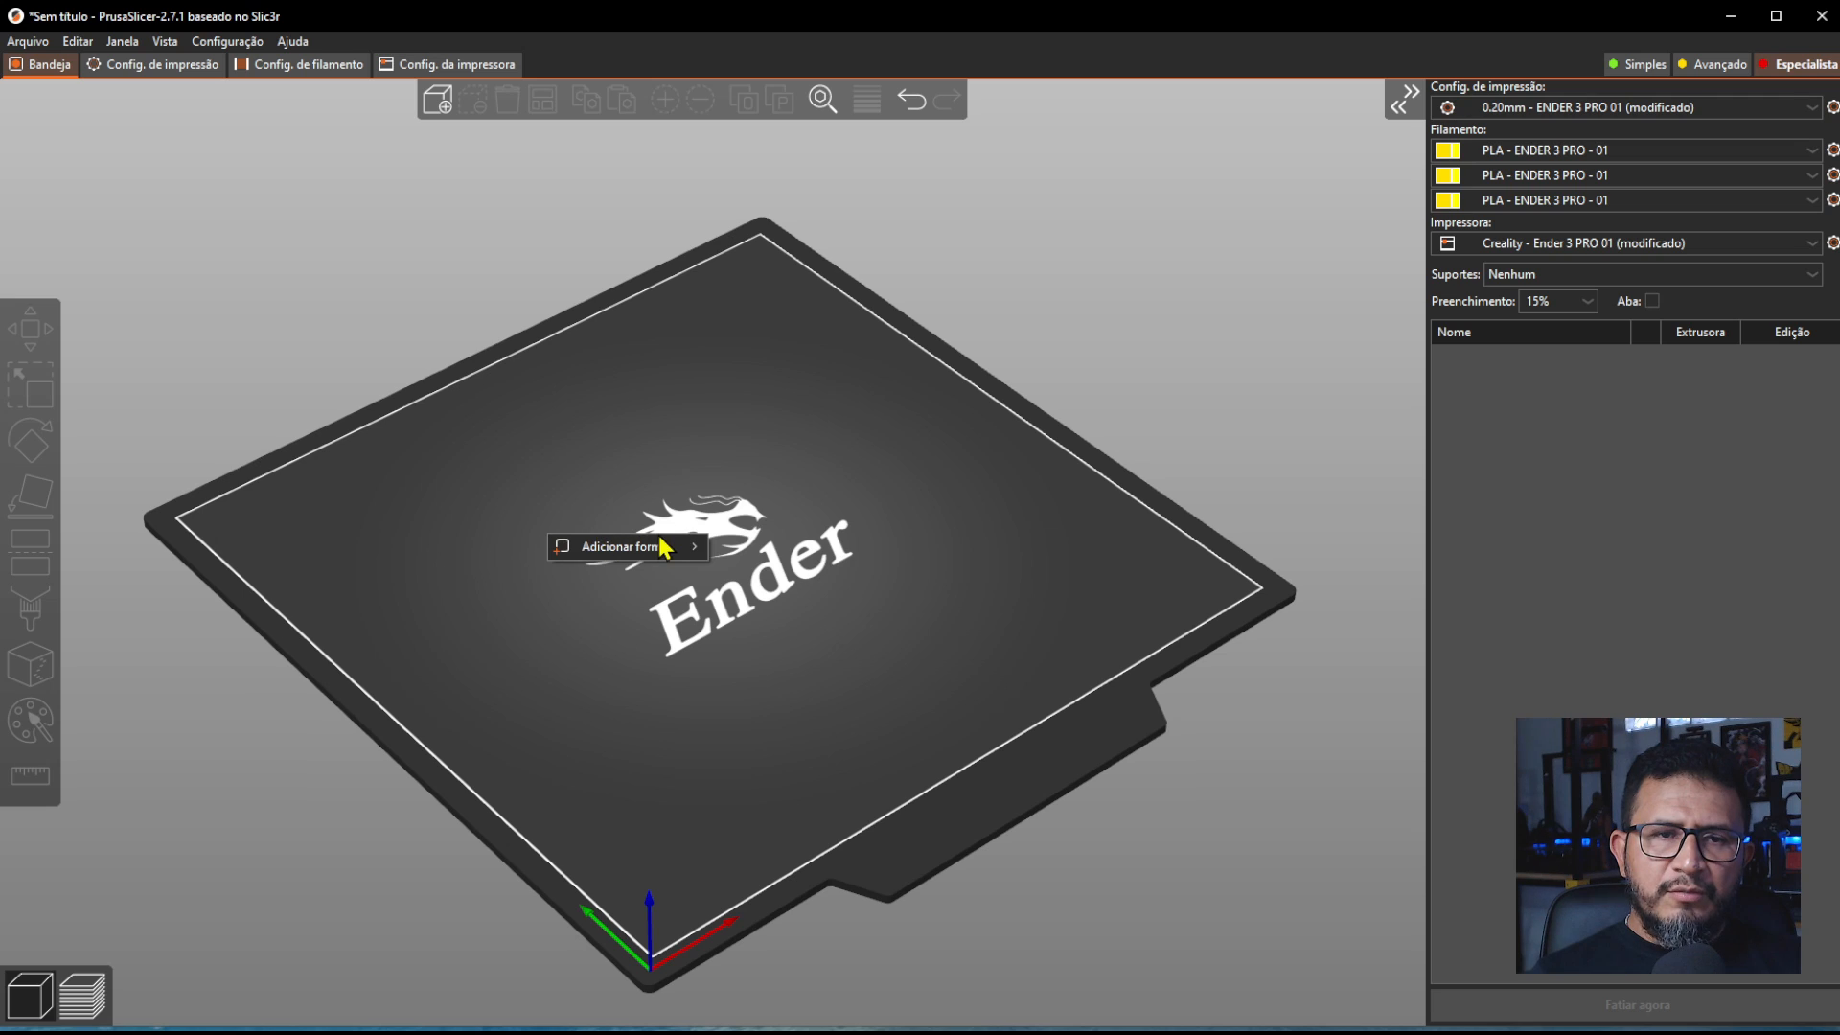
{"action": "mouse_move", "coordinate": [674, 548]}
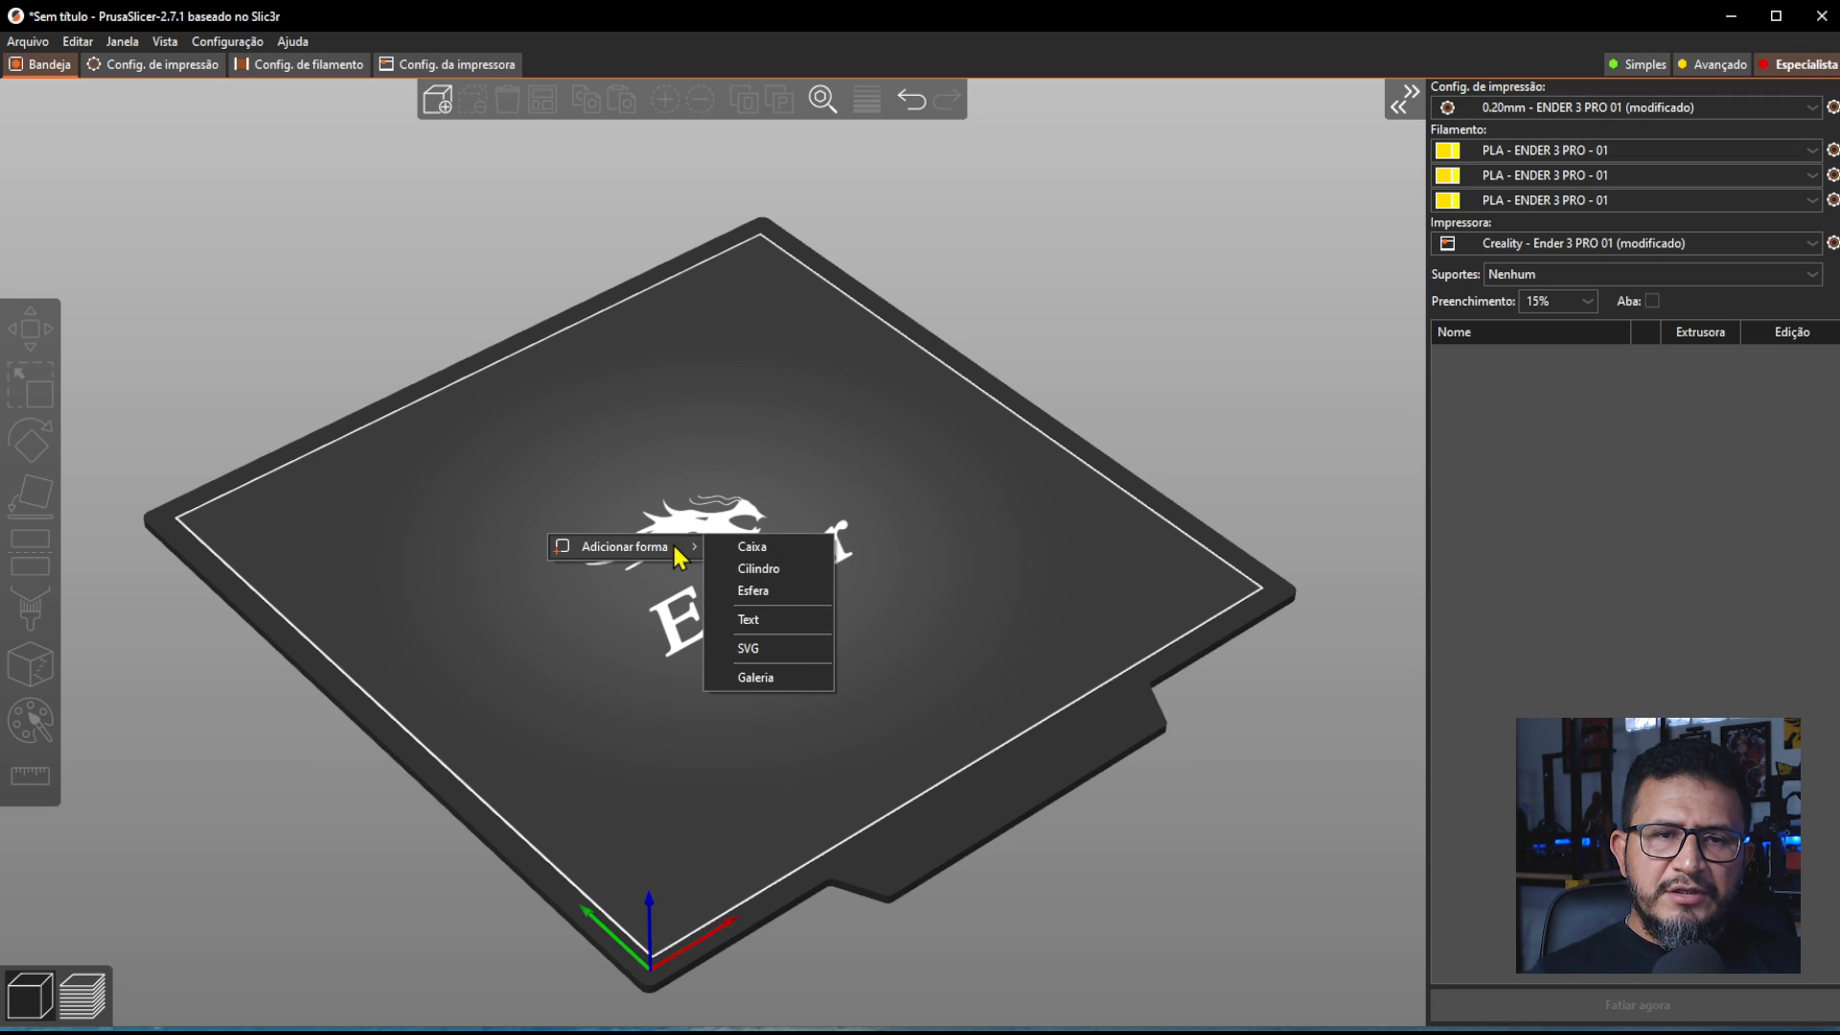
{"action": "left_click", "coordinate": [776, 546]}
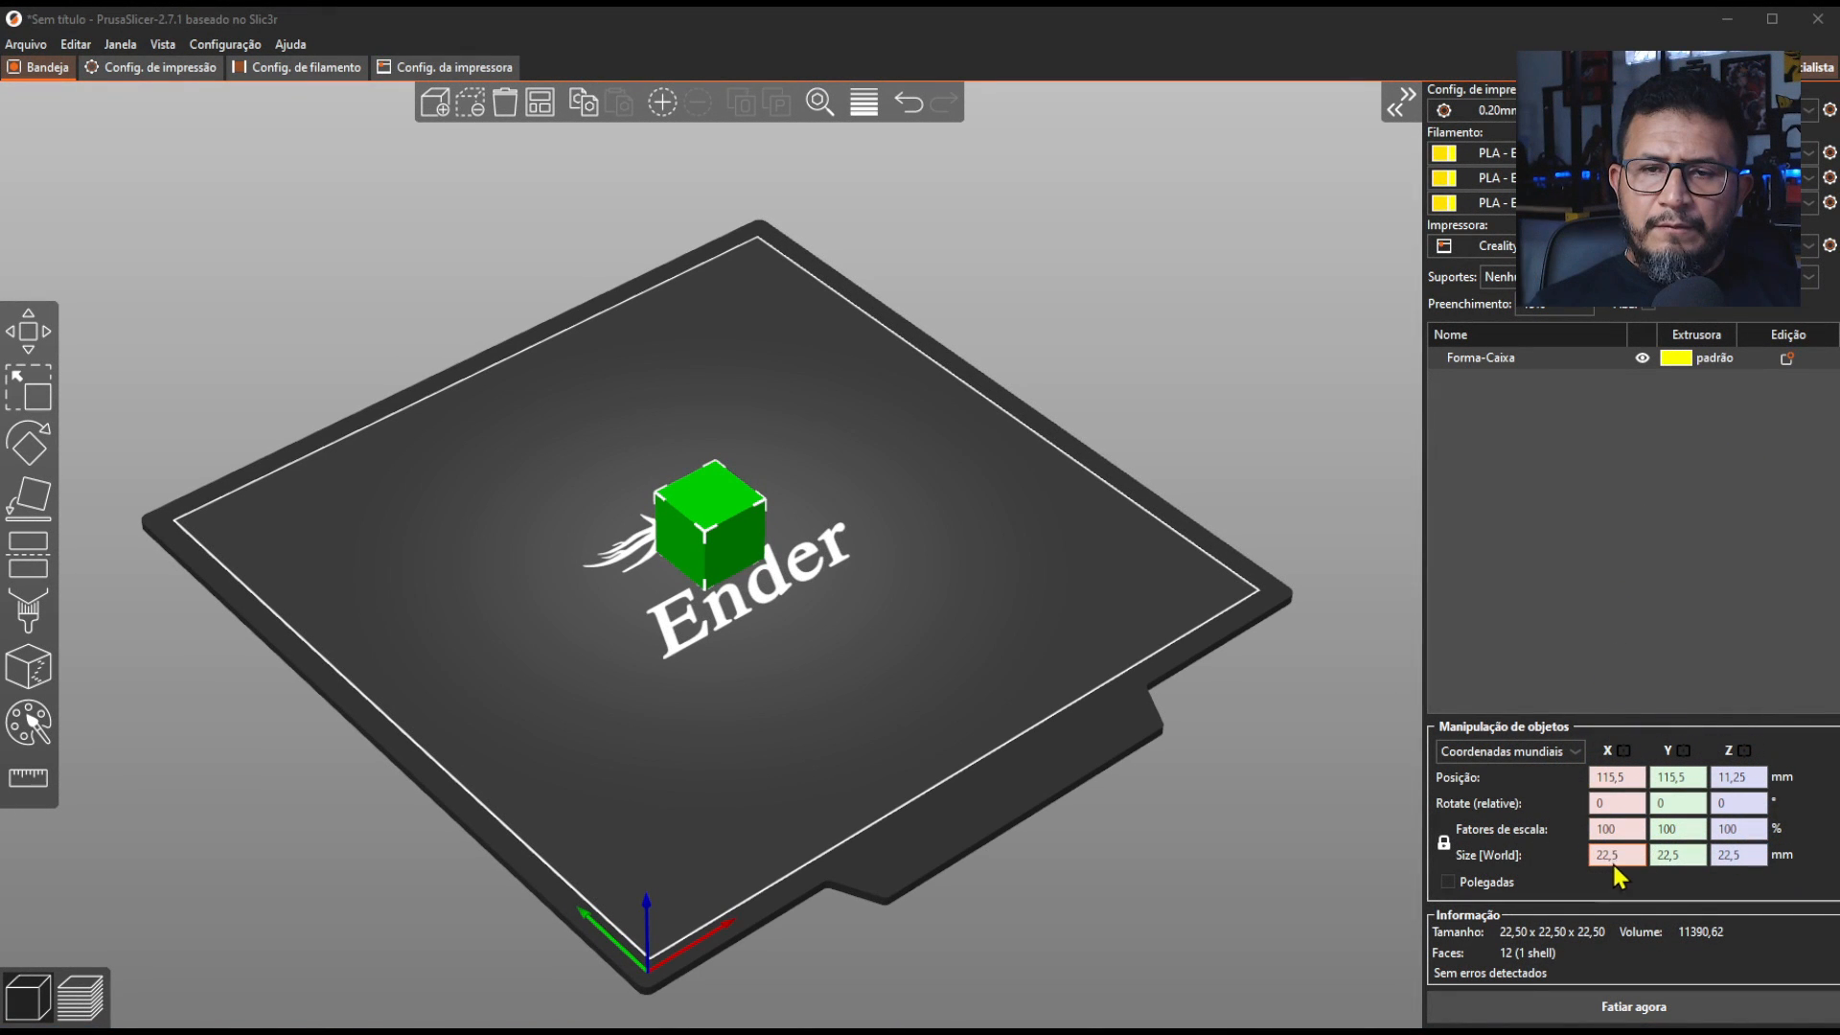
{"action": "left_click", "coordinate": [1615, 856]}
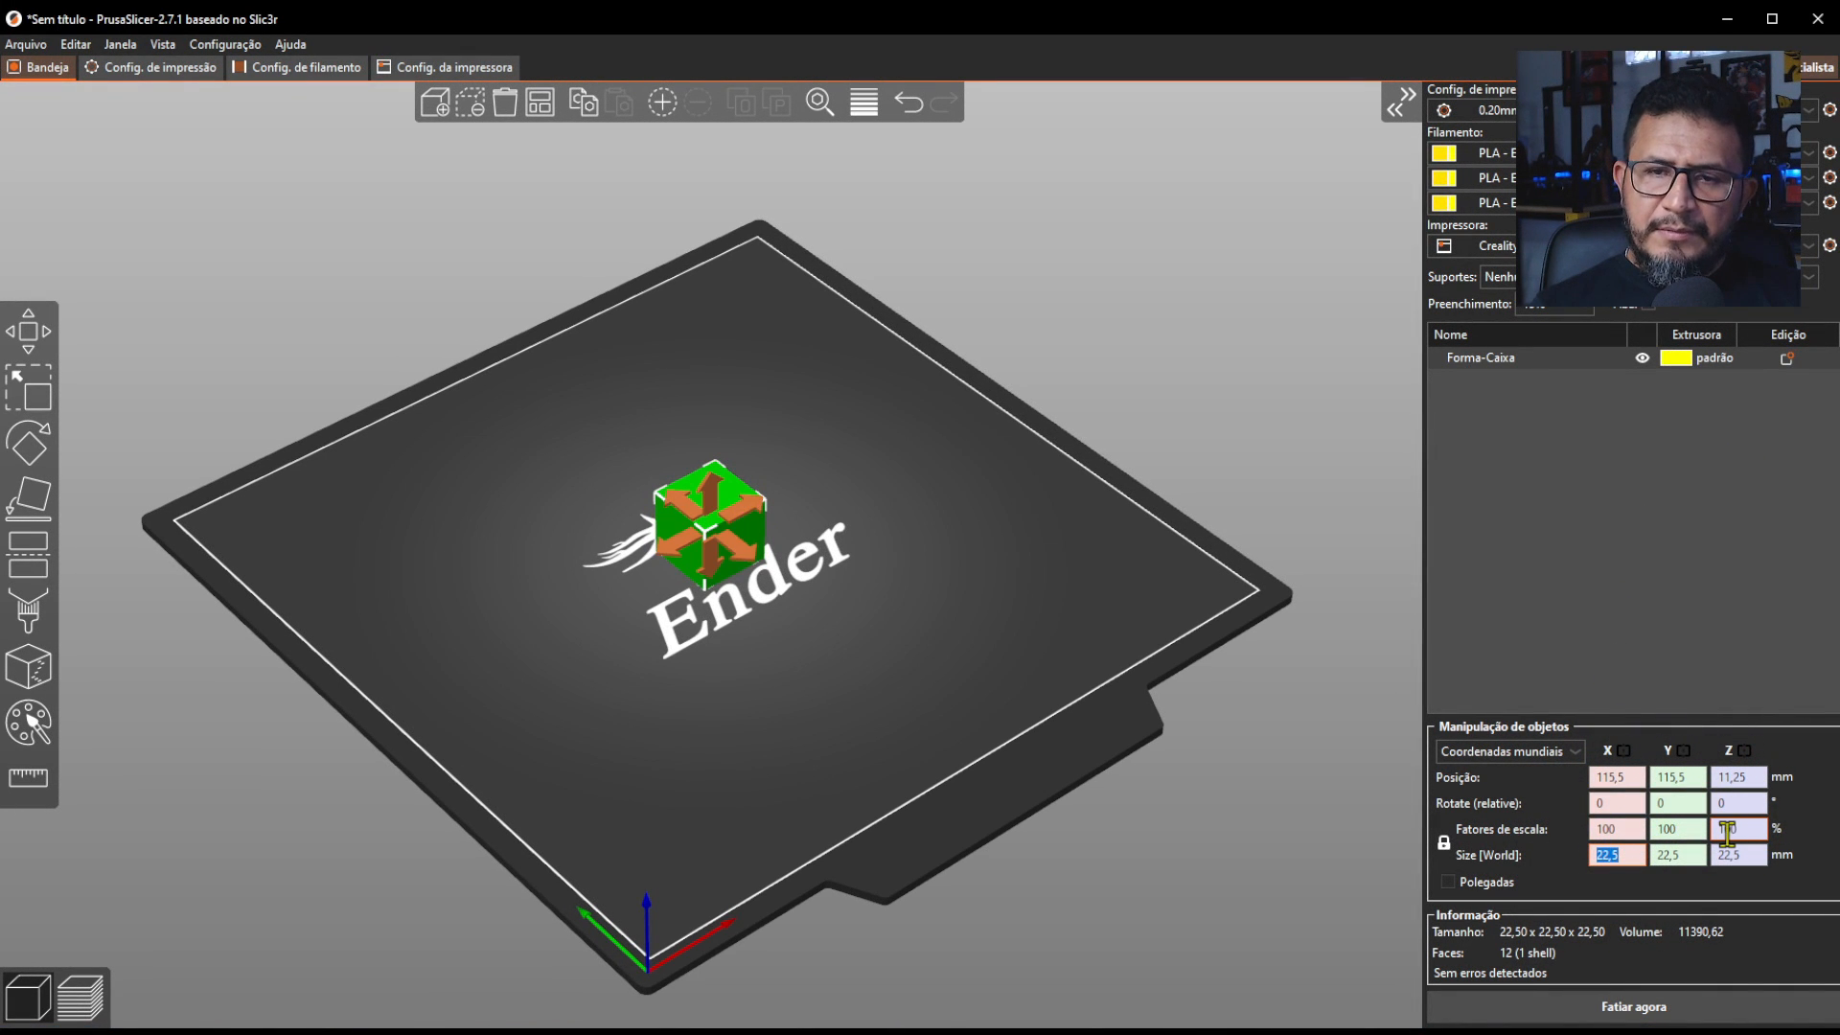
{"action": "type", "text": "30"}
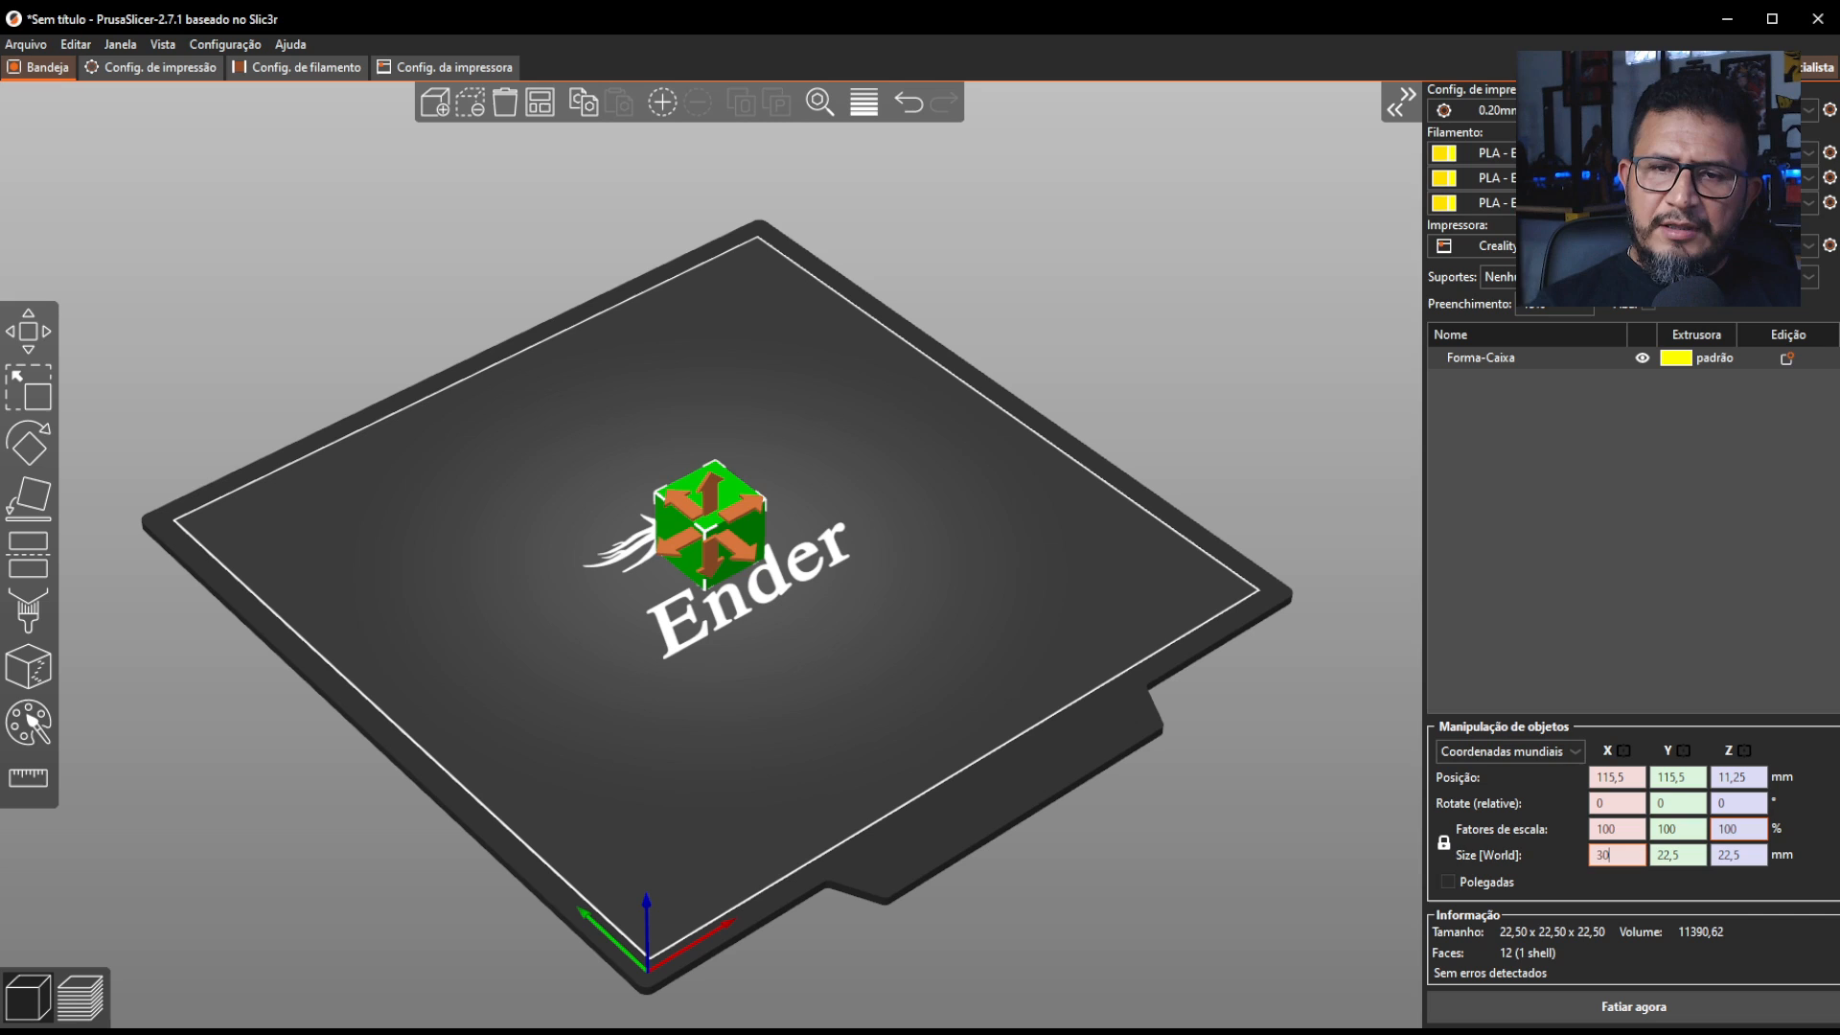
{"action": "key", "text": "Return"}
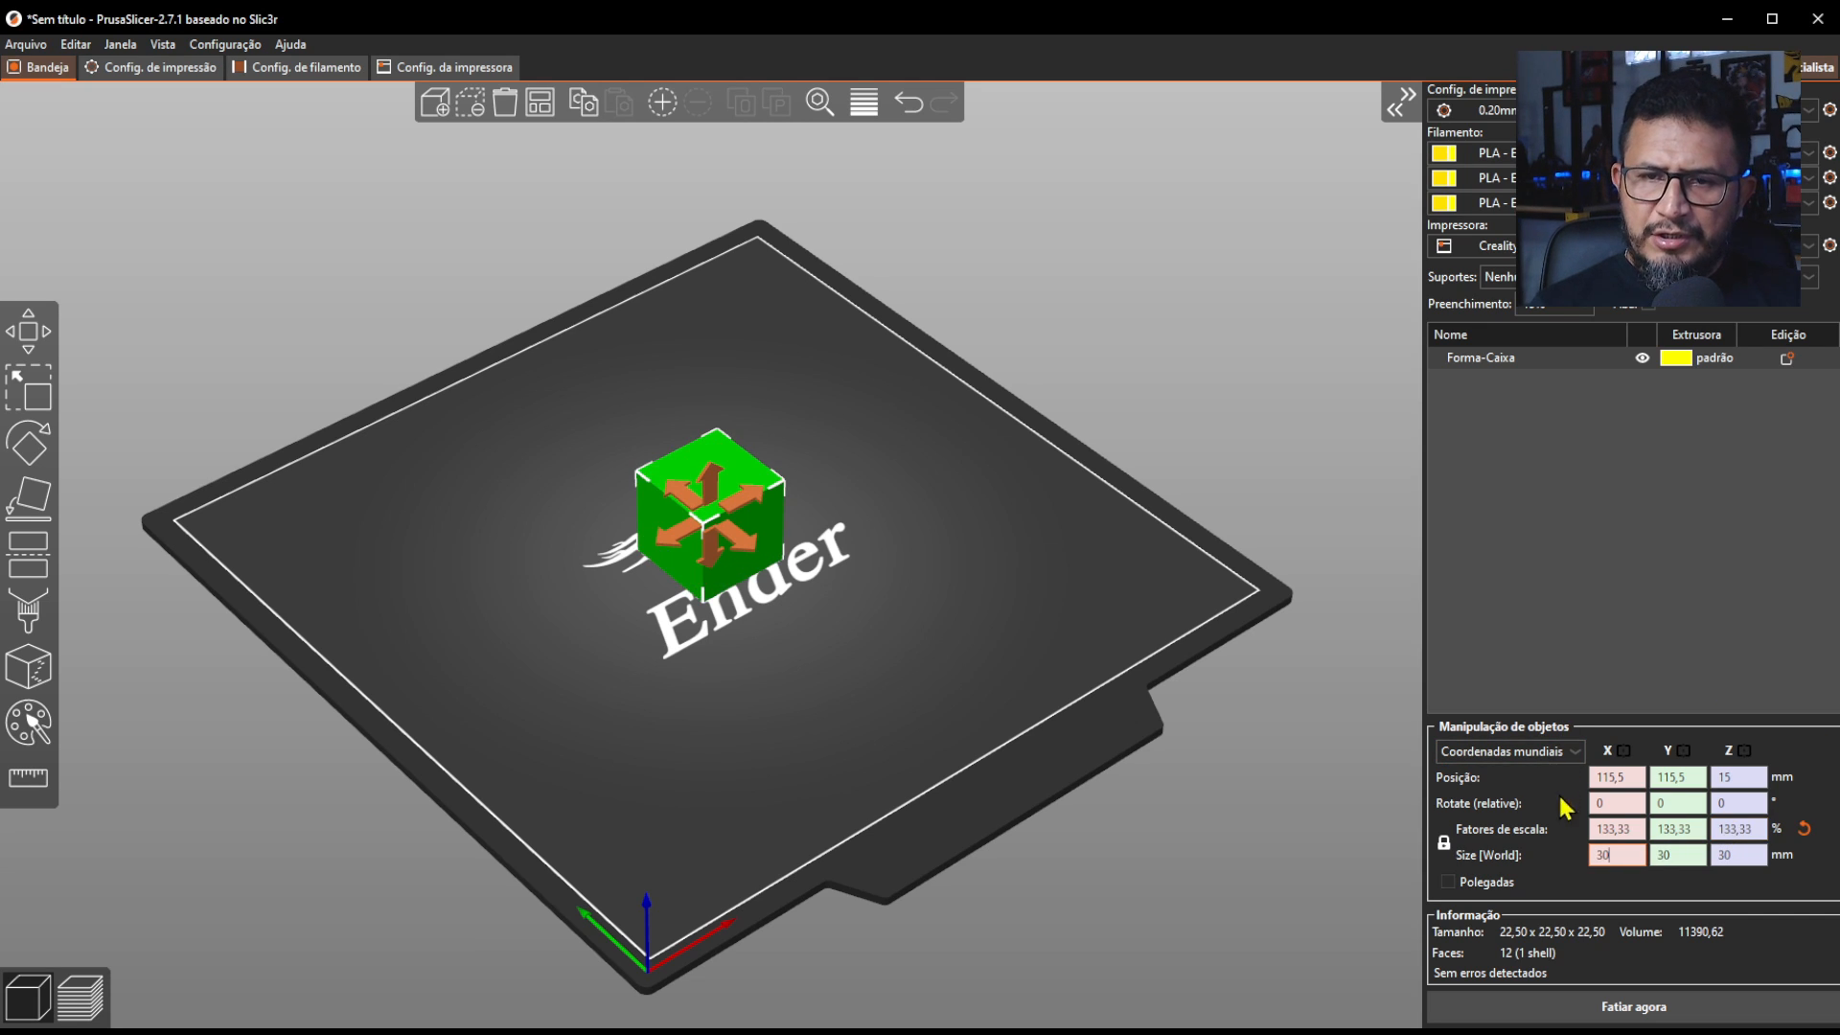
- Unlock proportional scaling and set the box's Z size to 0.3 mm
{"action": "left_click", "coordinate": [1444, 843]}
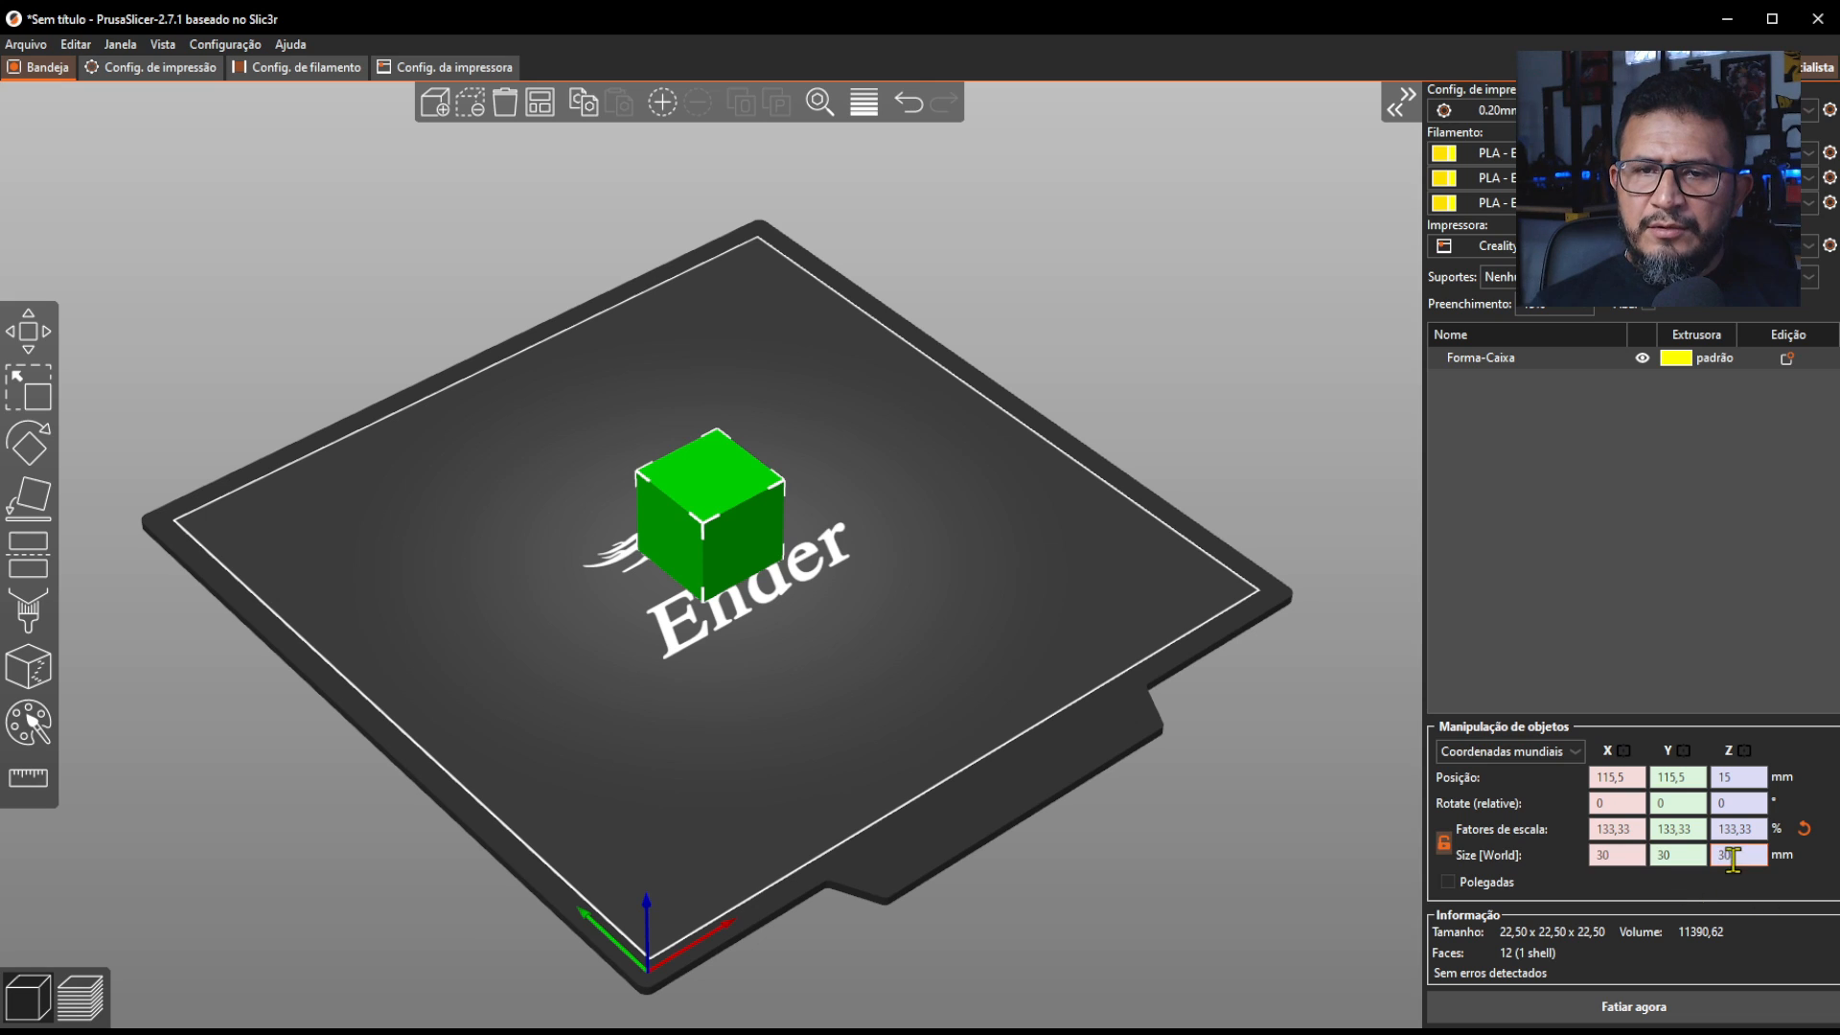
{"action": "double_click", "coordinate": [1732, 854]}
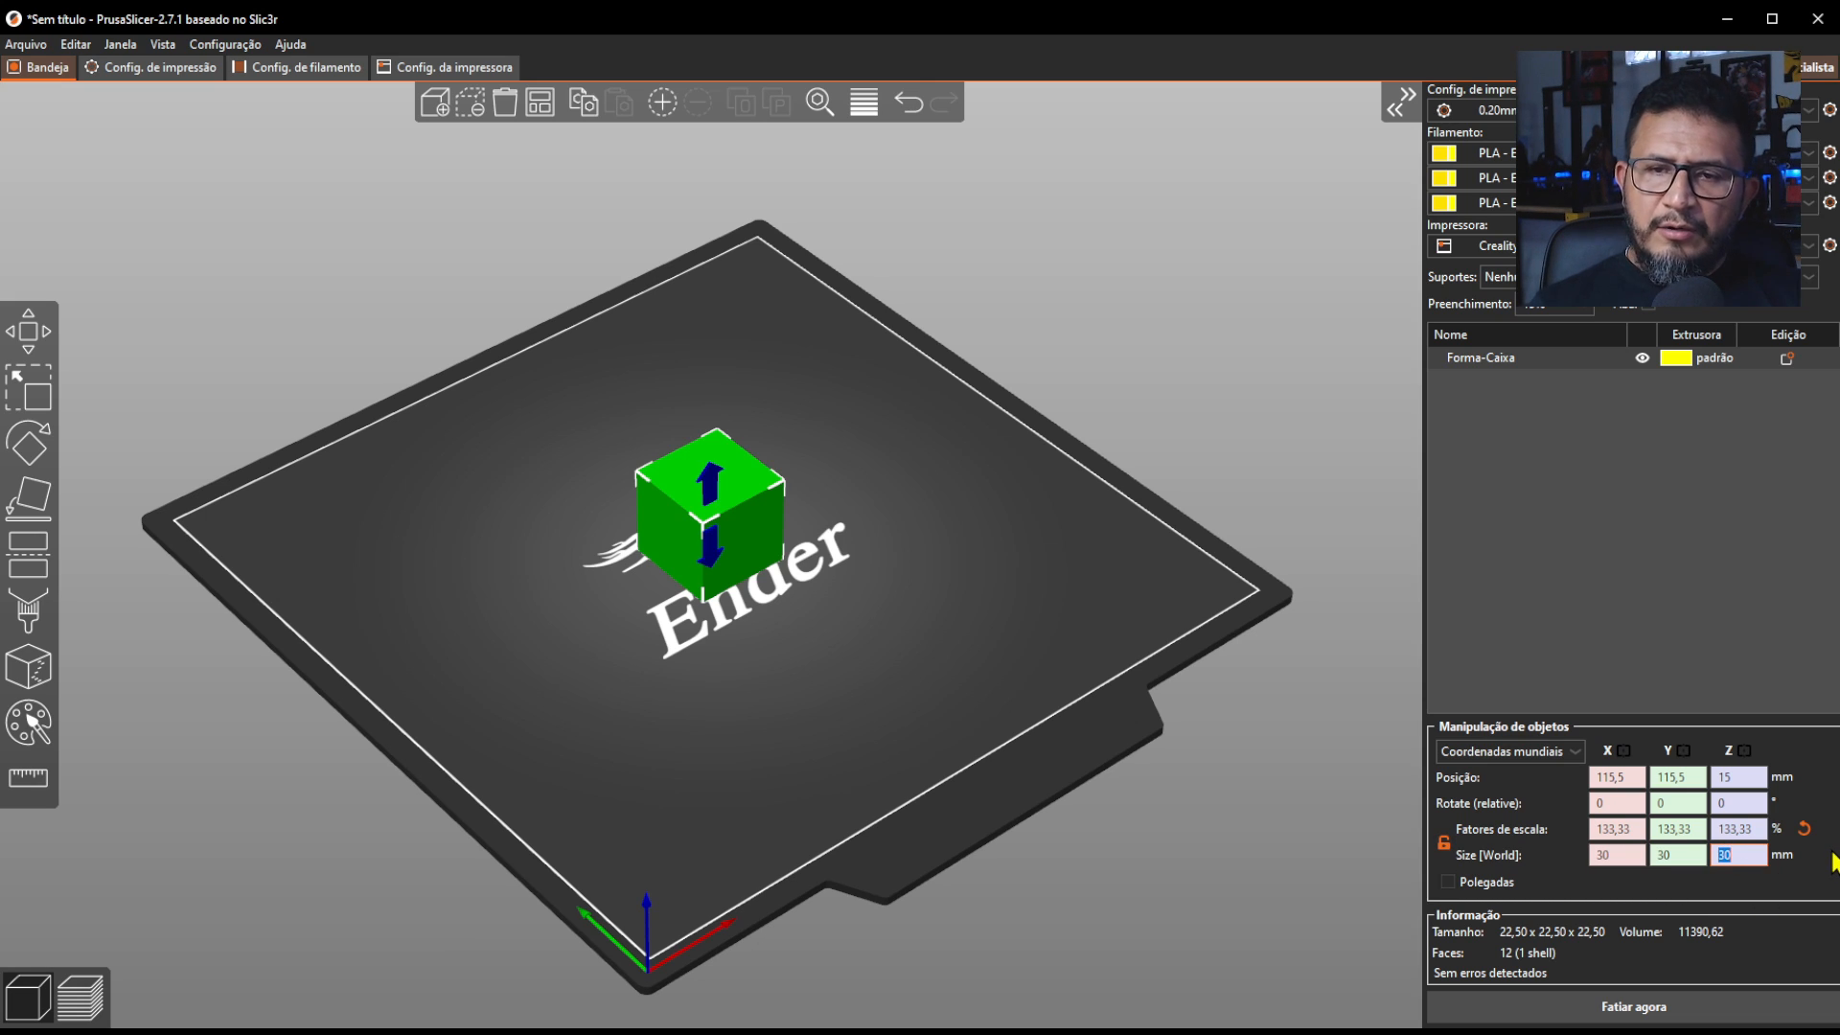
{"action": "type", "text": "0"}
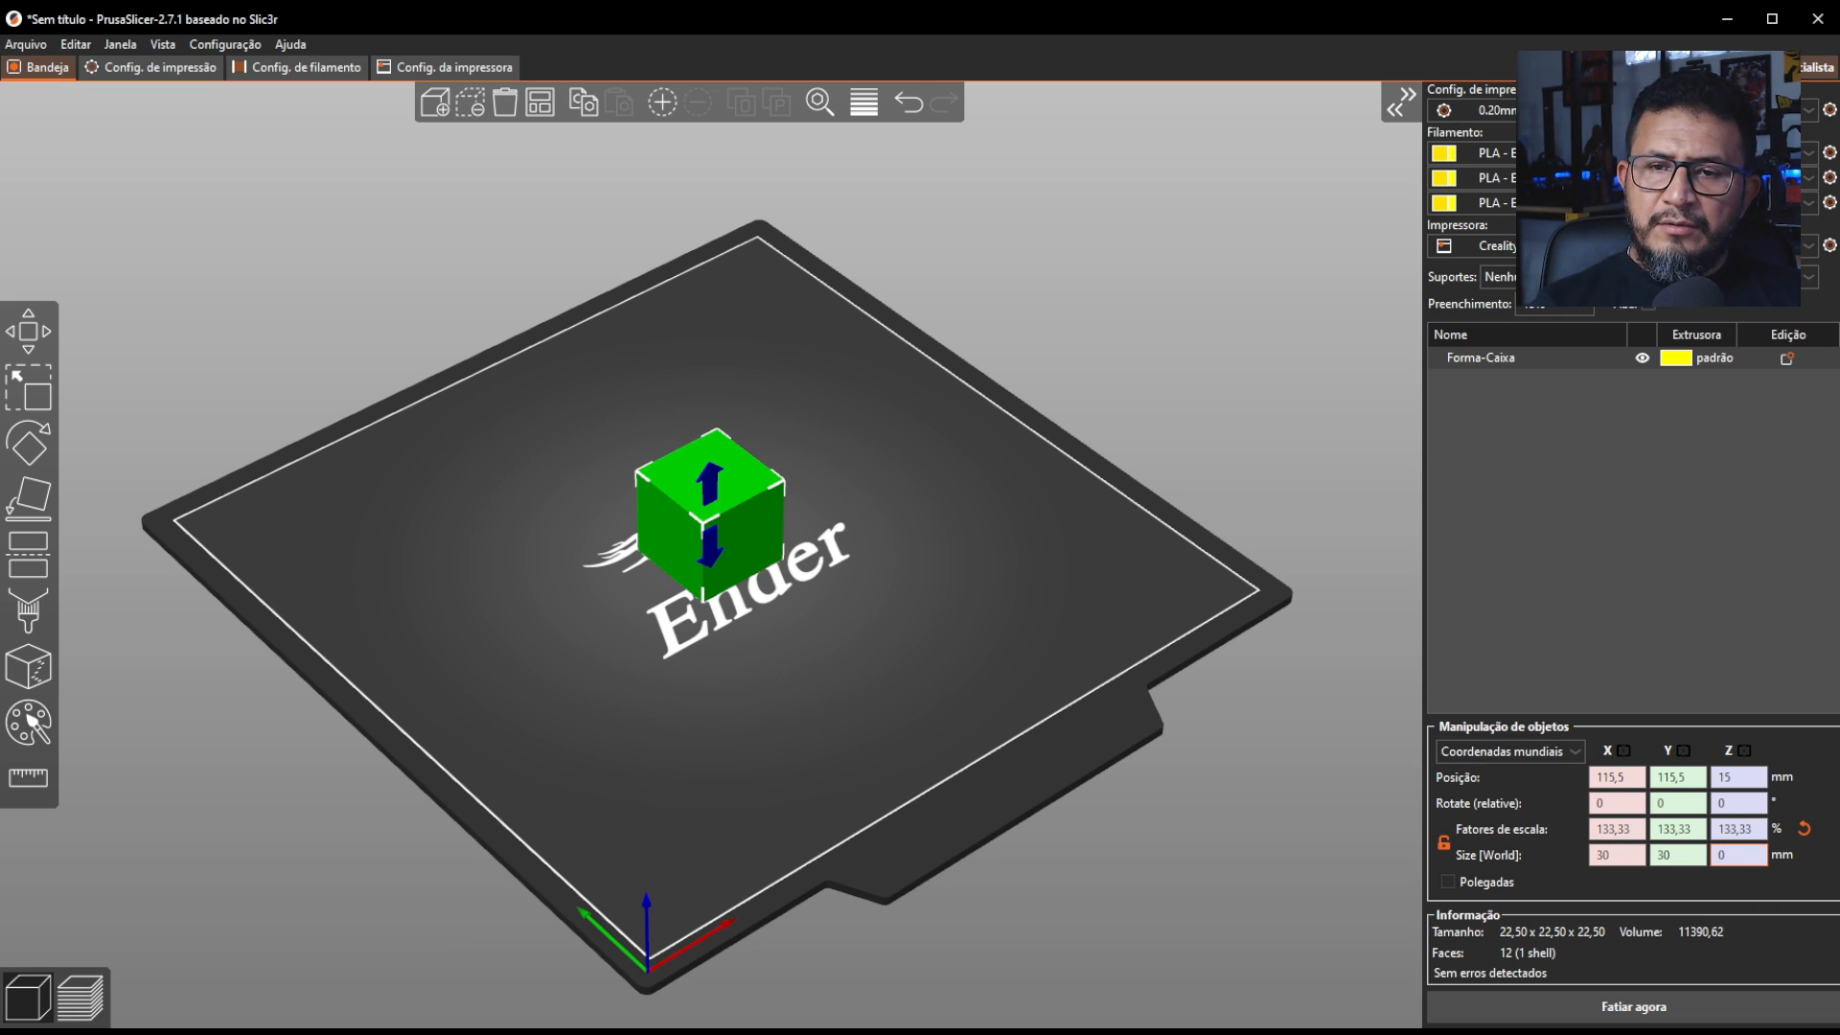
{"action": "type", "text": ",3"}
{"action": "key", "text": "Return"}
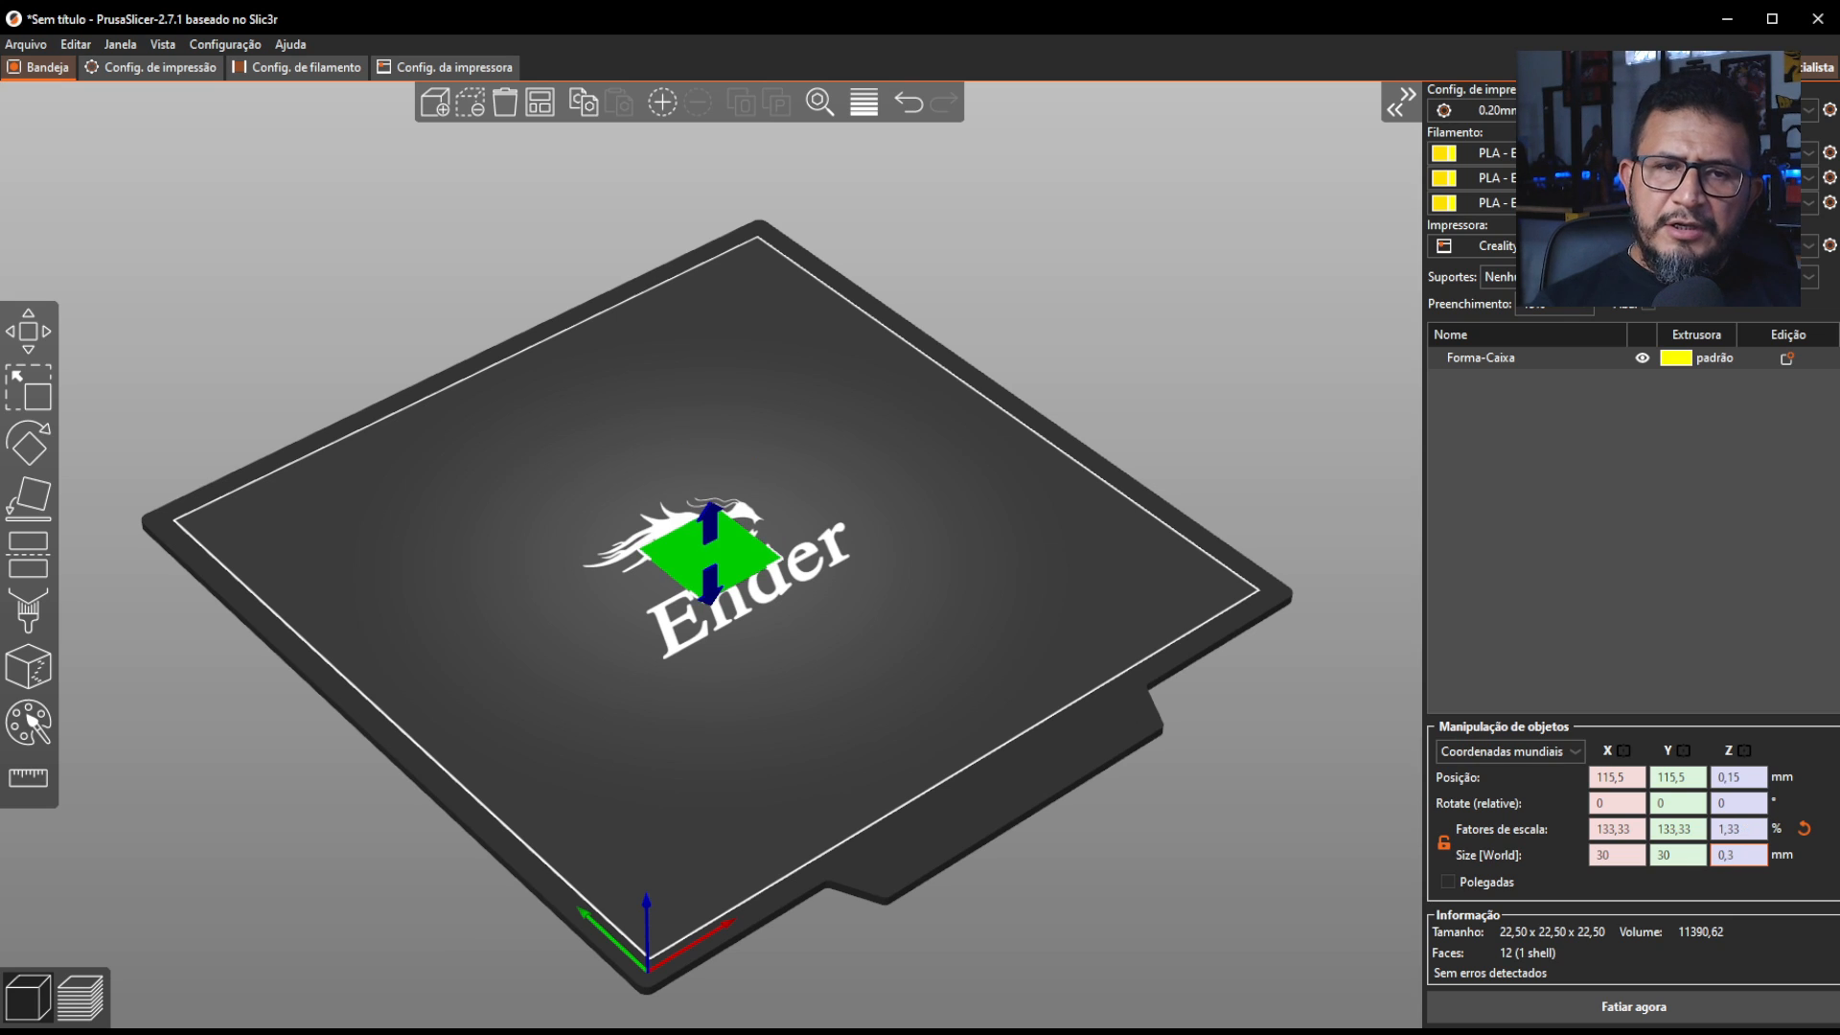
- Move the flat box away from the bed centre to about X 46, Y 115 mm
{"action": "left_click", "coordinate": [975, 500]}
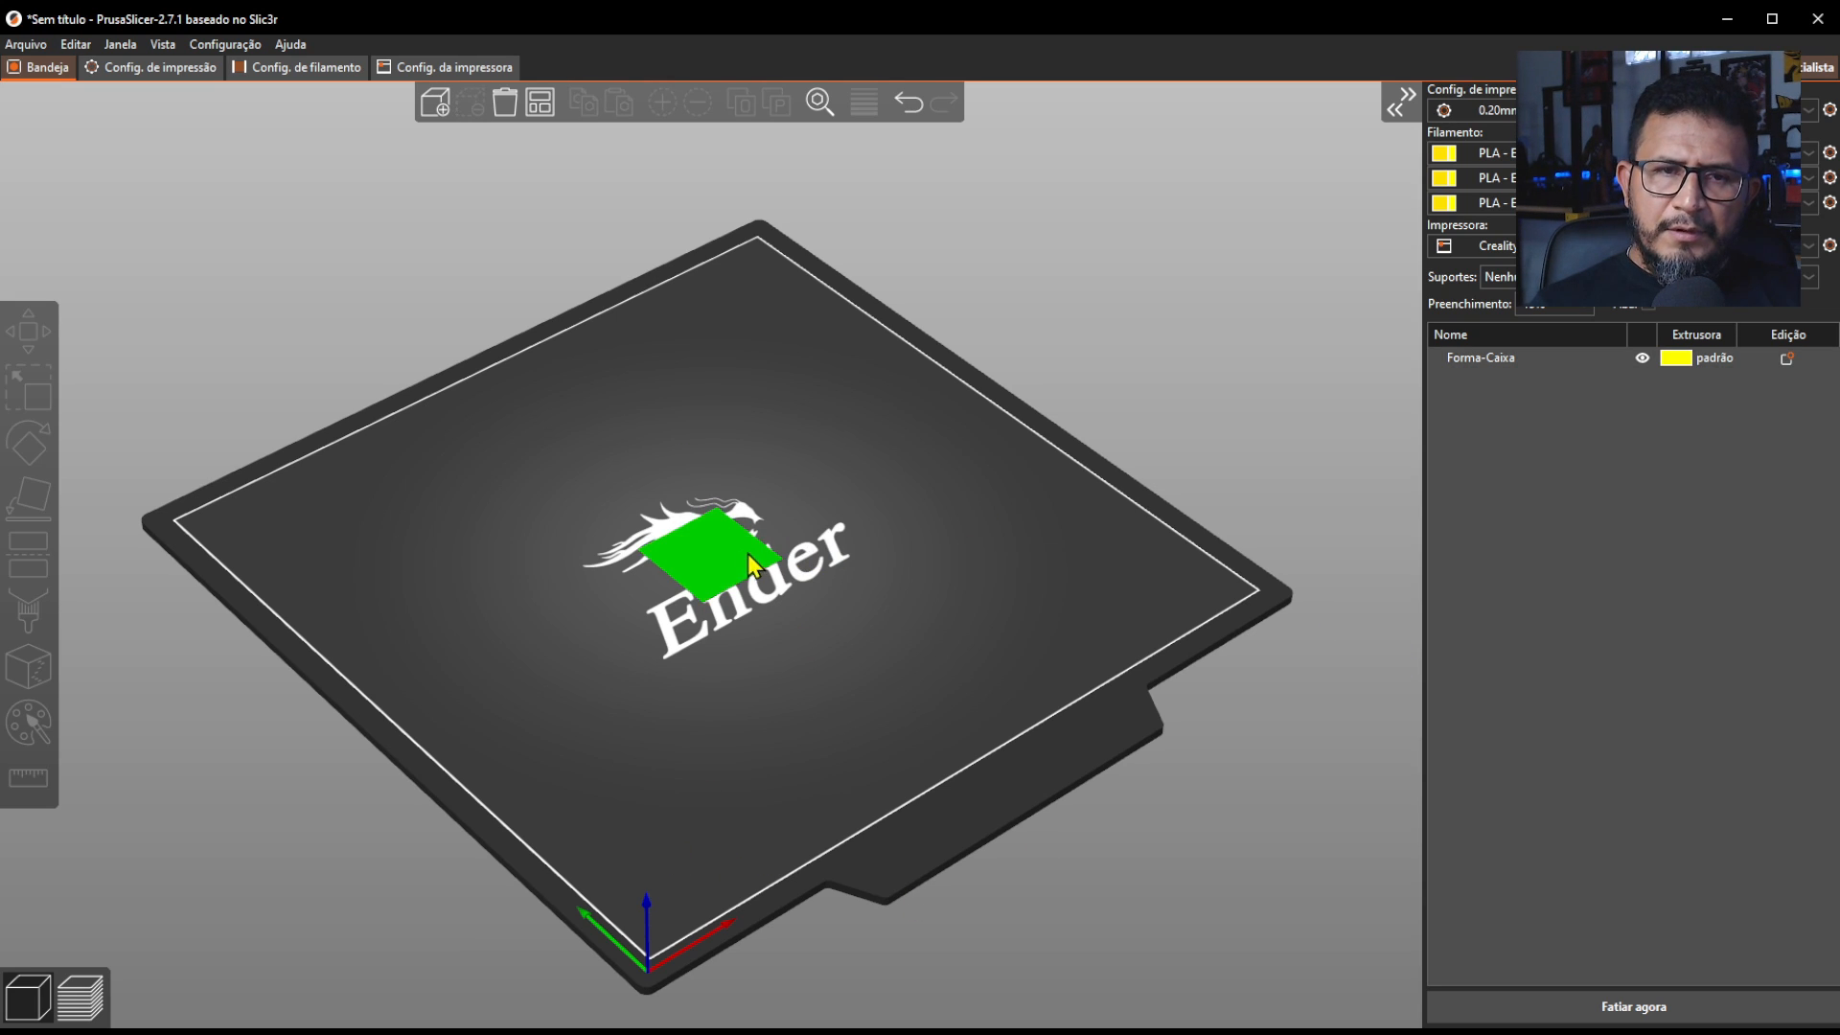
{"action": "left_click_drag", "start_coordinate": [711, 554], "coordinate": [524, 660]}
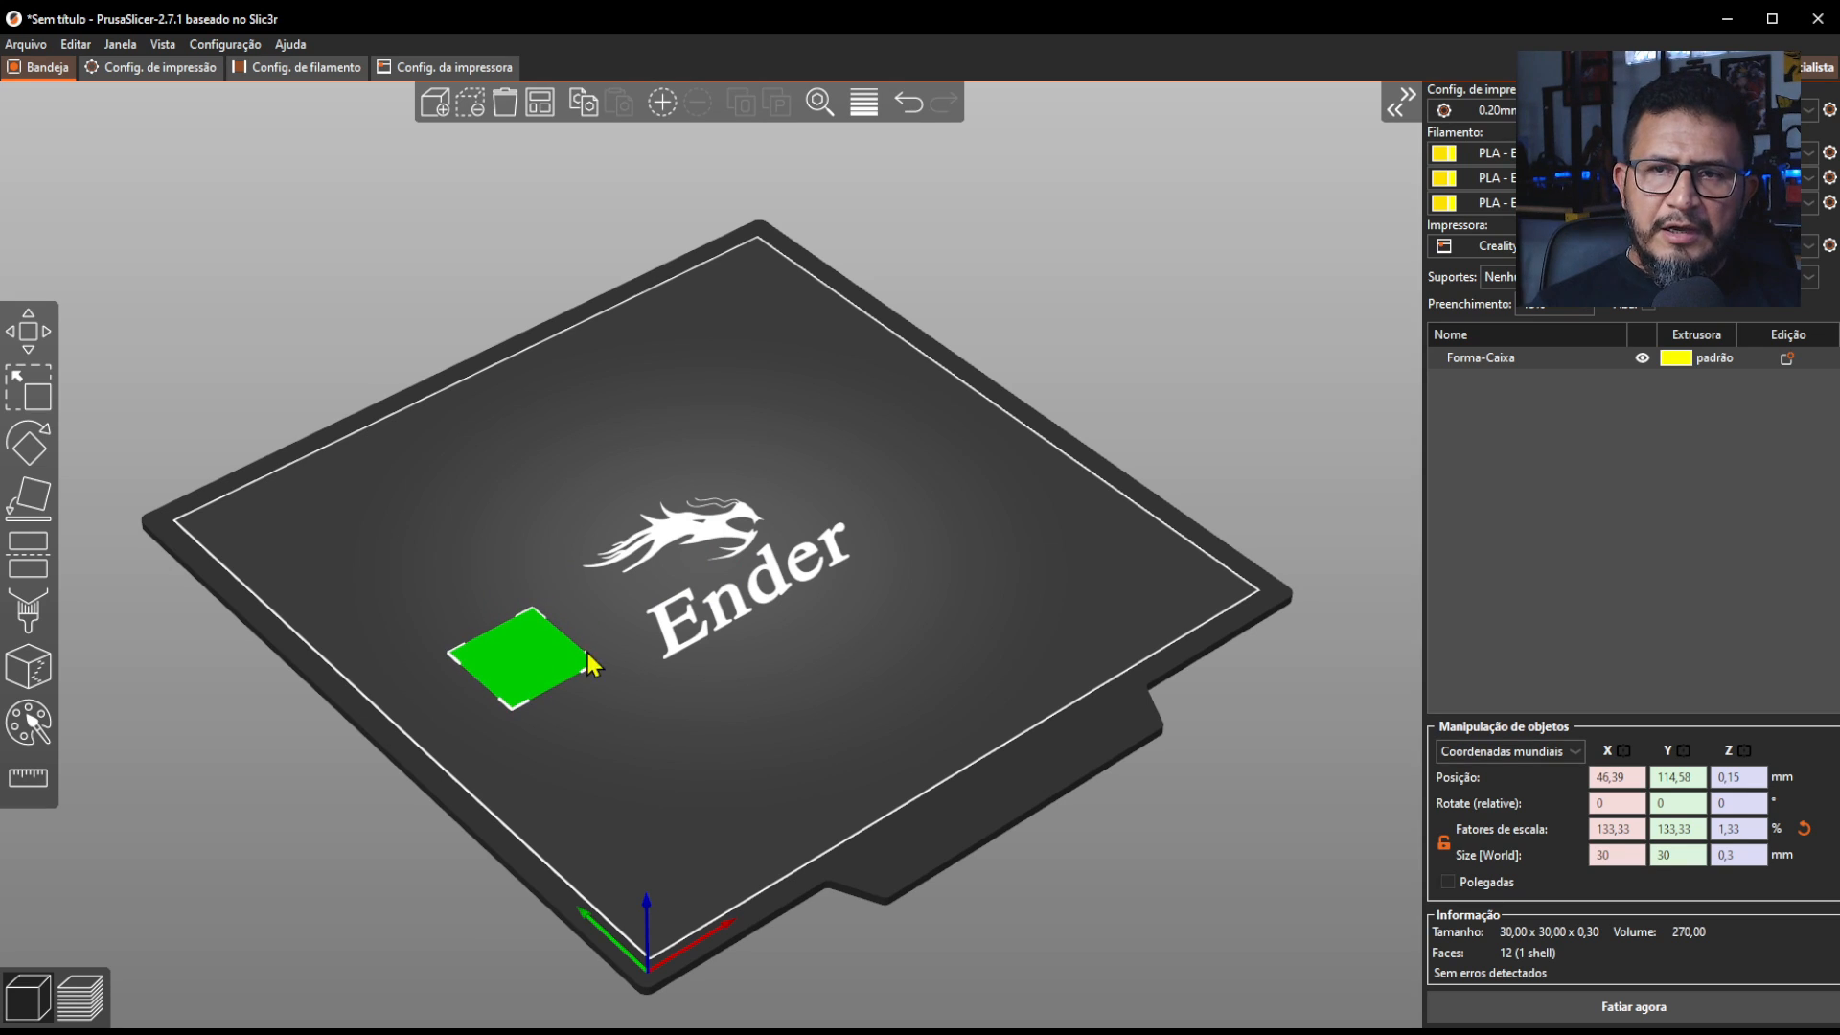
{"action": "left_click", "coordinate": [705, 581]}
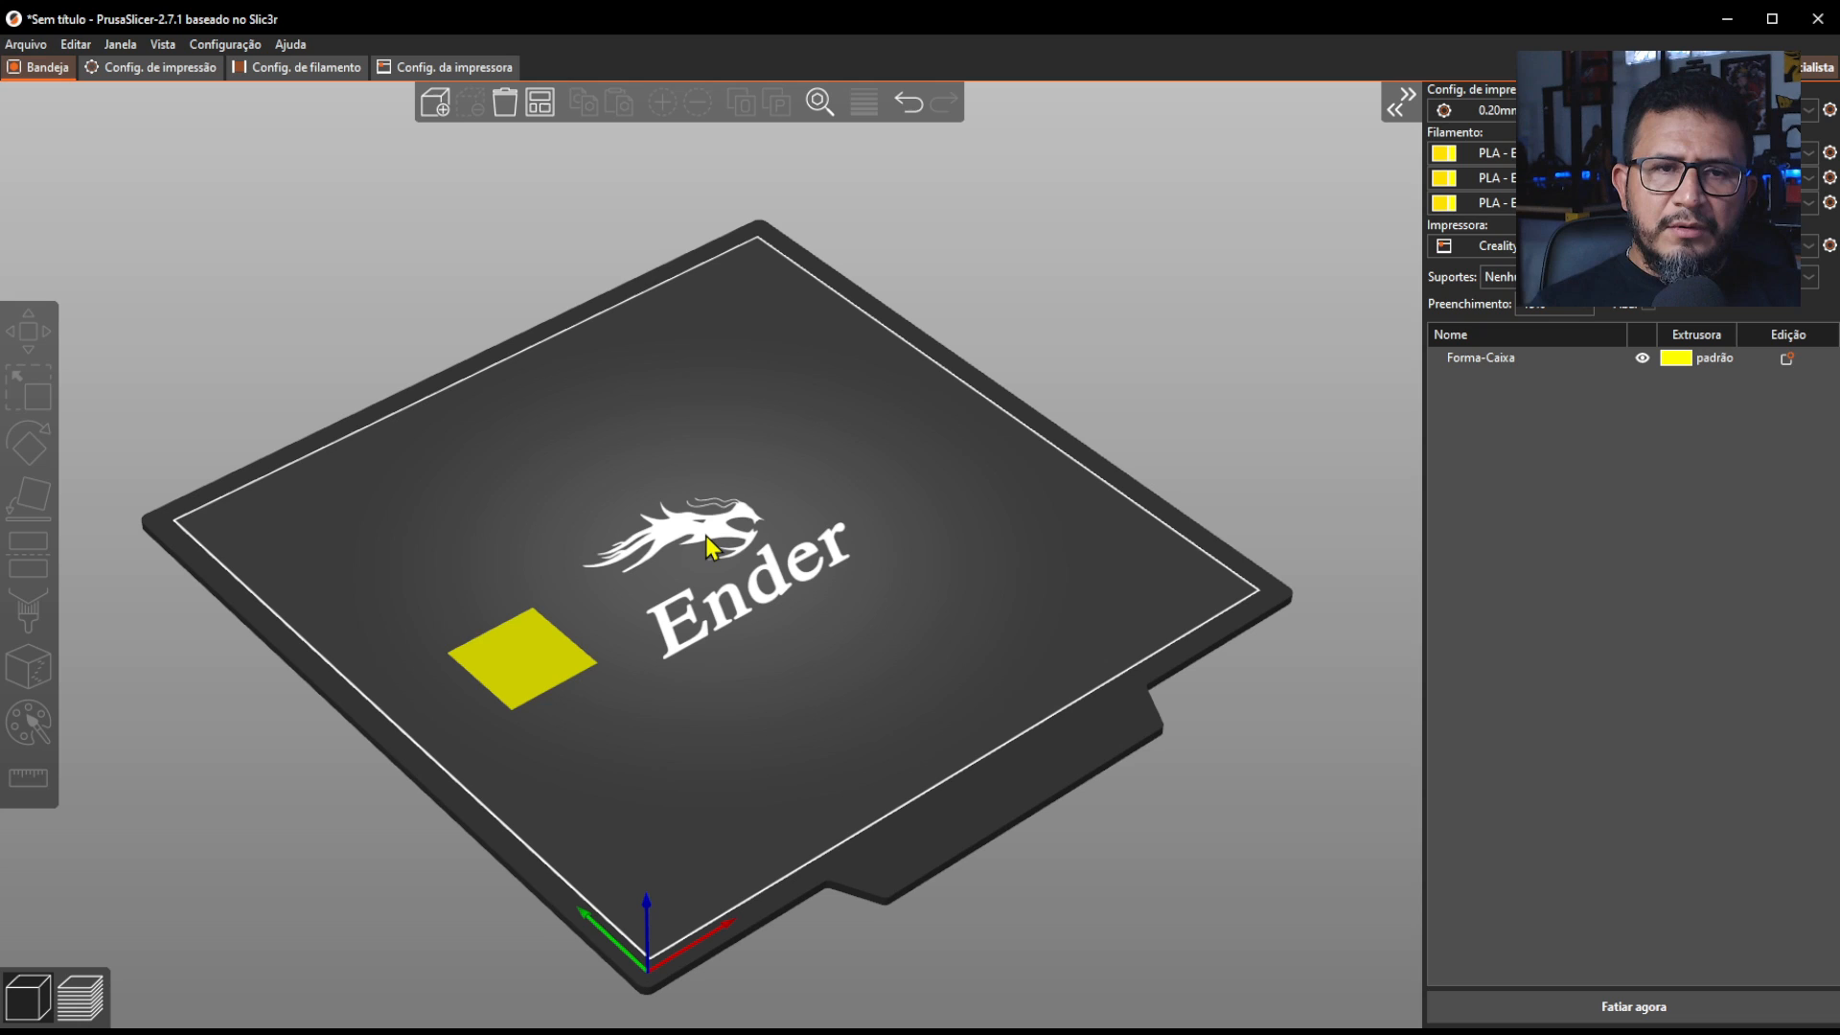
- Add a cylinder shape to the bed
{"action": "right_click", "coordinate": [705, 536]}
{"action": "mouse_move", "coordinate": [774, 539]}
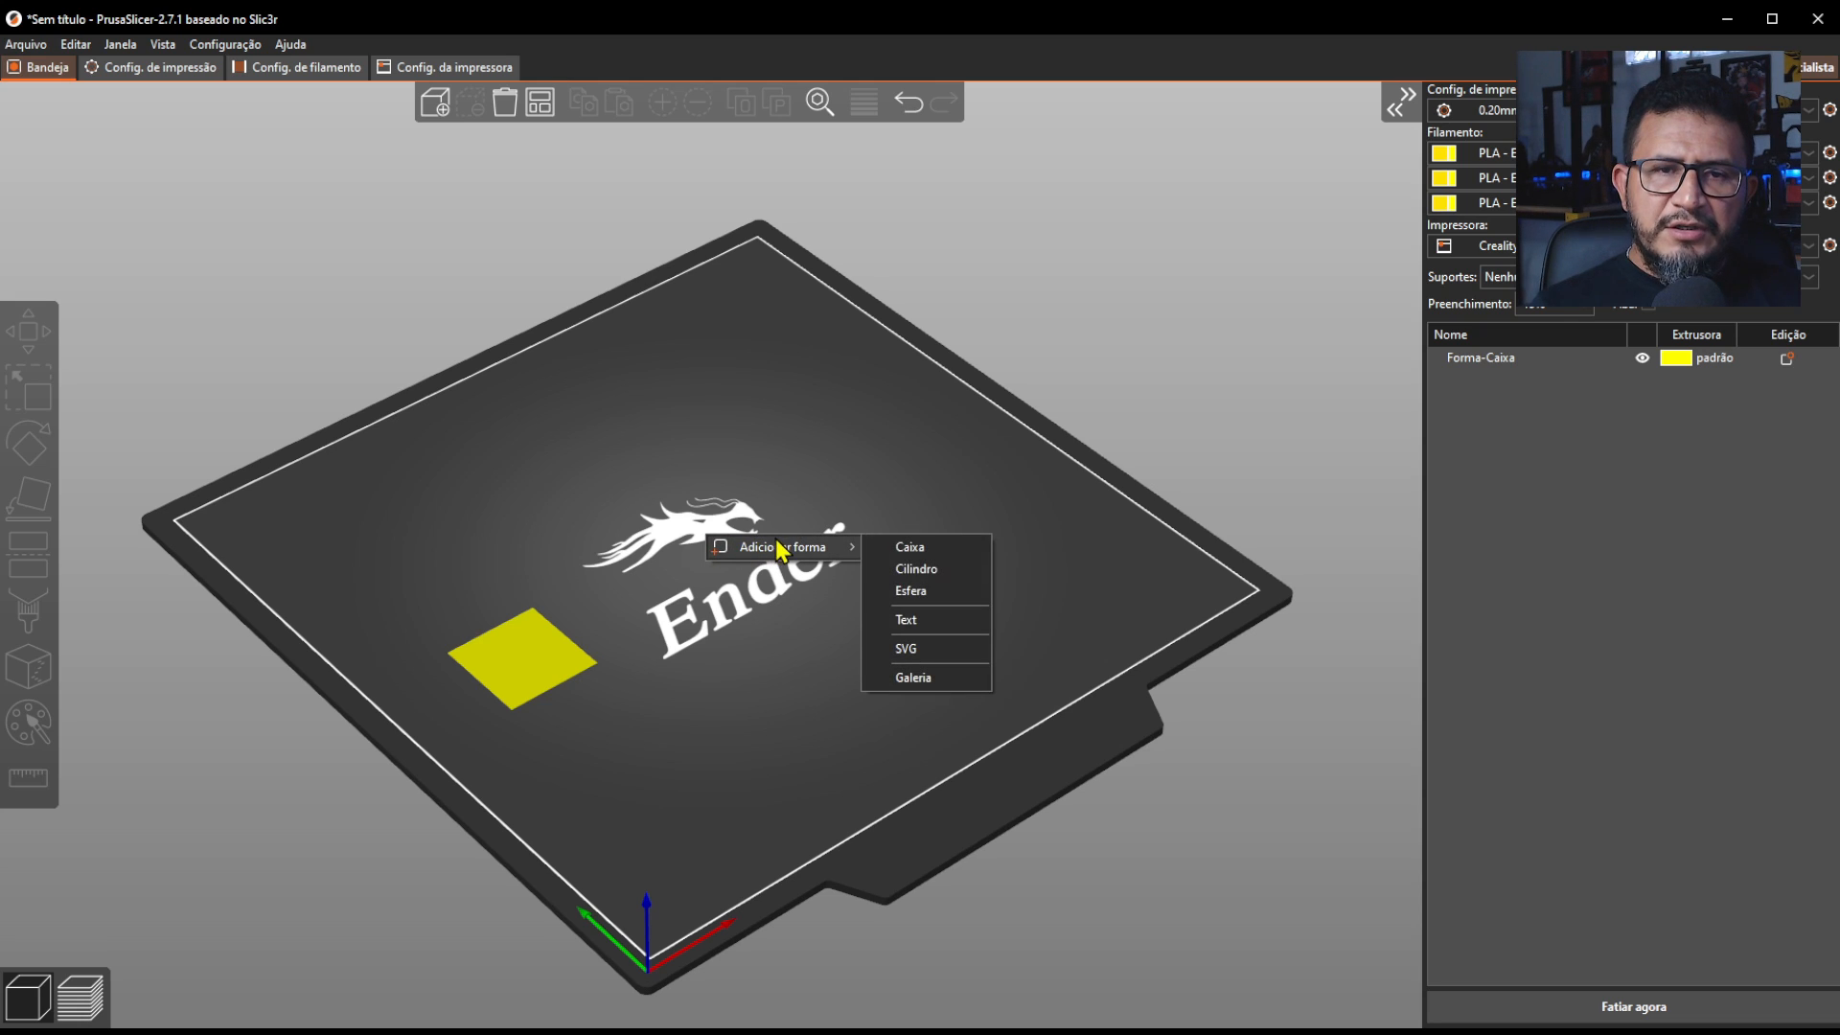
{"action": "left_click", "coordinate": [913, 573]}
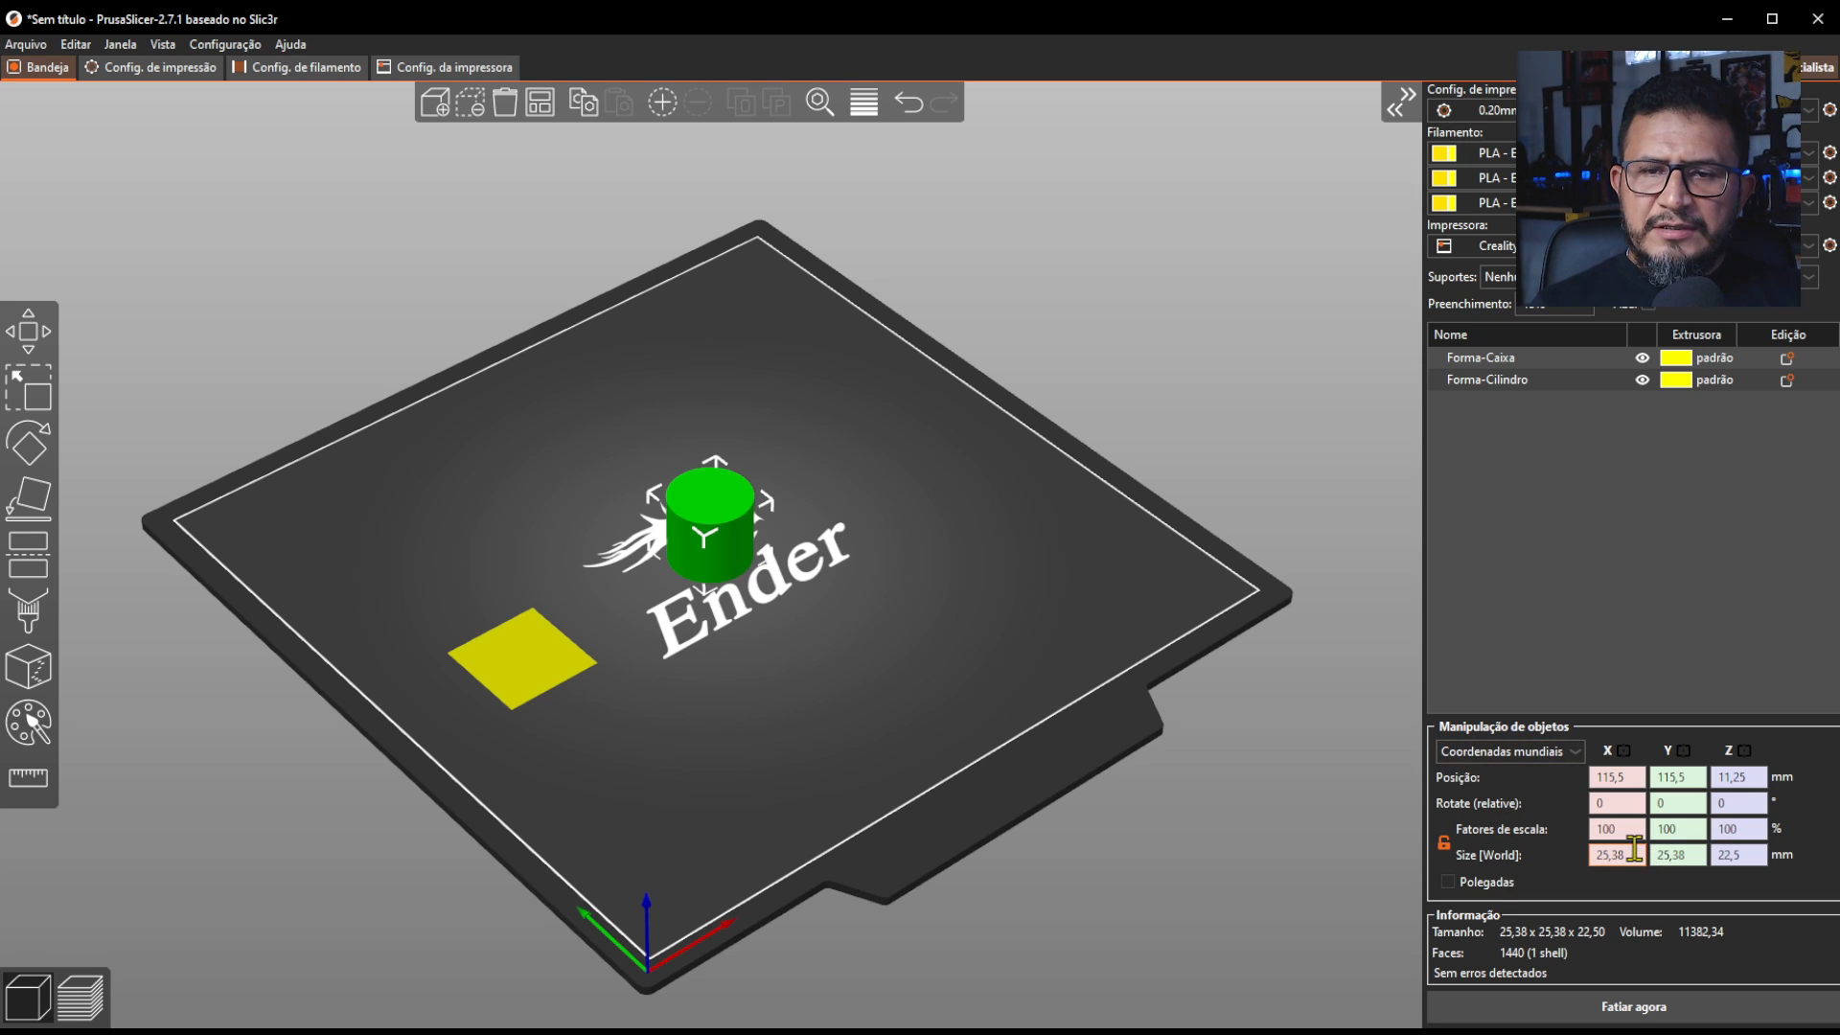
- Size the cylinder to 30 × 30 × 0.3 mm and move it closer to the flat box
{"action": "left_click", "coordinate": [1634, 851]}
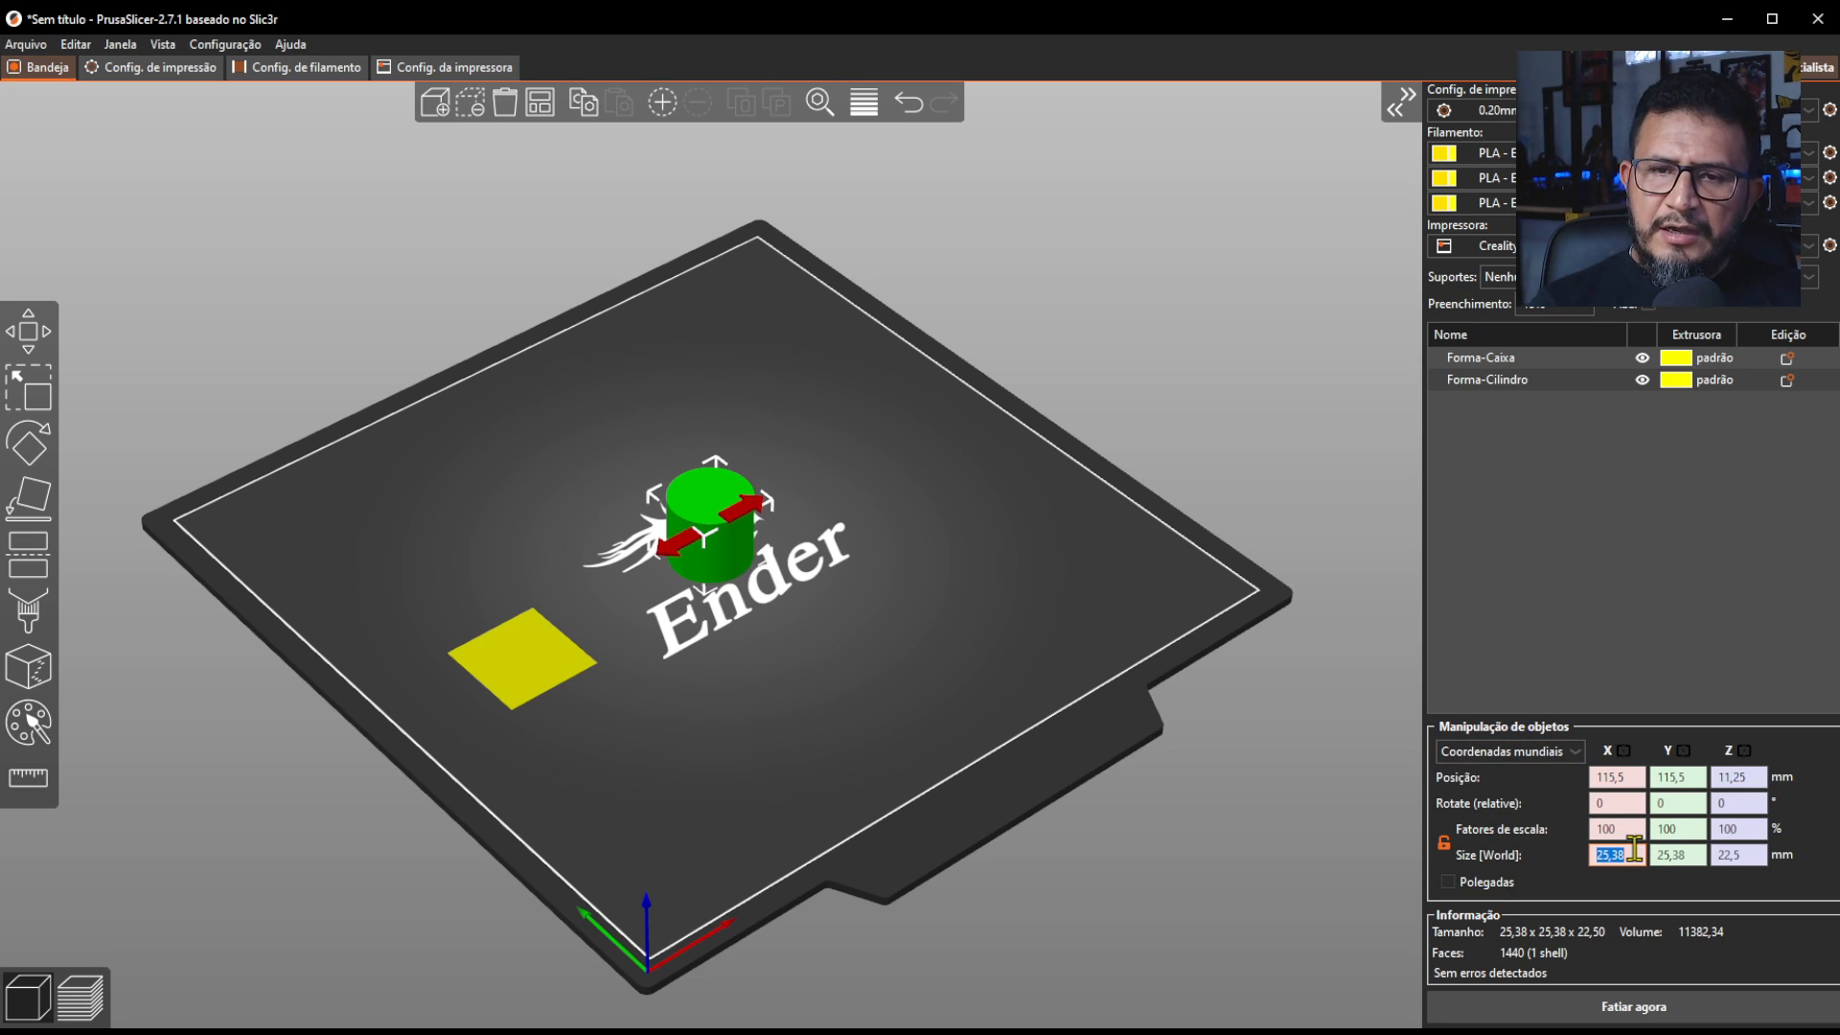
{"action": "type", "text": "30"}
{"action": "key", "text": "Tab"}
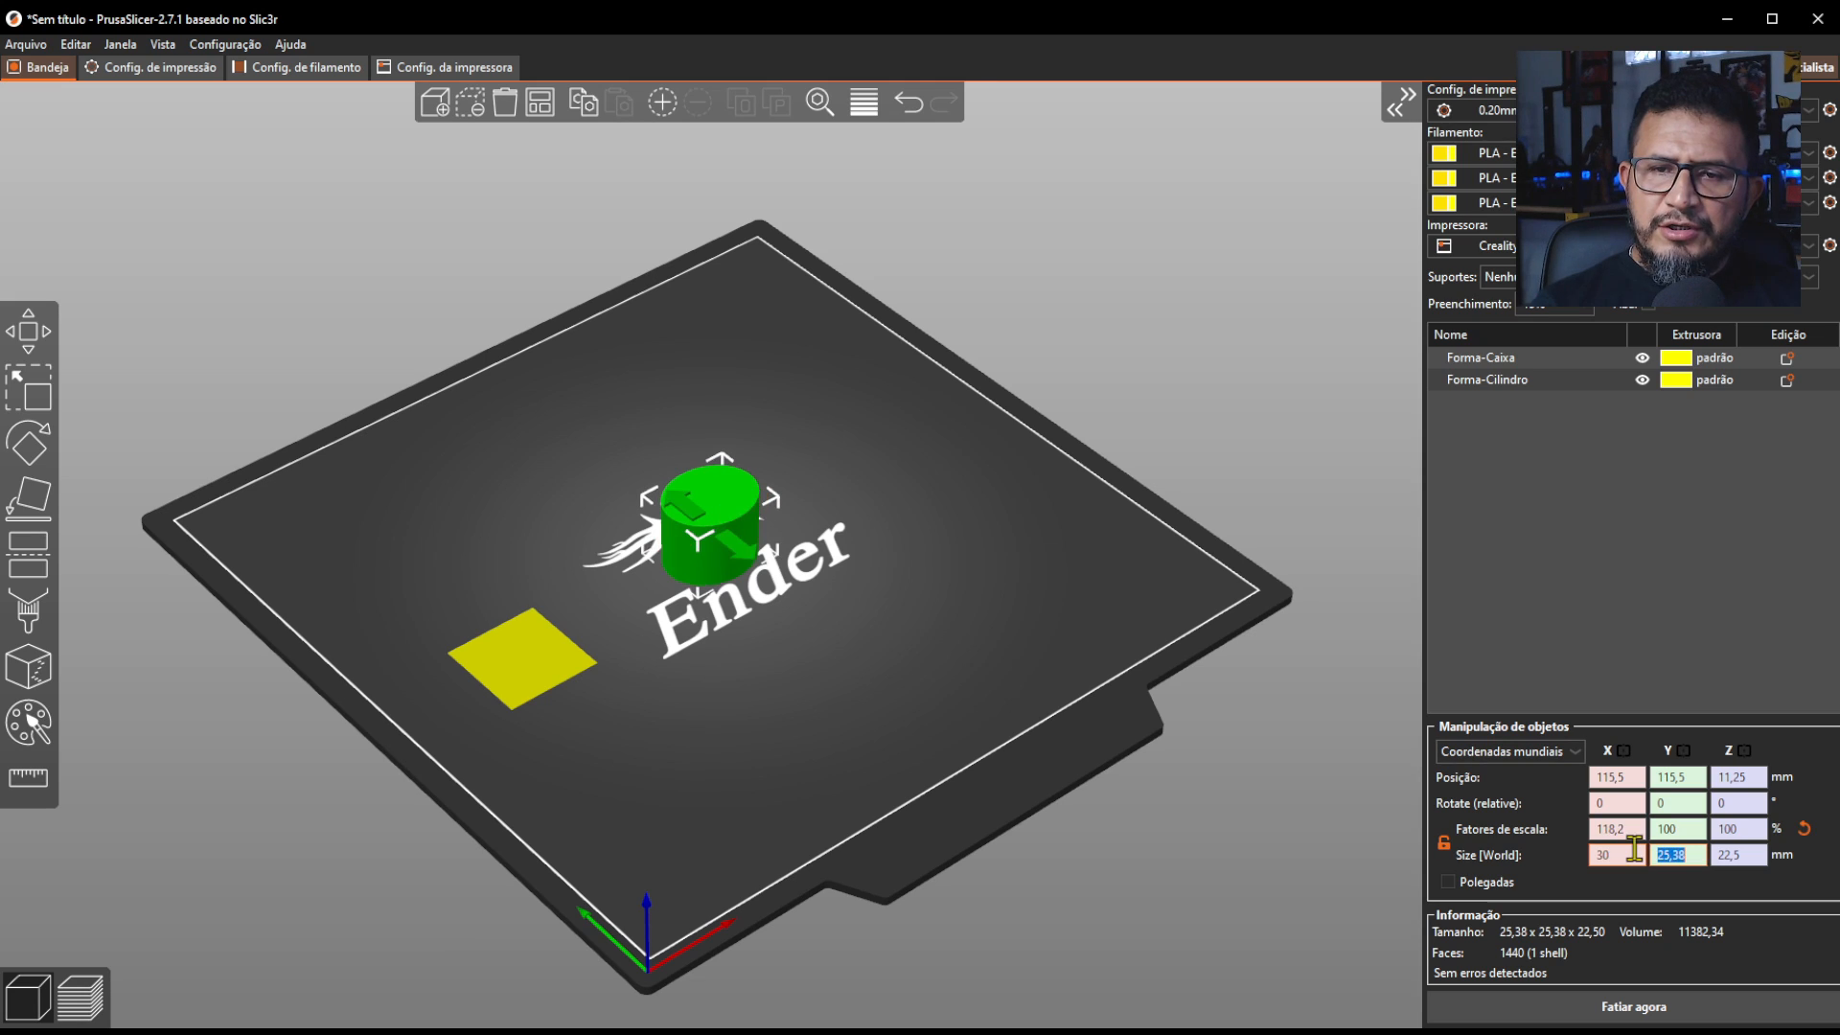
{"action": "type", "text": "30"}
{"action": "key", "text": "Tab"}
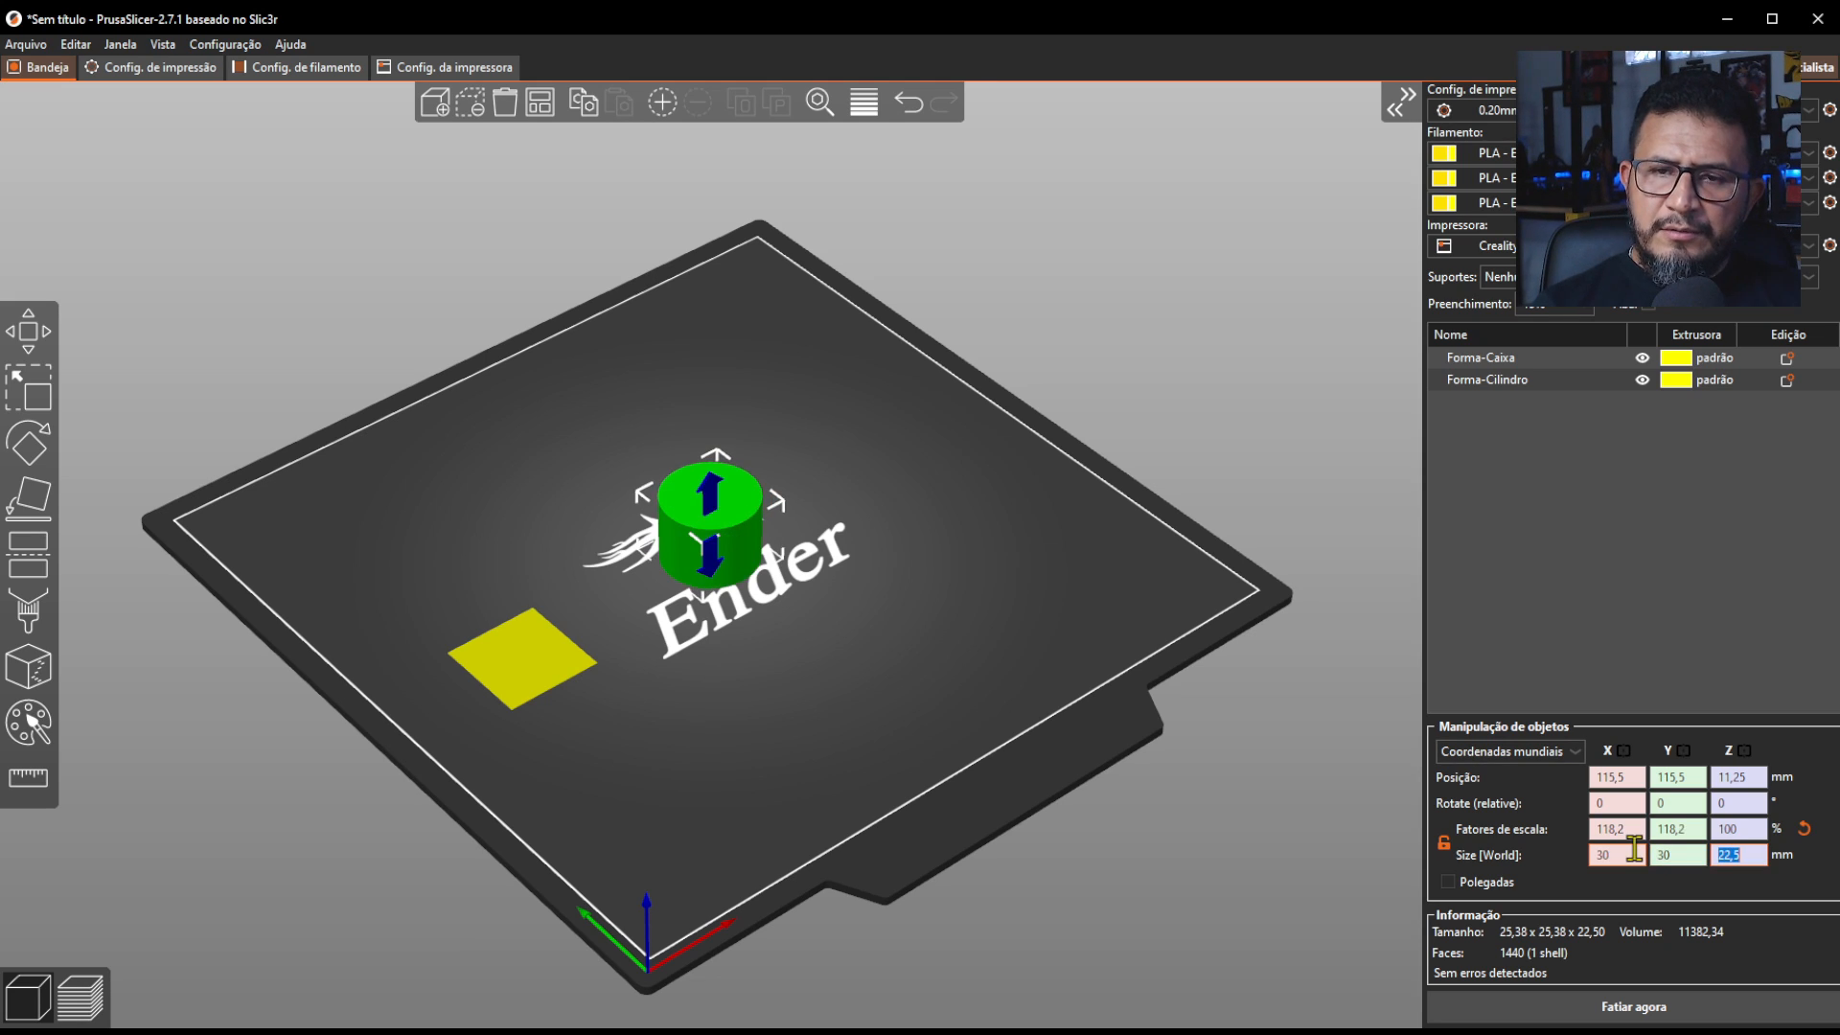
{"action": "type", "text": "0,3"}
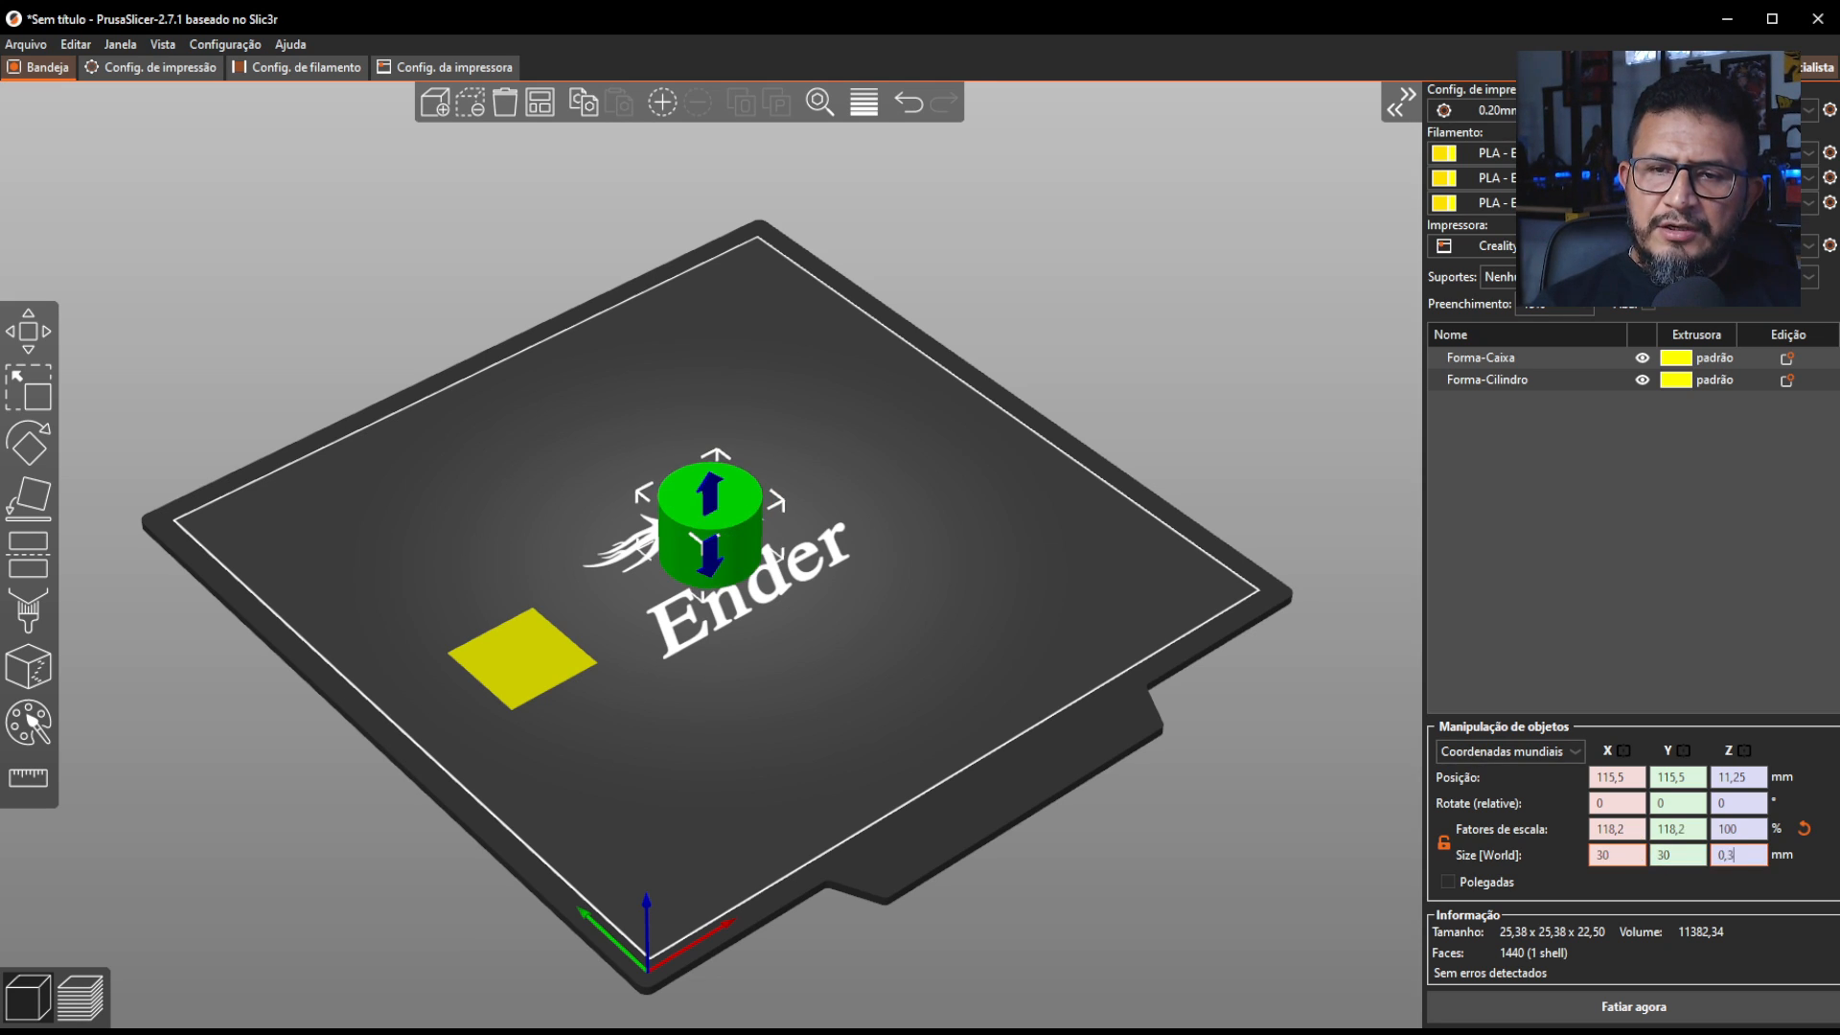
{"action": "key", "text": "Tab"}
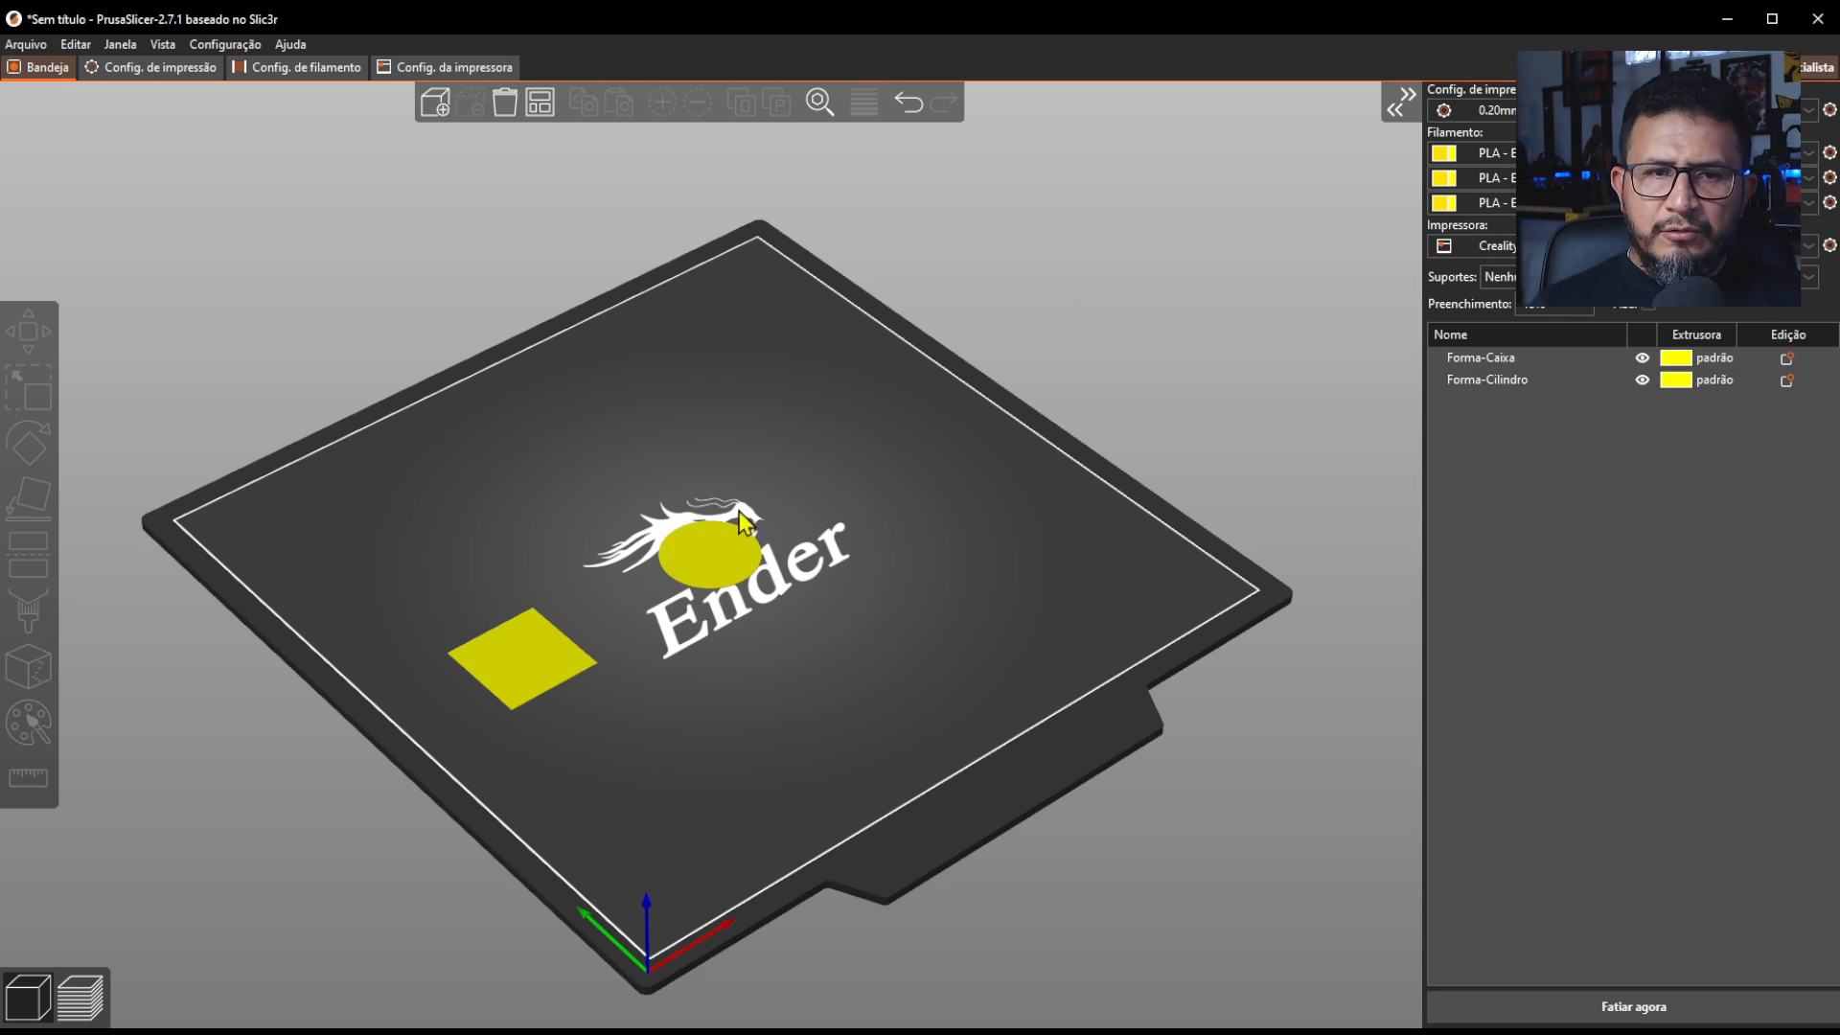
{"action": "left_click_drag", "start_coordinate": [725, 555], "coordinate": [663, 594]}
{"action": "left_click", "coordinate": [791, 537]}
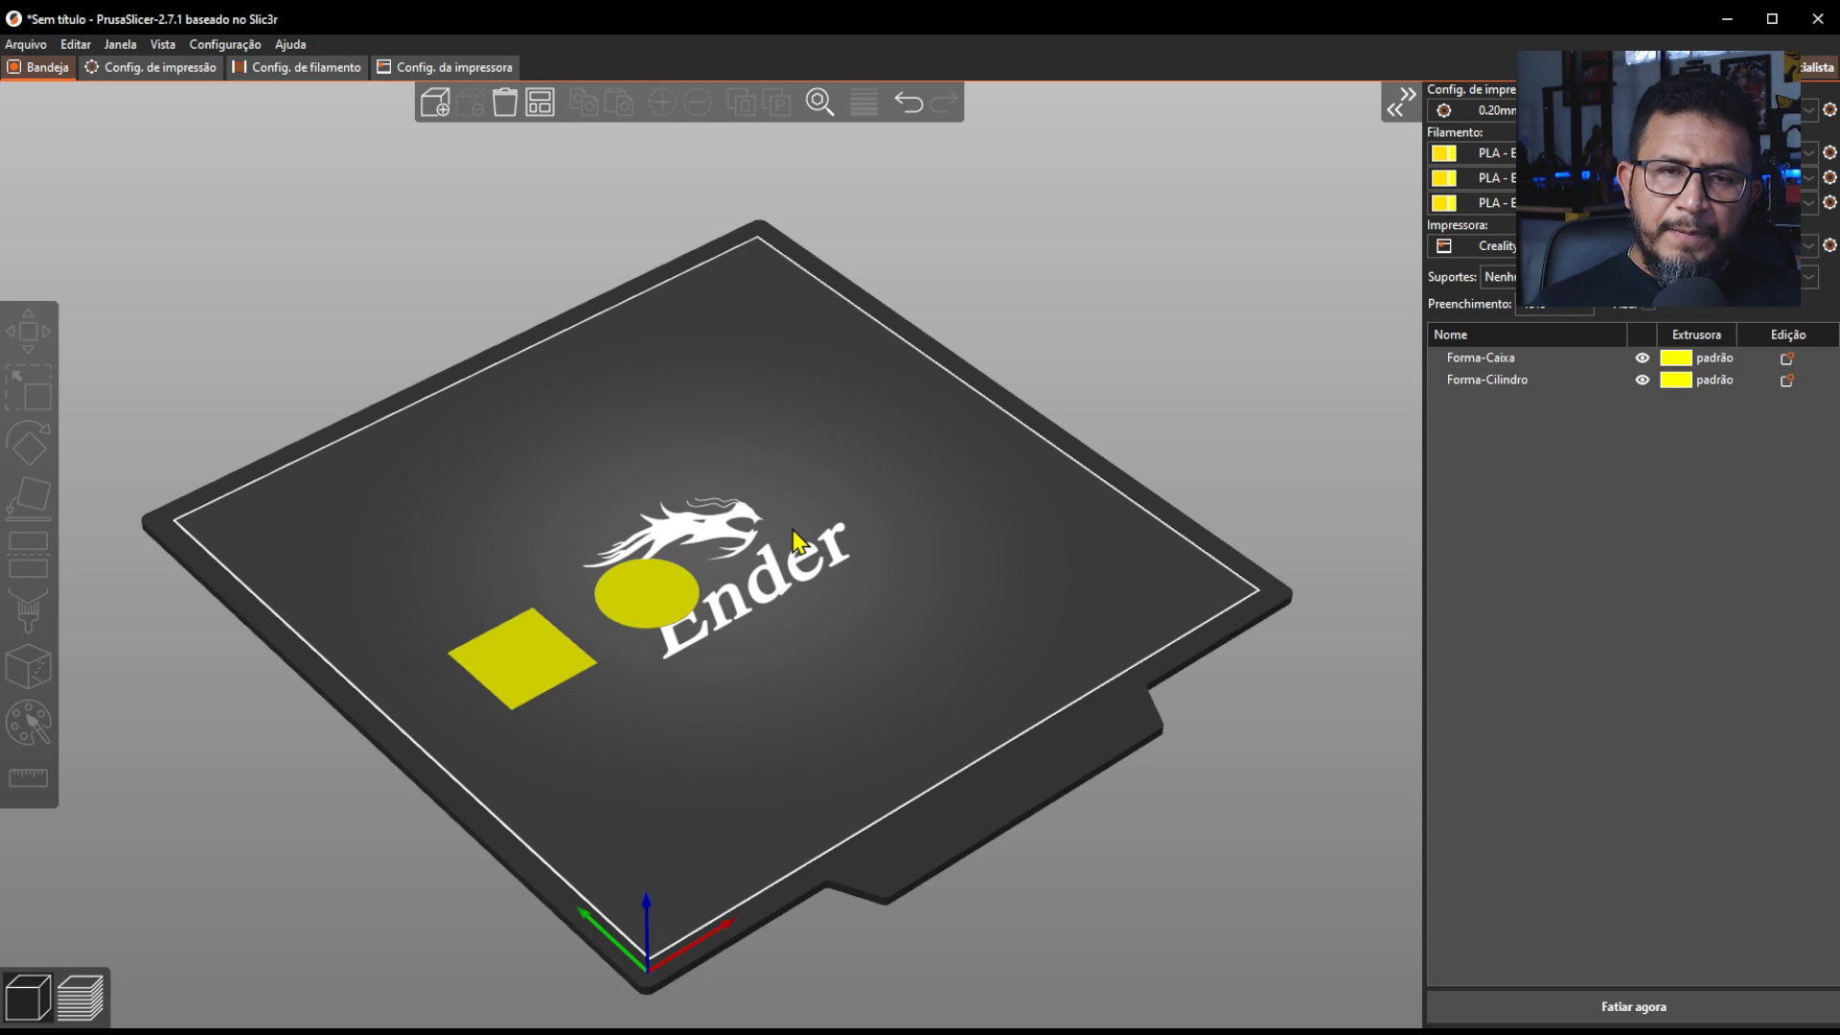
- Add a second box shape and move it to about X 132, Y 108 mm, beyond the flat cylinder
{"action": "right_click", "coordinate": [805, 553]}
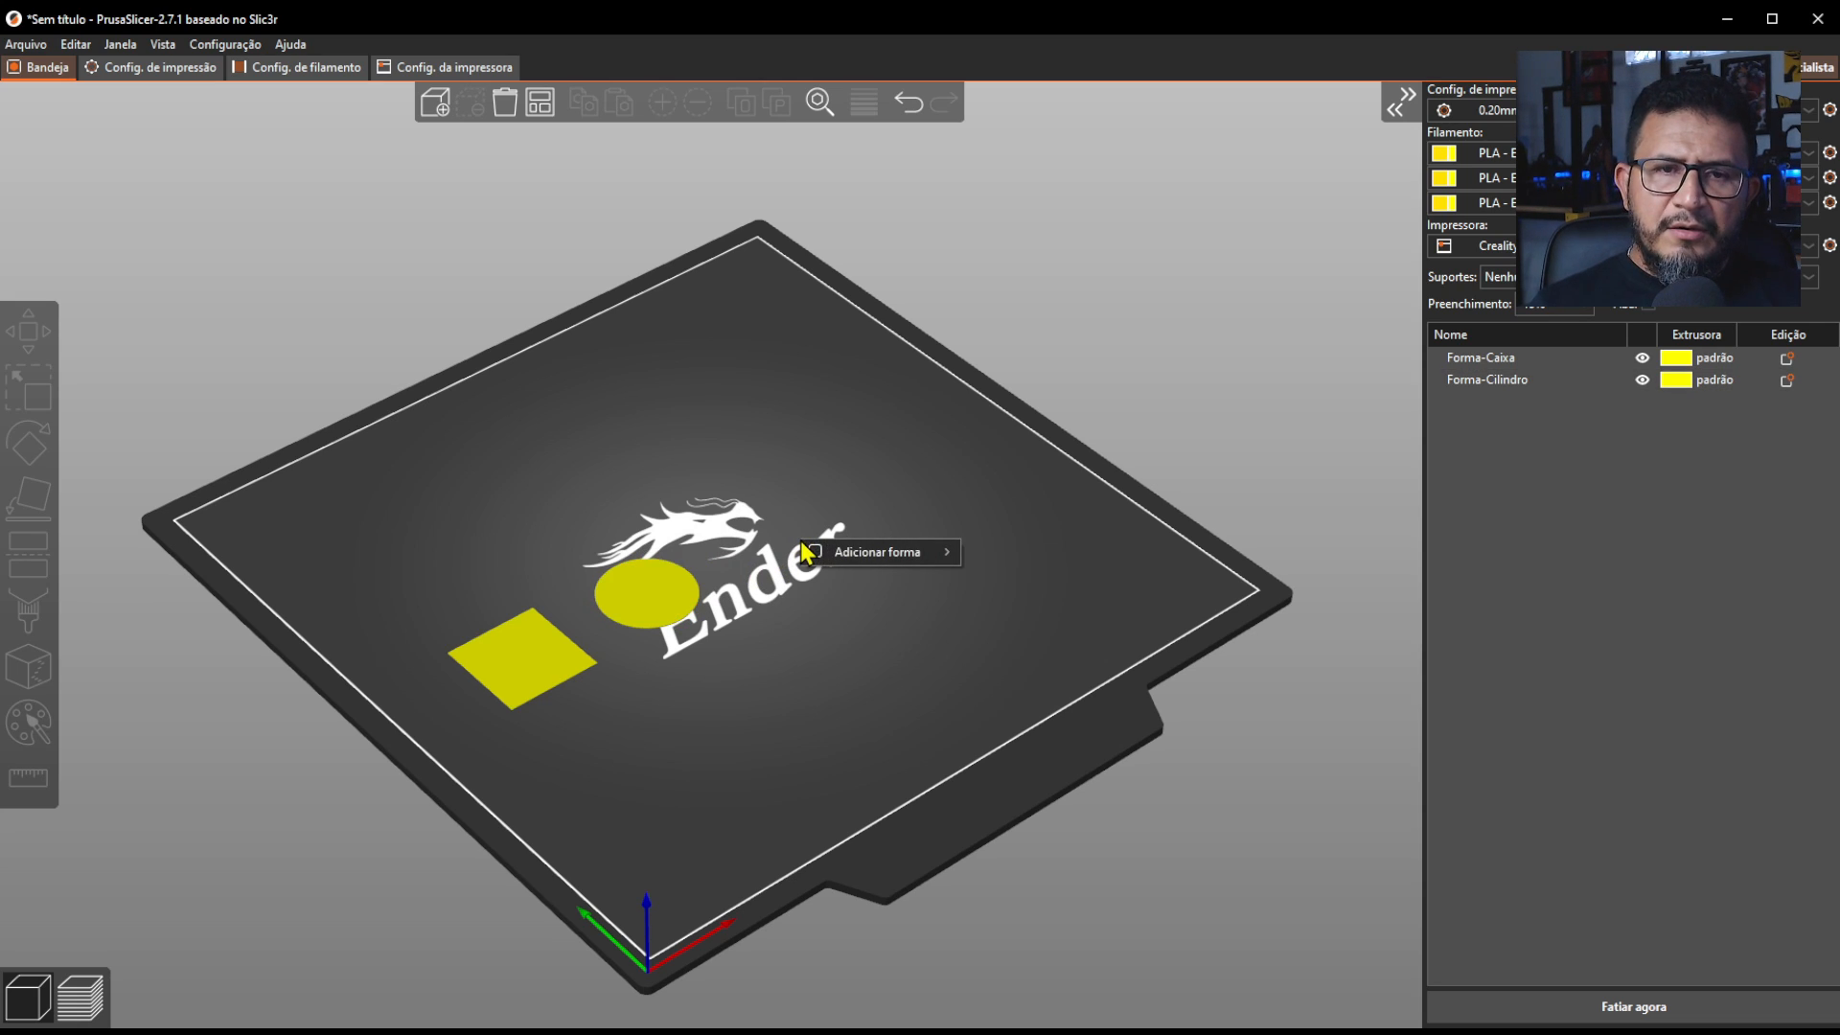
{"action": "mouse_move", "coordinate": [918, 563]}
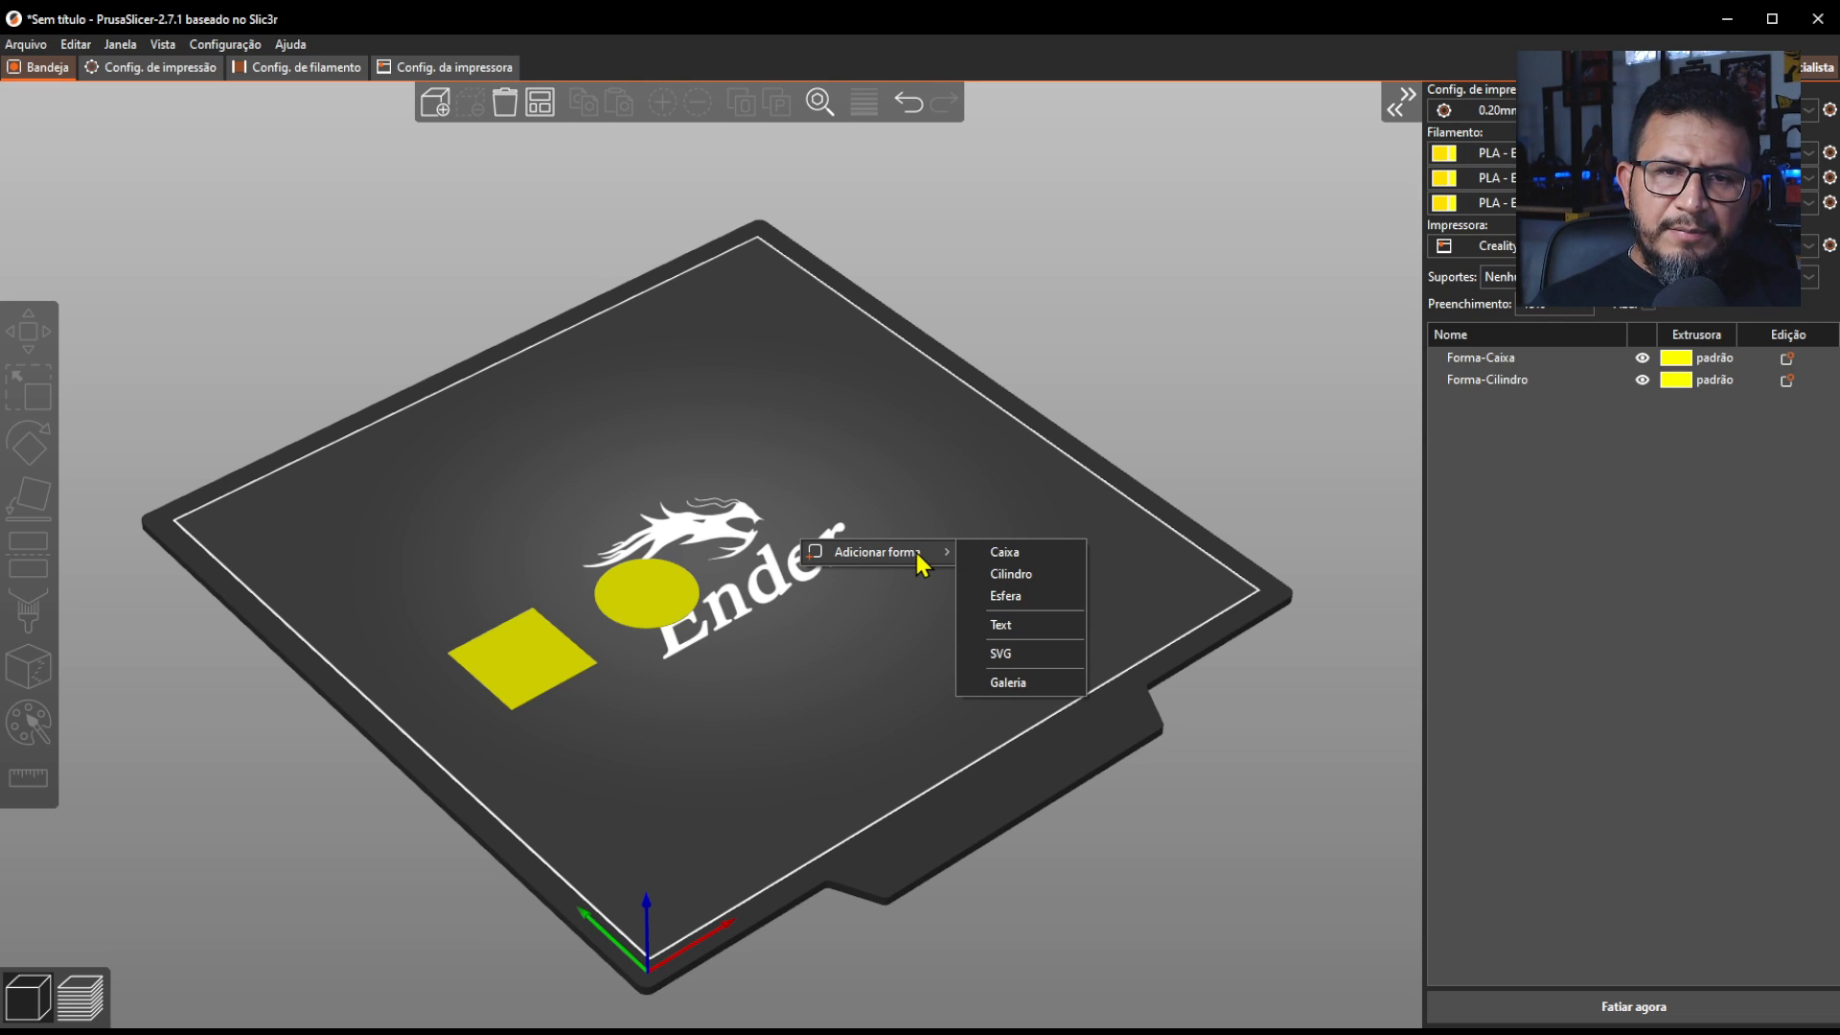
{"action": "left_click", "coordinate": [1054, 555]}
{"action": "left_click_drag", "start_coordinate": [711, 540], "coordinate": [759, 527]}
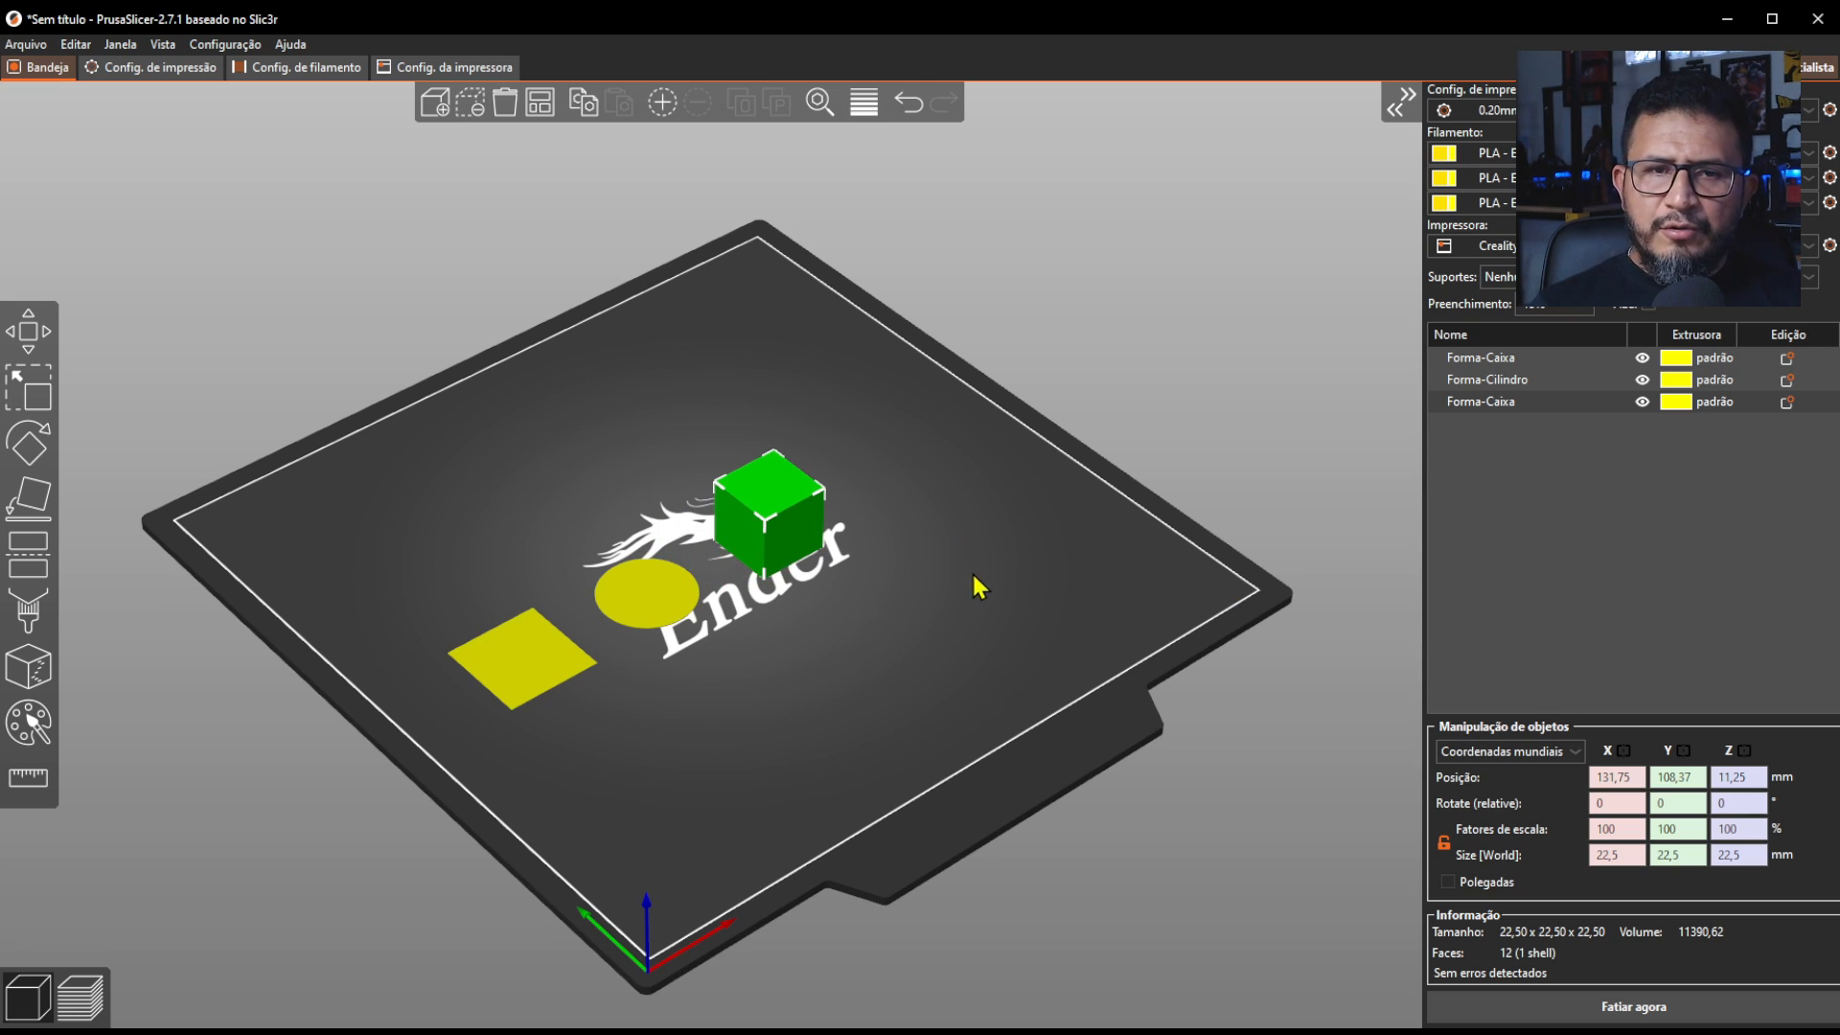
- Size the second box to 30 × 30 × 0.3 mm
{"action": "left_click", "coordinate": [1618, 854]}
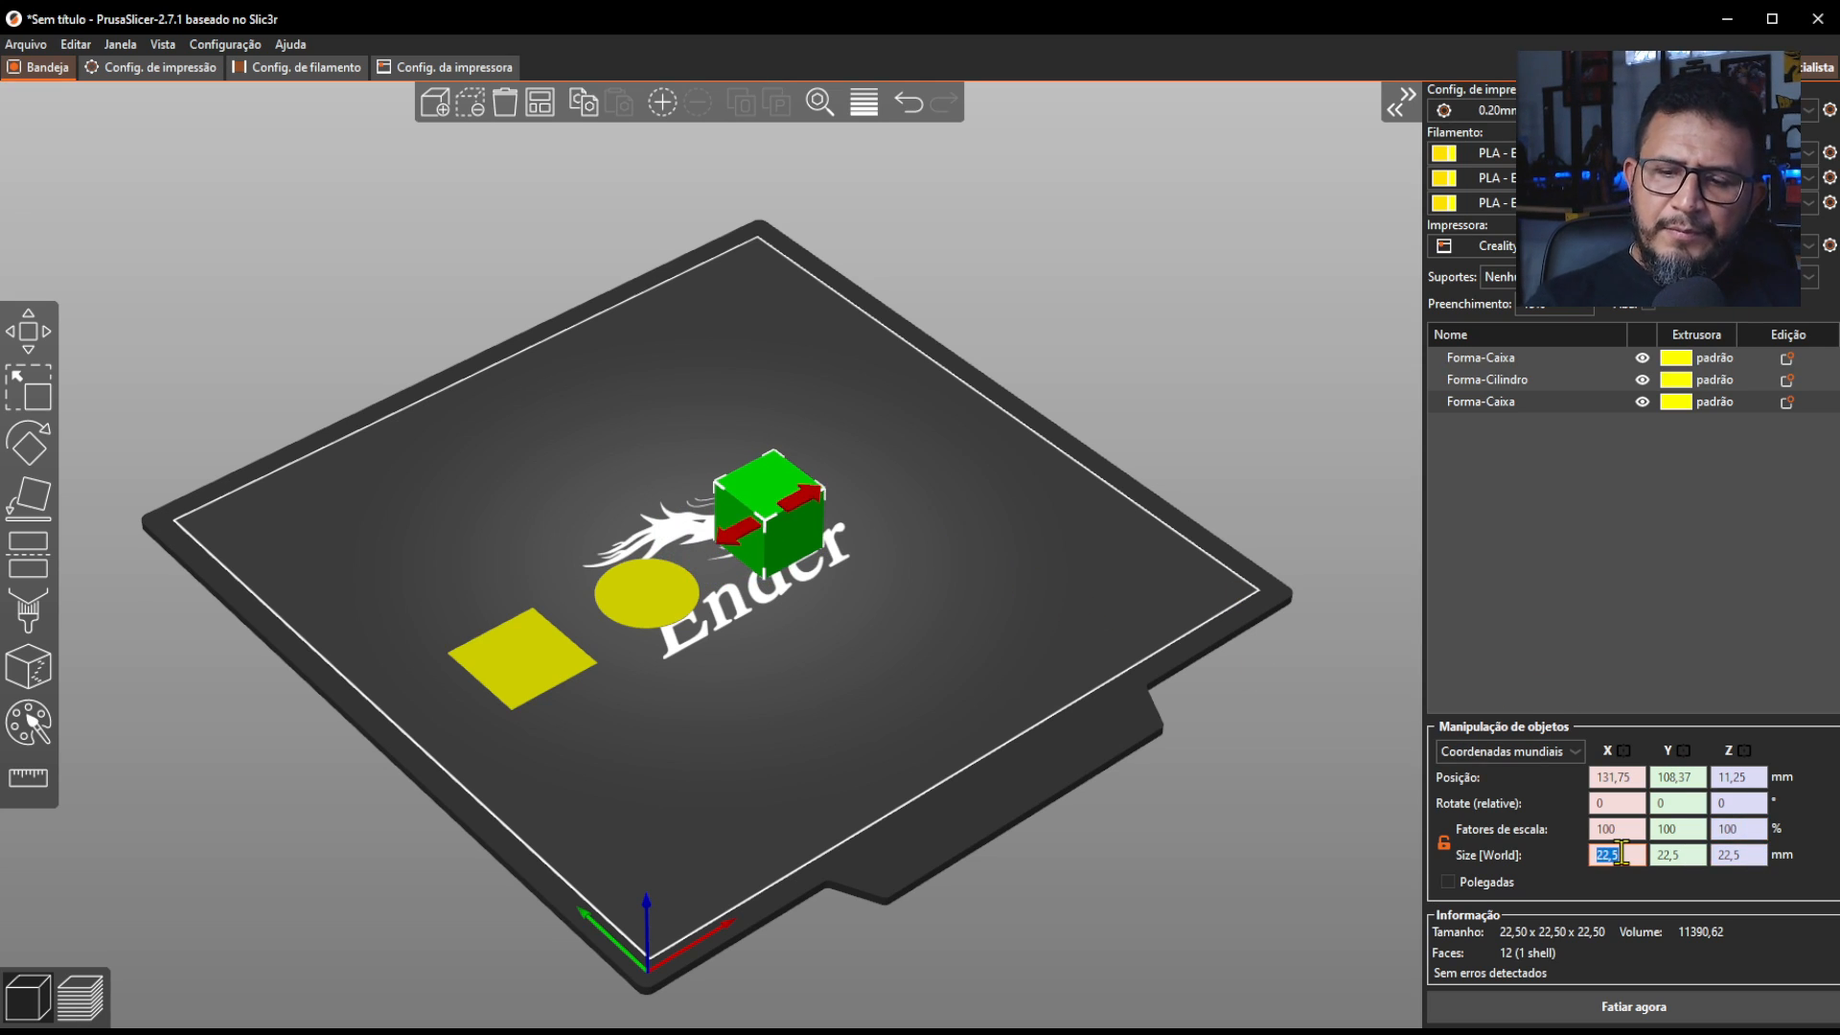
{"action": "type", "text": "30"}
{"action": "key", "text": "Tab"}
{"action": "type", "text": "30"}
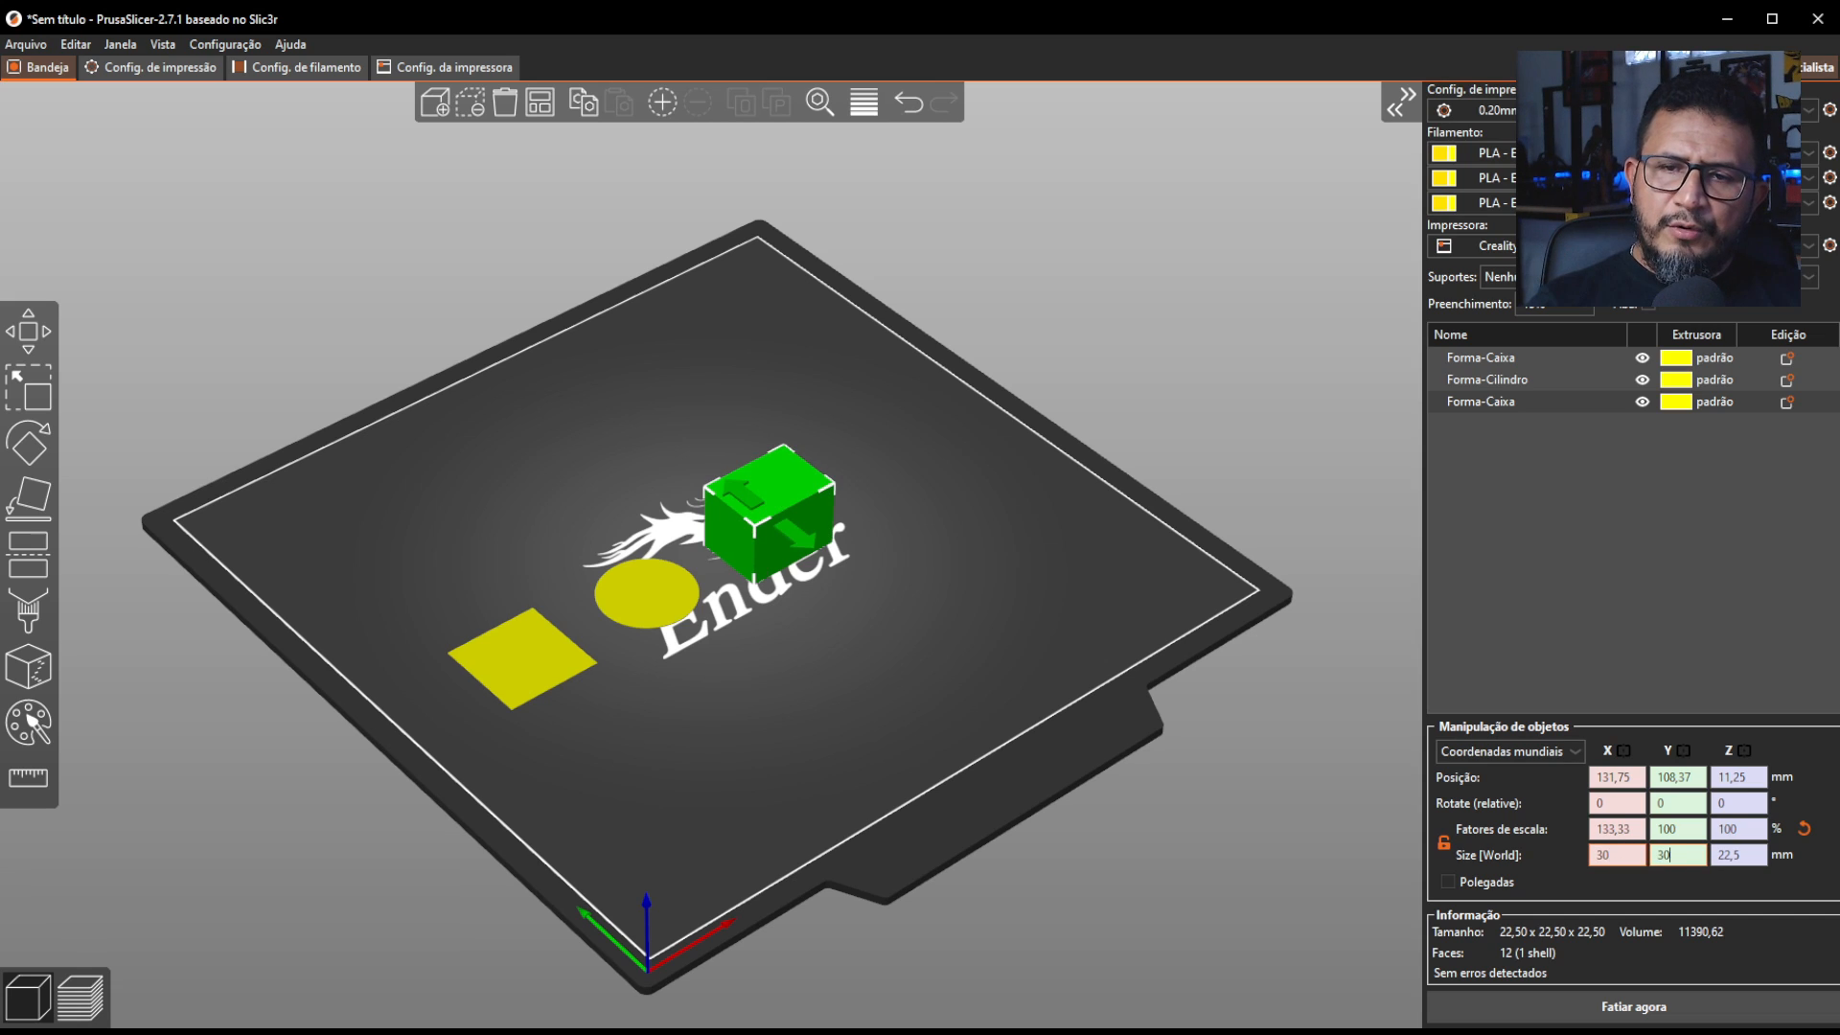
{"action": "key", "text": "Tab"}
{"action": "type", "text": "0,3"}
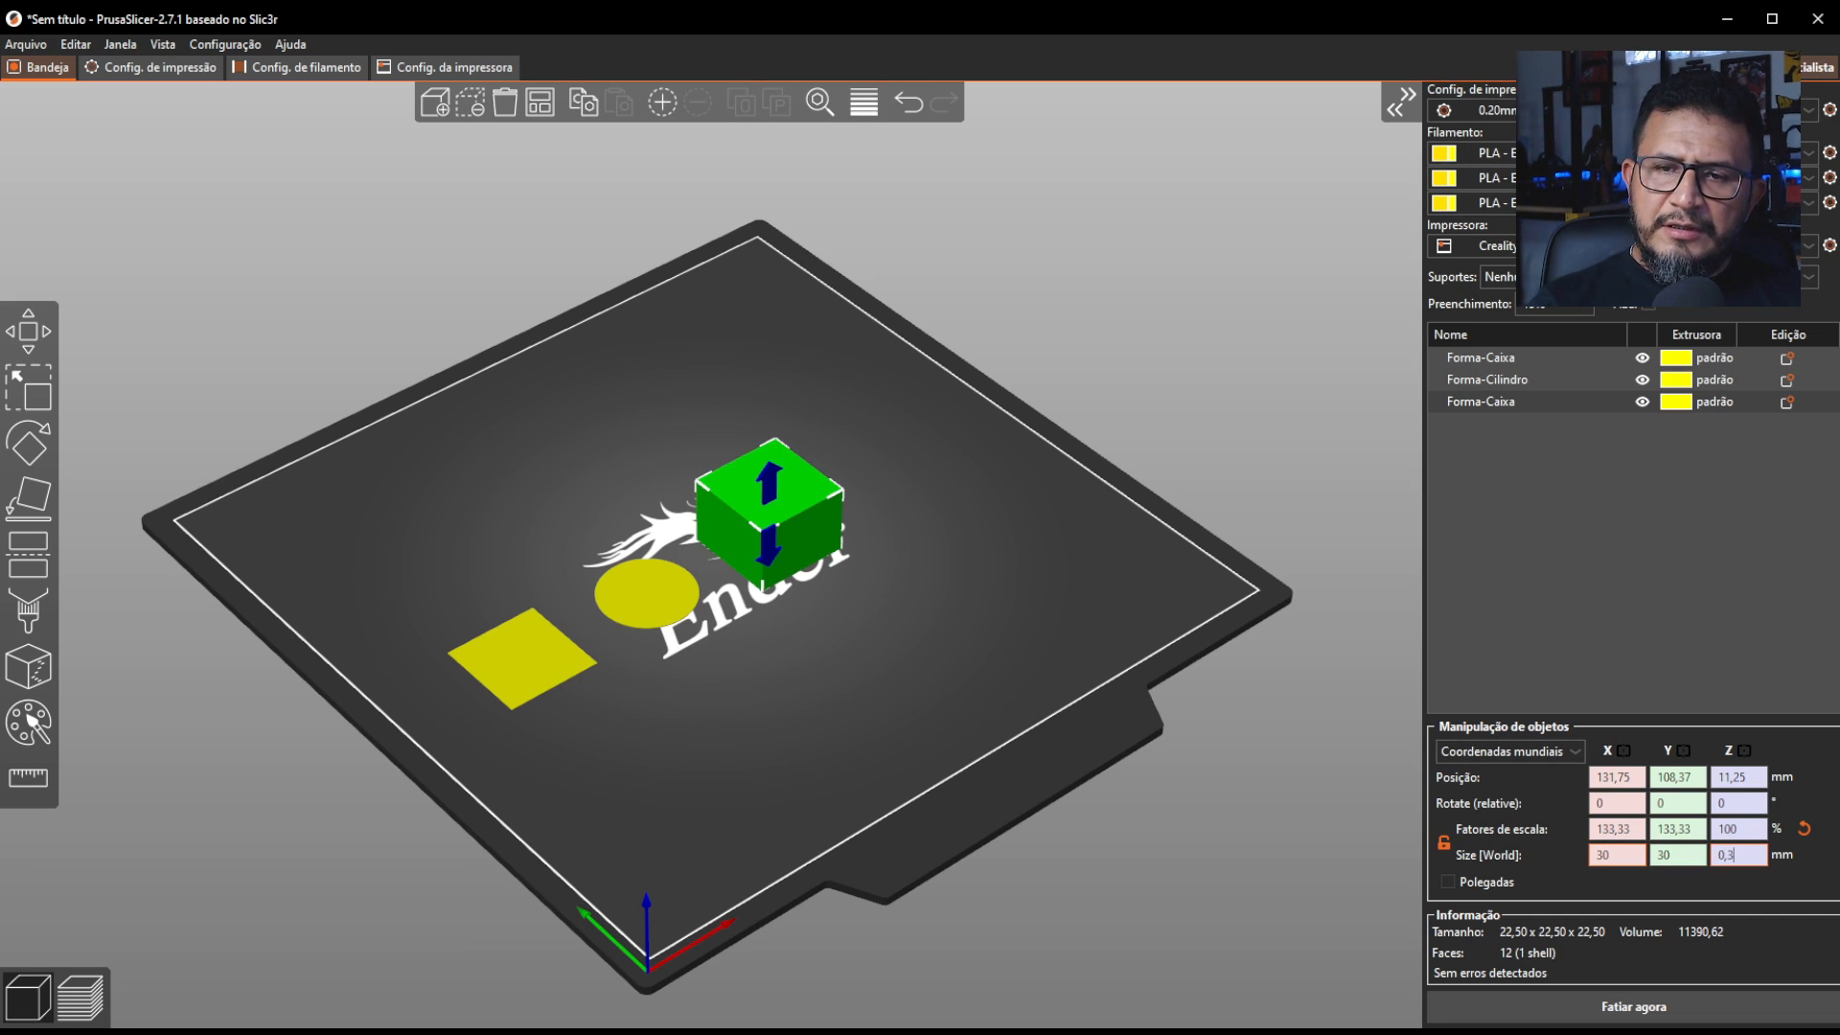
{"action": "key", "text": "Return"}
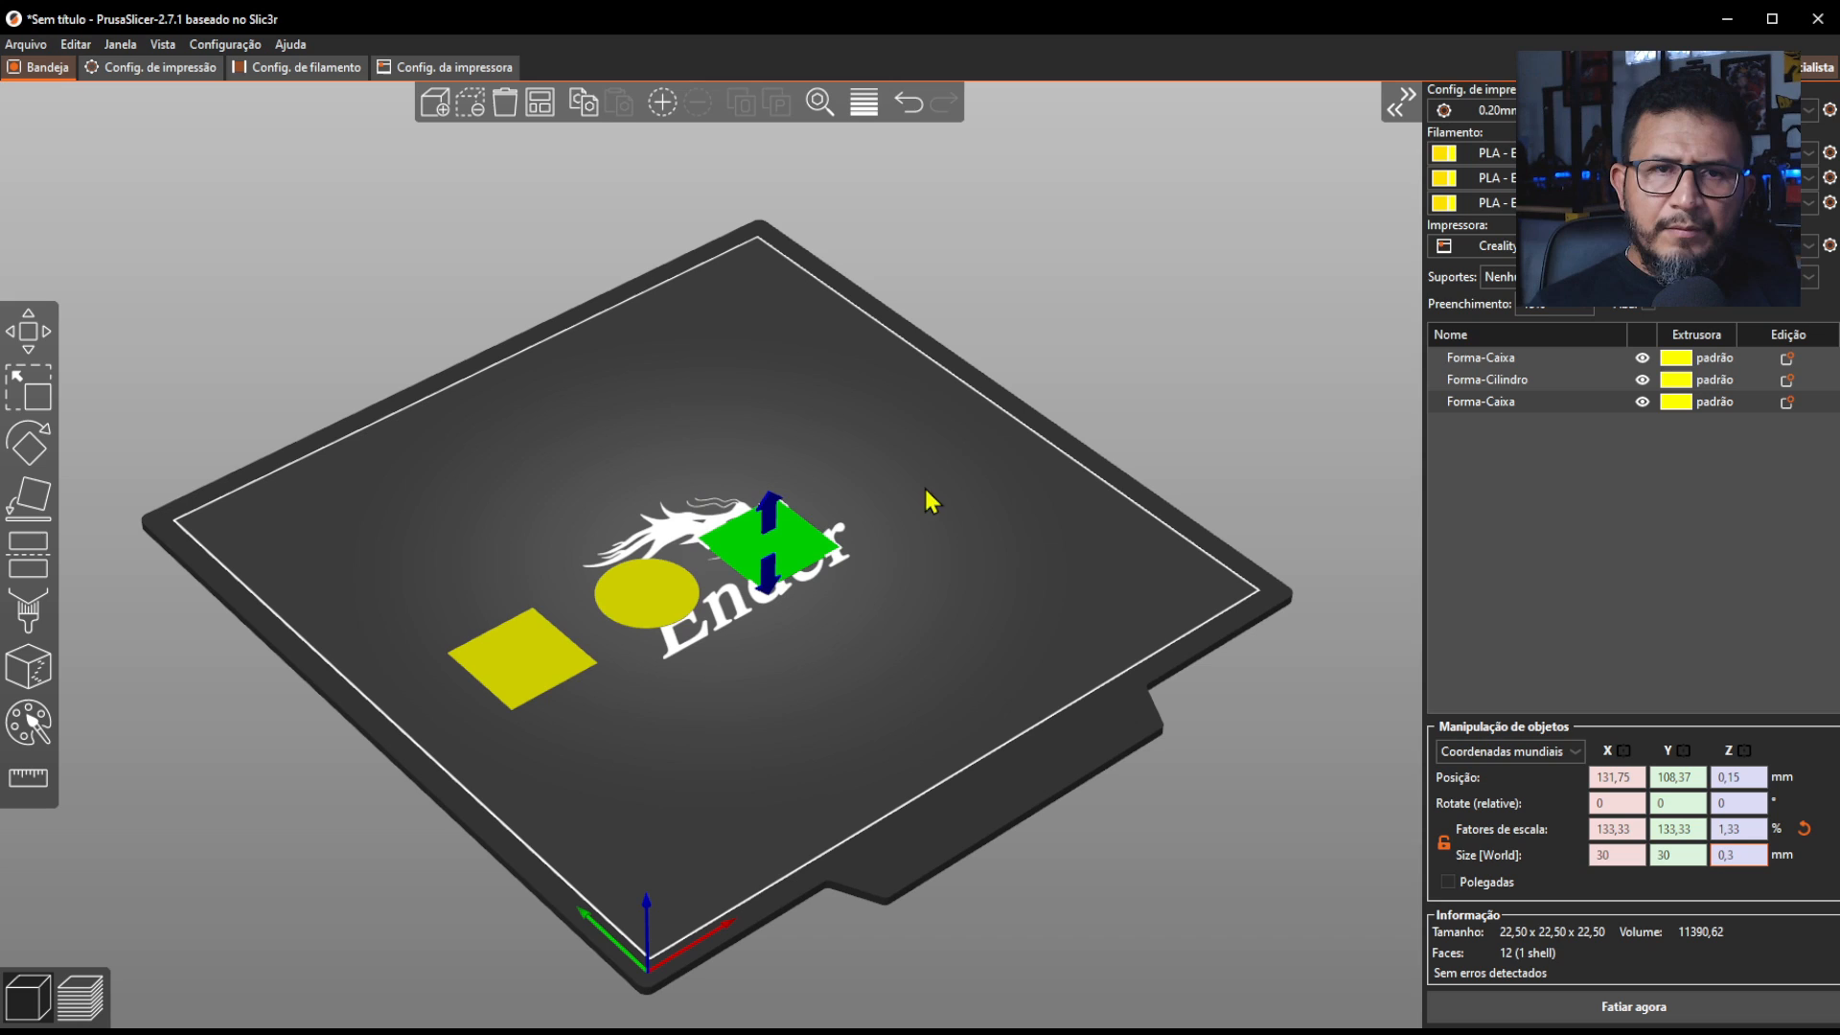
- Deselect the second box and auto-arrange the three shapes on the bed
{"action": "left_click", "coordinate": [746, 363]}
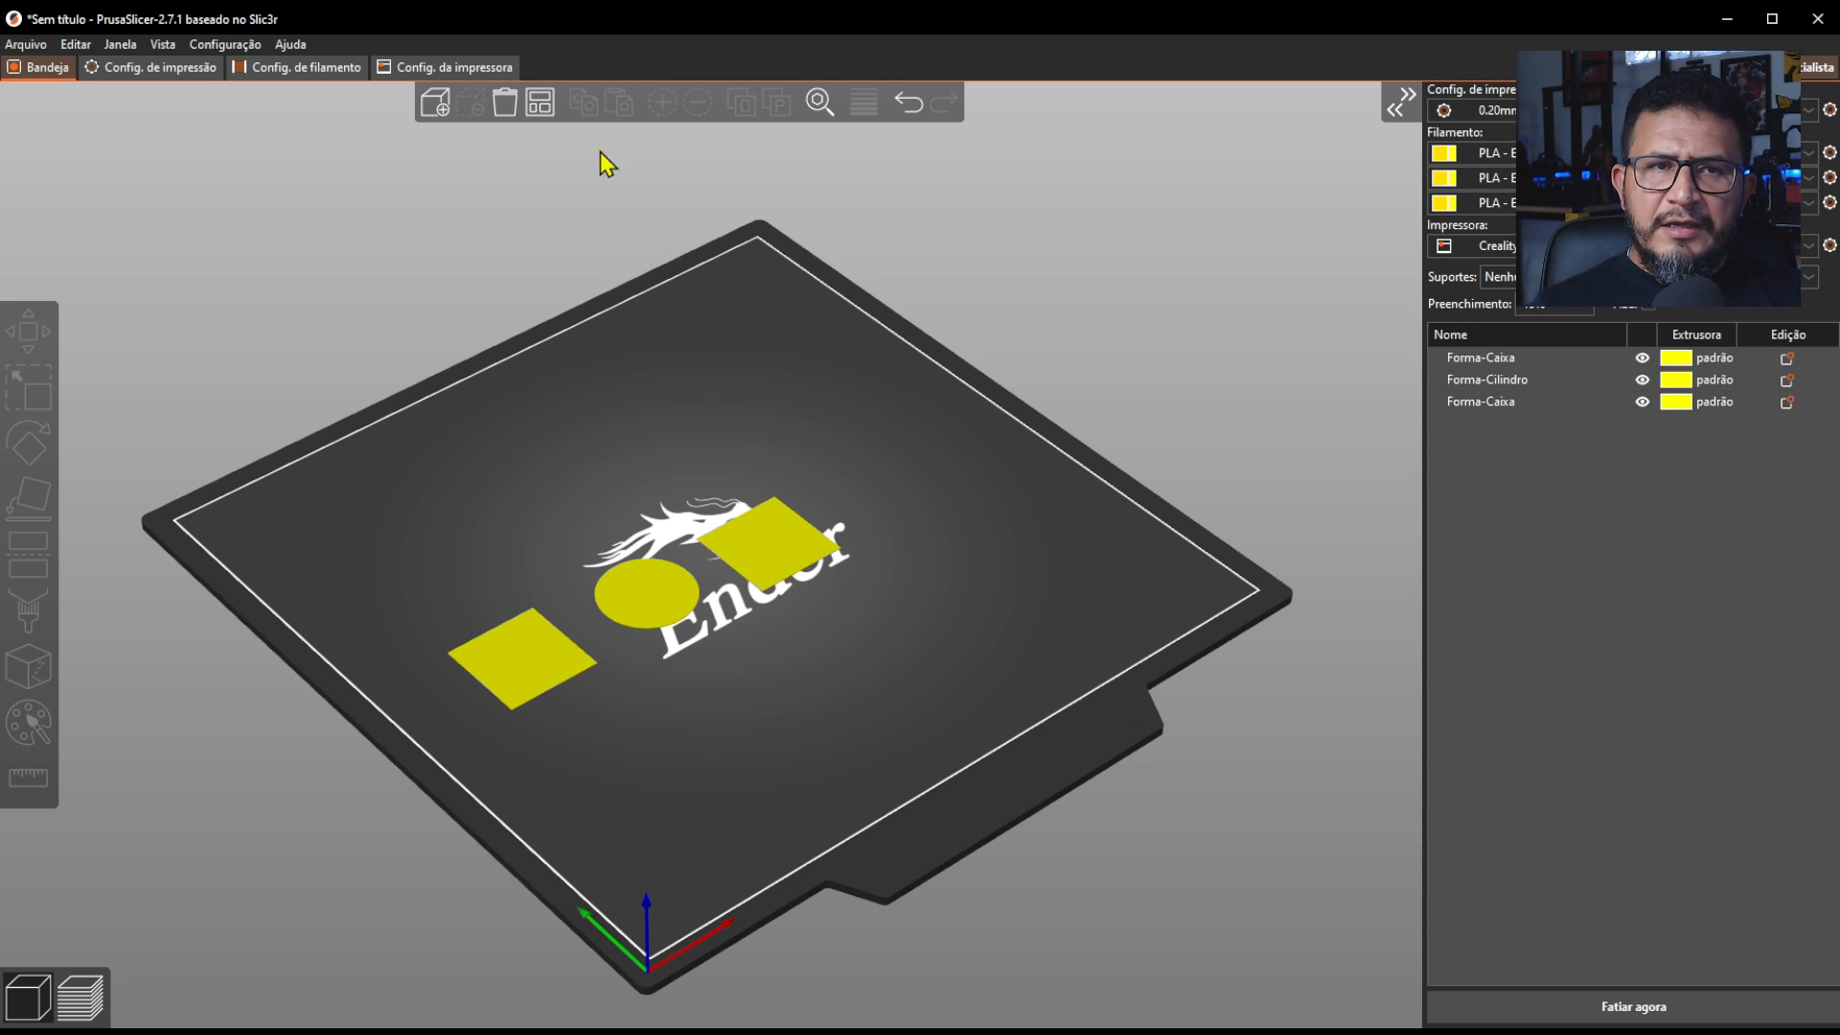
{"action": "left_click", "coordinate": [541, 105]}
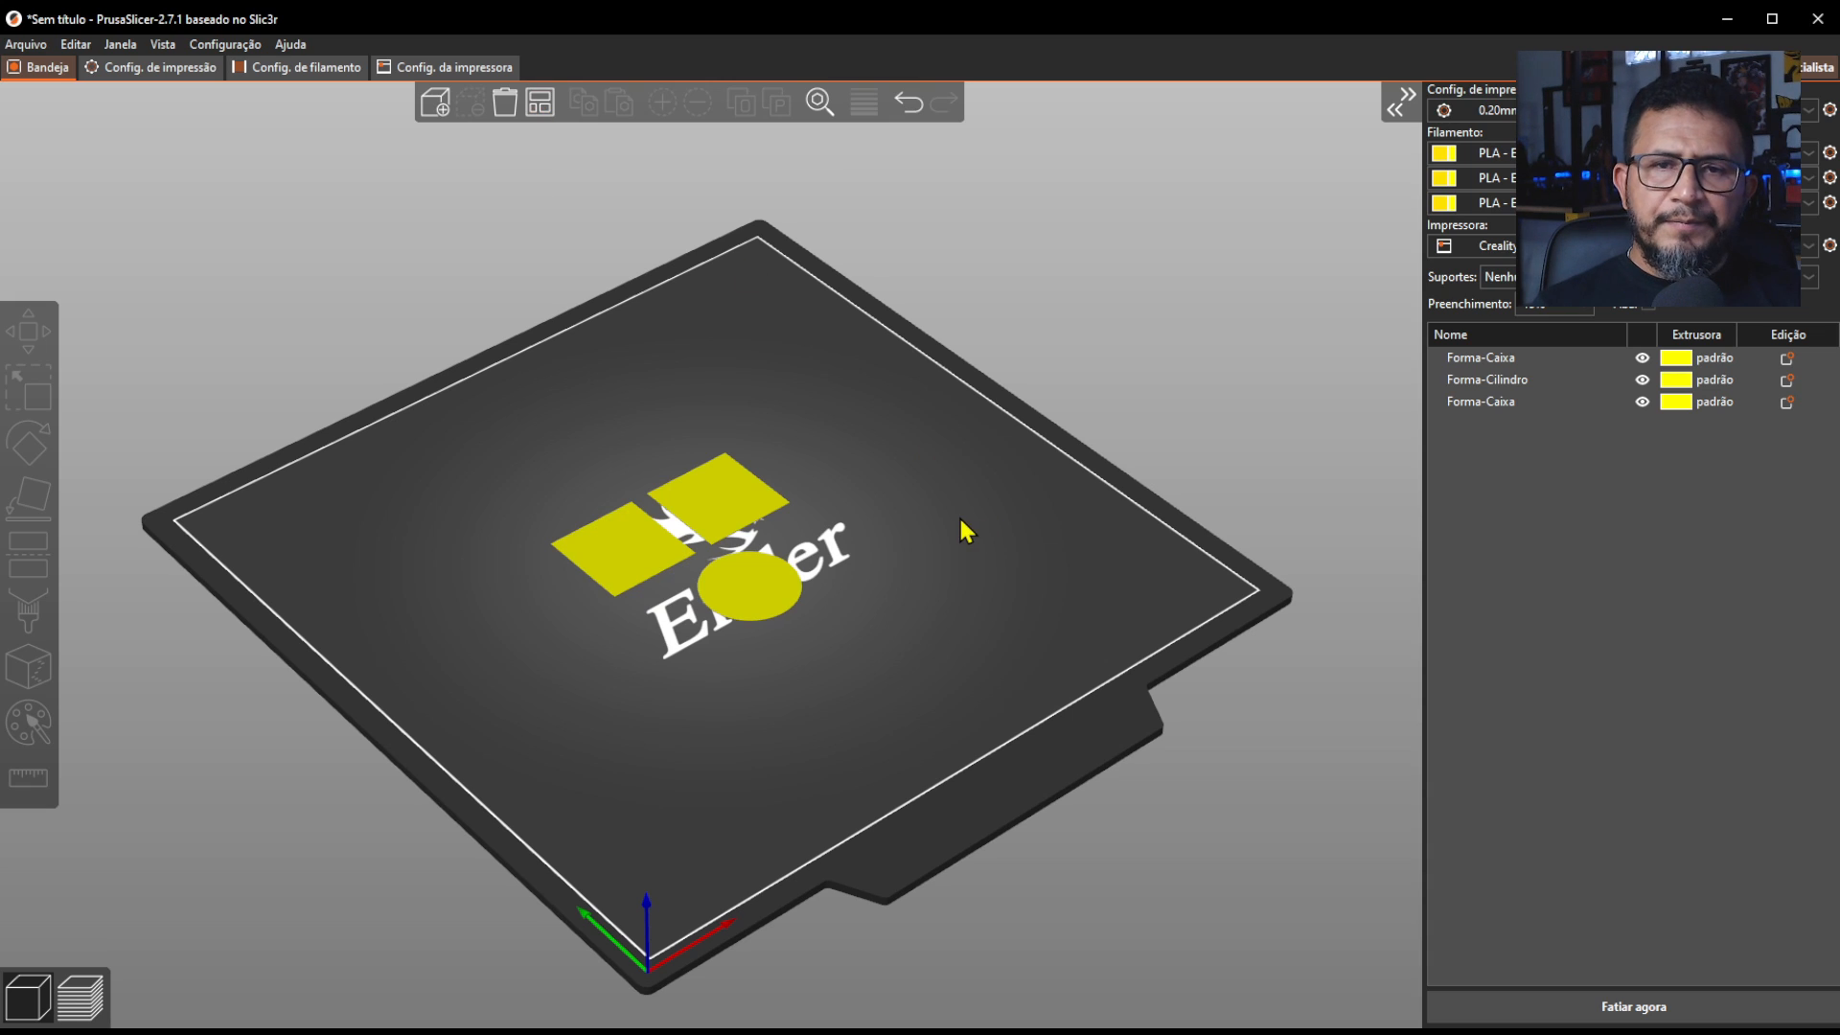
{"action": "scroll", "coordinate": [732, 489], "scroll_direction": "up", "scroll_amount": 5}
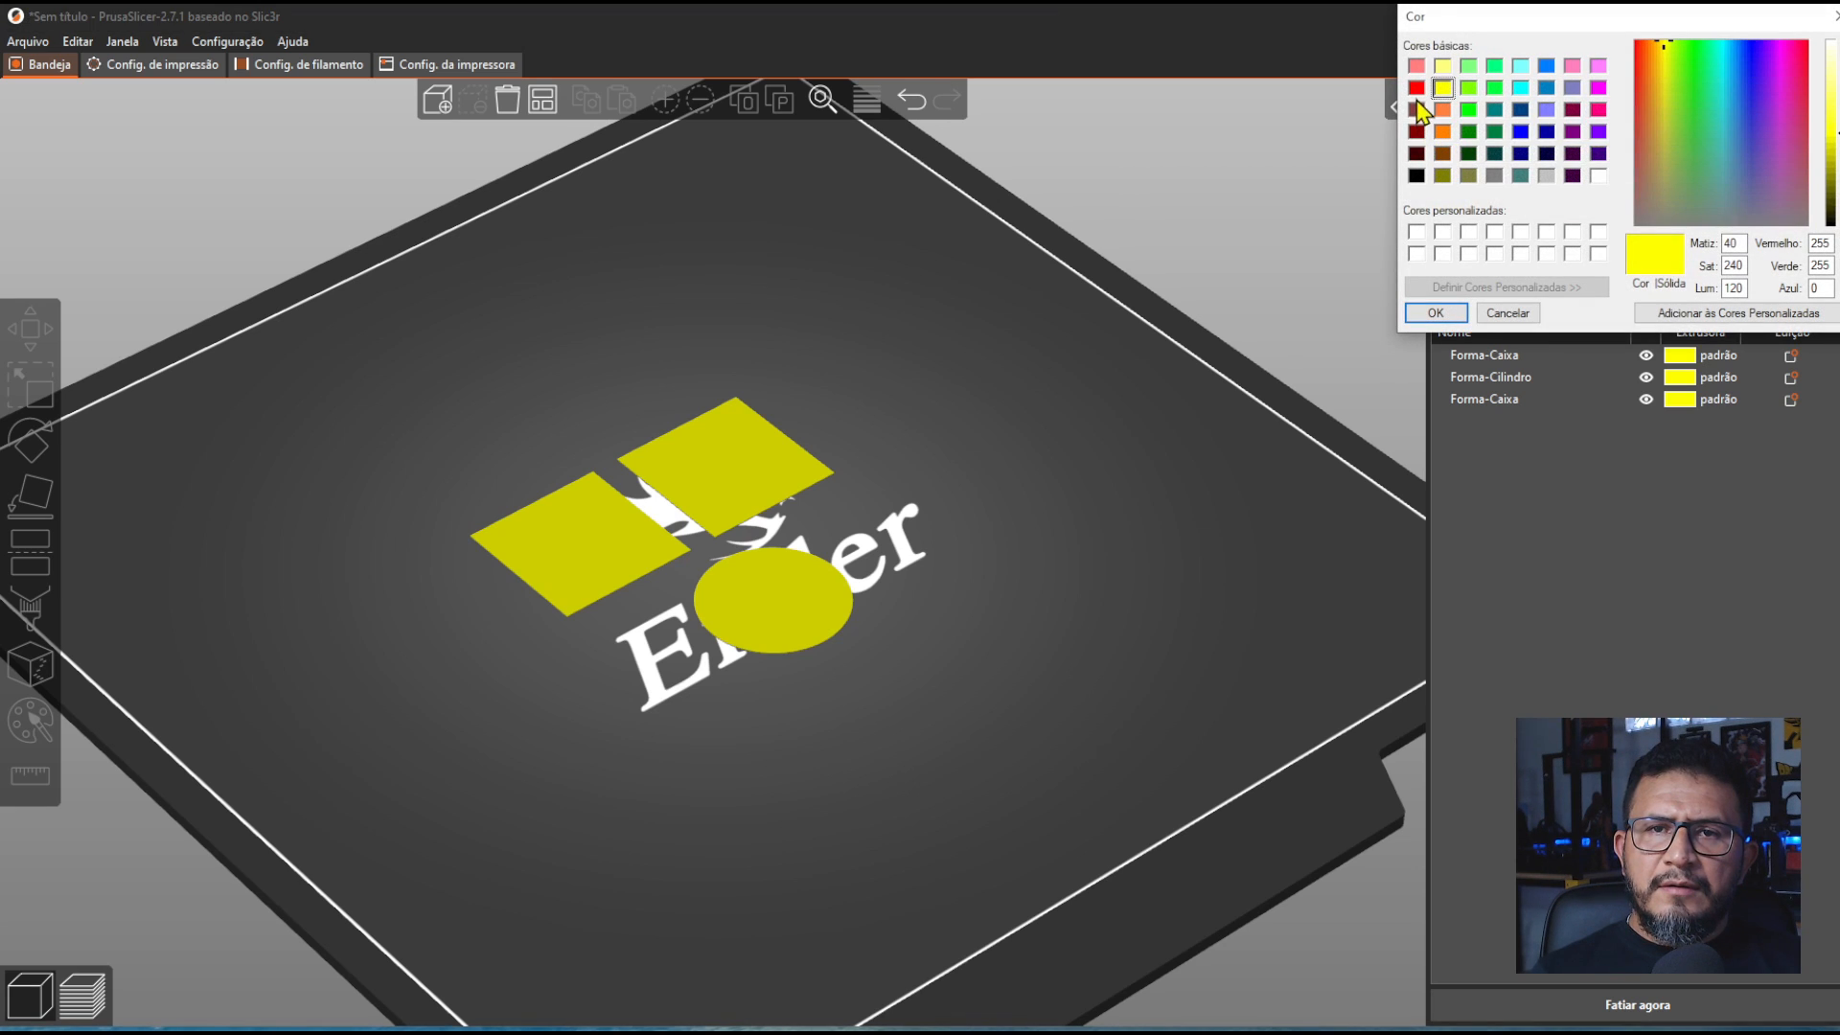
- Set the display colours of extruders 1, 2 and 3 to red, blue and dark green respectively
{"action": "left_click", "coordinate": [1415, 87]}
{"action": "left_click", "coordinate": [1438, 314]}
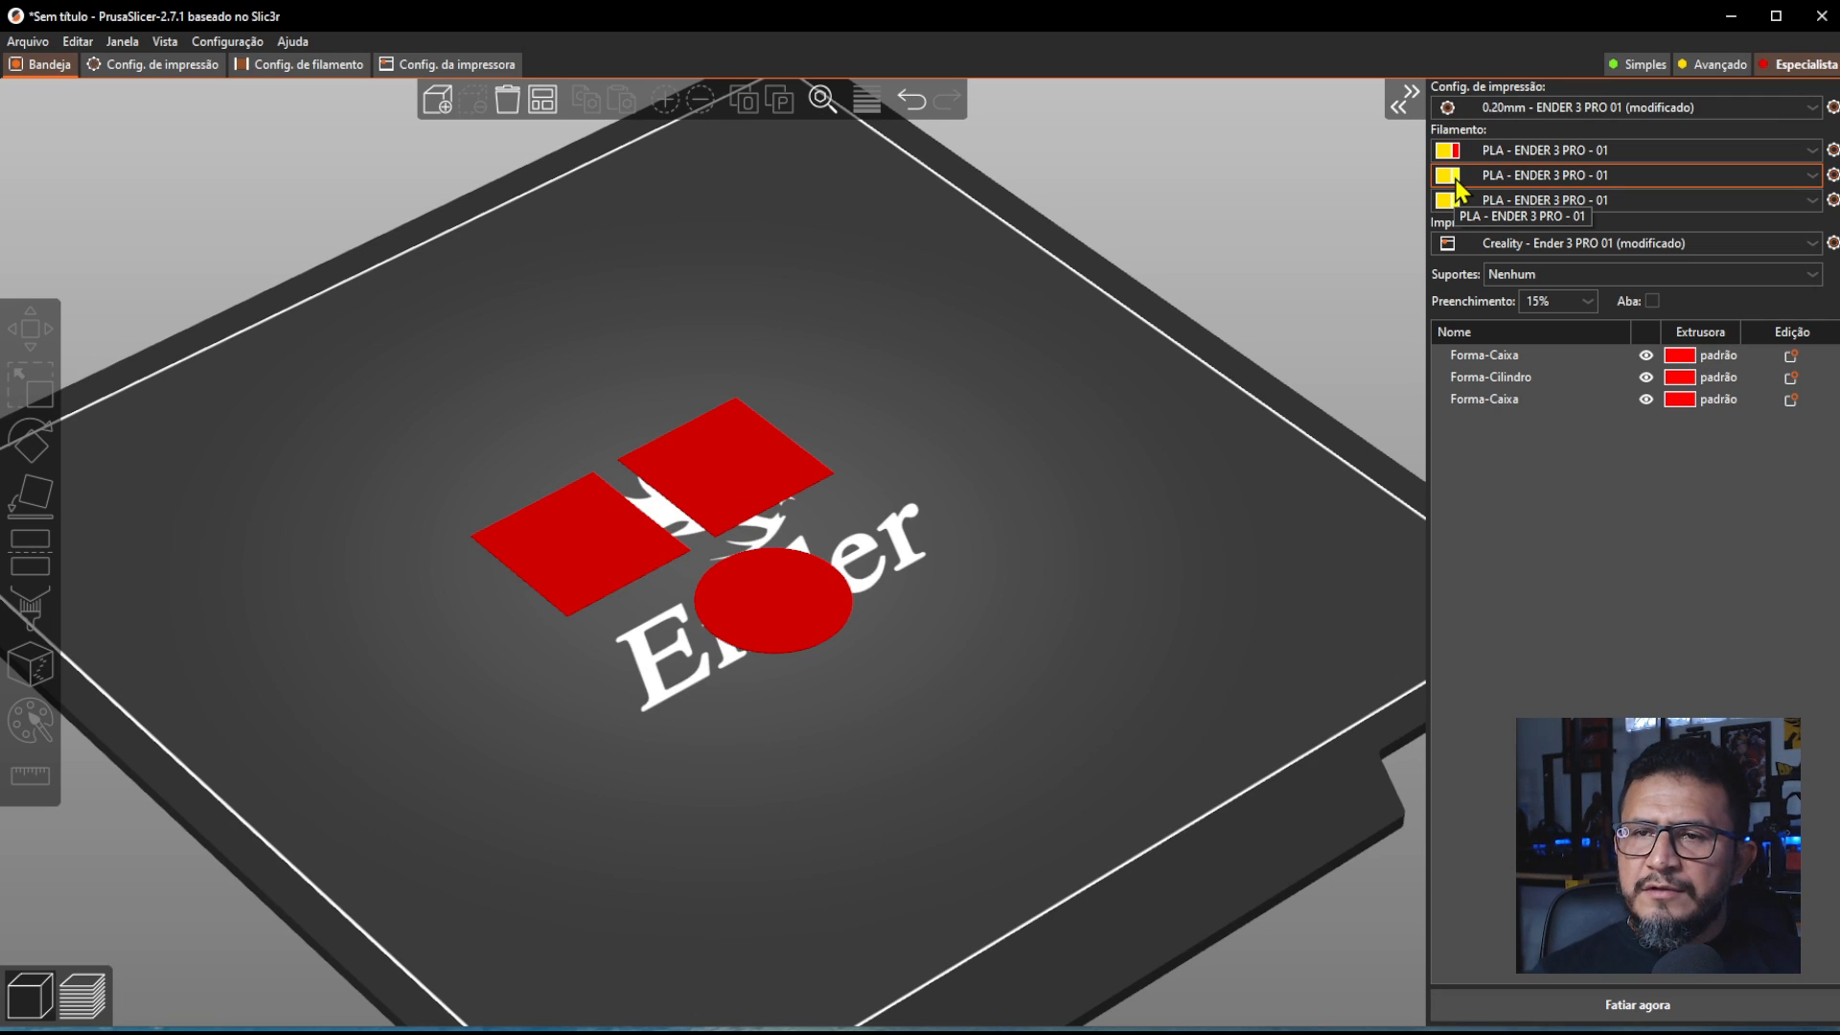
{"action": "left_click", "coordinate": [1449, 176]}
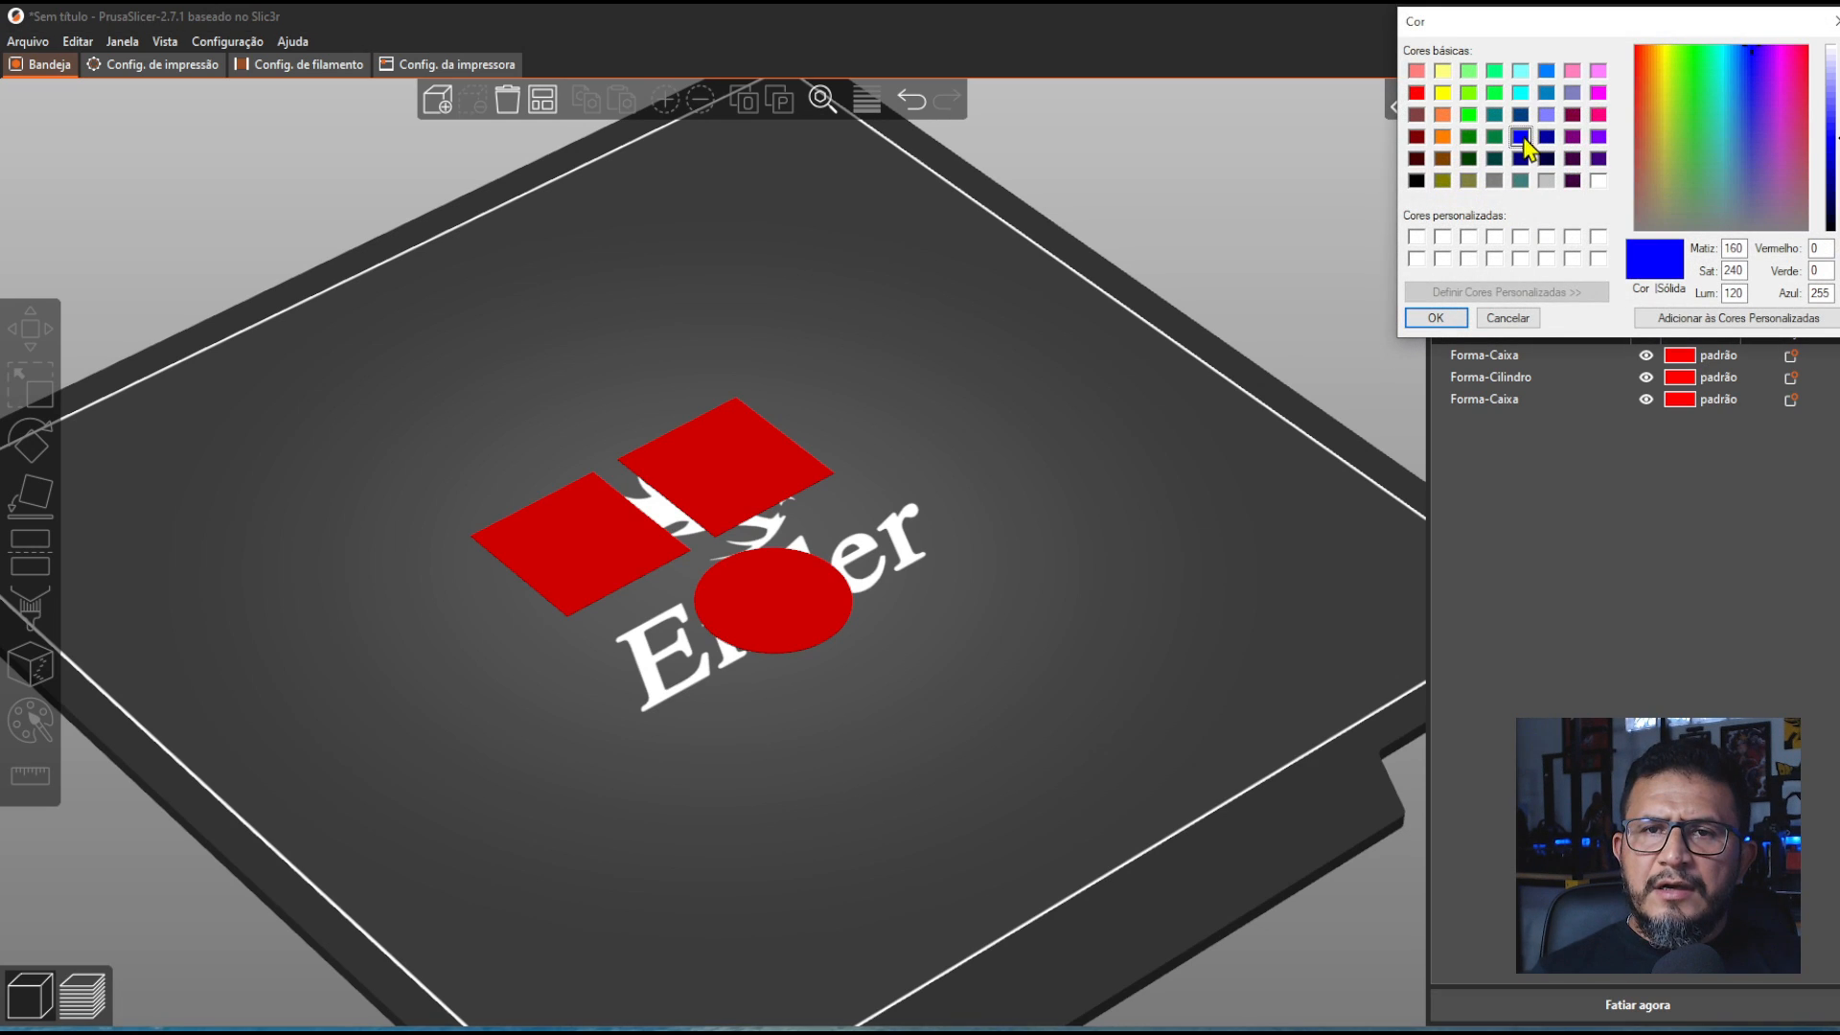
{"action": "left_click", "coordinate": [1435, 318]}
{"action": "left_click", "coordinate": [1448, 201]}
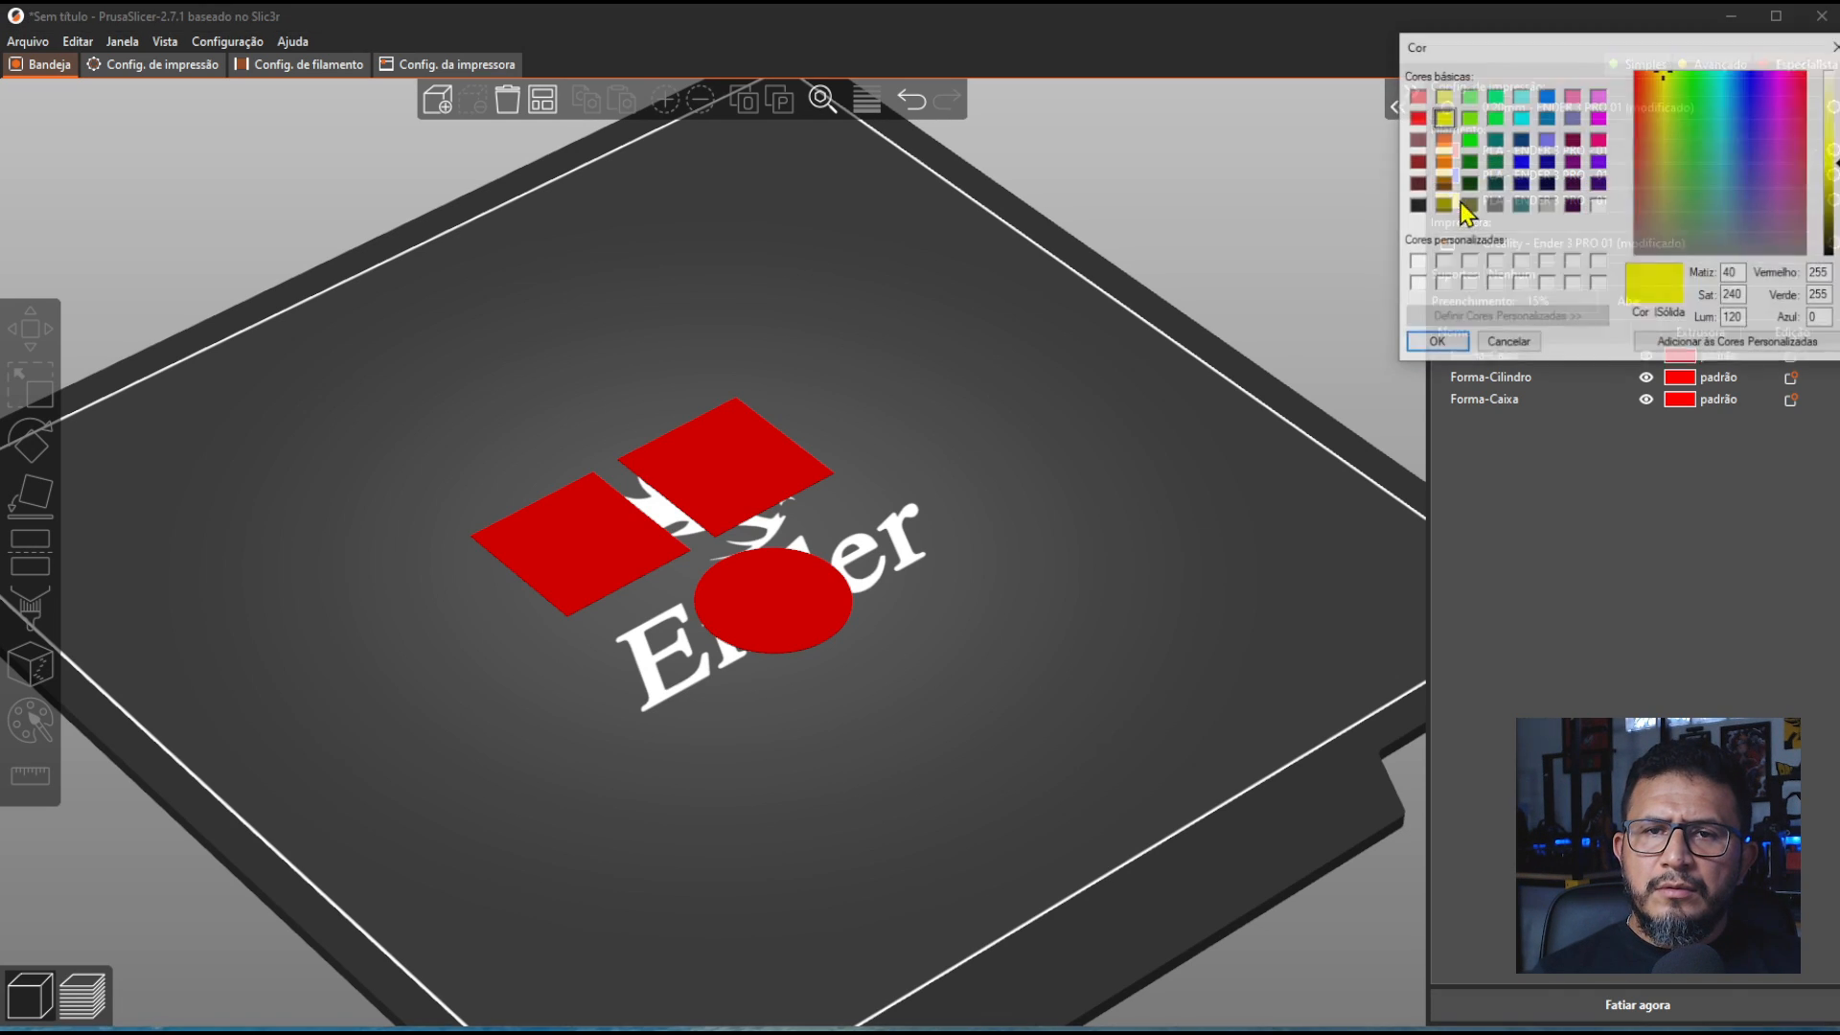
{"action": "left_click", "coordinate": [1470, 162]}
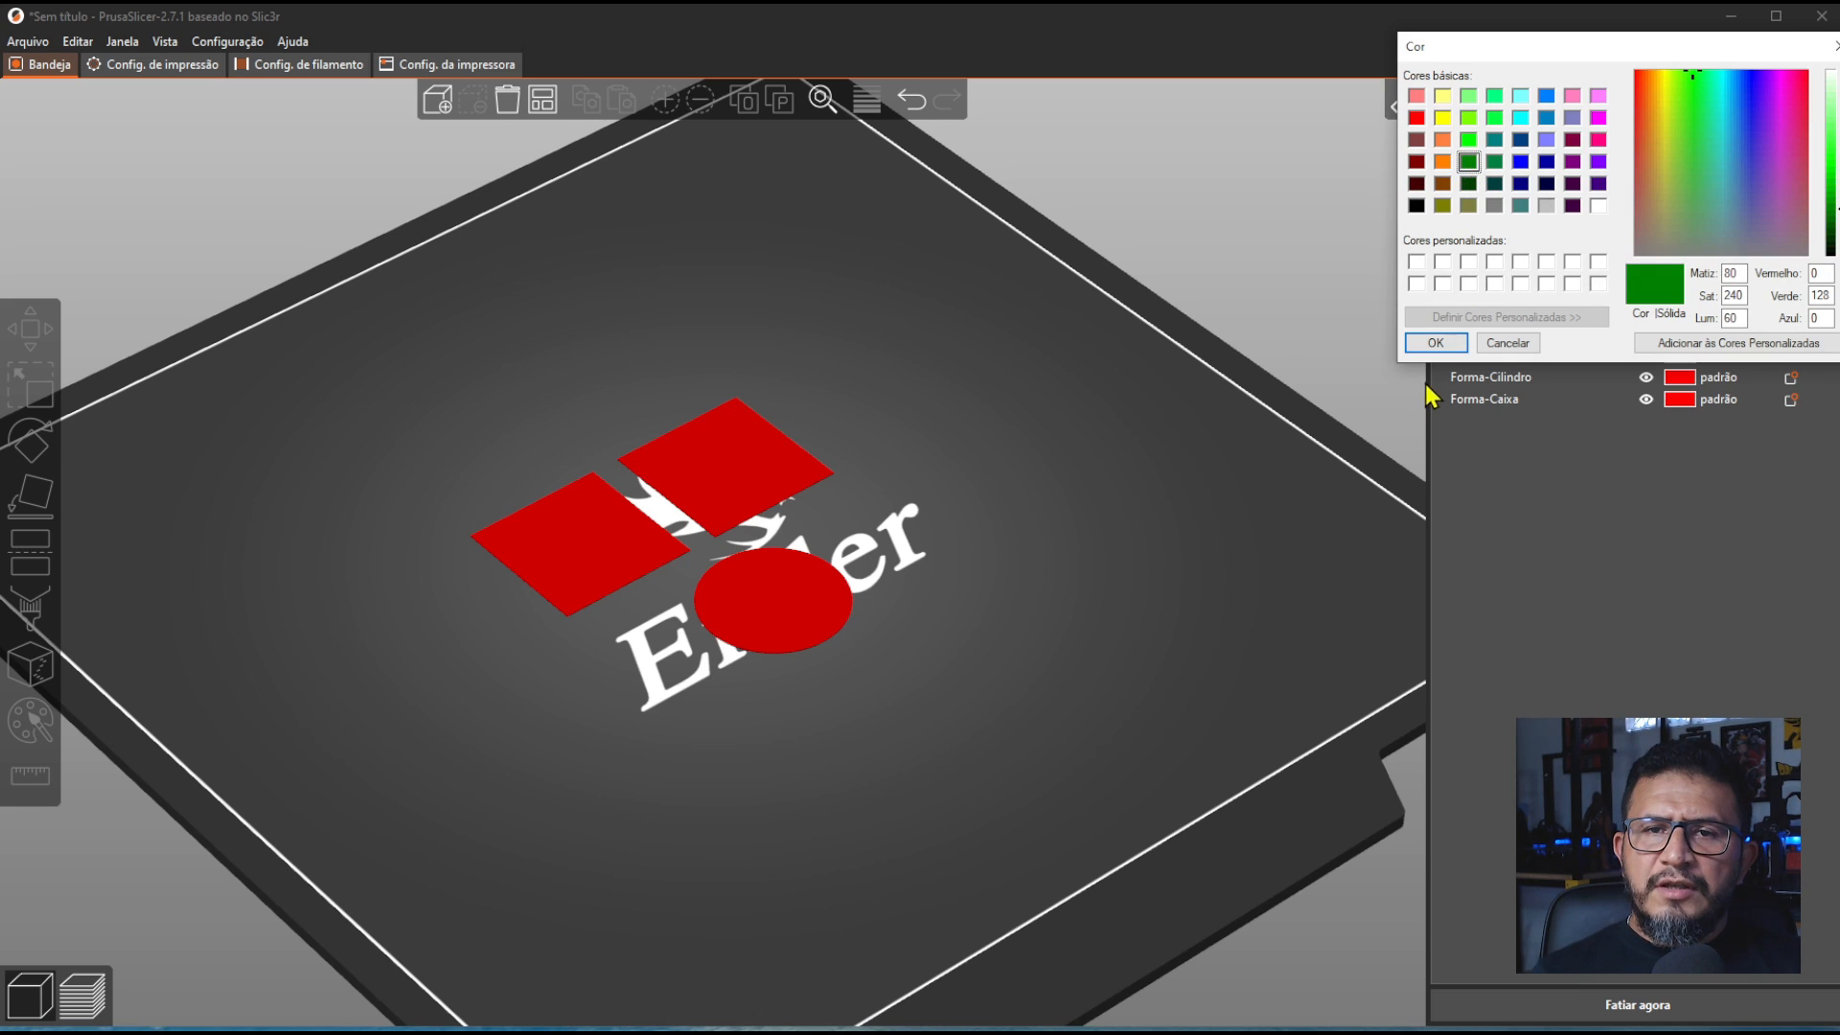
{"action": "left_click", "coordinate": [1435, 343]}
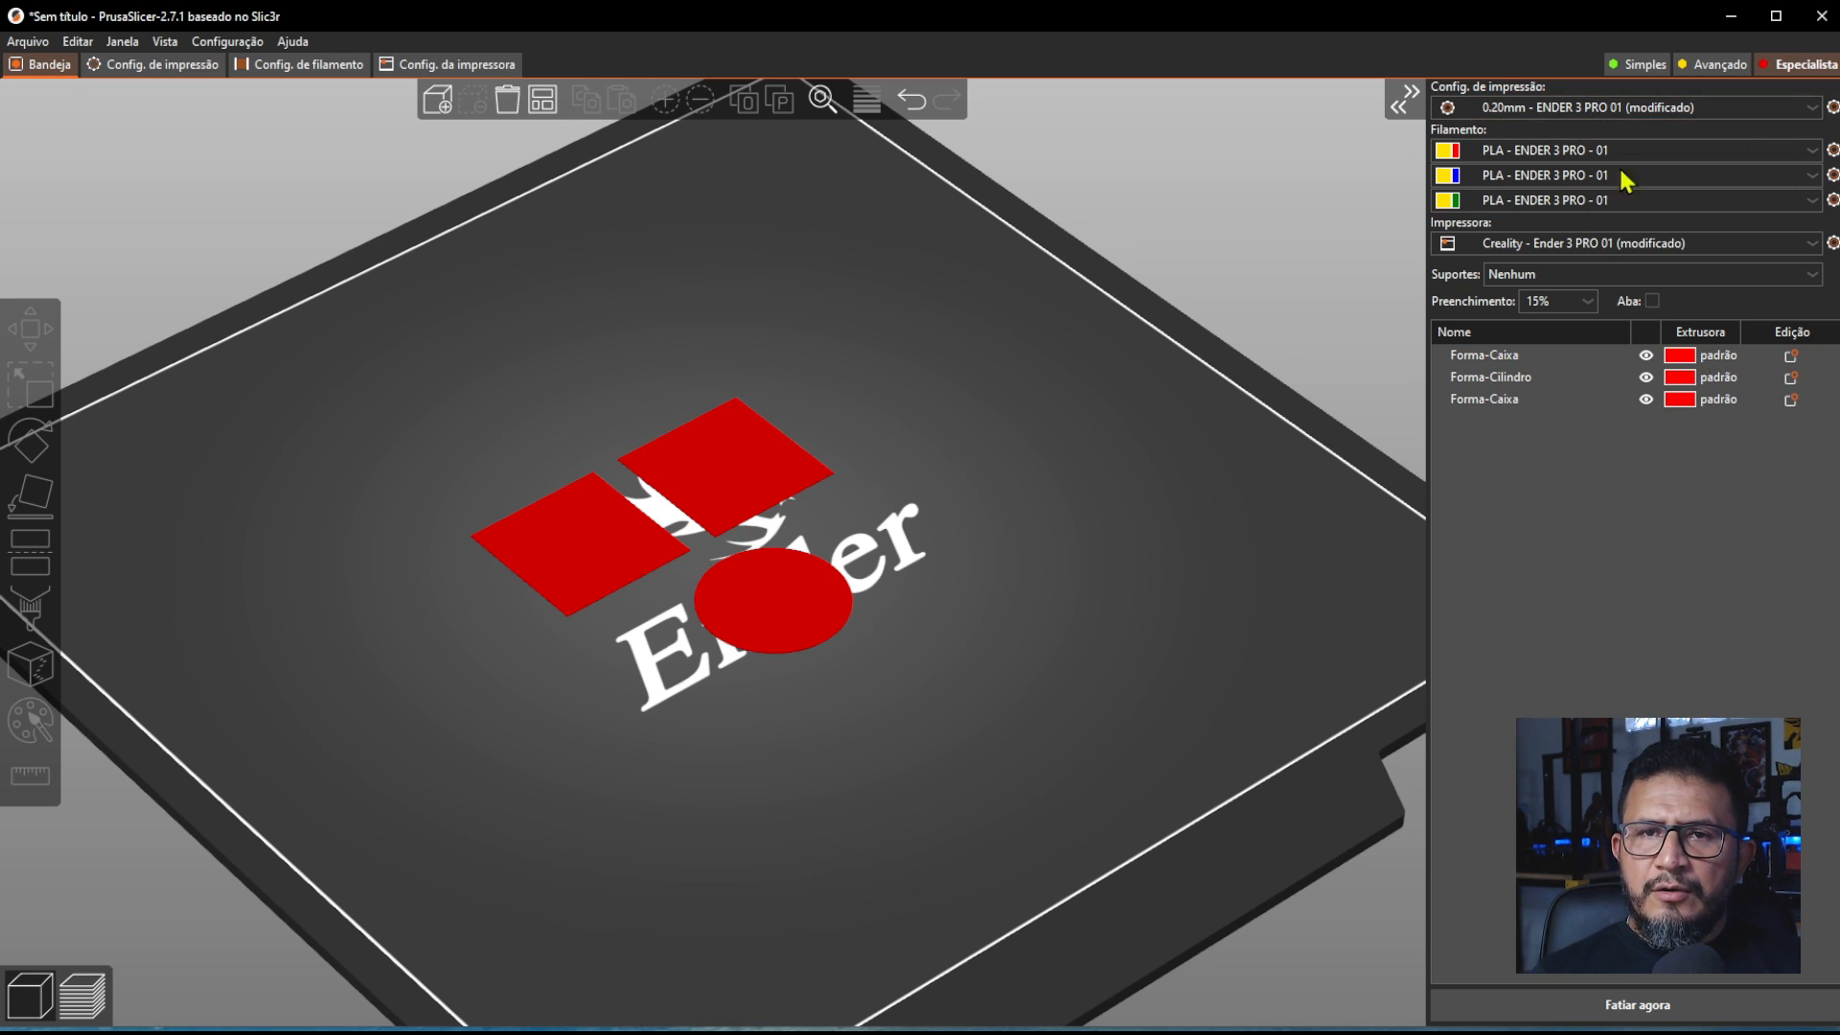
- Assign extruder 1 to the first box in the object list
{"action": "left_click", "coordinate": [1686, 358]}
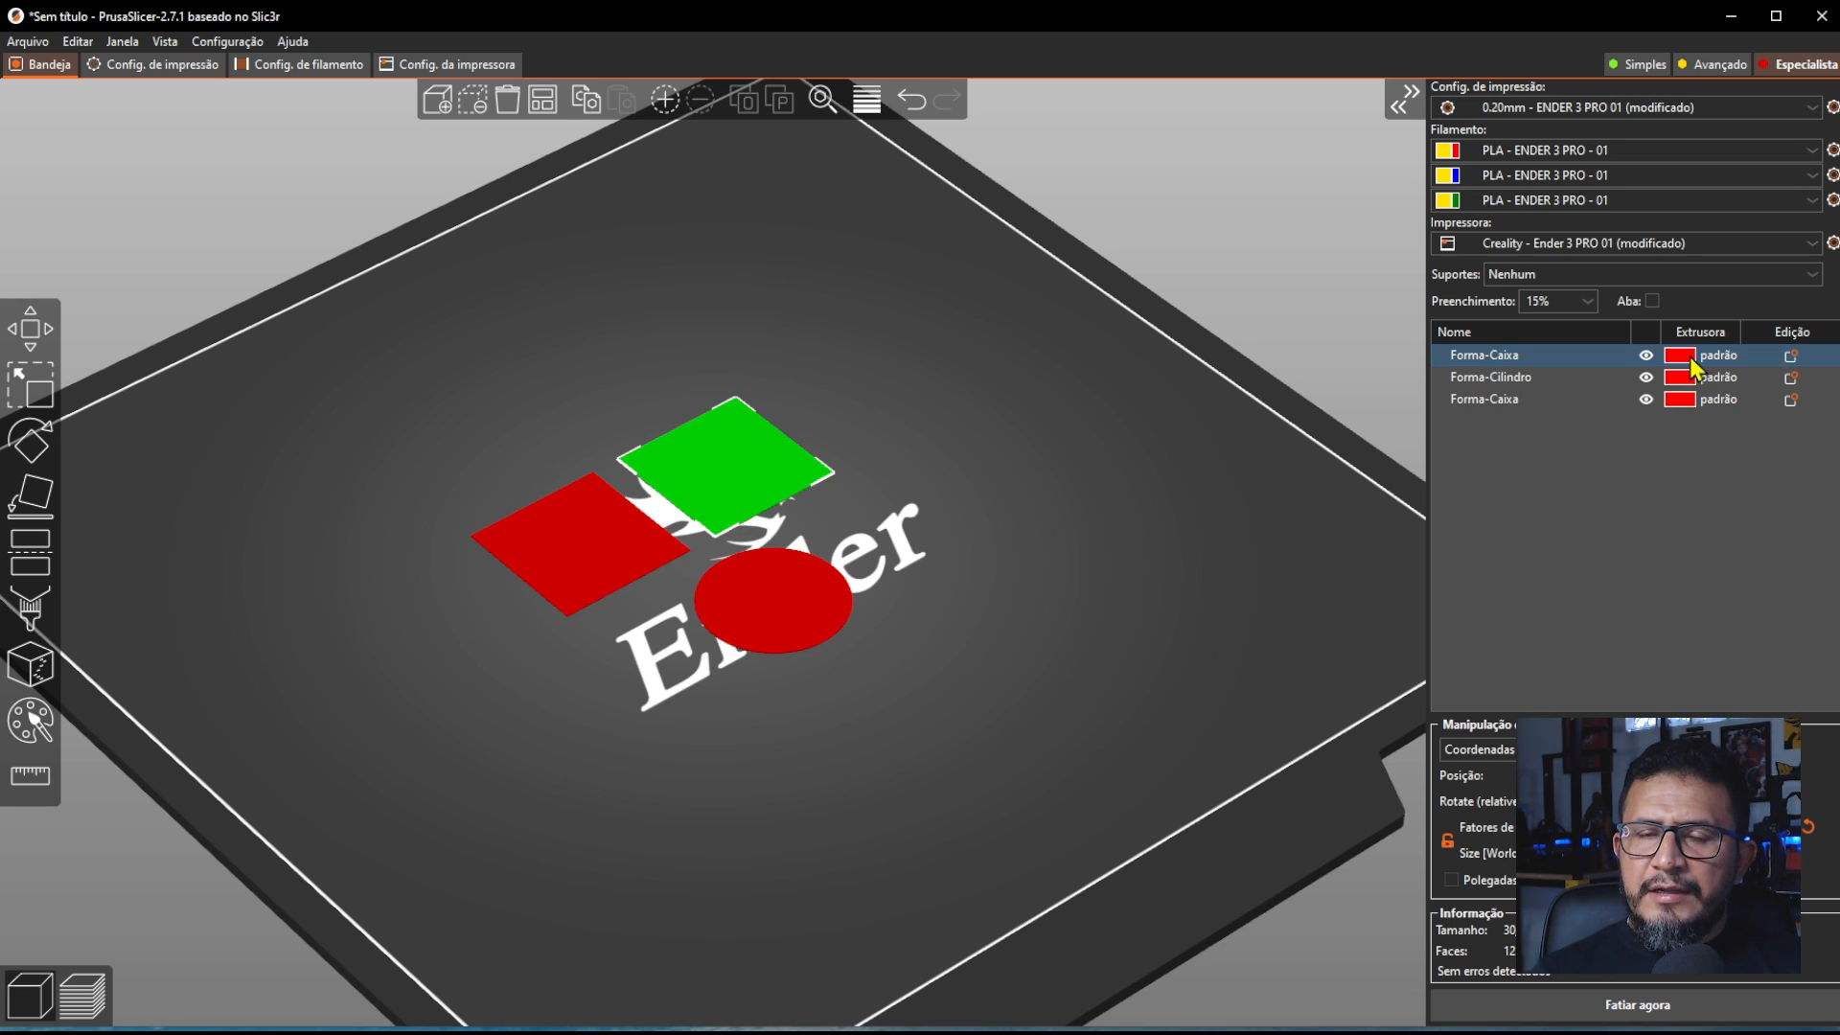
{"action": "left_click", "coordinate": [1689, 356]}
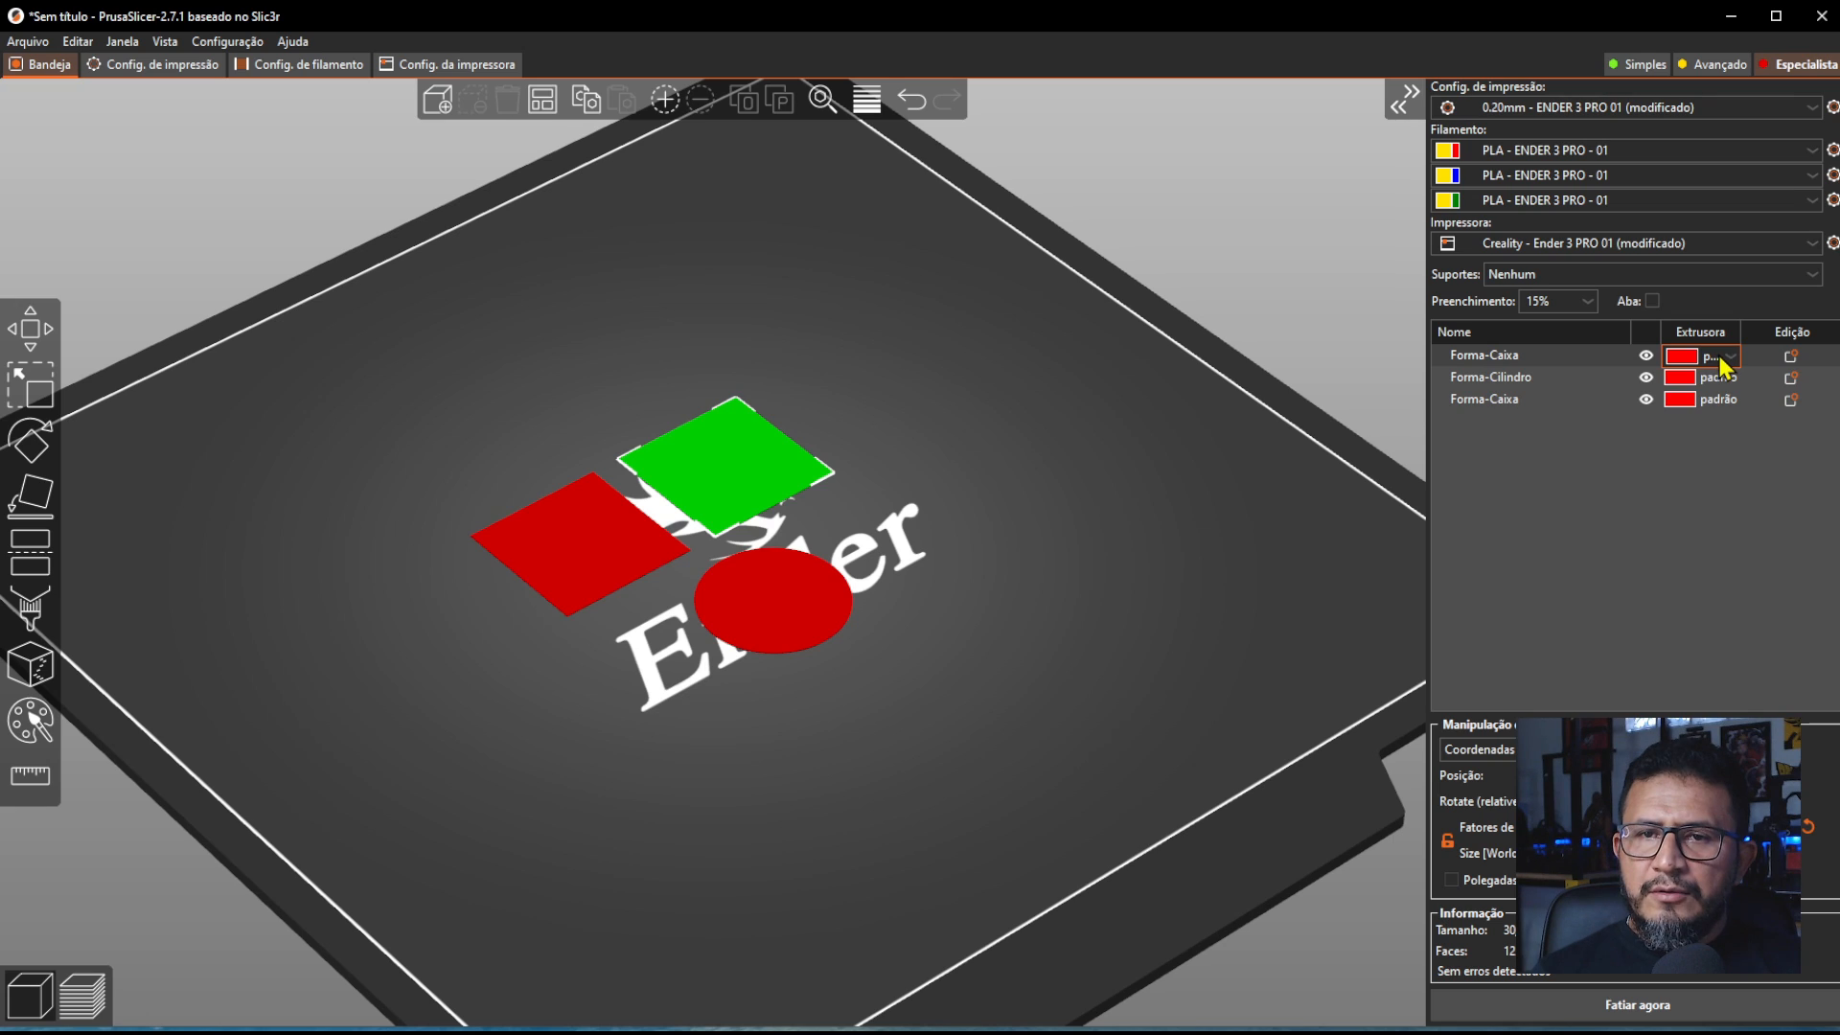
{"action": "left_click", "coordinate": [1725, 359]}
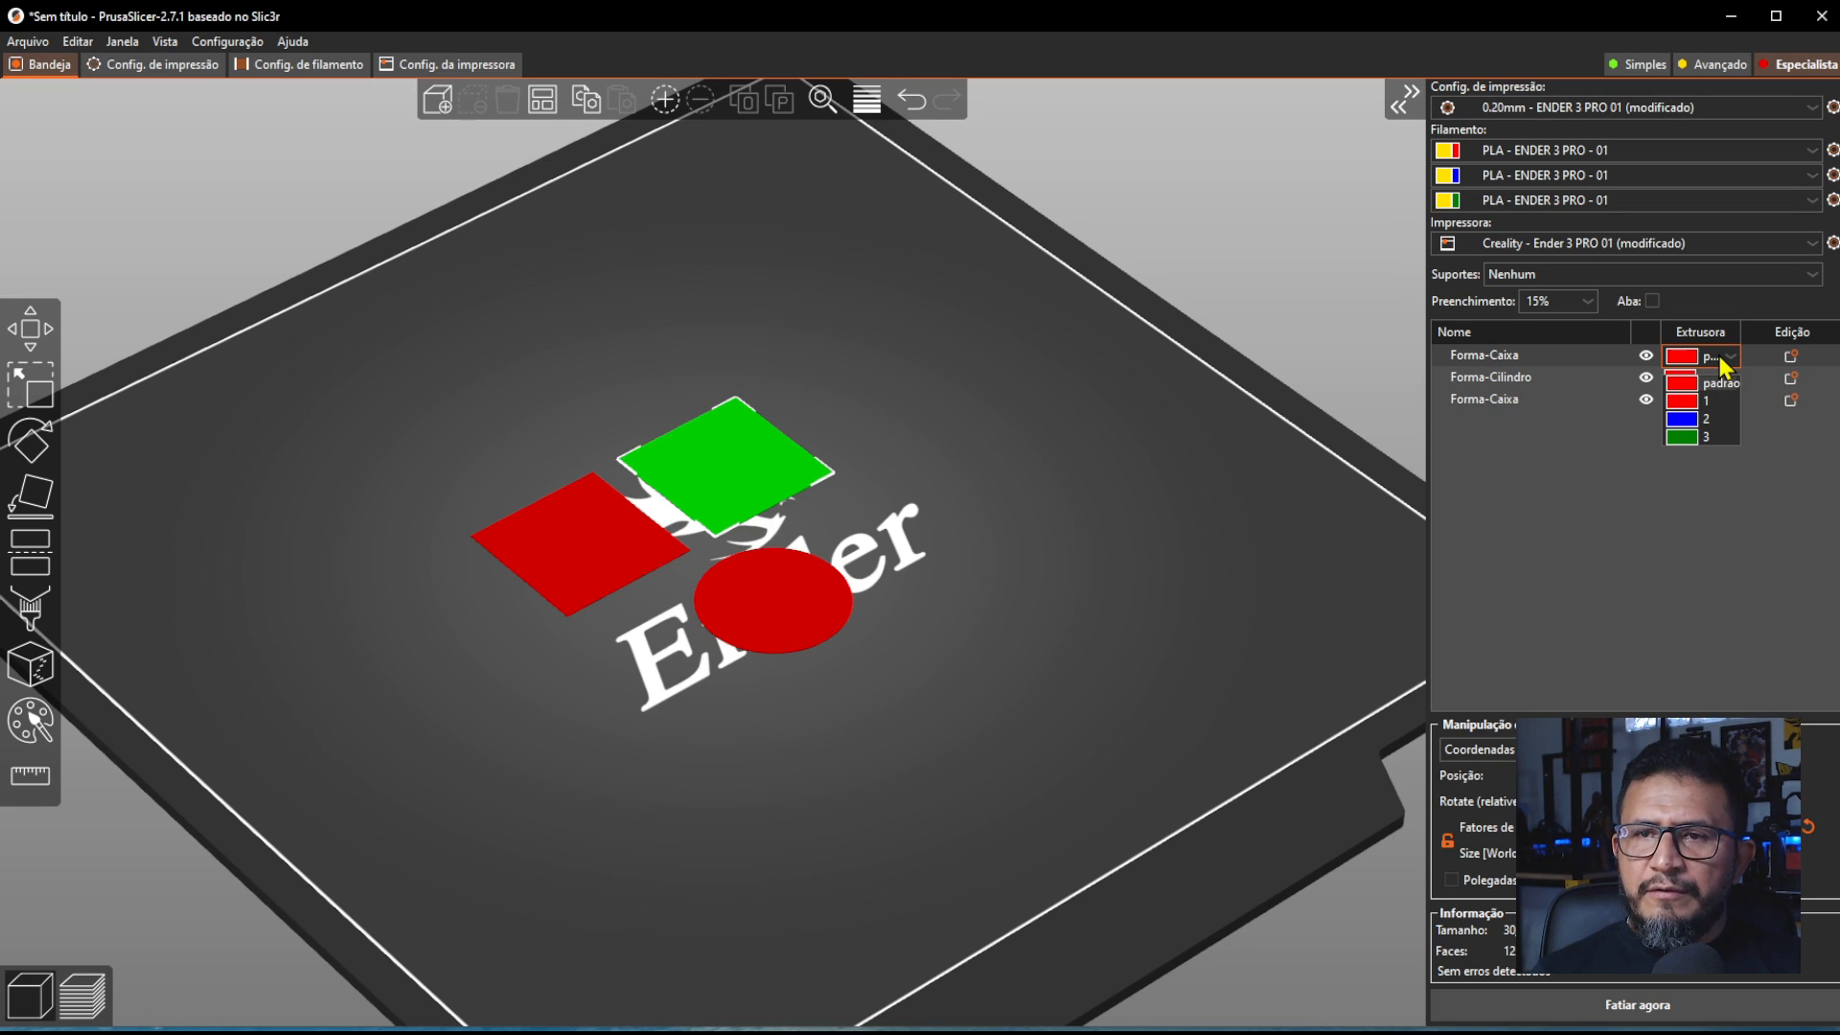
{"action": "left_click", "coordinate": [1713, 404]}
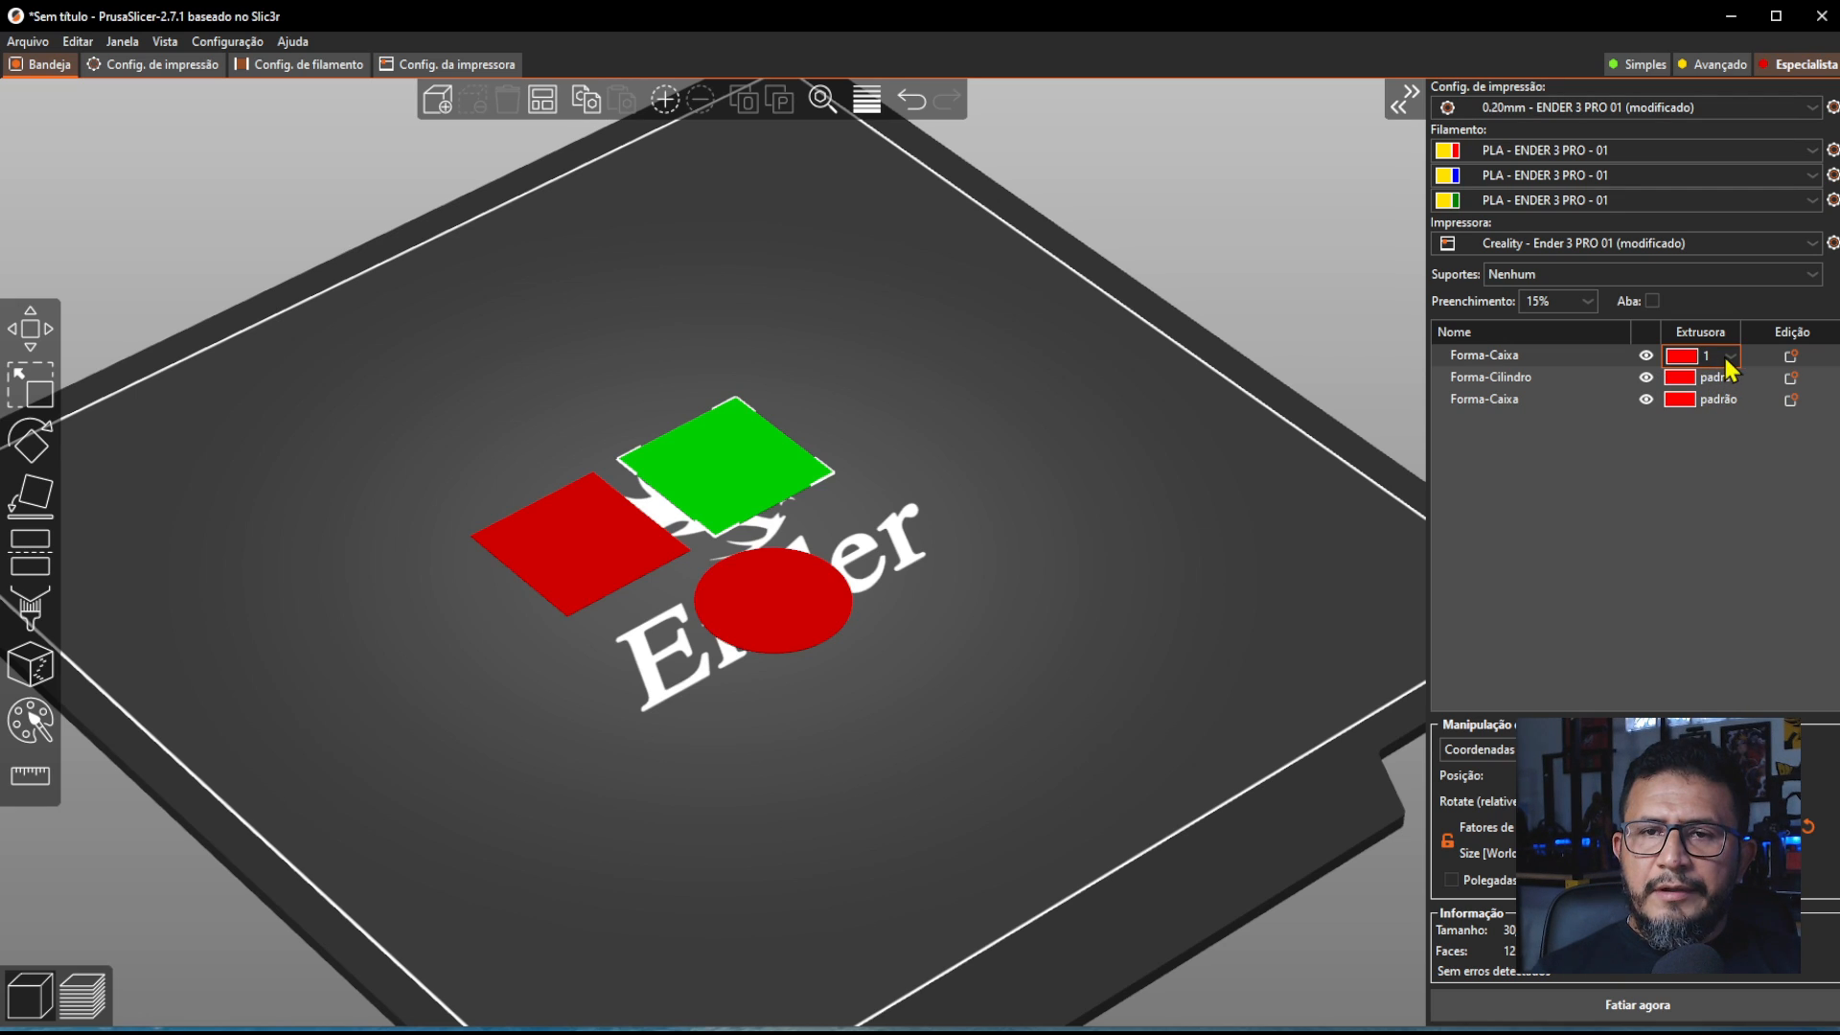
{"action": "left_click", "coordinate": [1715, 361]}
{"action": "left_click", "coordinate": [1792, 596]}
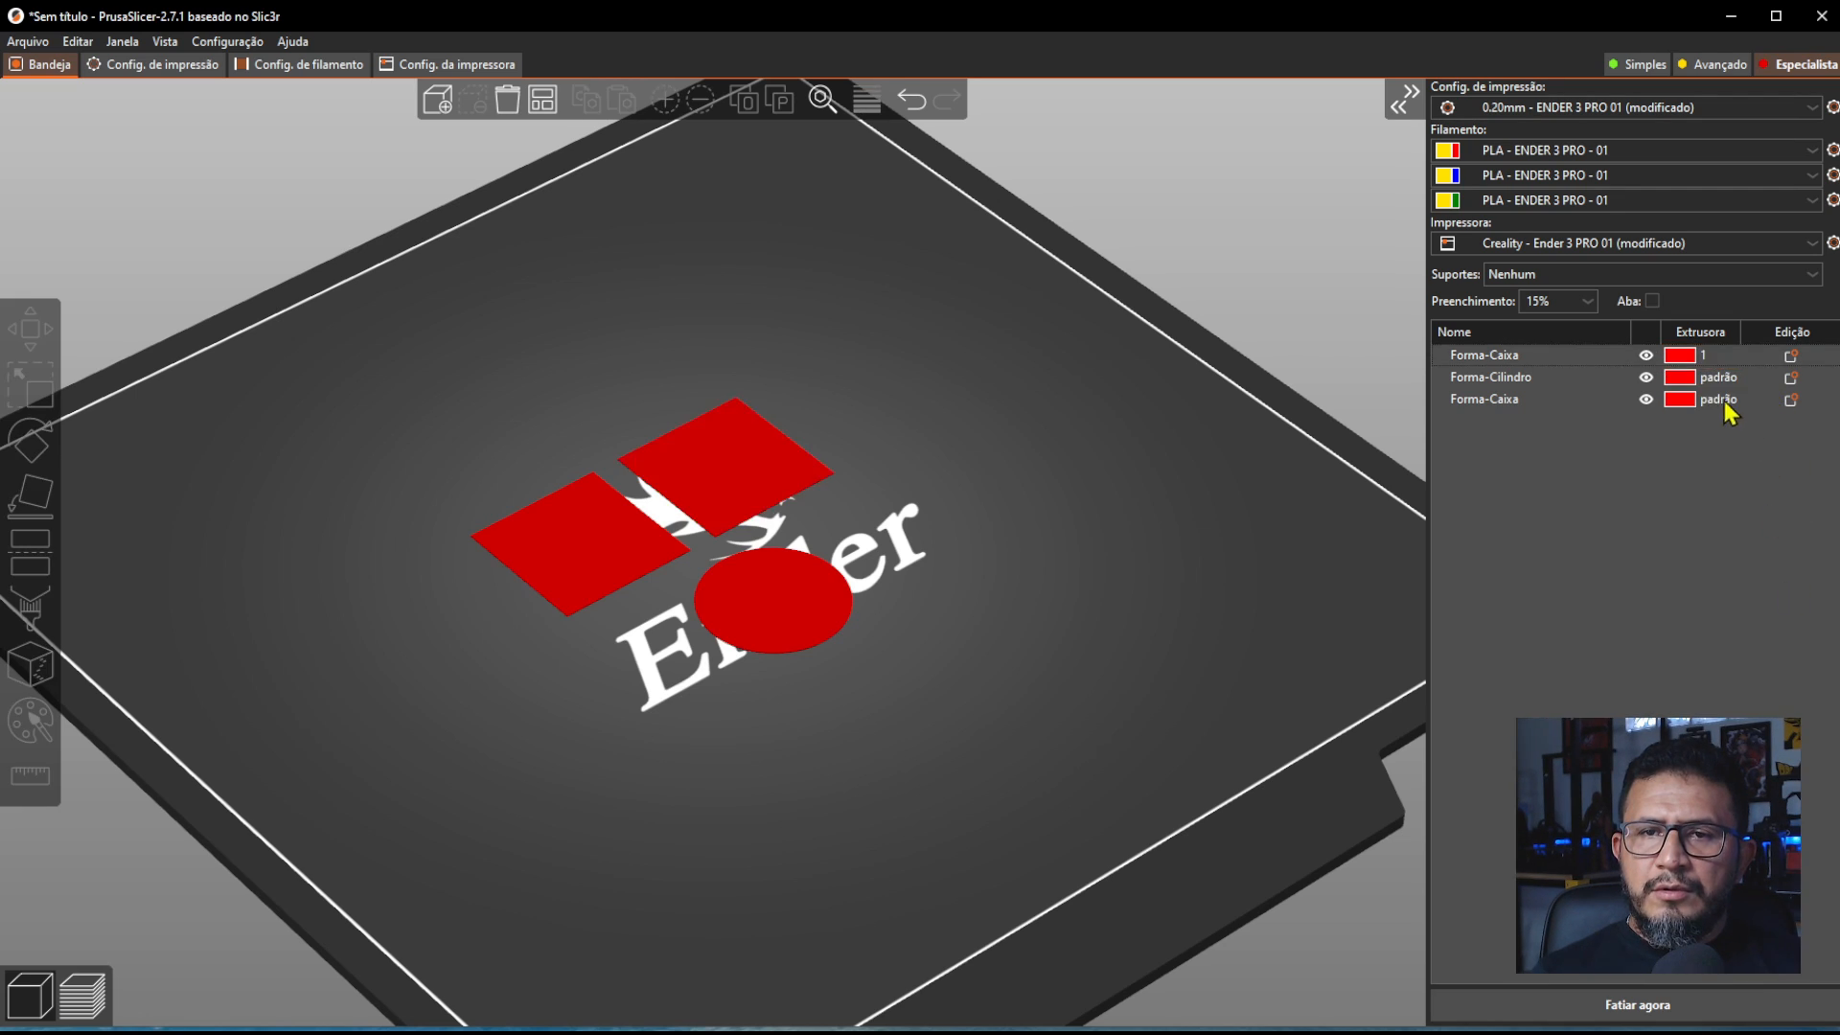
- Assign extruder 2 to the cylinder
{"action": "left_click", "coordinate": [1718, 381]}
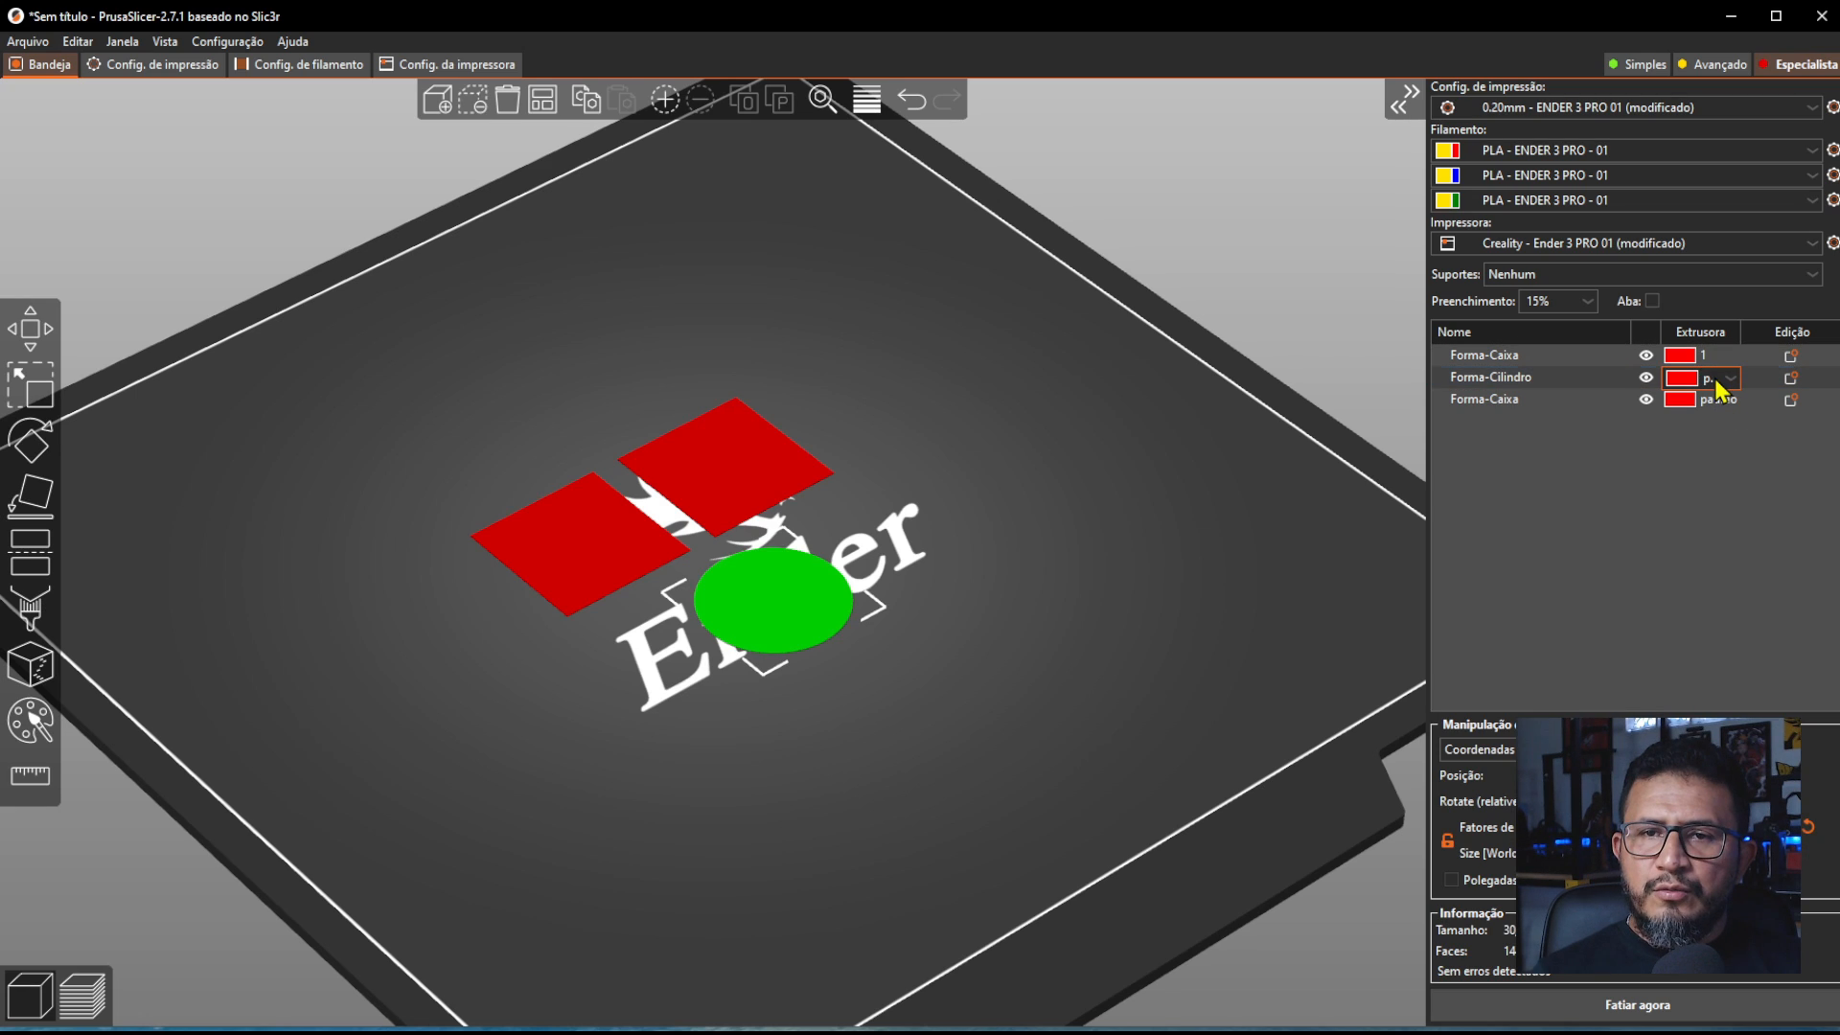
{"action": "left_click", "coordinate": [1730, 380]}
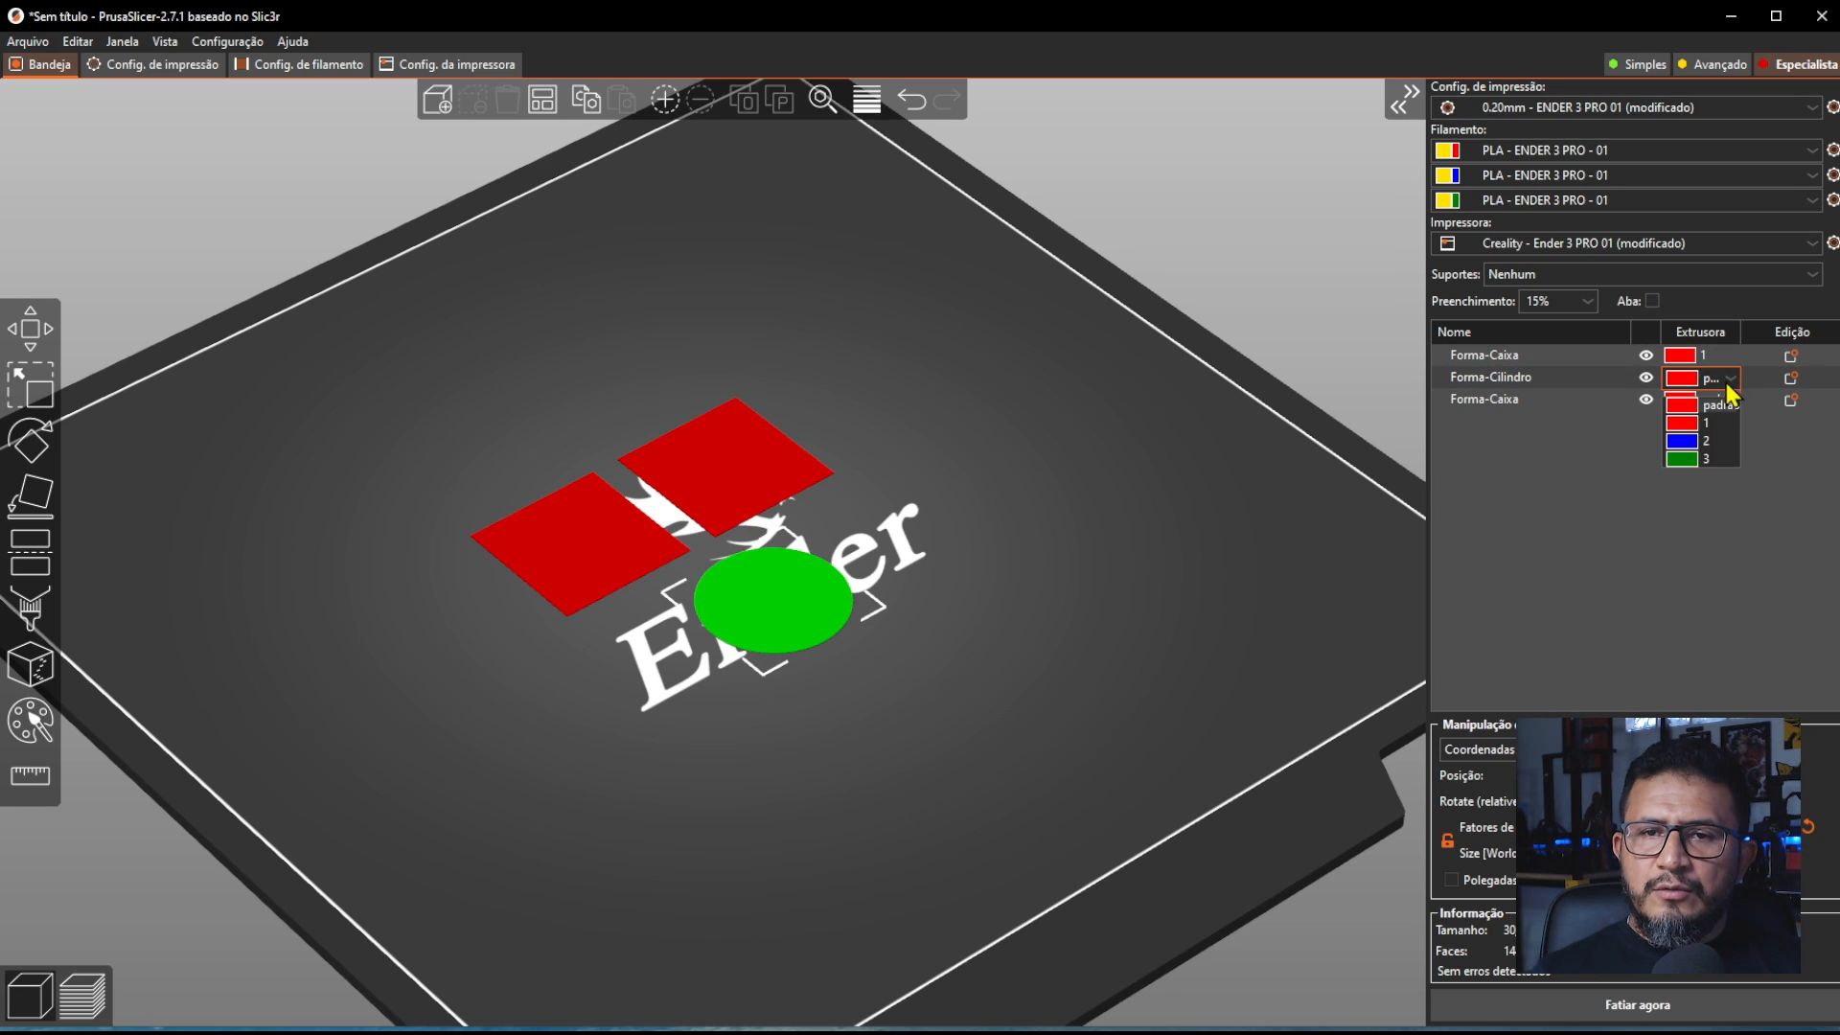
{"action": "left_click", "coordinate": [1708, 440]}
- Assign extruder 3 to the second box and deselect it
{"action": "left_click", "coordinate": [1715, 402]}
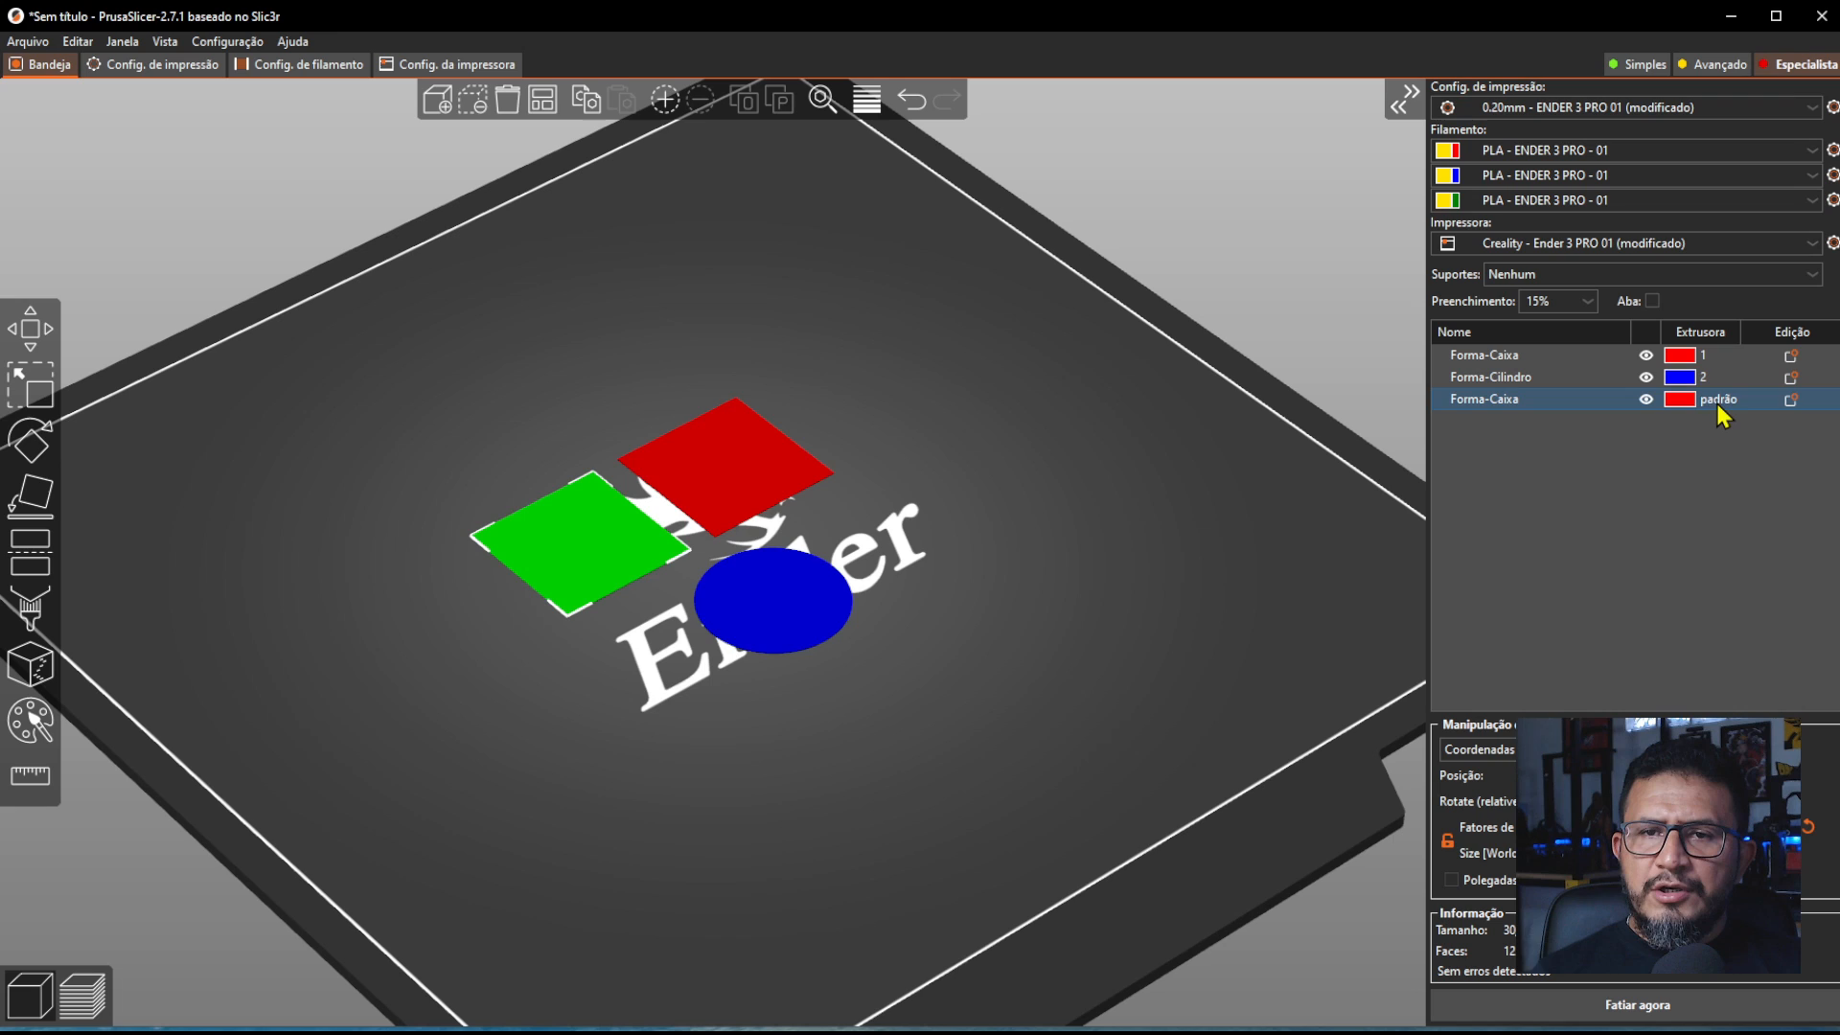
{"action": "left_click", "coordinate": [1716, 402]}
{"action": "left_click", "coordinate": [1722, 400]}
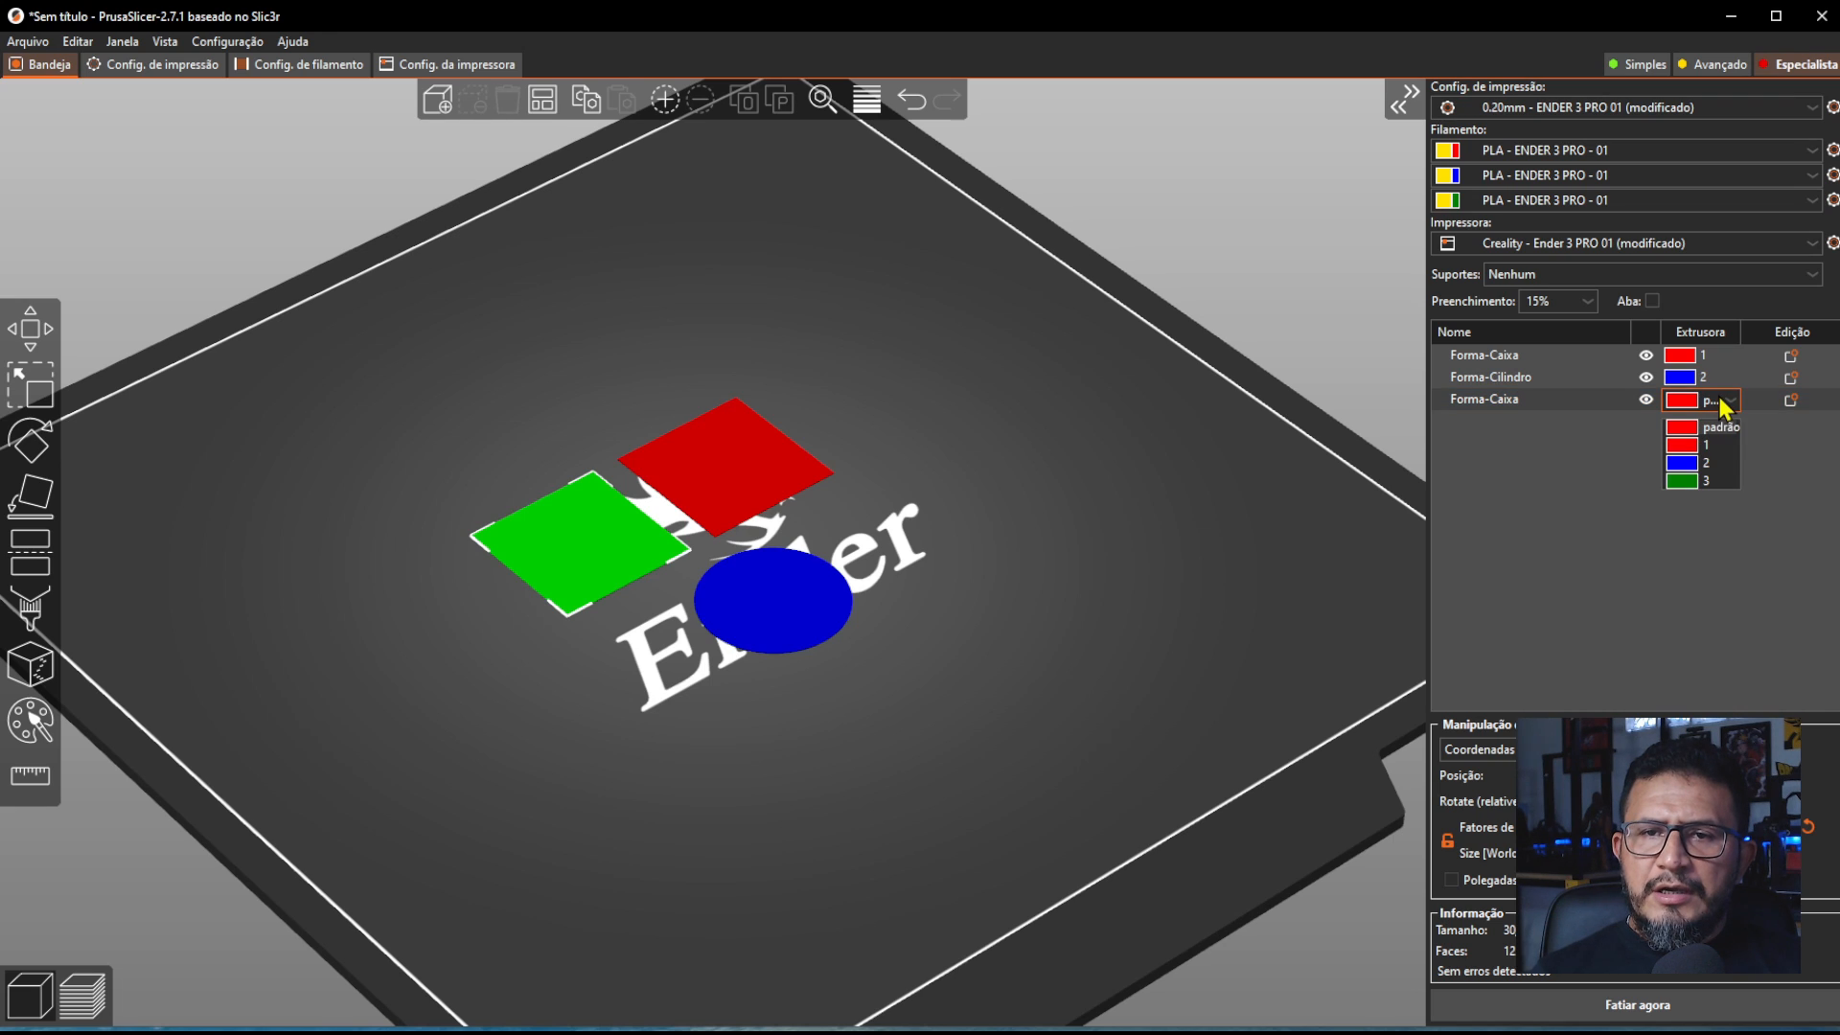
{"action": "left_click", "coordinate": [1698, 481]}
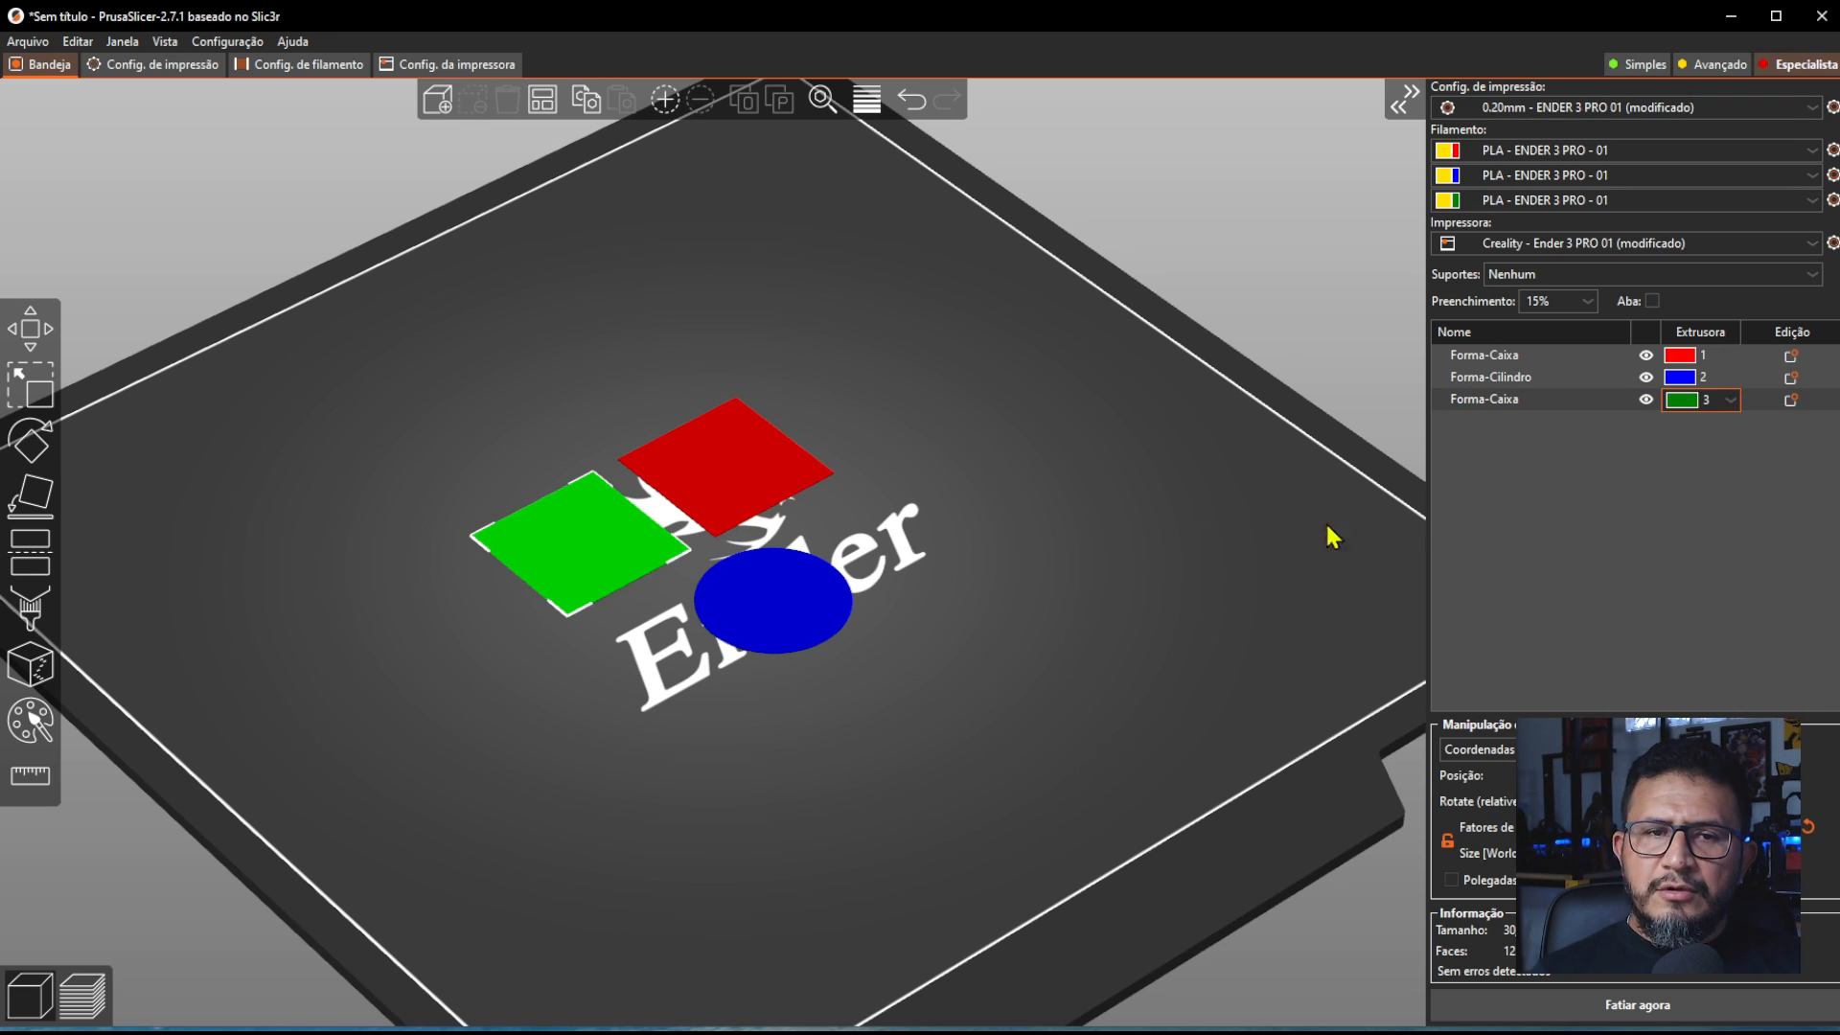
{"action": "left_click", "coordinate": [1107, 535]}
{"action": "left_click_drag", "start_coordinate": [1075, 549], "coordinate": [1069, 549]}
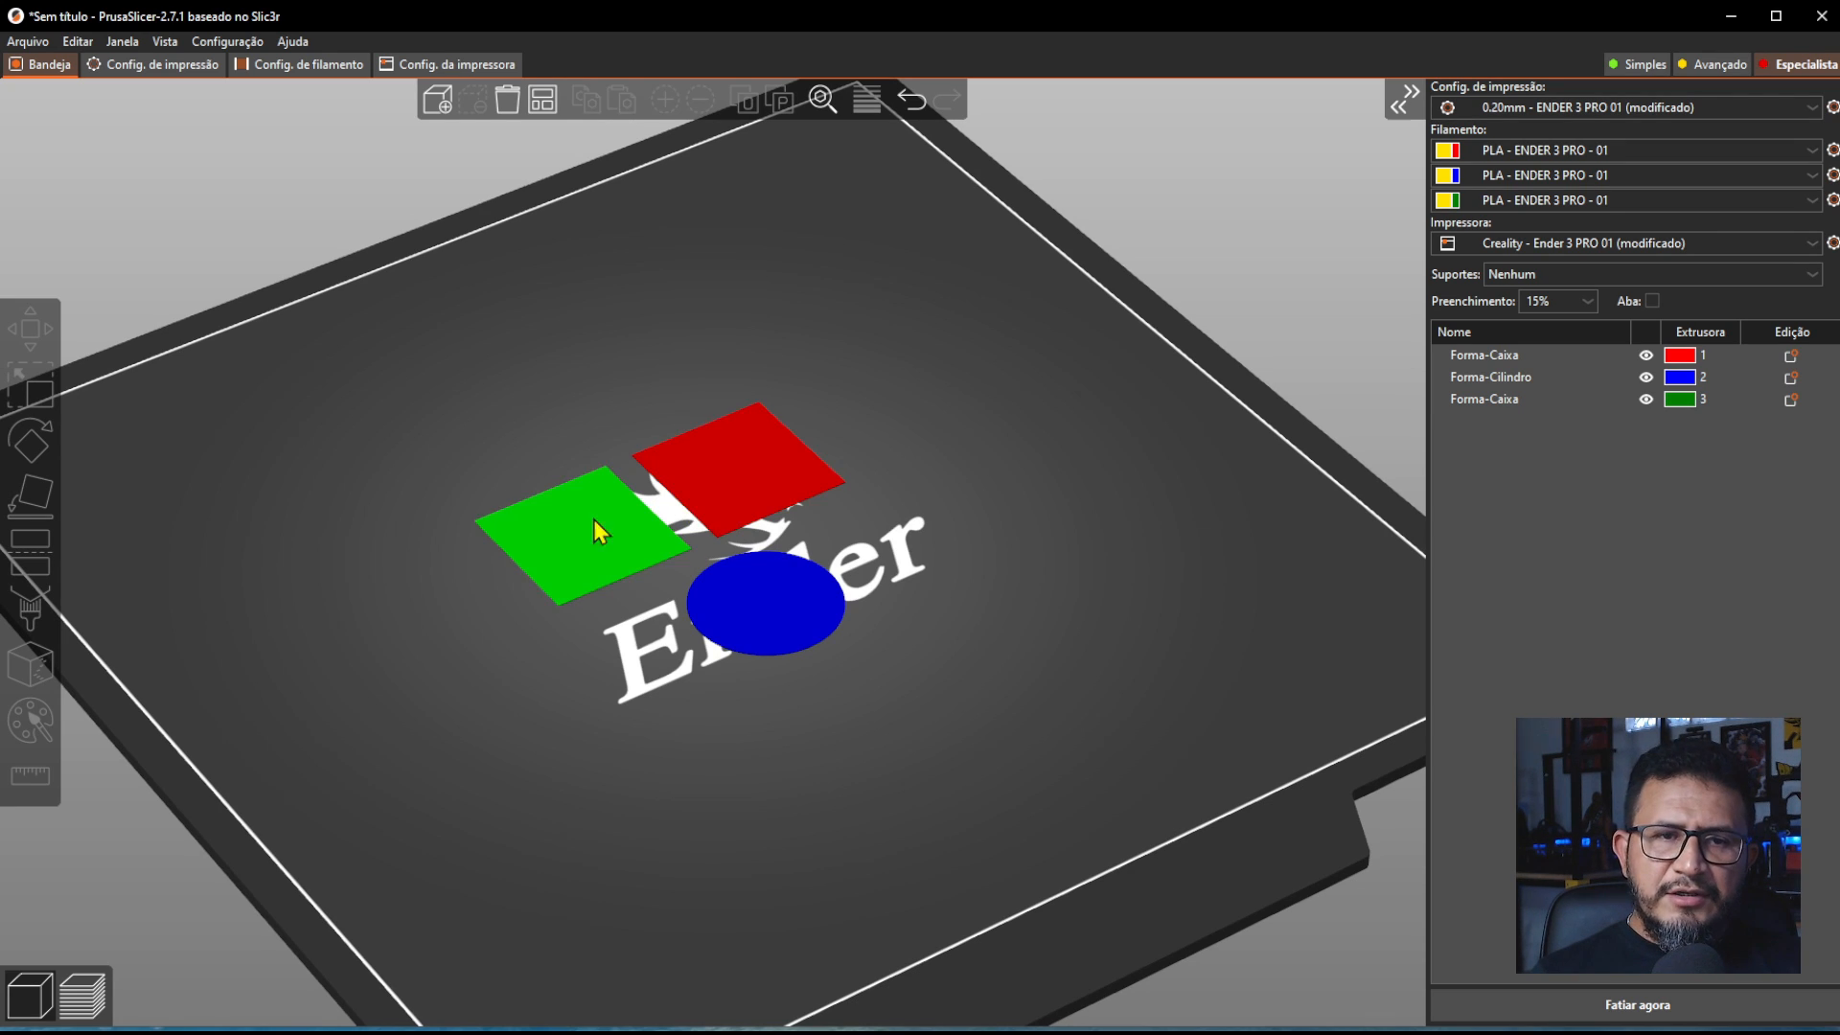
{"action": "middle_click_drag", "start_coordinate": [1021, 561], "coordinate": [1042, 501]}
{"action": "left_click_drag", "start_coordinate": [1034, 504], "coordinate": [1034, 512]}
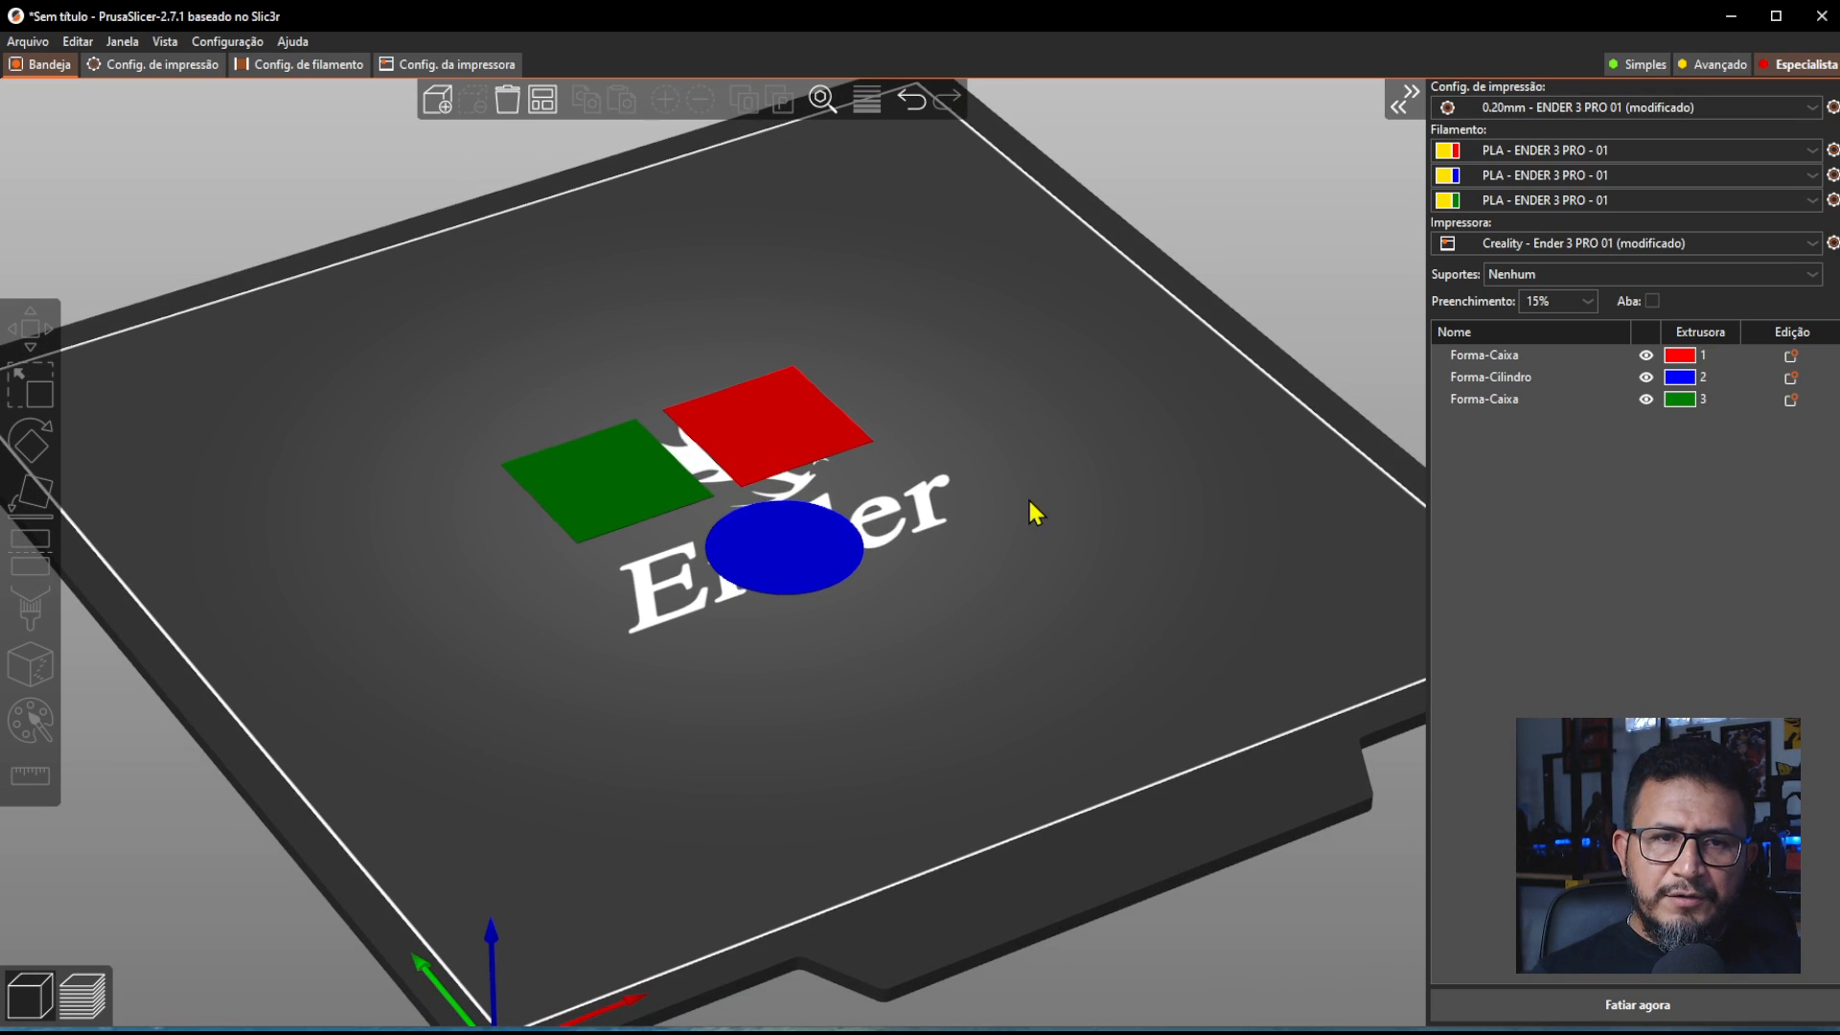
{"action": "middle_click_drag", "start_coordinate": [1009, 482], "coordinate": [990, 471]}
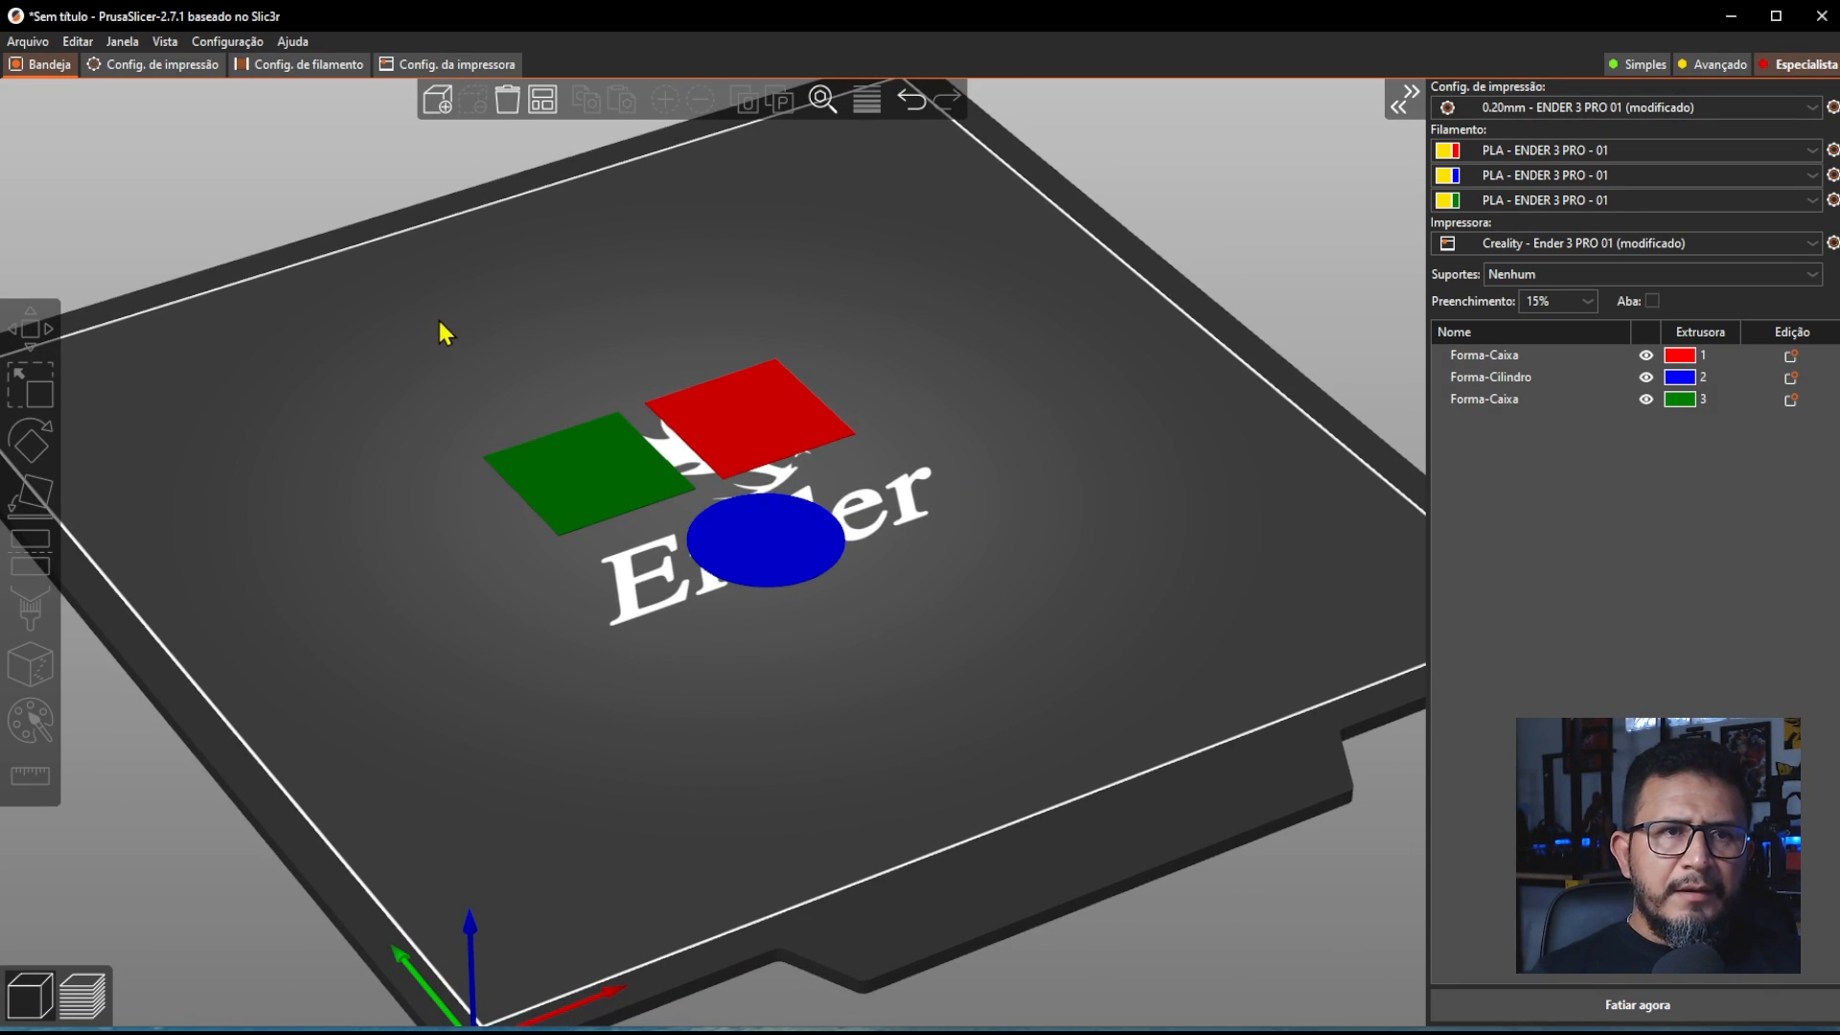
- Enable the wipe tower in the multiple-extruder print settings
{"action": "left_click", "coordinate": [174, 67]}
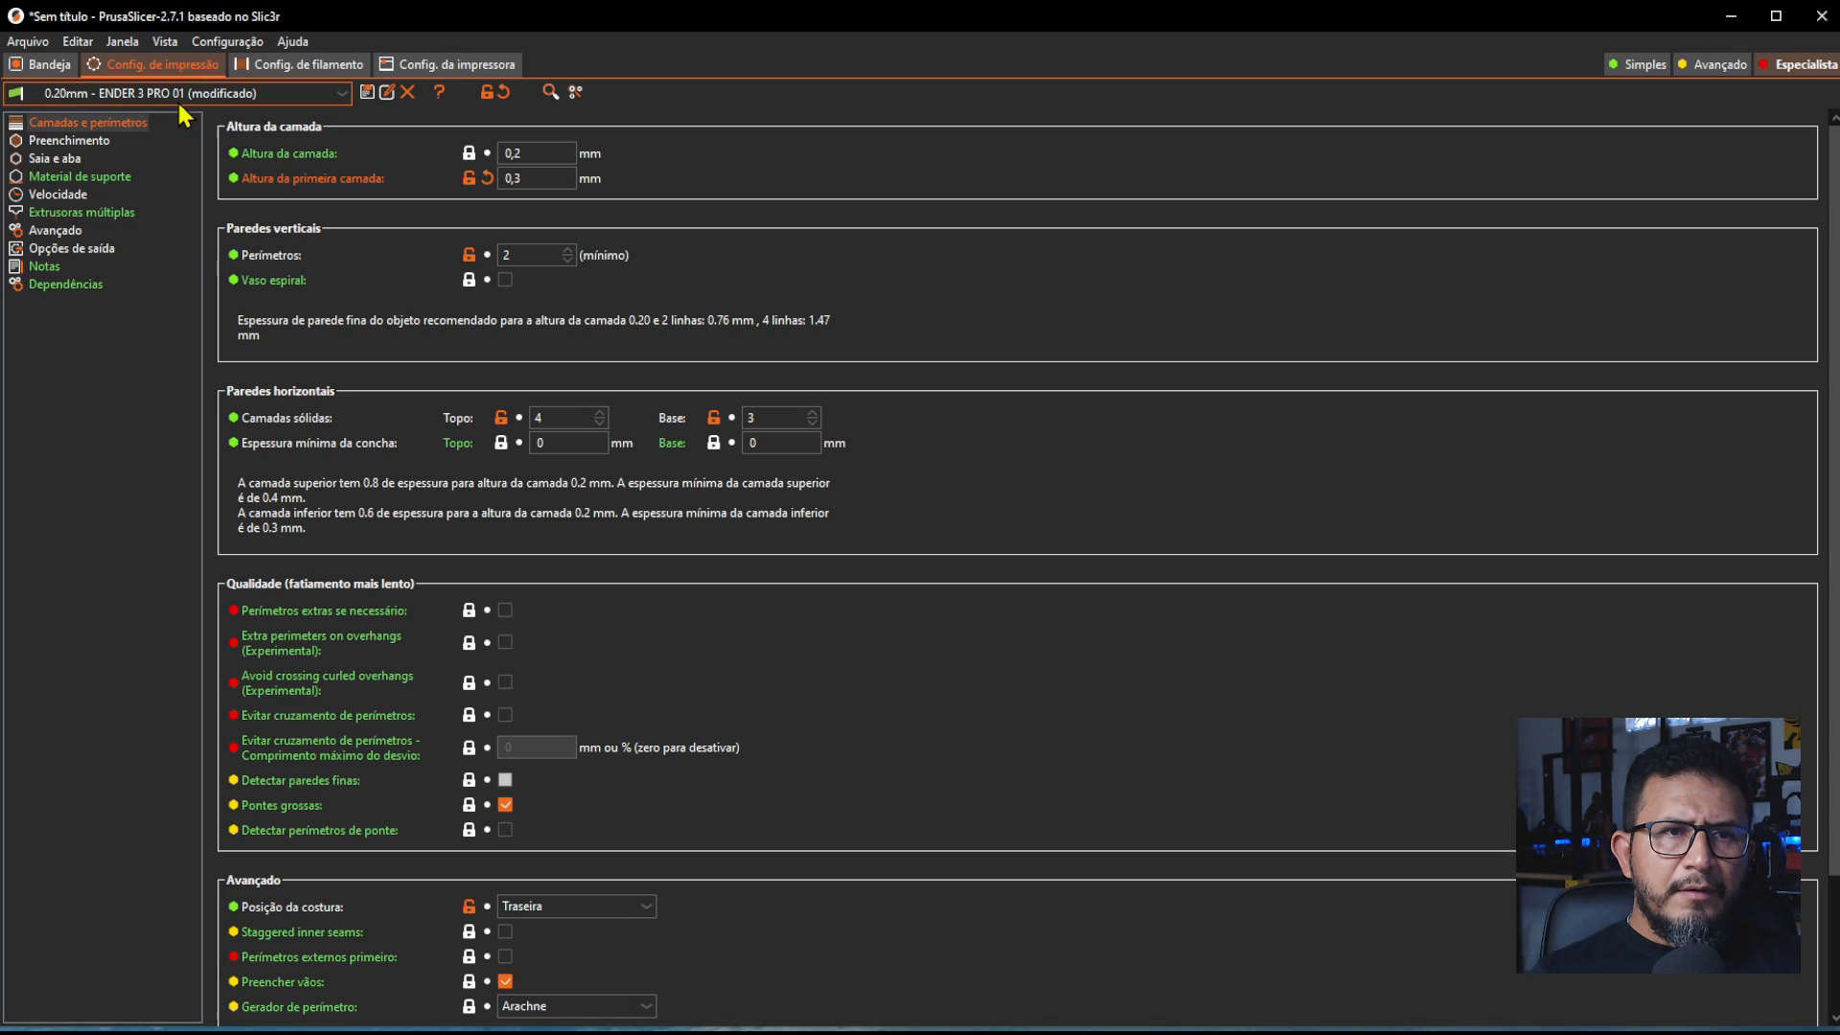
{"action": "left_click", "coordinate": [105, 212]}
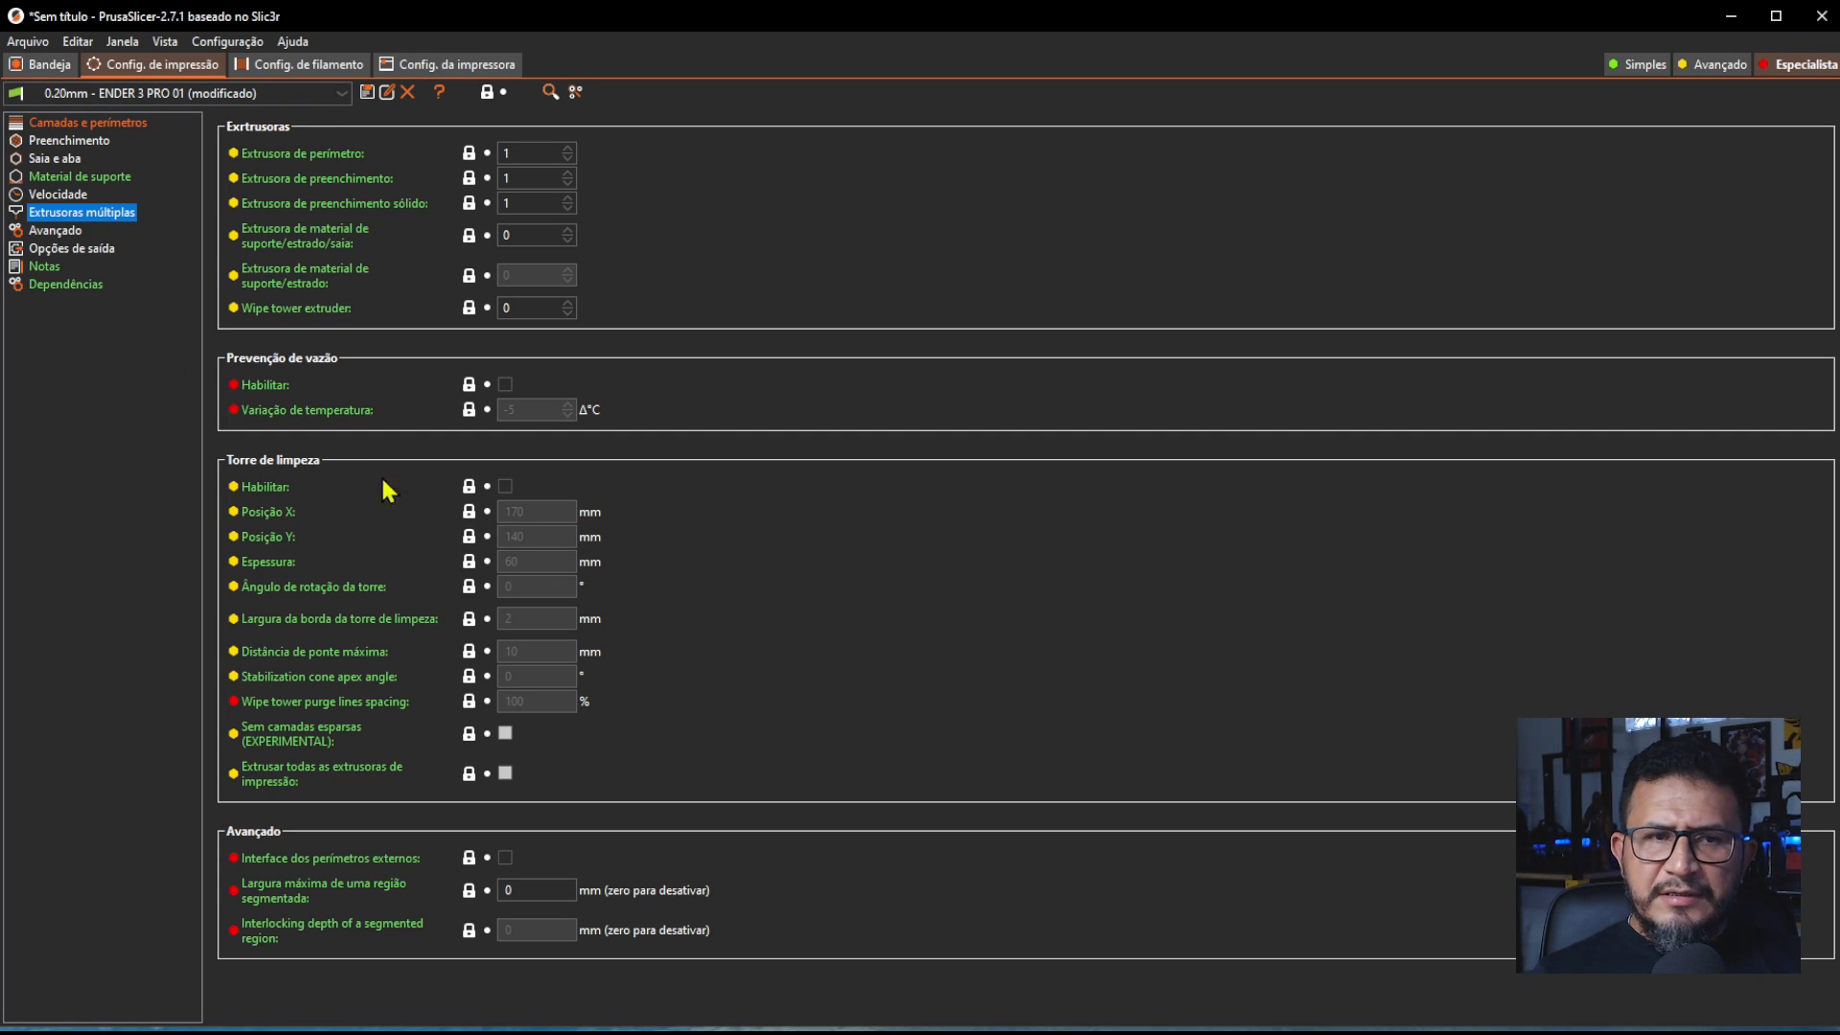
{"action": "left_click", "coordinate": [506, 488]}
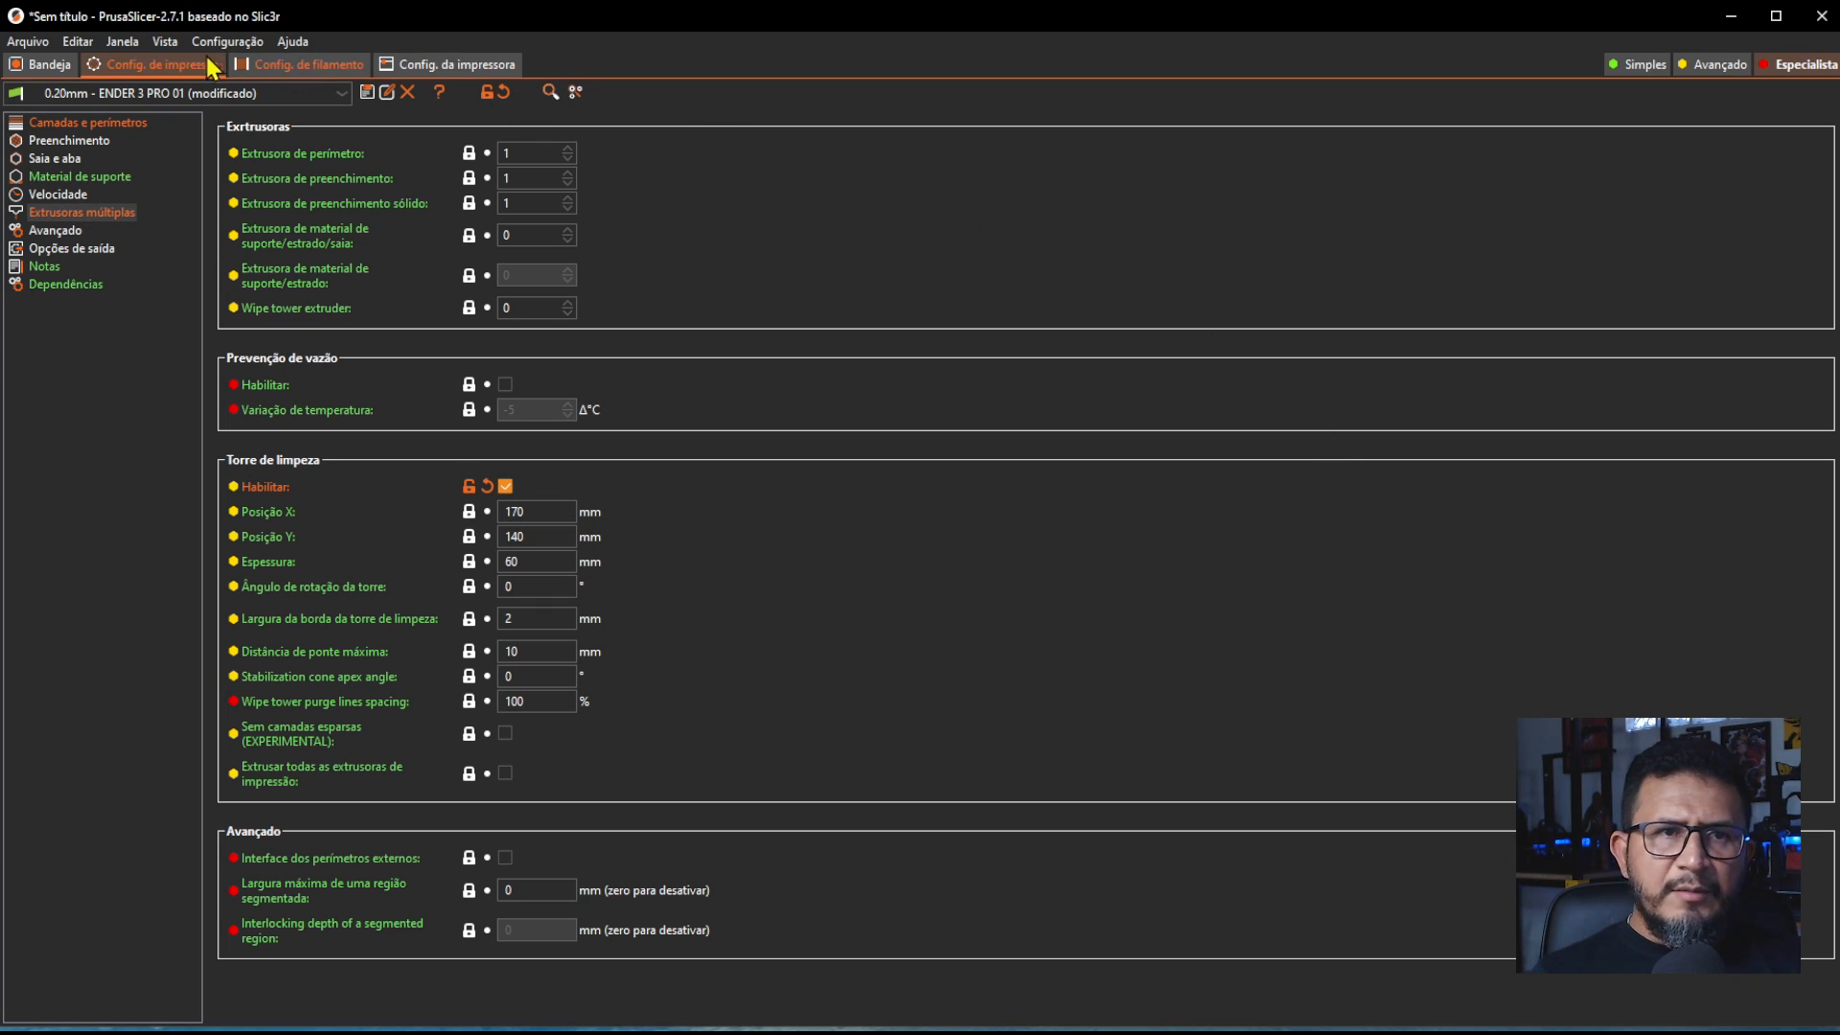
- Move the wipe tower on the bed to just in front of the flat cylinder and slice the plate
{"action": "left_click", "coordinate": [48, 71]}
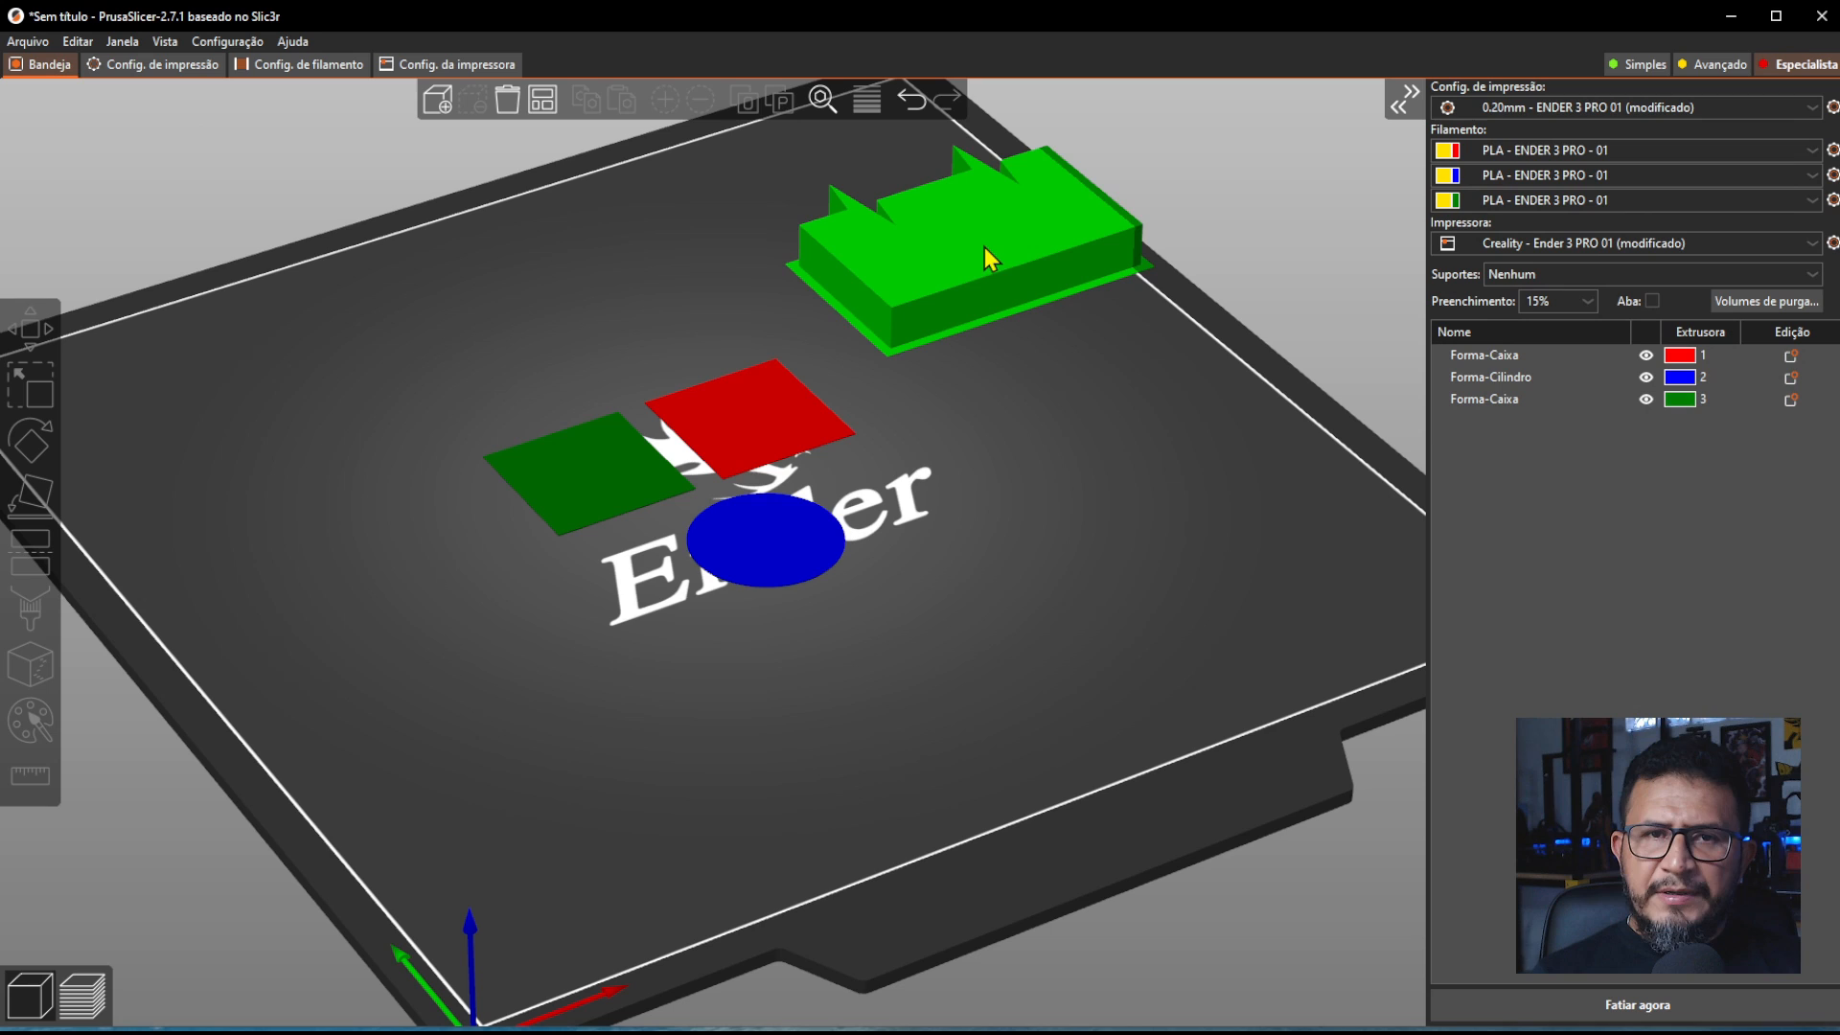
{"action": "left_click_drag", "start_coordinate": [973, 250], "coordinate": [918, 659]}
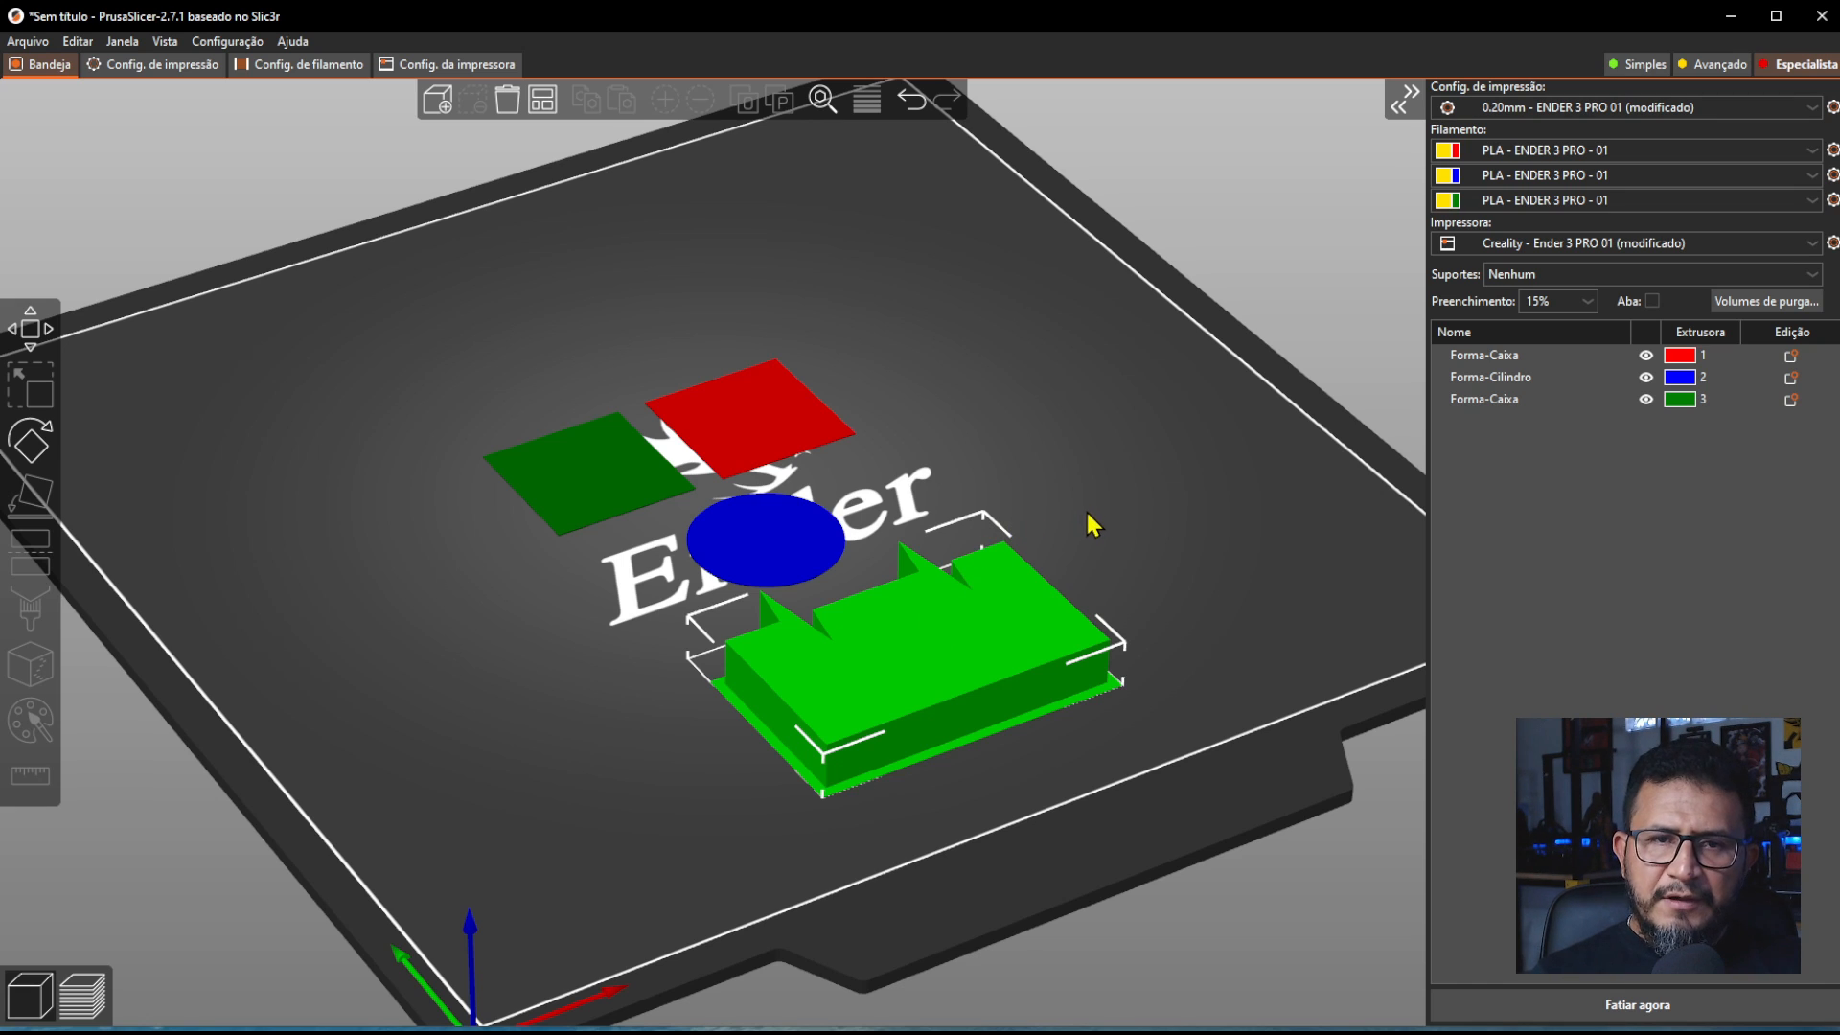
{"action": "left_click_drag", "start_coordinate": [1085, 514], "coordinate": [1085, 519]}
{"action": "middle_click_drag", "start_coordinate": [1092, 548], "coordinate": [1069, 503]}
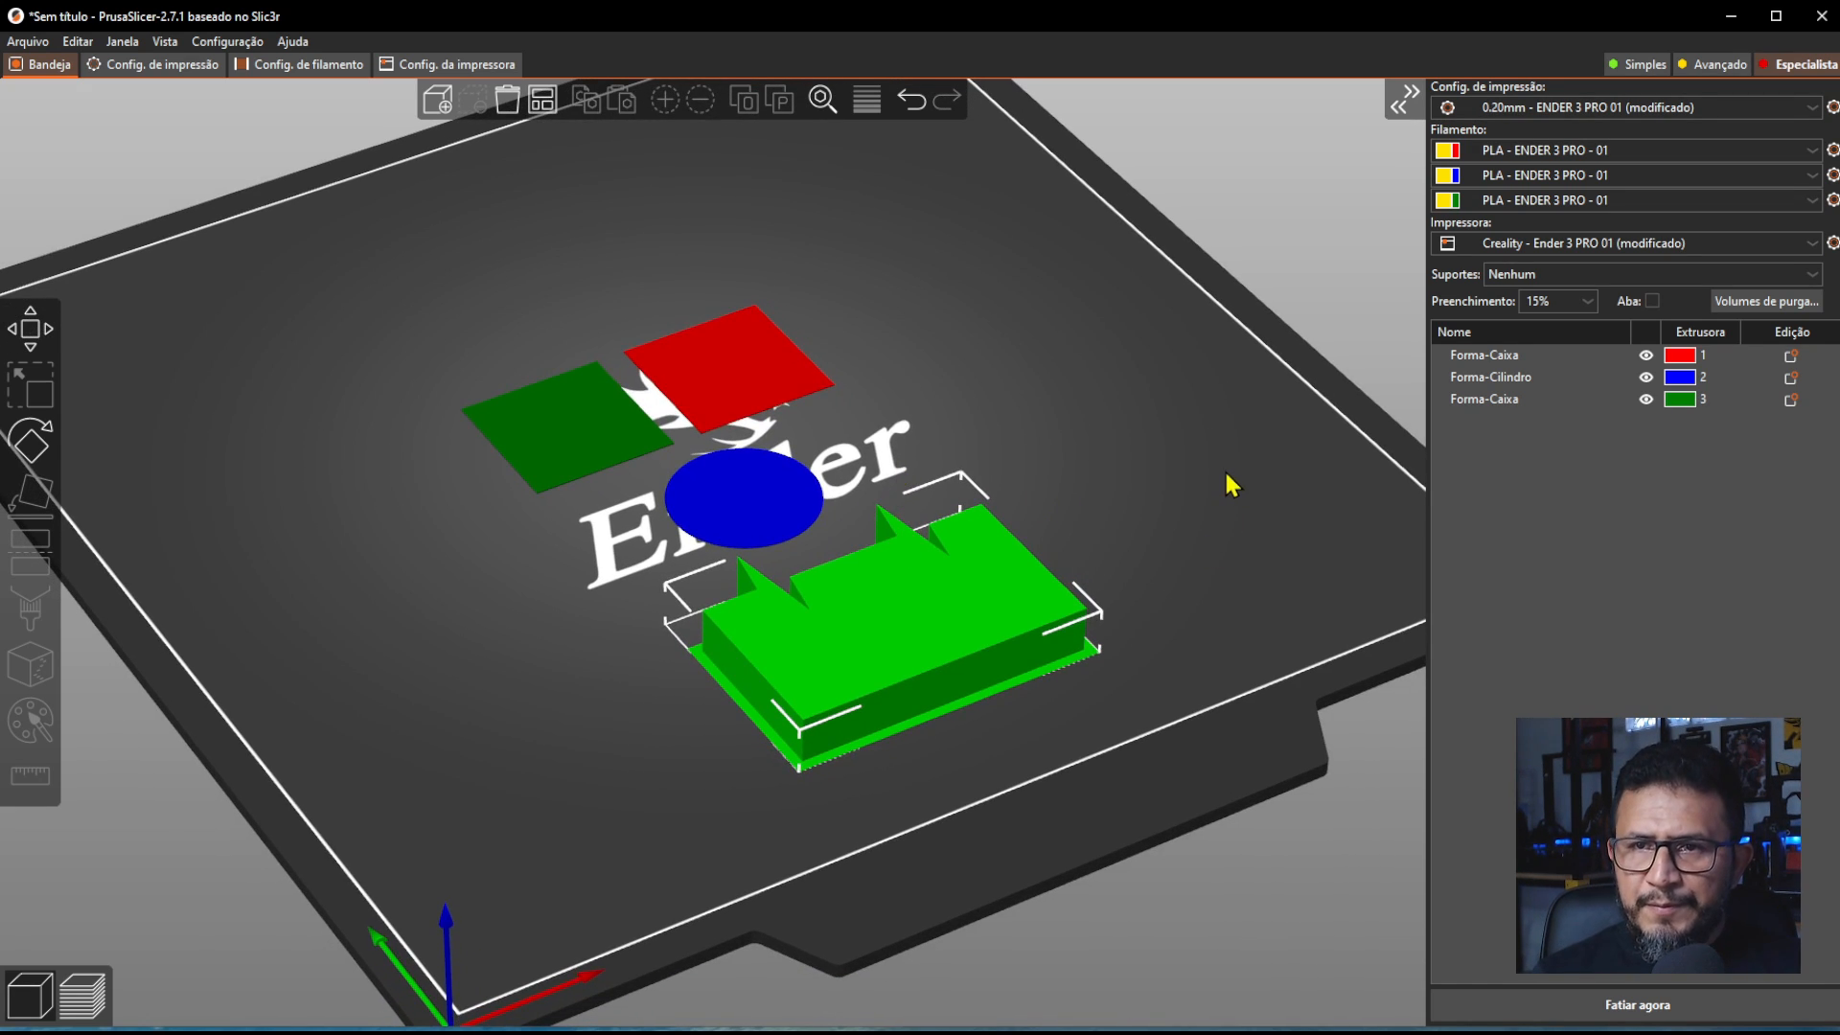
{"action": "left_click", "coordinate": [1145, 473]}
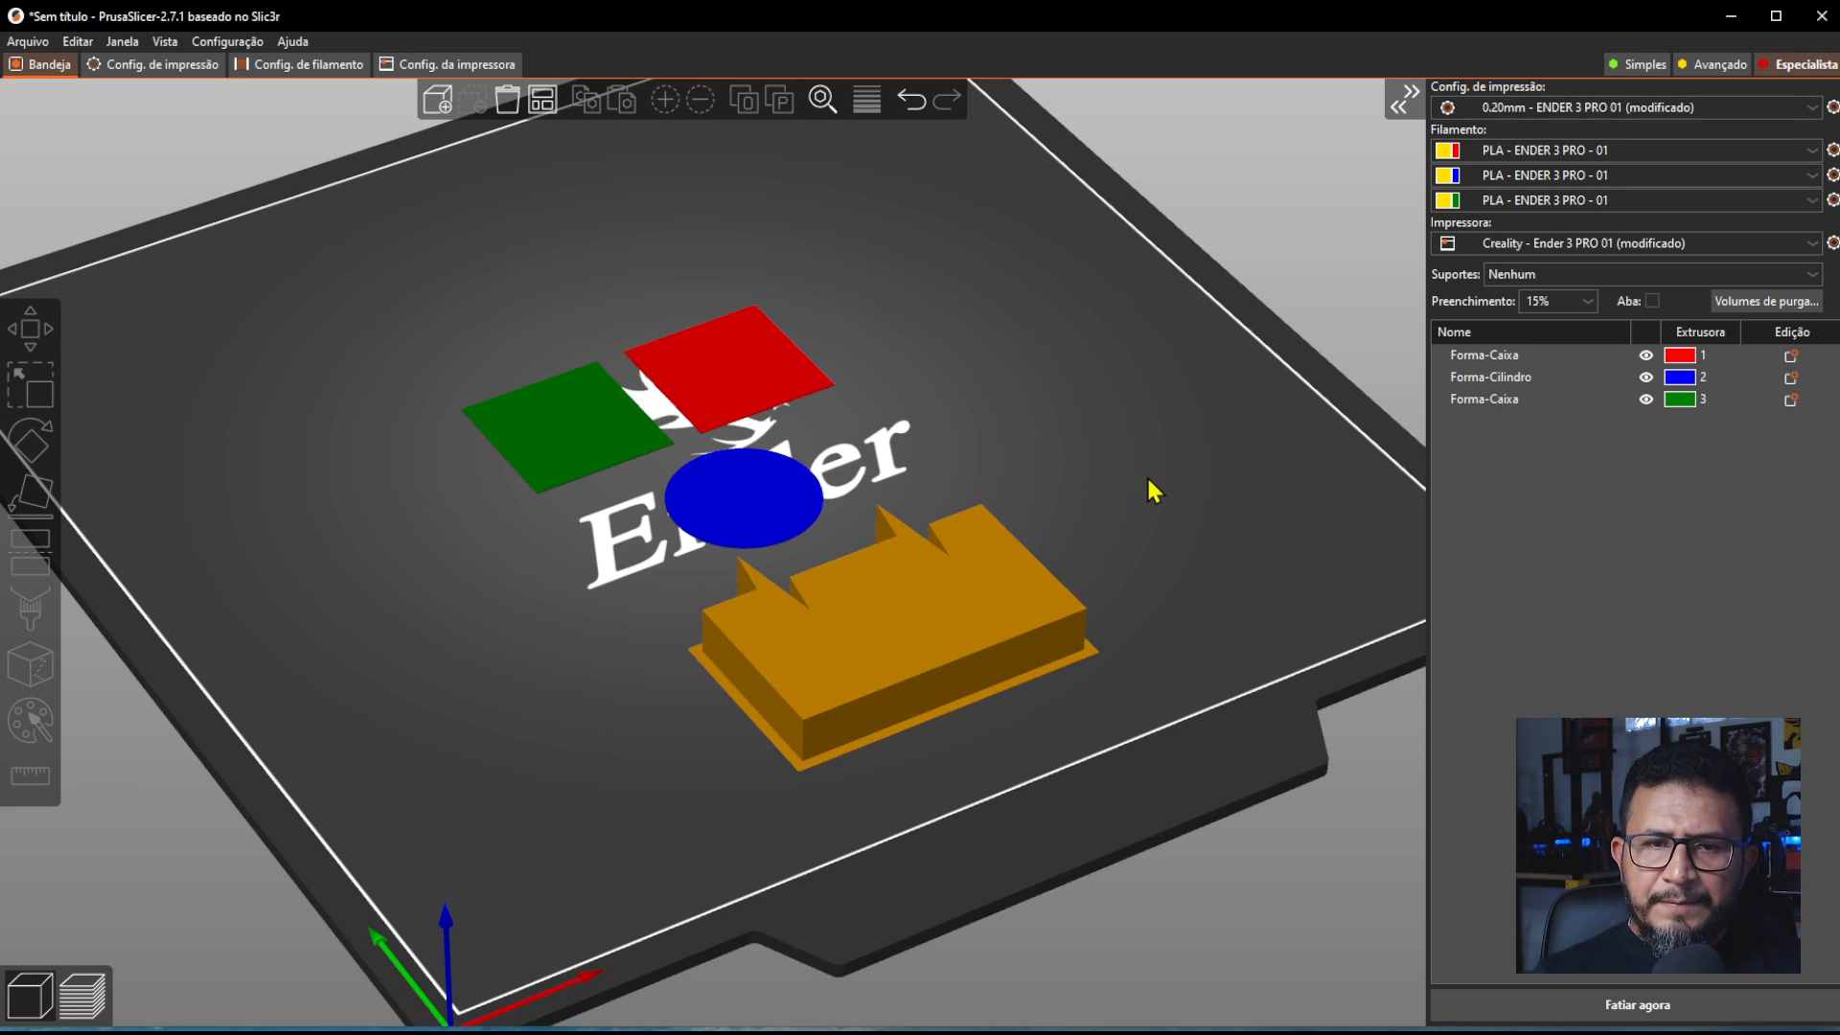
{"action": "left_click", "coordinate": [1628, 1011]}
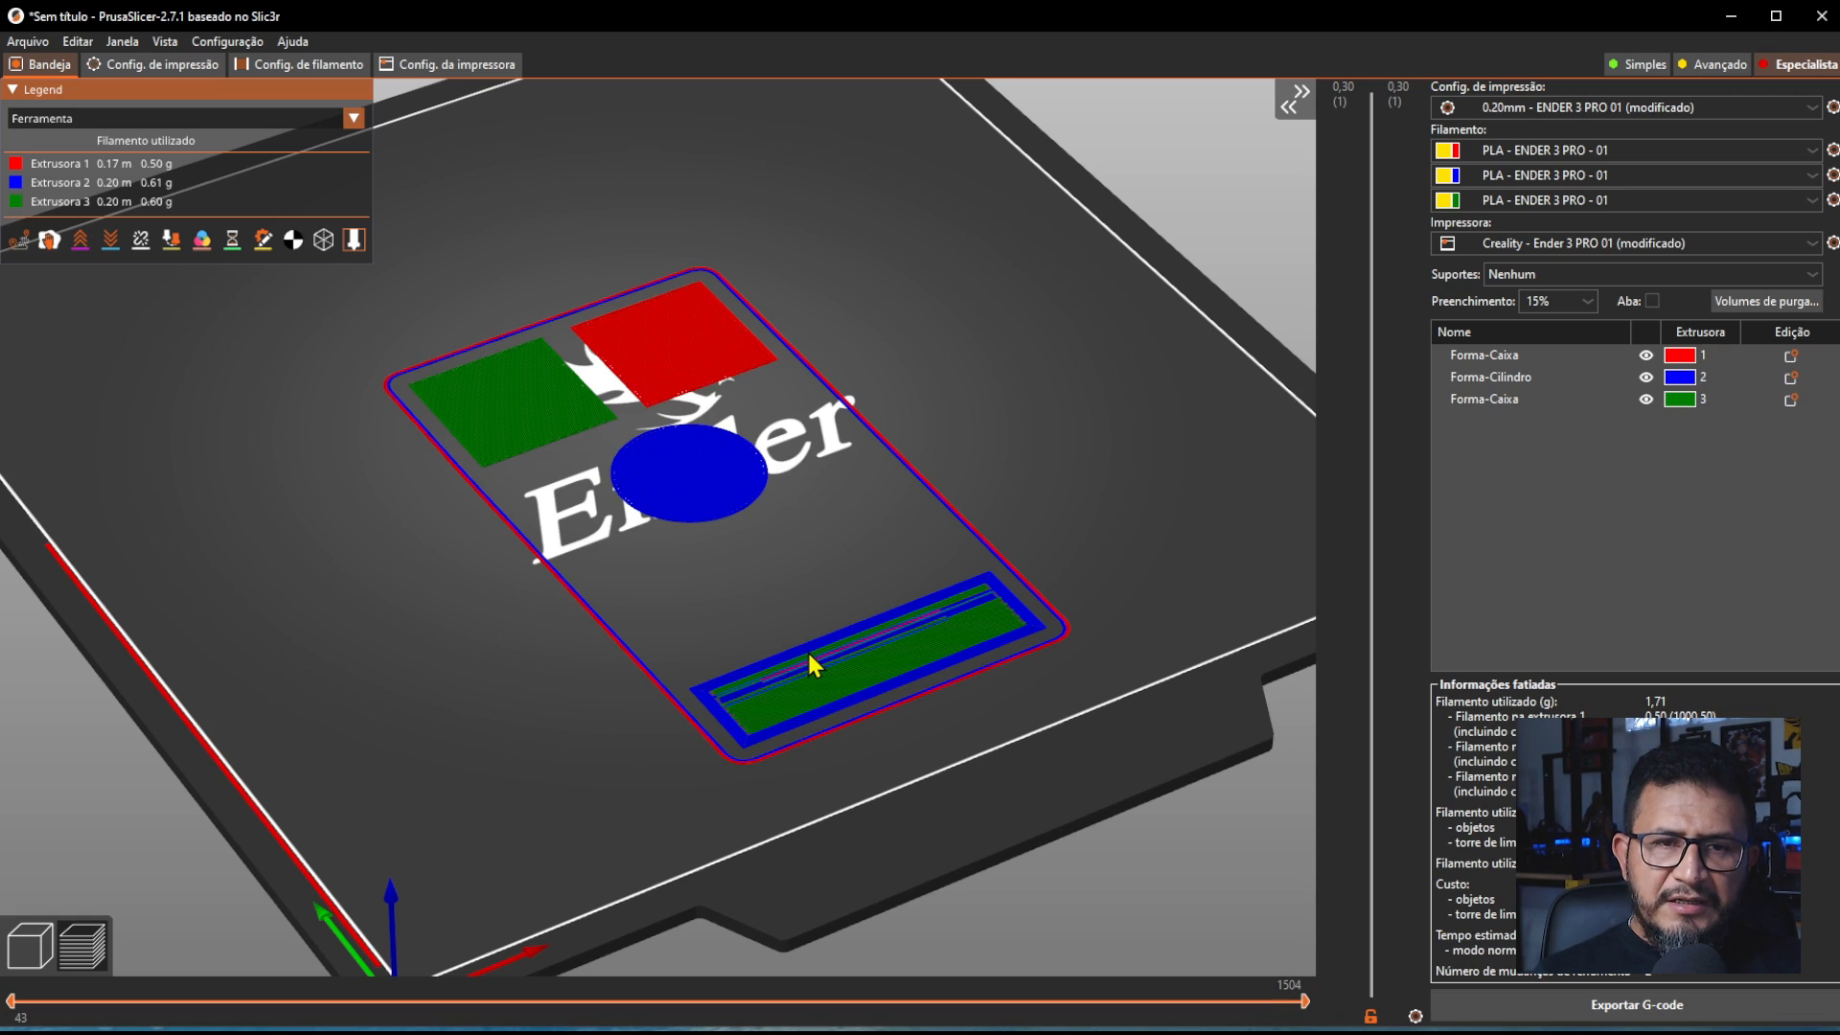
- Set the unloaded and loaded purge volumes of tool 1 to 120 mm³ each
{"action": "left_click", "coordinate": [1761, 303]}
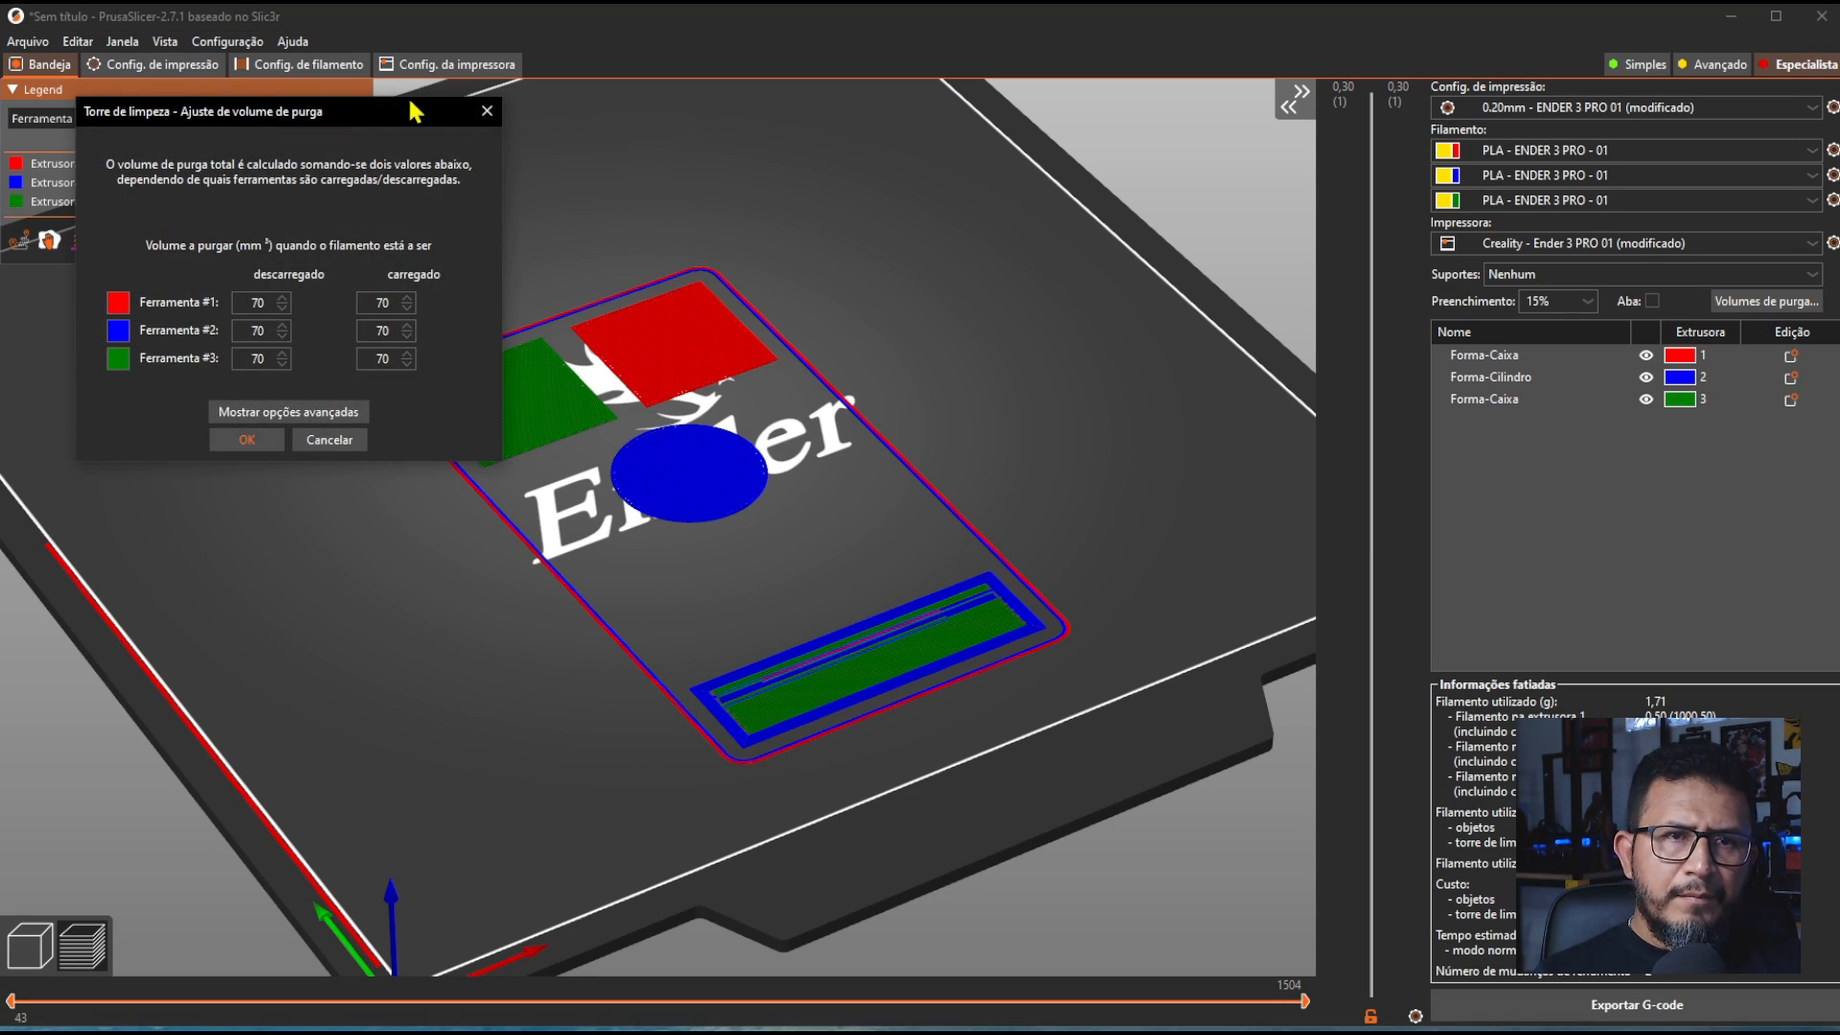
{"action": "left_click_drag", "start_coordinate": [354, 130], "coordinate": [375, 382]}
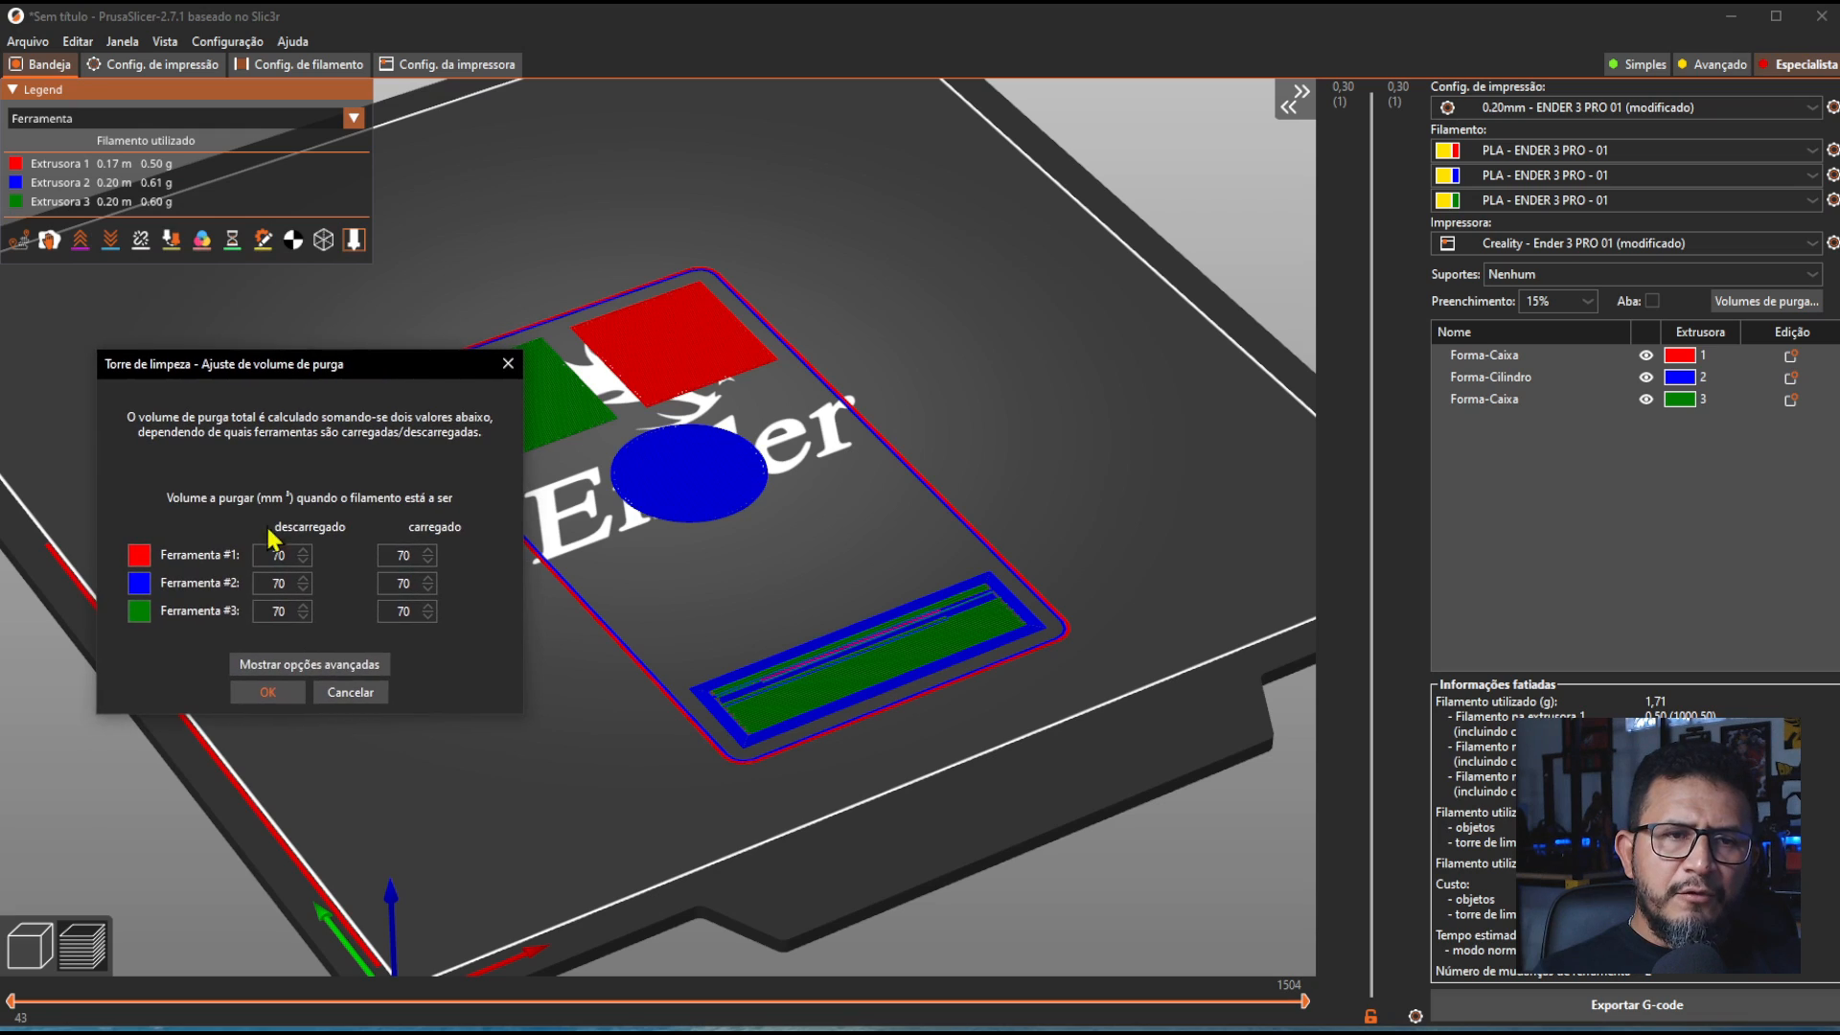
{"action": "double_click", "coordinate": [279, 555]}
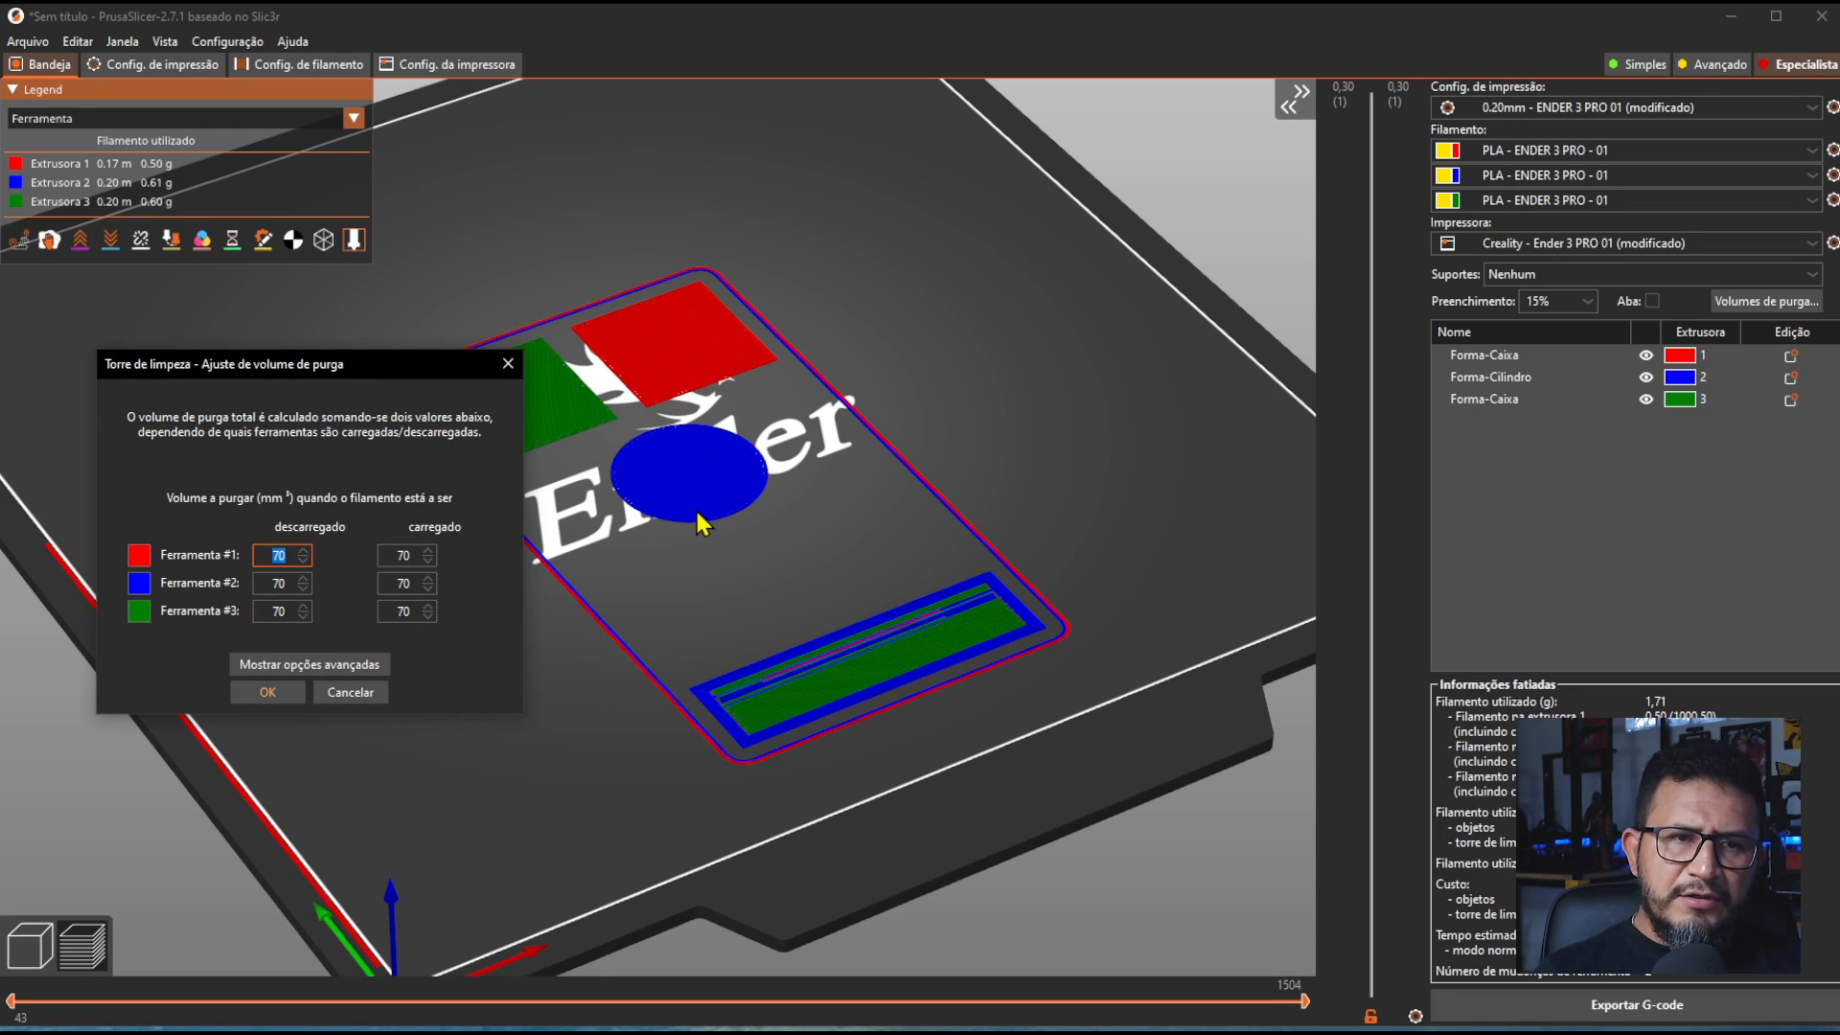
{"action": "type", "text": "120"}
{"action": "key", "text": "Tab"}
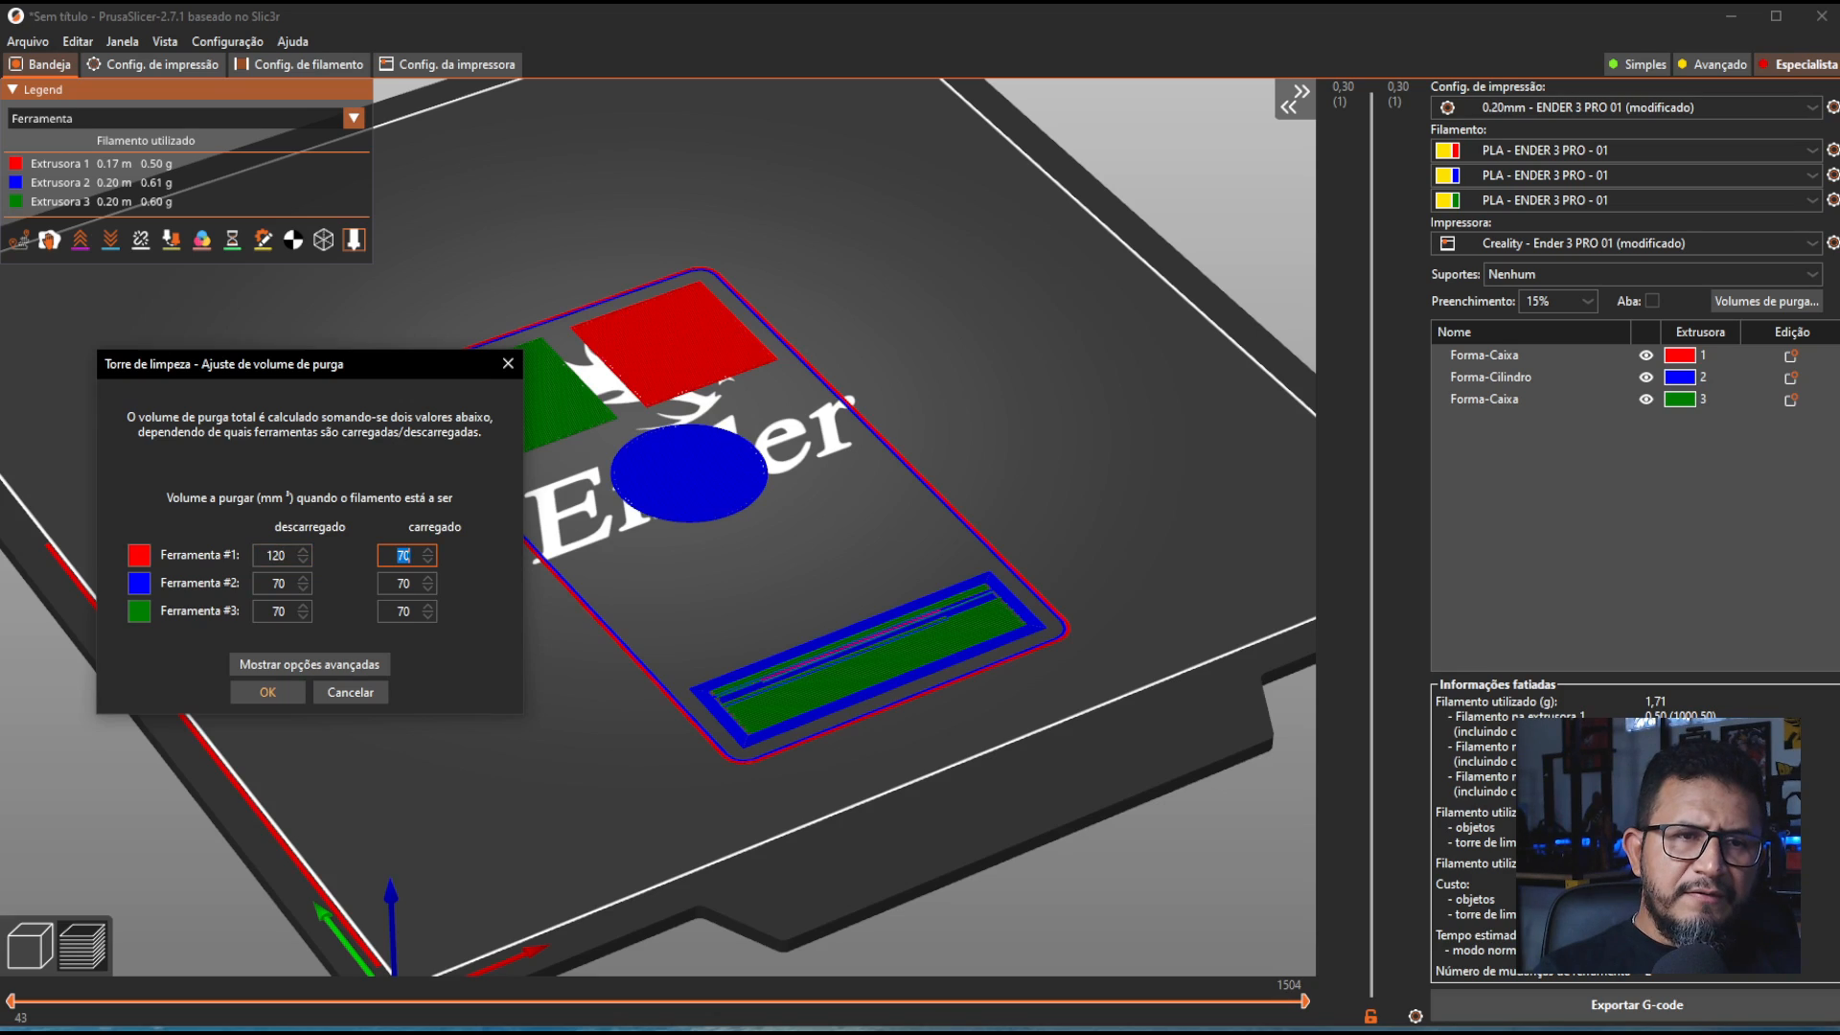
{"action": "type", "text": "120"}
{"action": "key", "text": "Tab"}
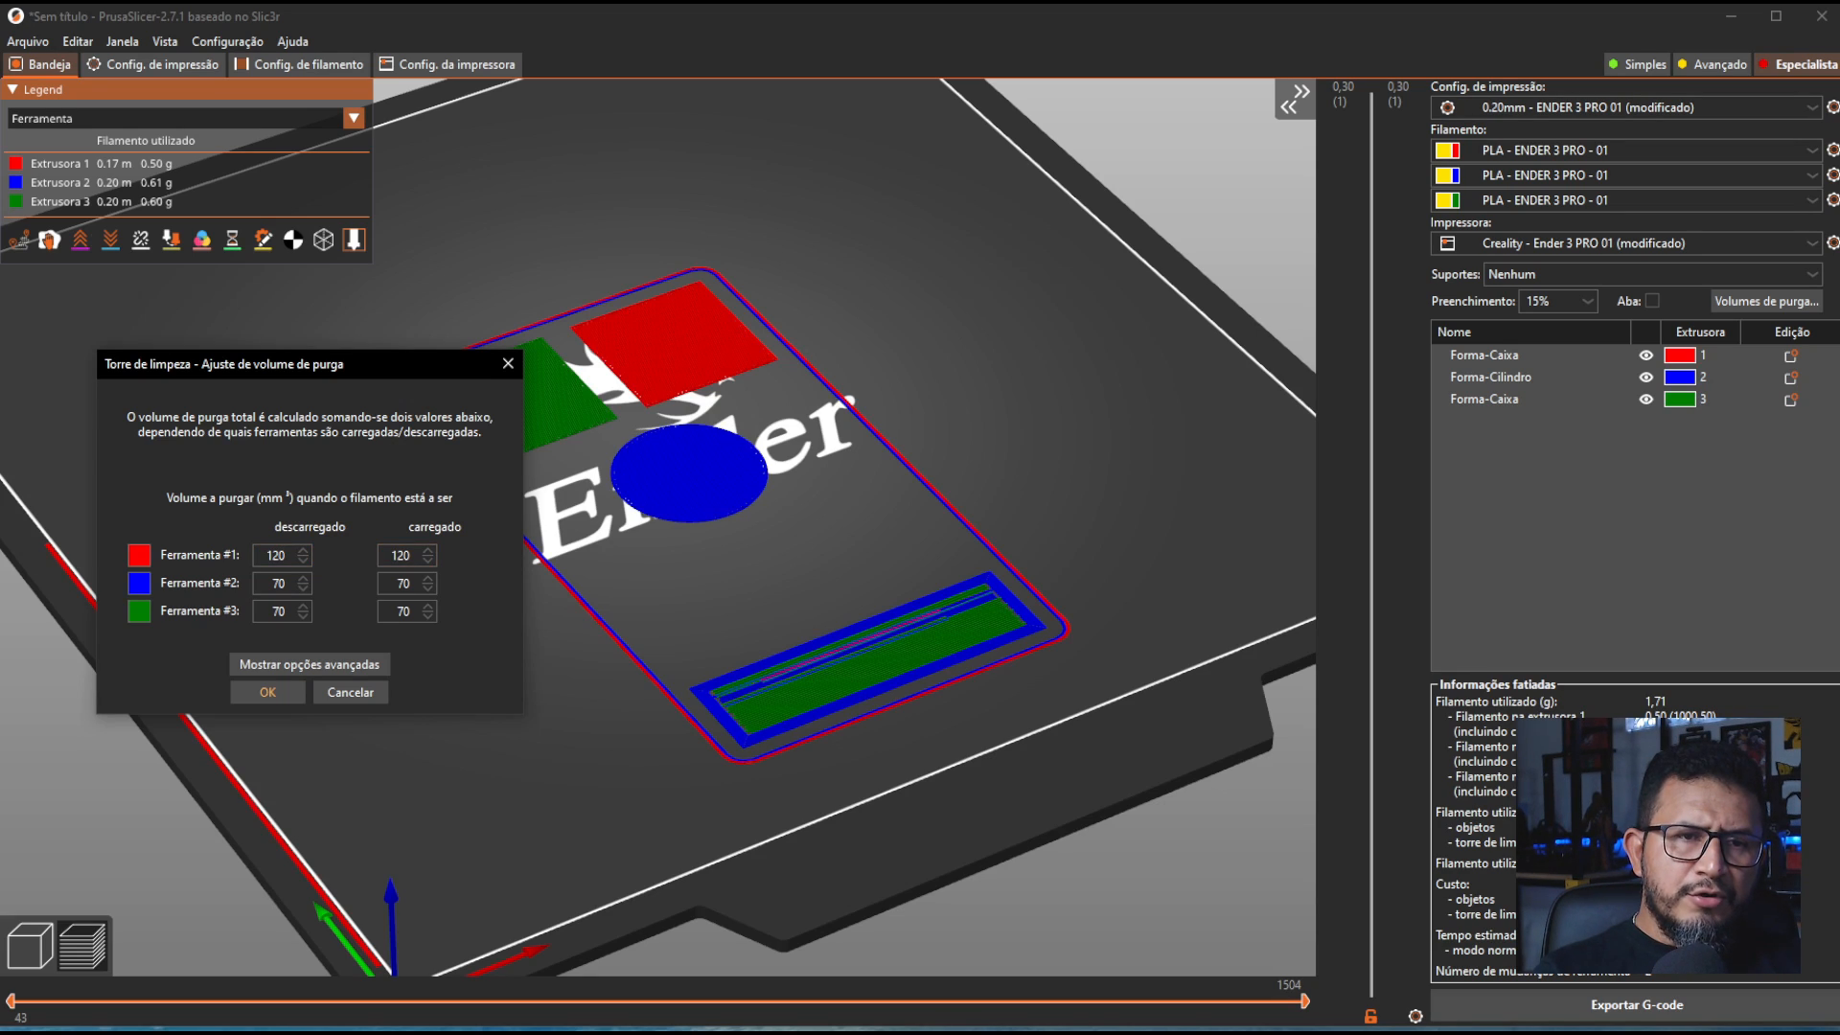
- Set the unloaded and loaded purge volumes of tools 2 and 3 to 120 mm³ each and slice the plate again
{"action": "type", "text": "120"}
{"action": "key", "text": "Tab"}
{"action": "type", "text": "120"}
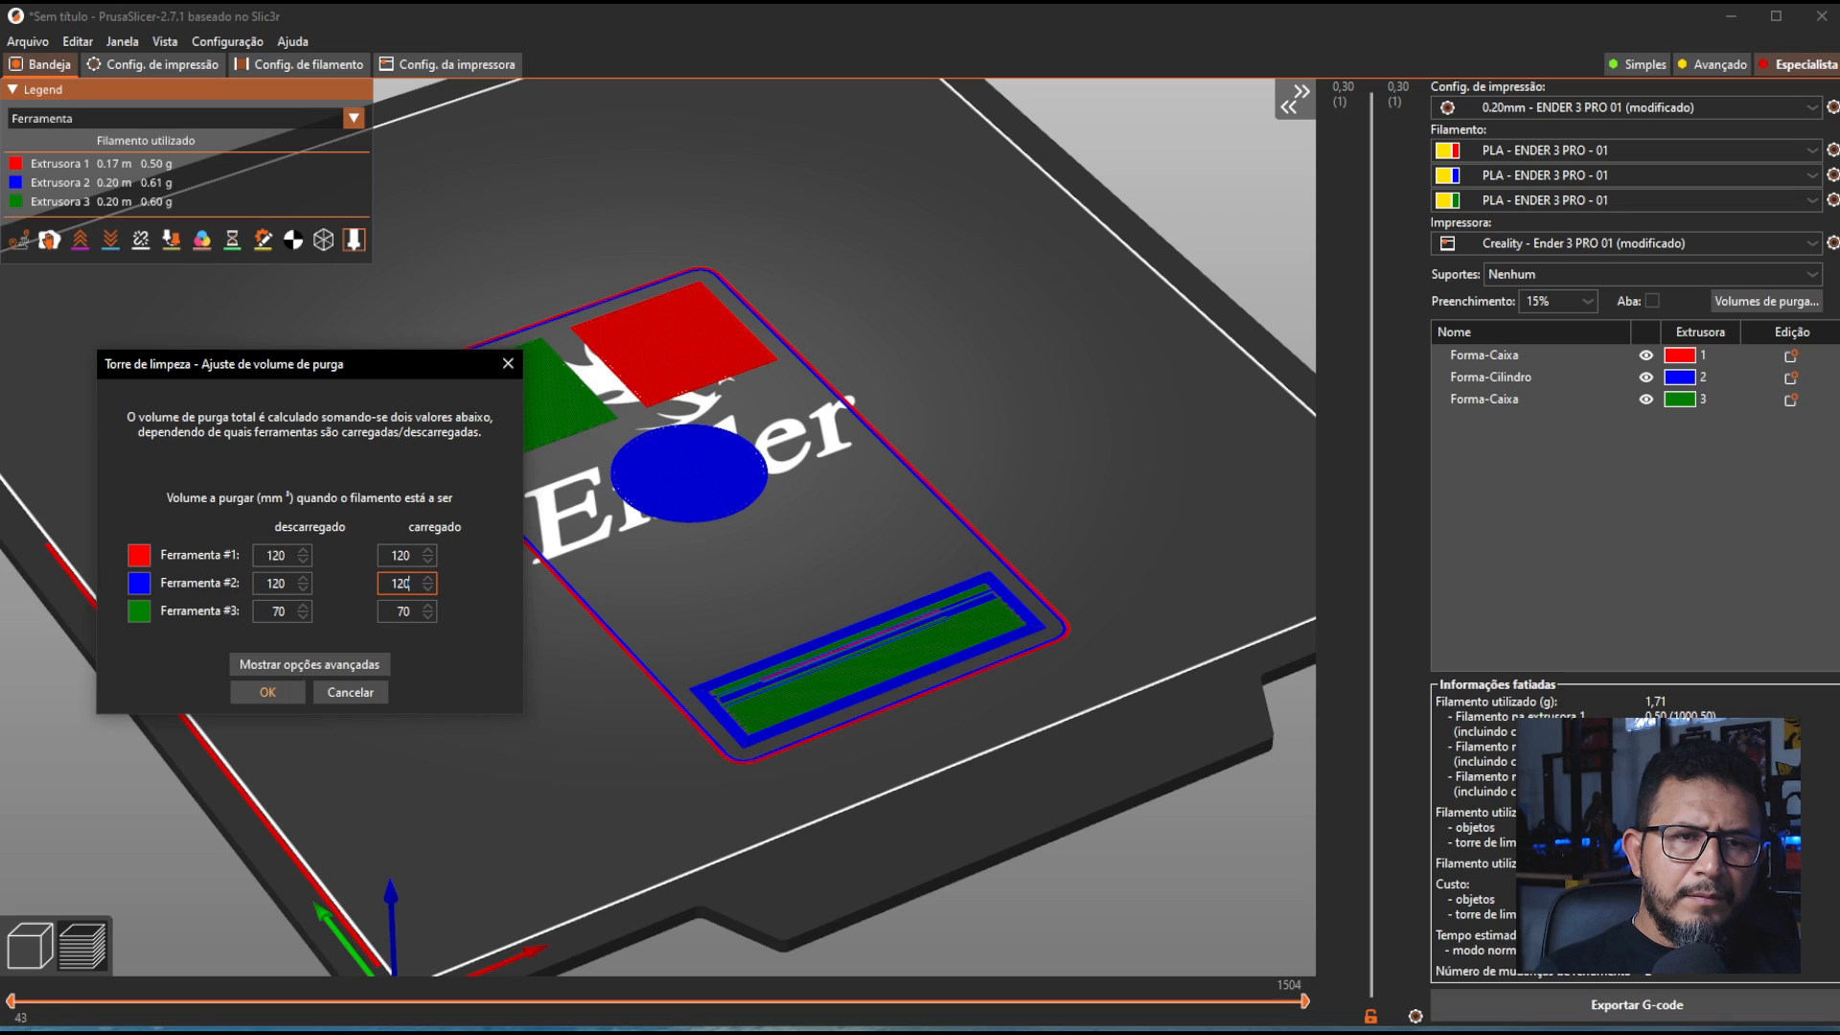
{"action": "key", "text": "Tab"}
{"action": "type", "text": "120"}
{"action": "key", "text": "Tab"}
{"action": "type", "text": "120"}
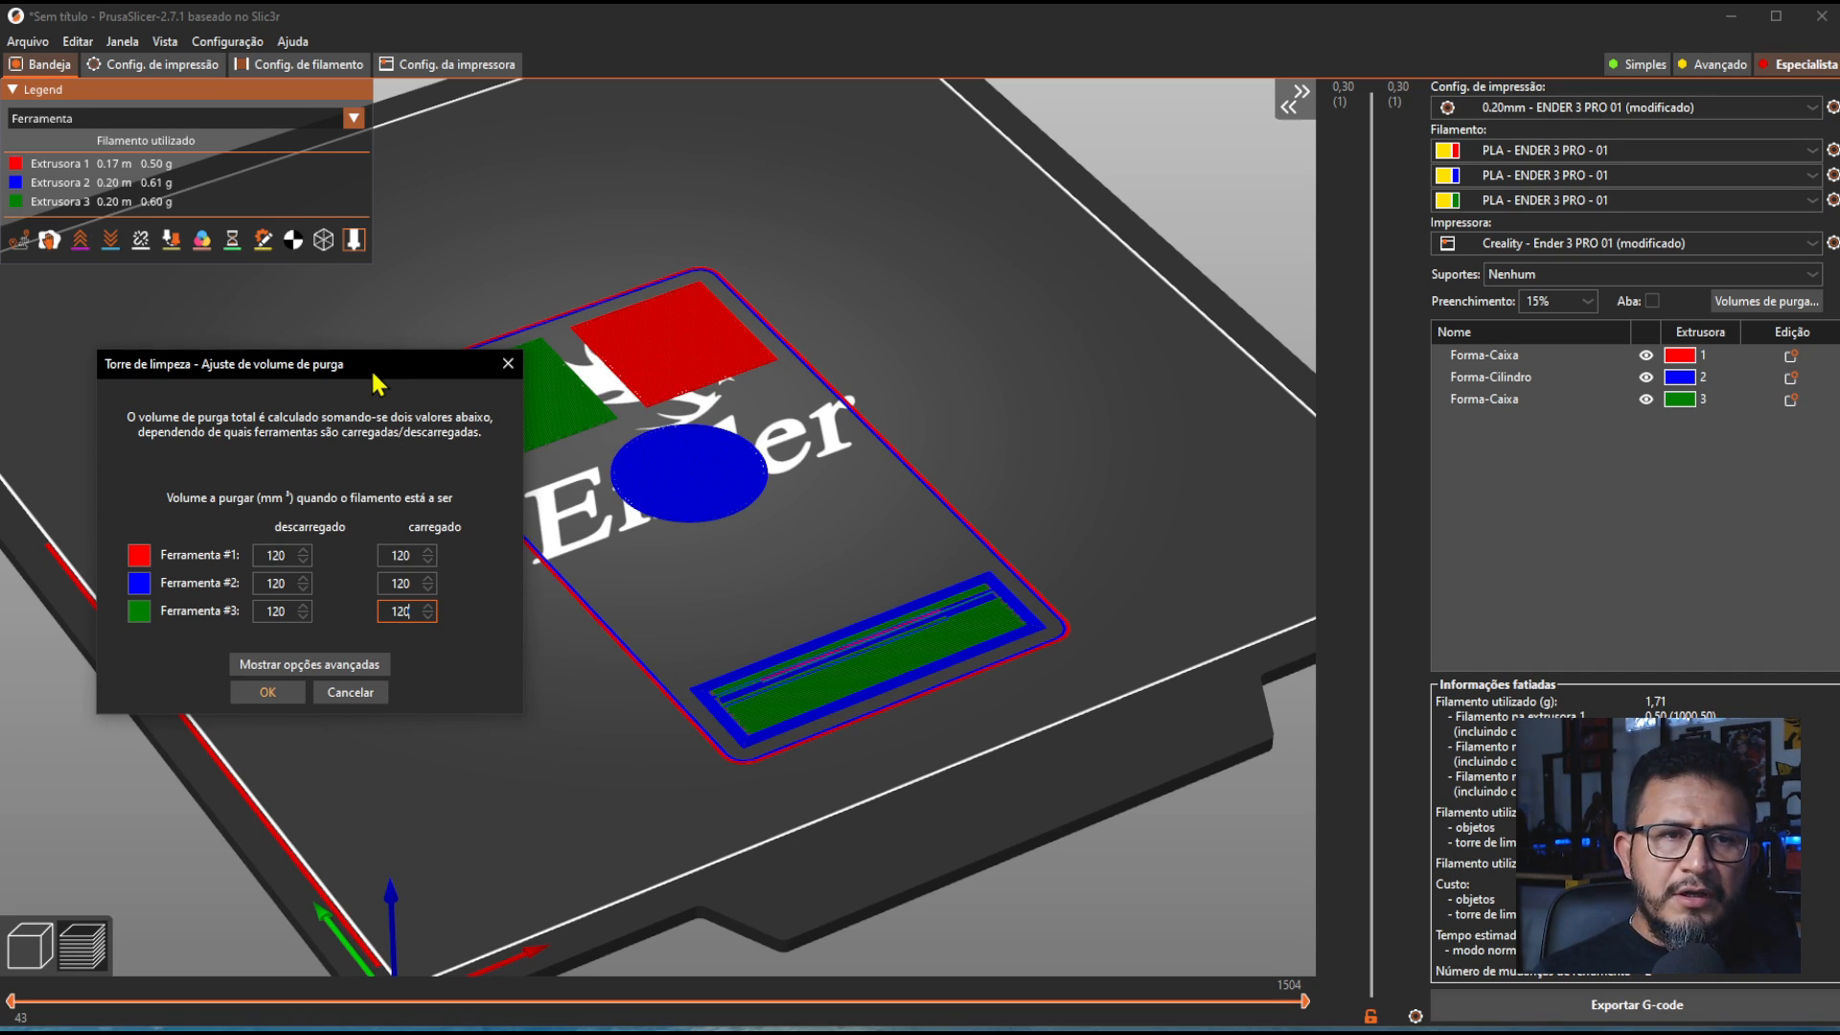
{"action": "left_click_drag", "start_coordinate": [373, 372], "coordinate": [386, 288]}
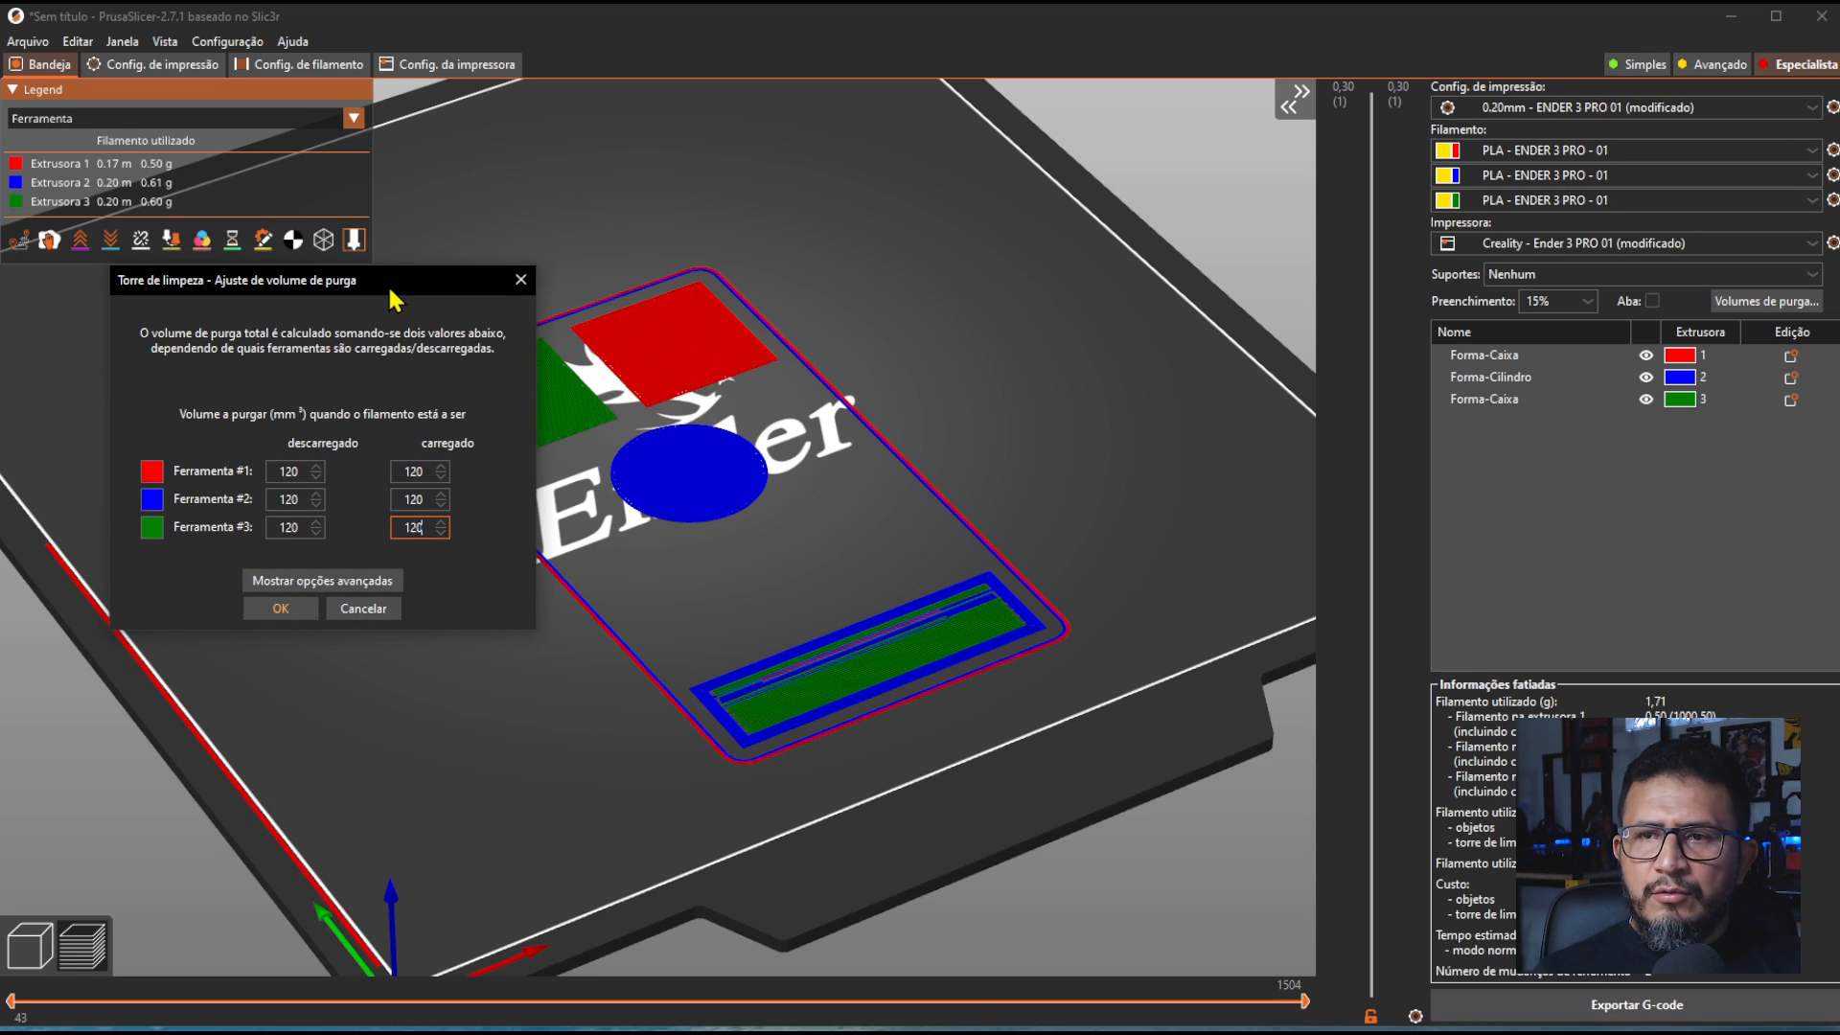
{"action": "left_click", "coordinate": [282, 607]}
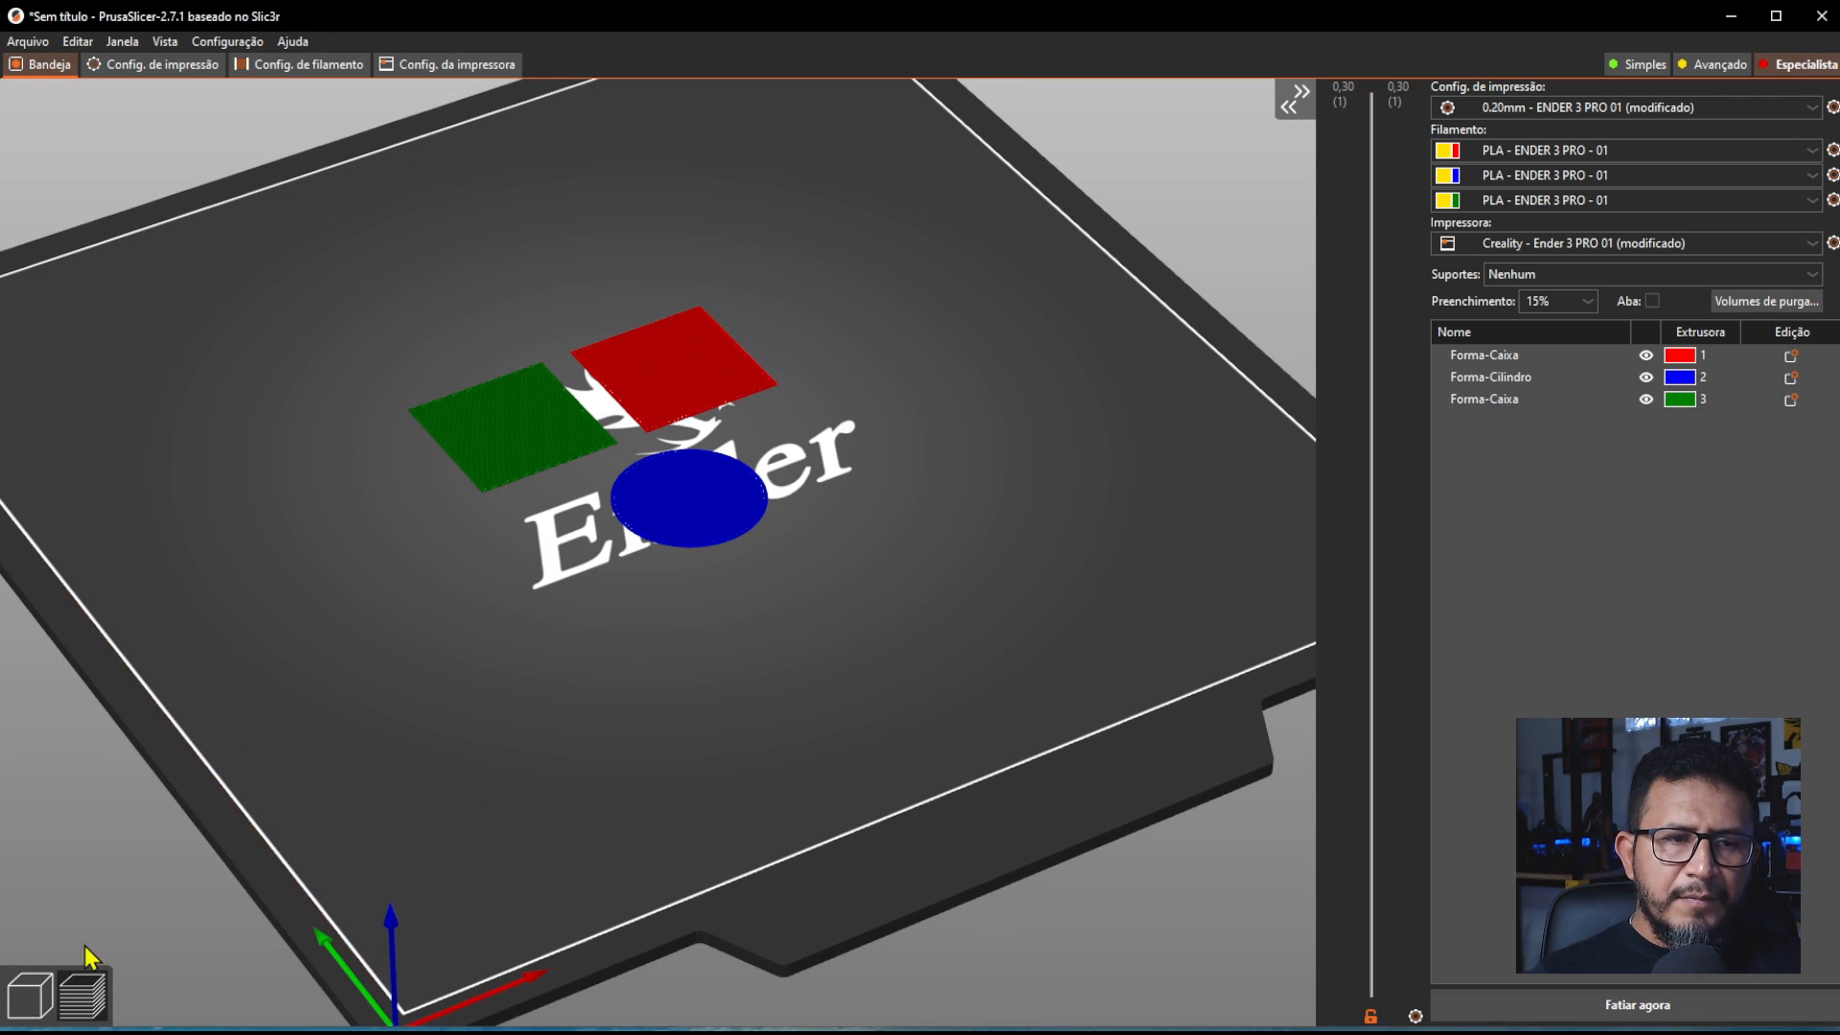
{"action": "left_click", "coordinate": [1618, 1015]}
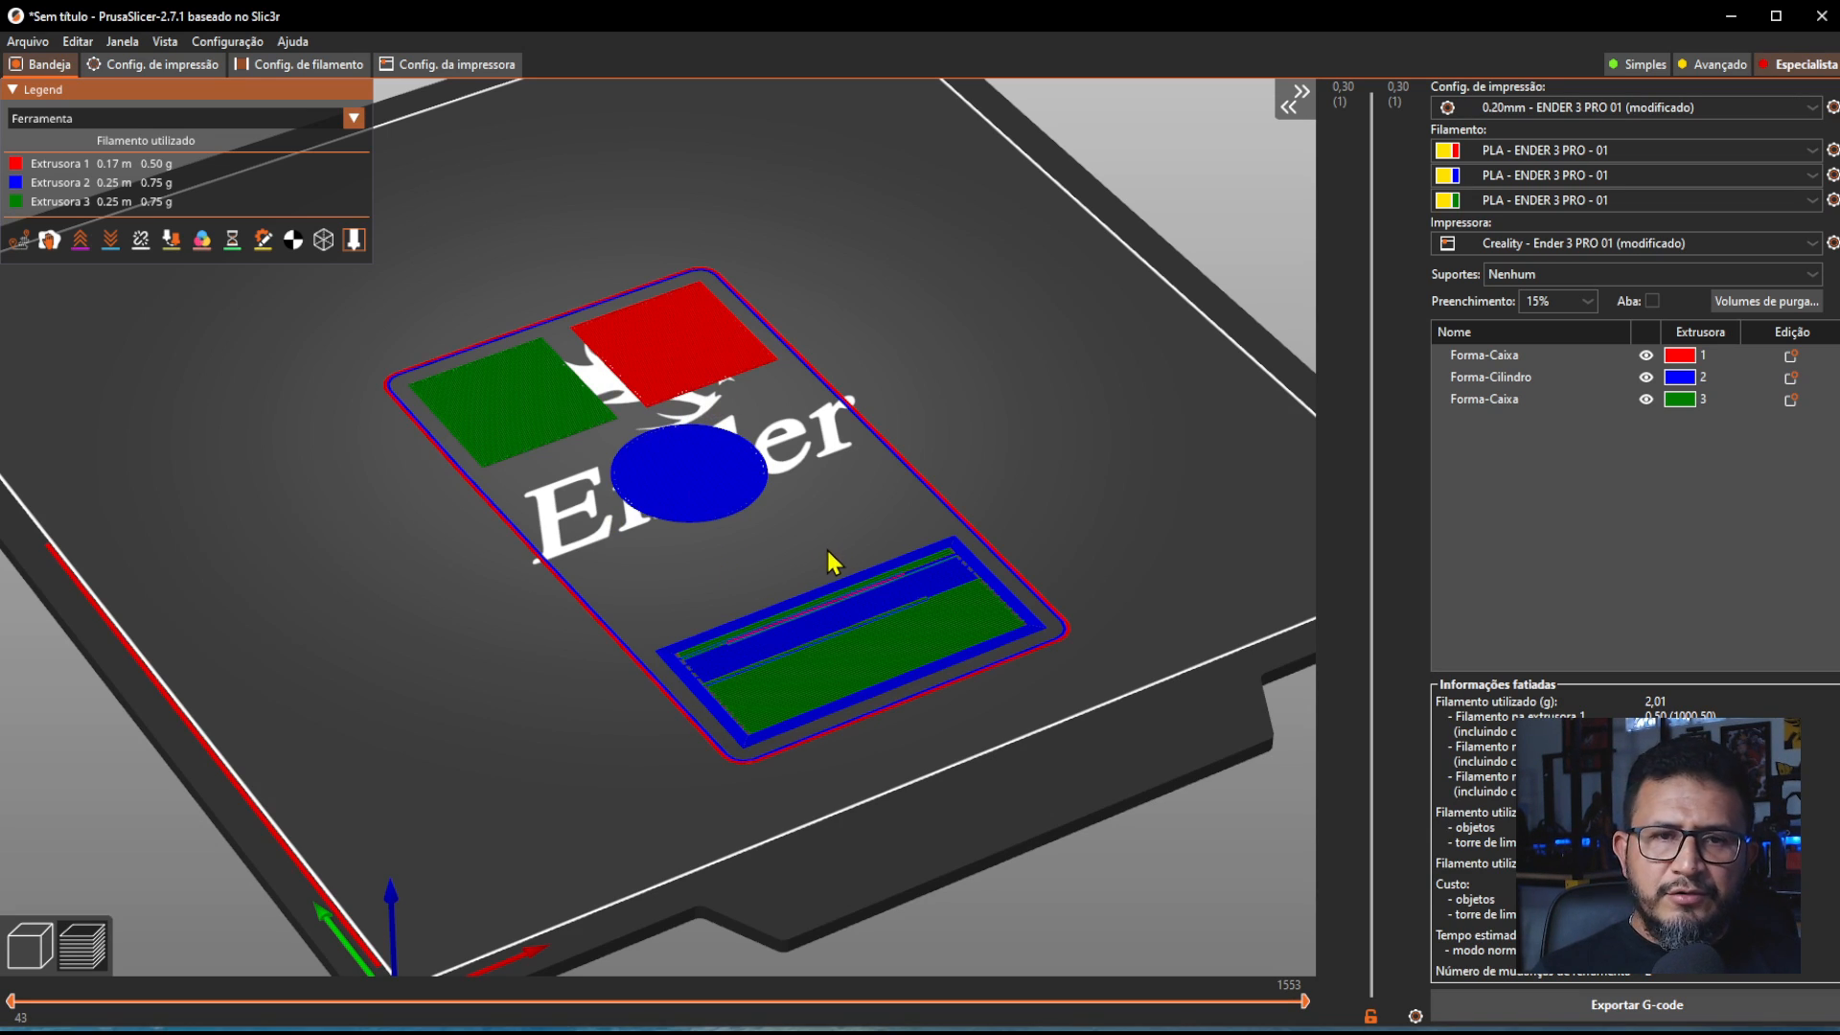
- Move the wipe tower closer to the flat cylinder and slice the plate again
{"action": "left_click", "coordinate": [40, 958]}
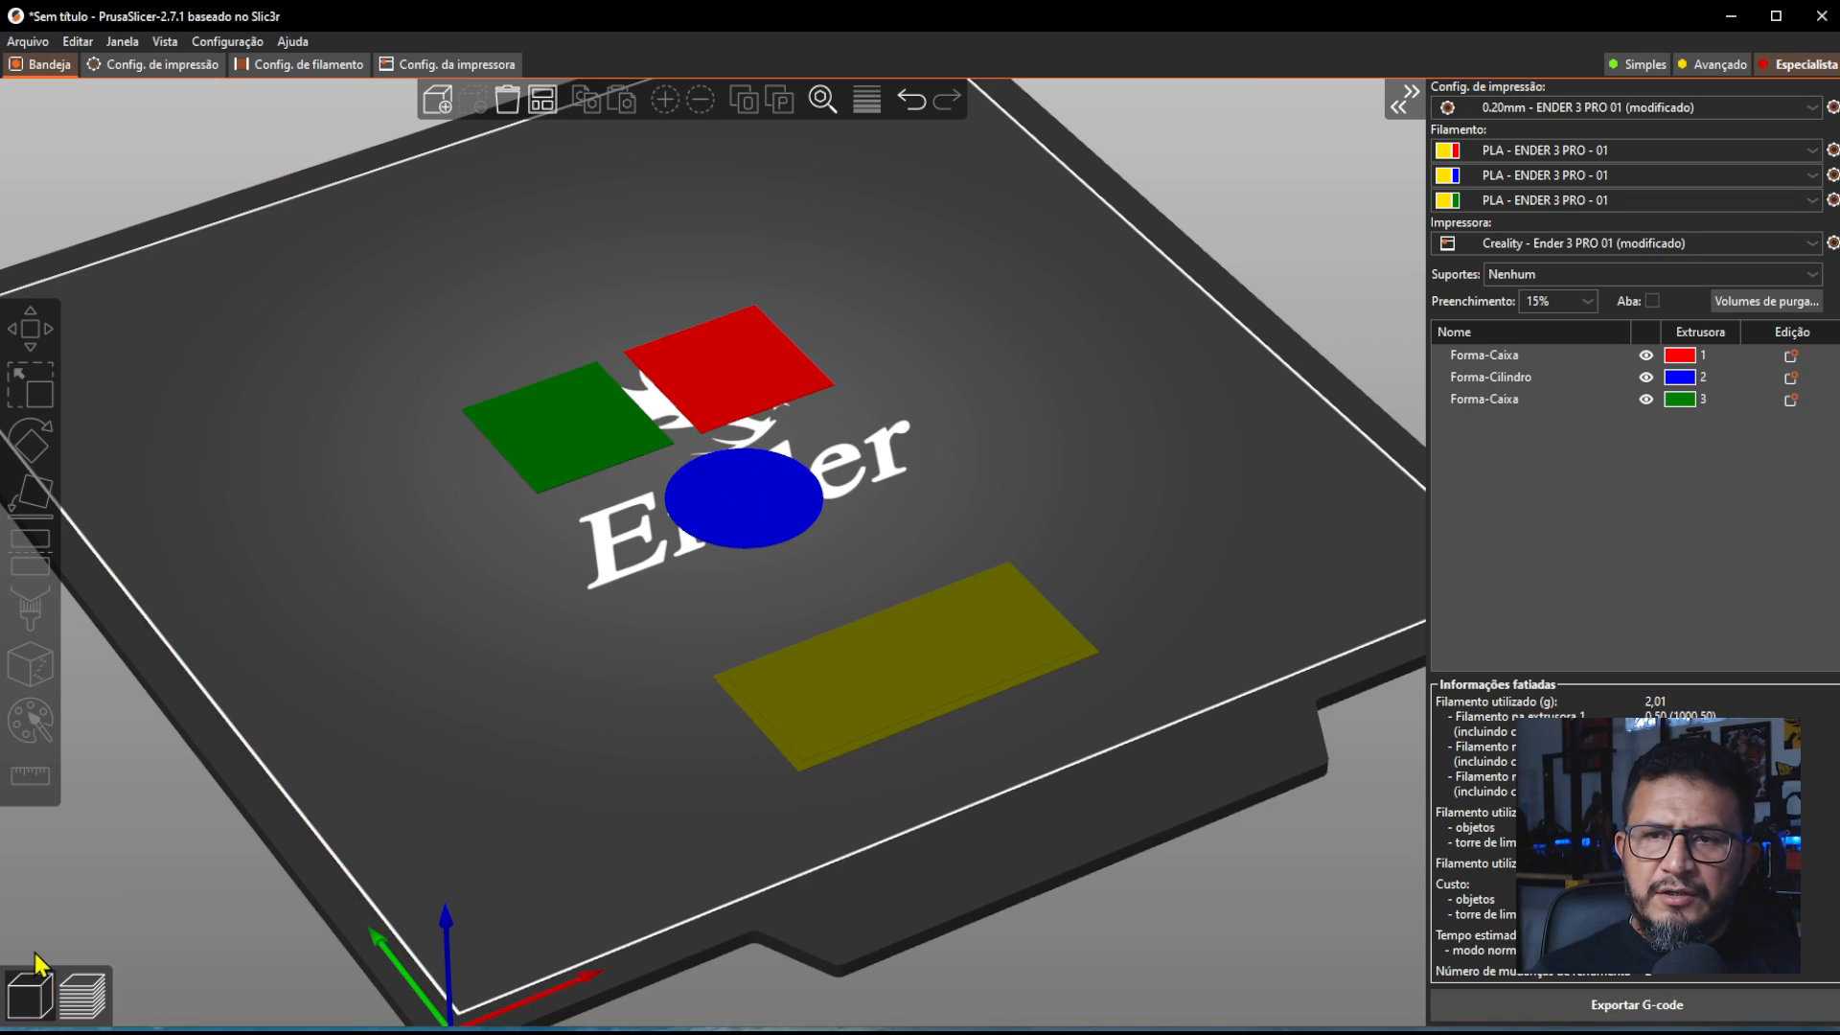
{"action": "left_click_drag", "start_coordinate": [916, 680], "coordinate": [860, 618]}
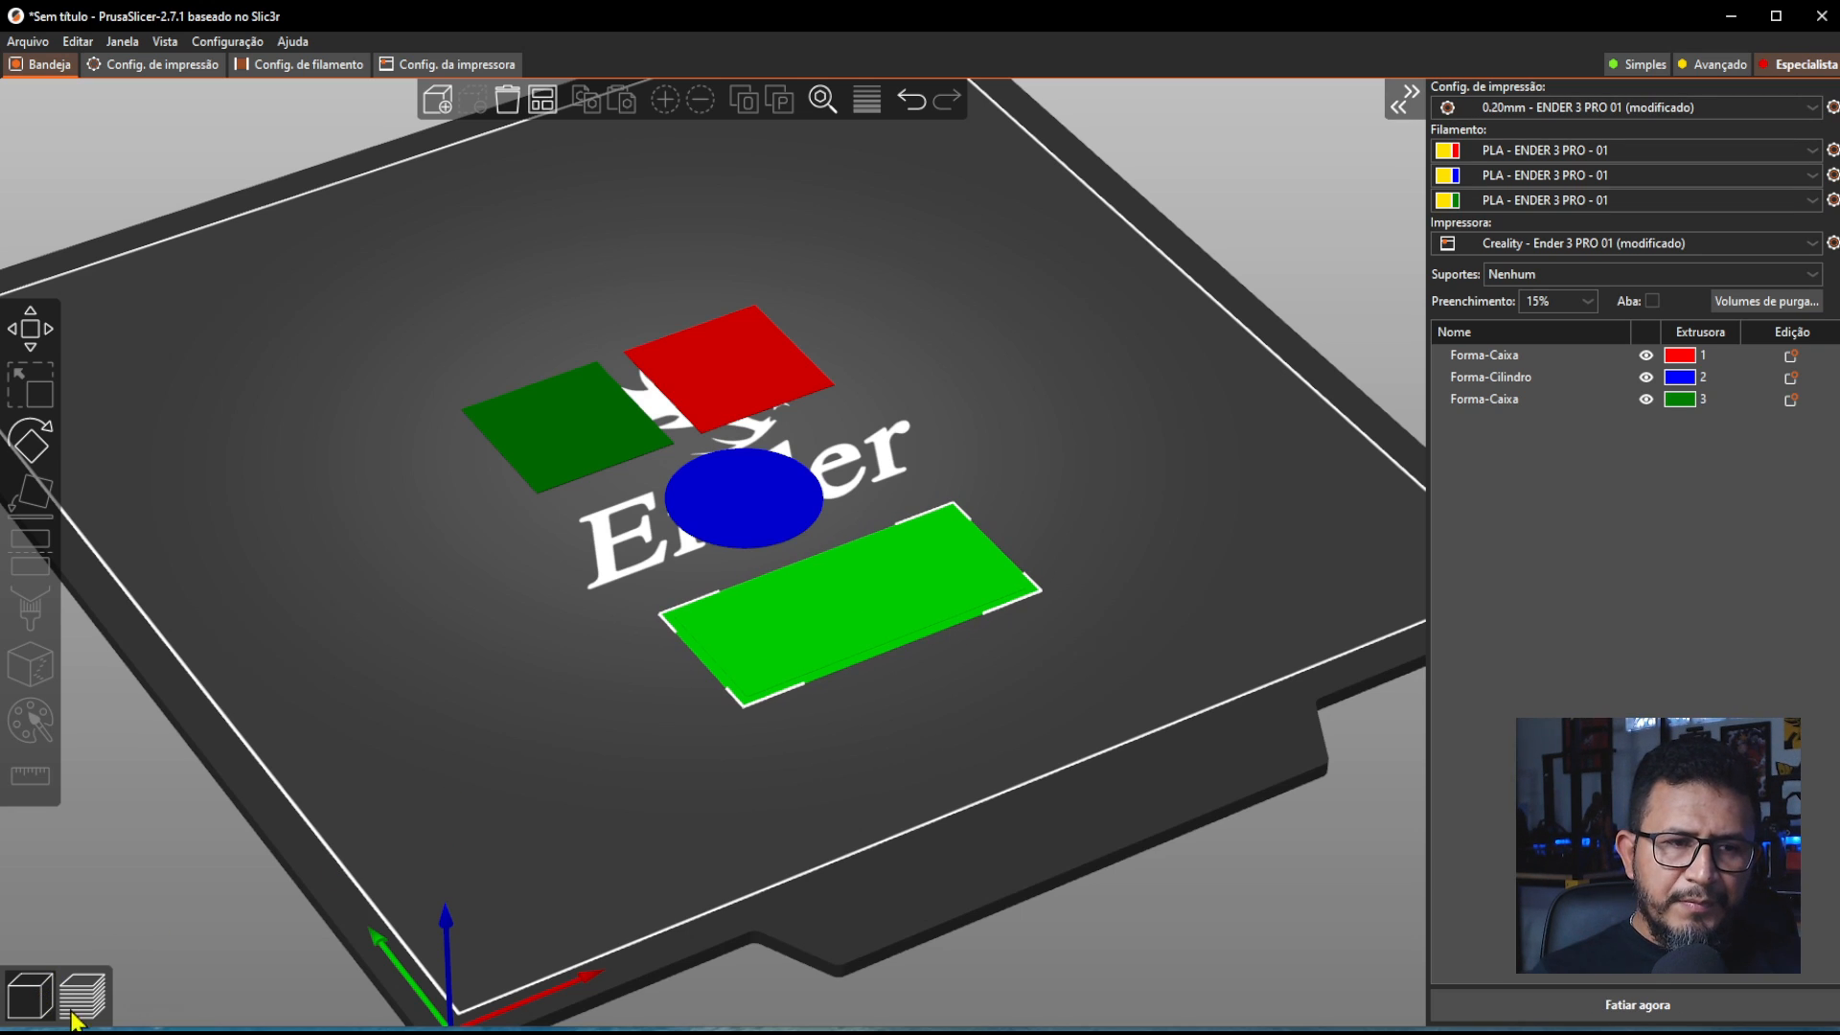
{"action": "left_click", "coordinate": [1598, 1013]}
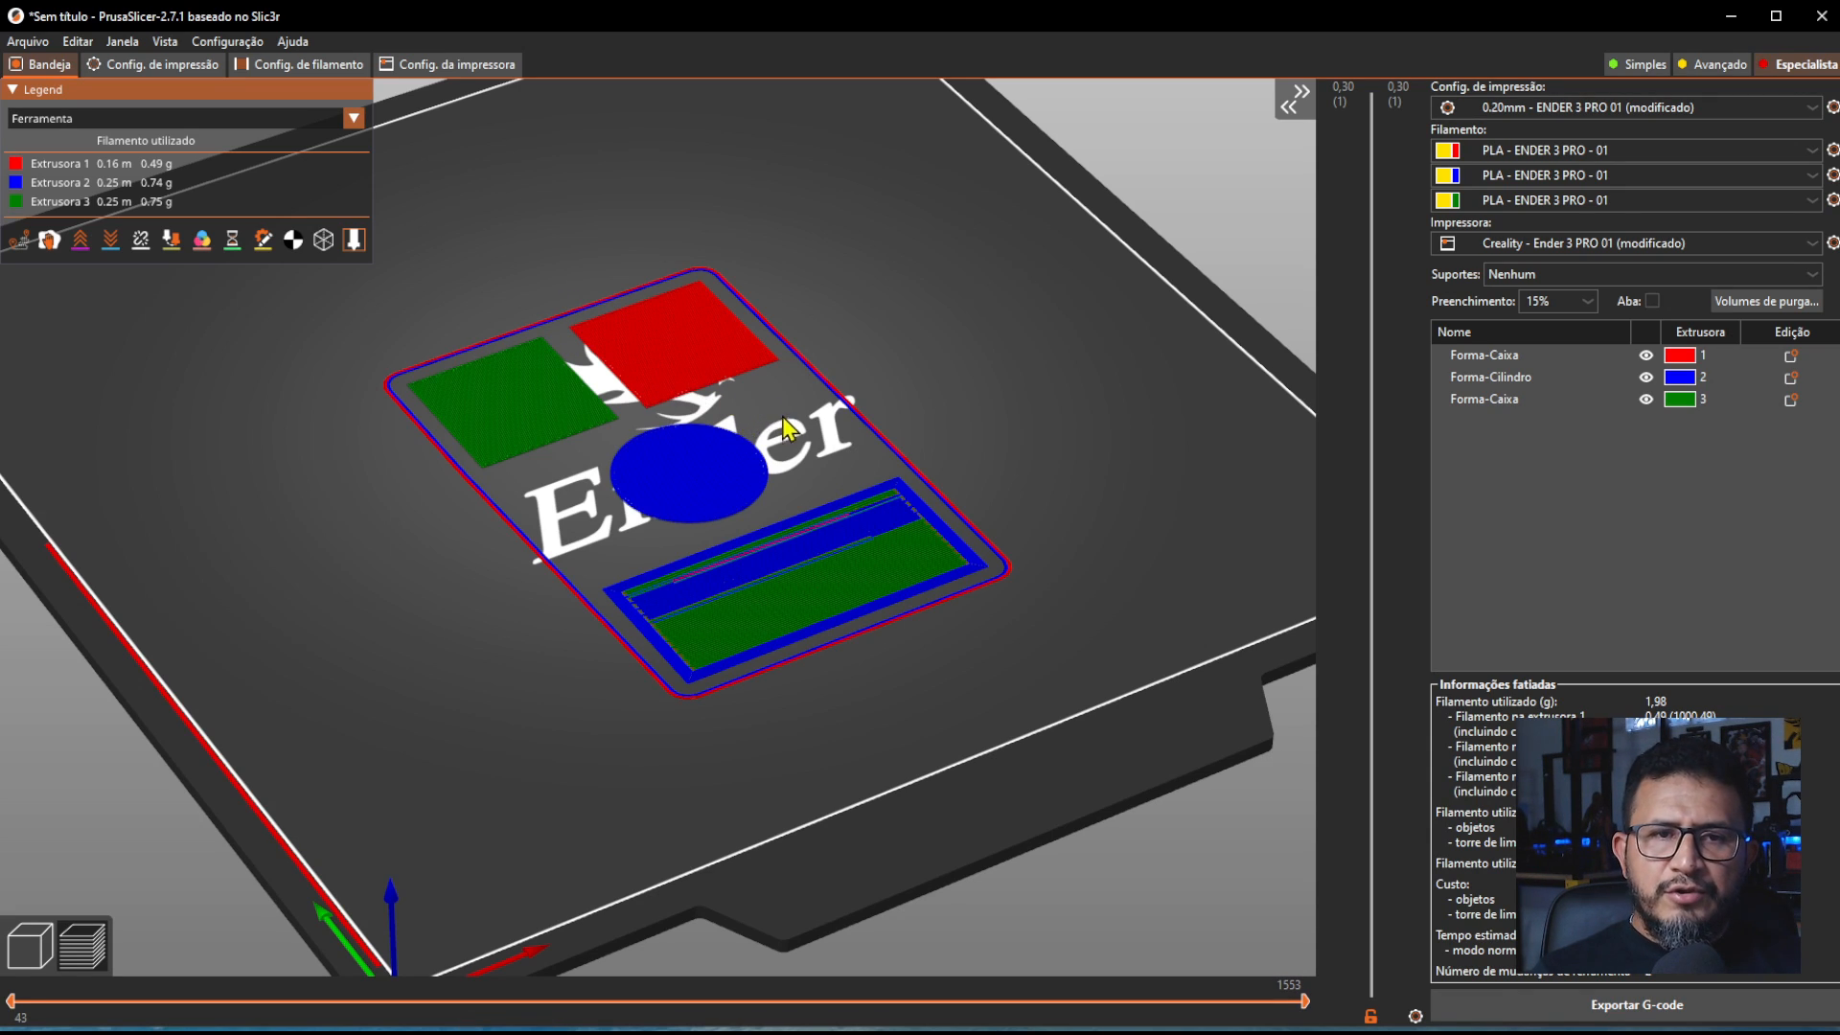
- Examine the extruder colours of the skirt loops and the wipe tower in the sliced preview
{"action": "left_click_drag", "start_coordinate": [781, 431], "coordinate": [776, 436]}
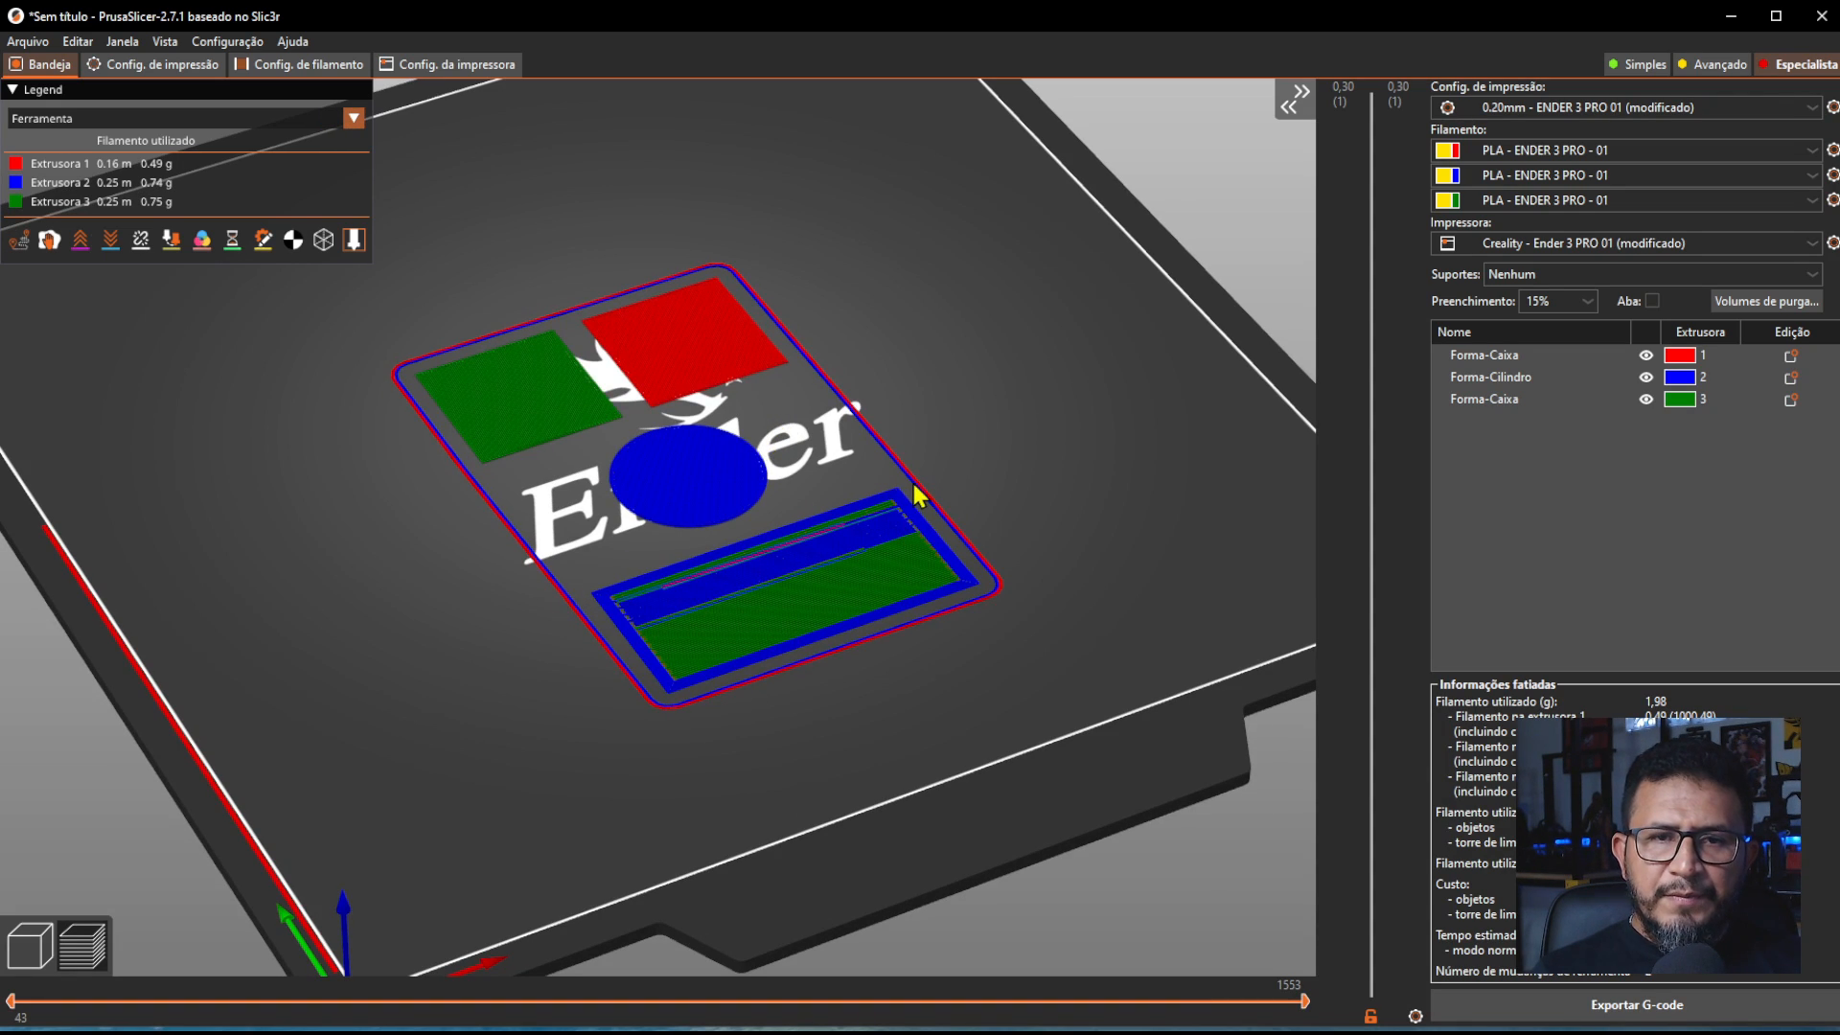
{"action": "scroll", "coordinate": [915, 493], "scroll_direction": "up", "scroll_amount": 5}
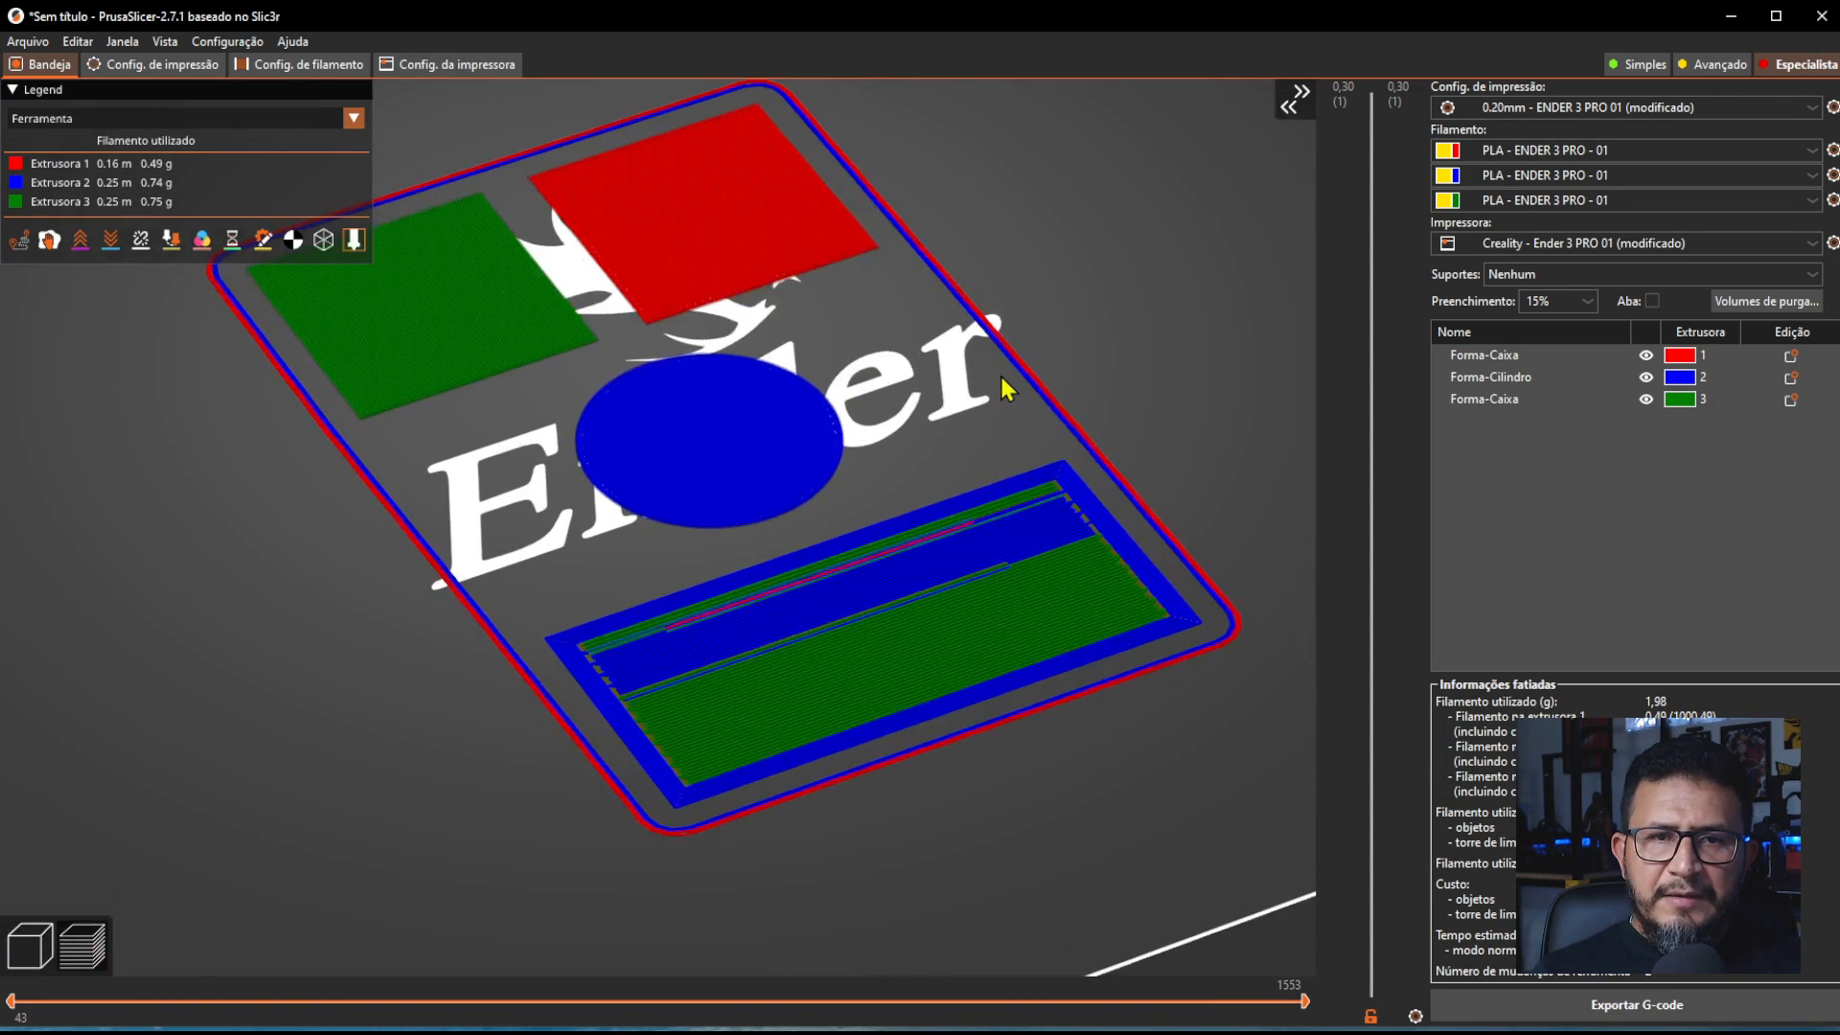
{"action": "scroll", "coordinate": [877, 486], "scroll_direction": "up", "scroll_amount": 2}
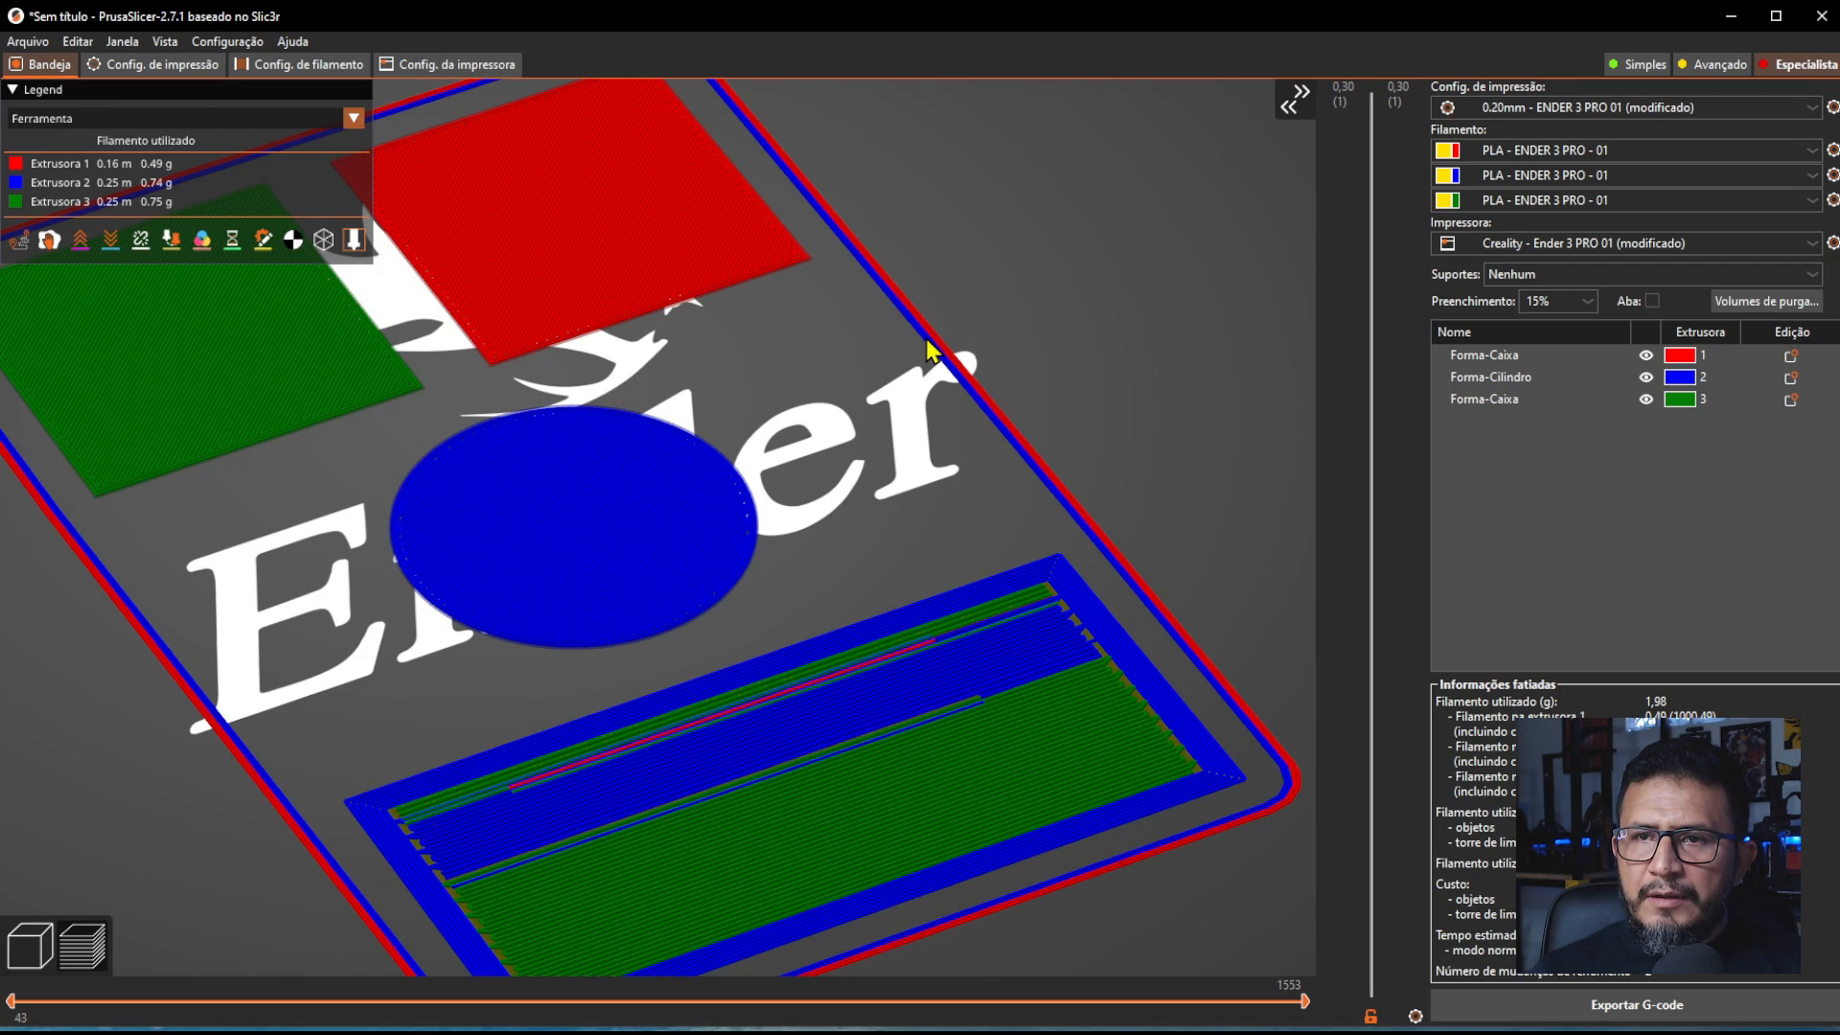
{"action": "scroll", "coordinate": [935, 356], "scroll_direction": "down", "scroll_amount": 3}
{"action": "scroll", "coordinate": [949, 362], "scroll_direction": "down", "scroll_amount": 1}
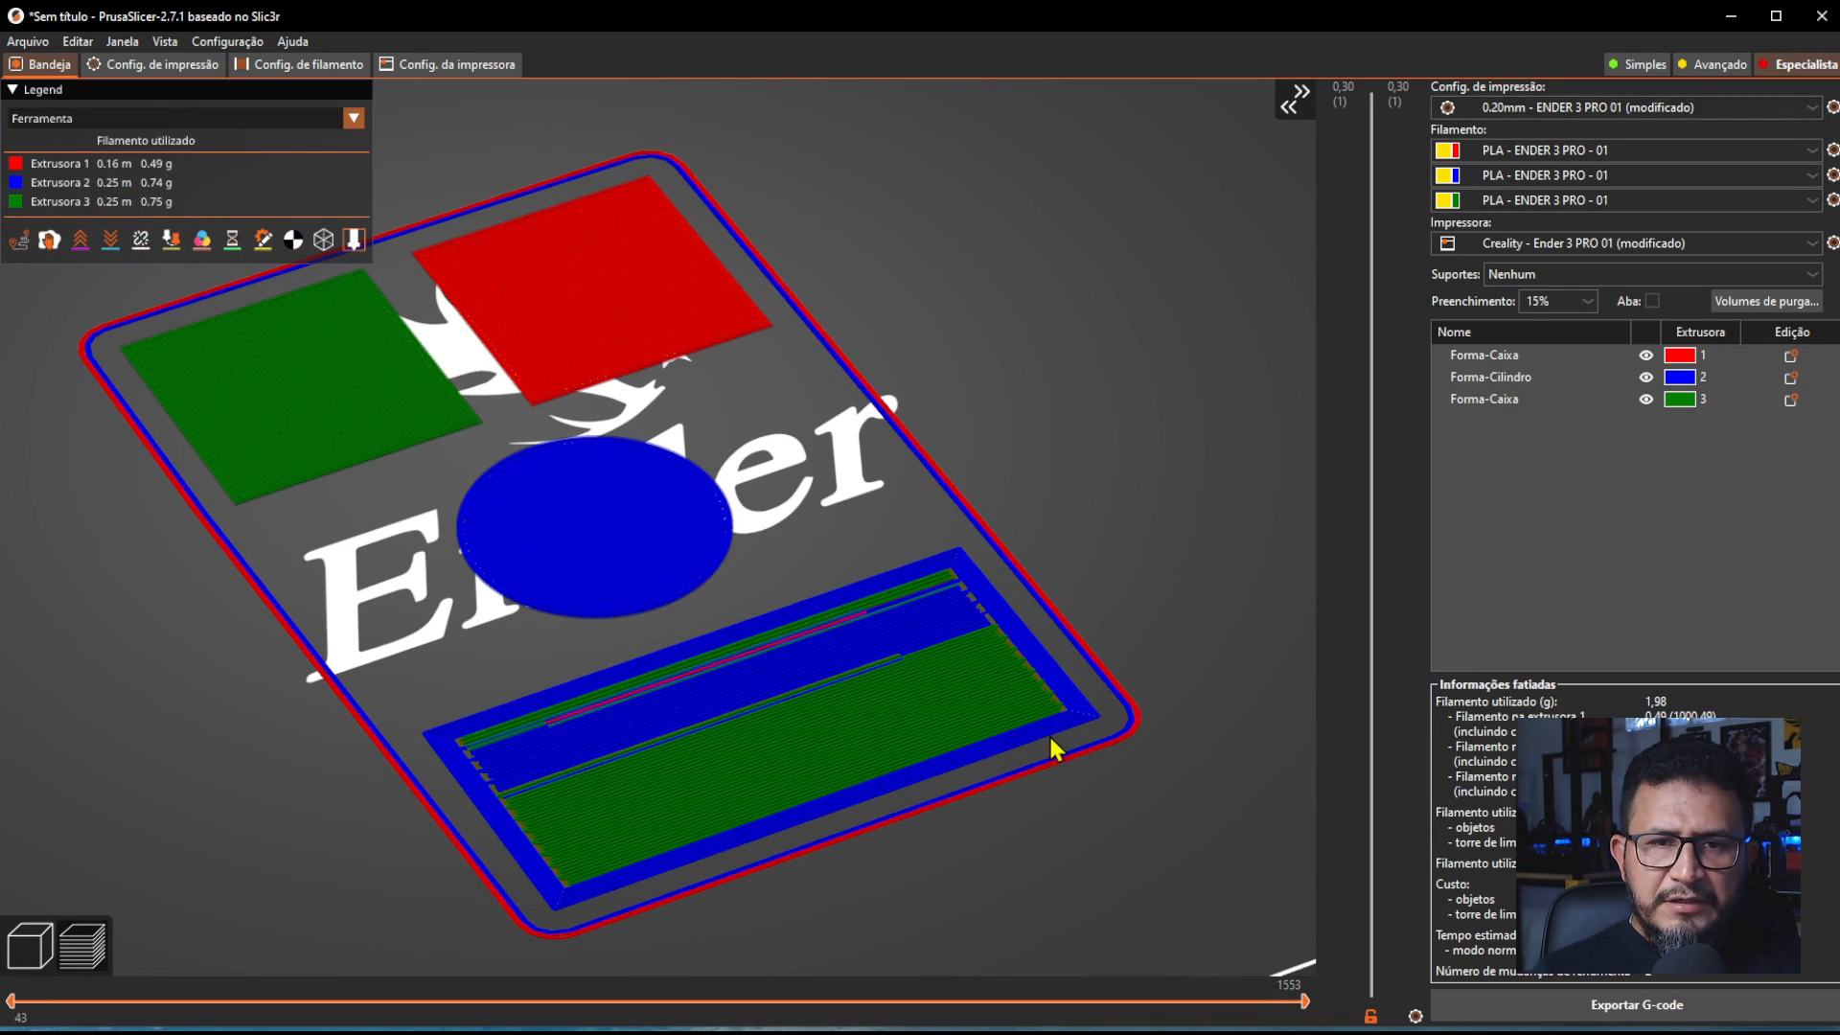
{"action": "scroll", "coordinate": [876, 400], "scroll_direction": "up", "scroll_amount": 1}
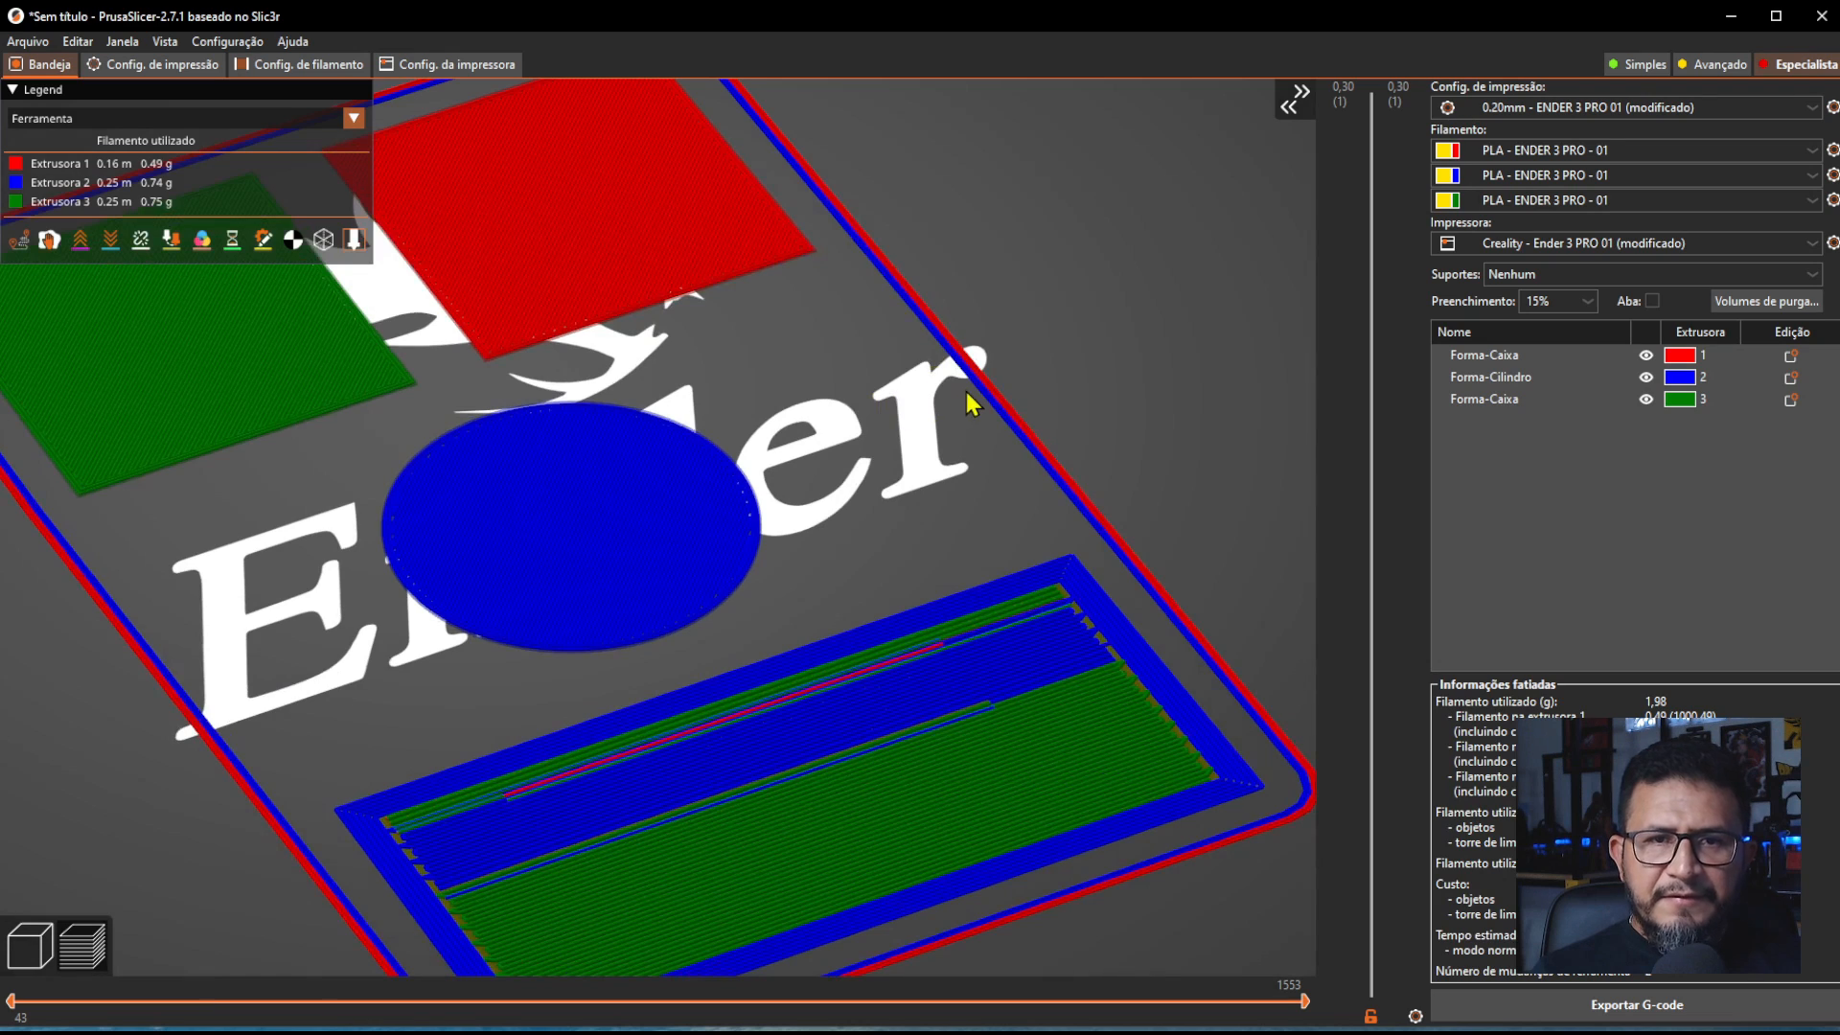
{"action": "scroll", "coordinate": [843, 436], "scroll_direction": "up", "scroll_amount": 2}
{"action": "scroll", "coordinate": [776, 464], "scroll_direction": "up", "scroll_amount": 2}
{"action": "scroll", "coordinate": [948, 429], "scroll_direction": "up", "scroll_amount": 2}
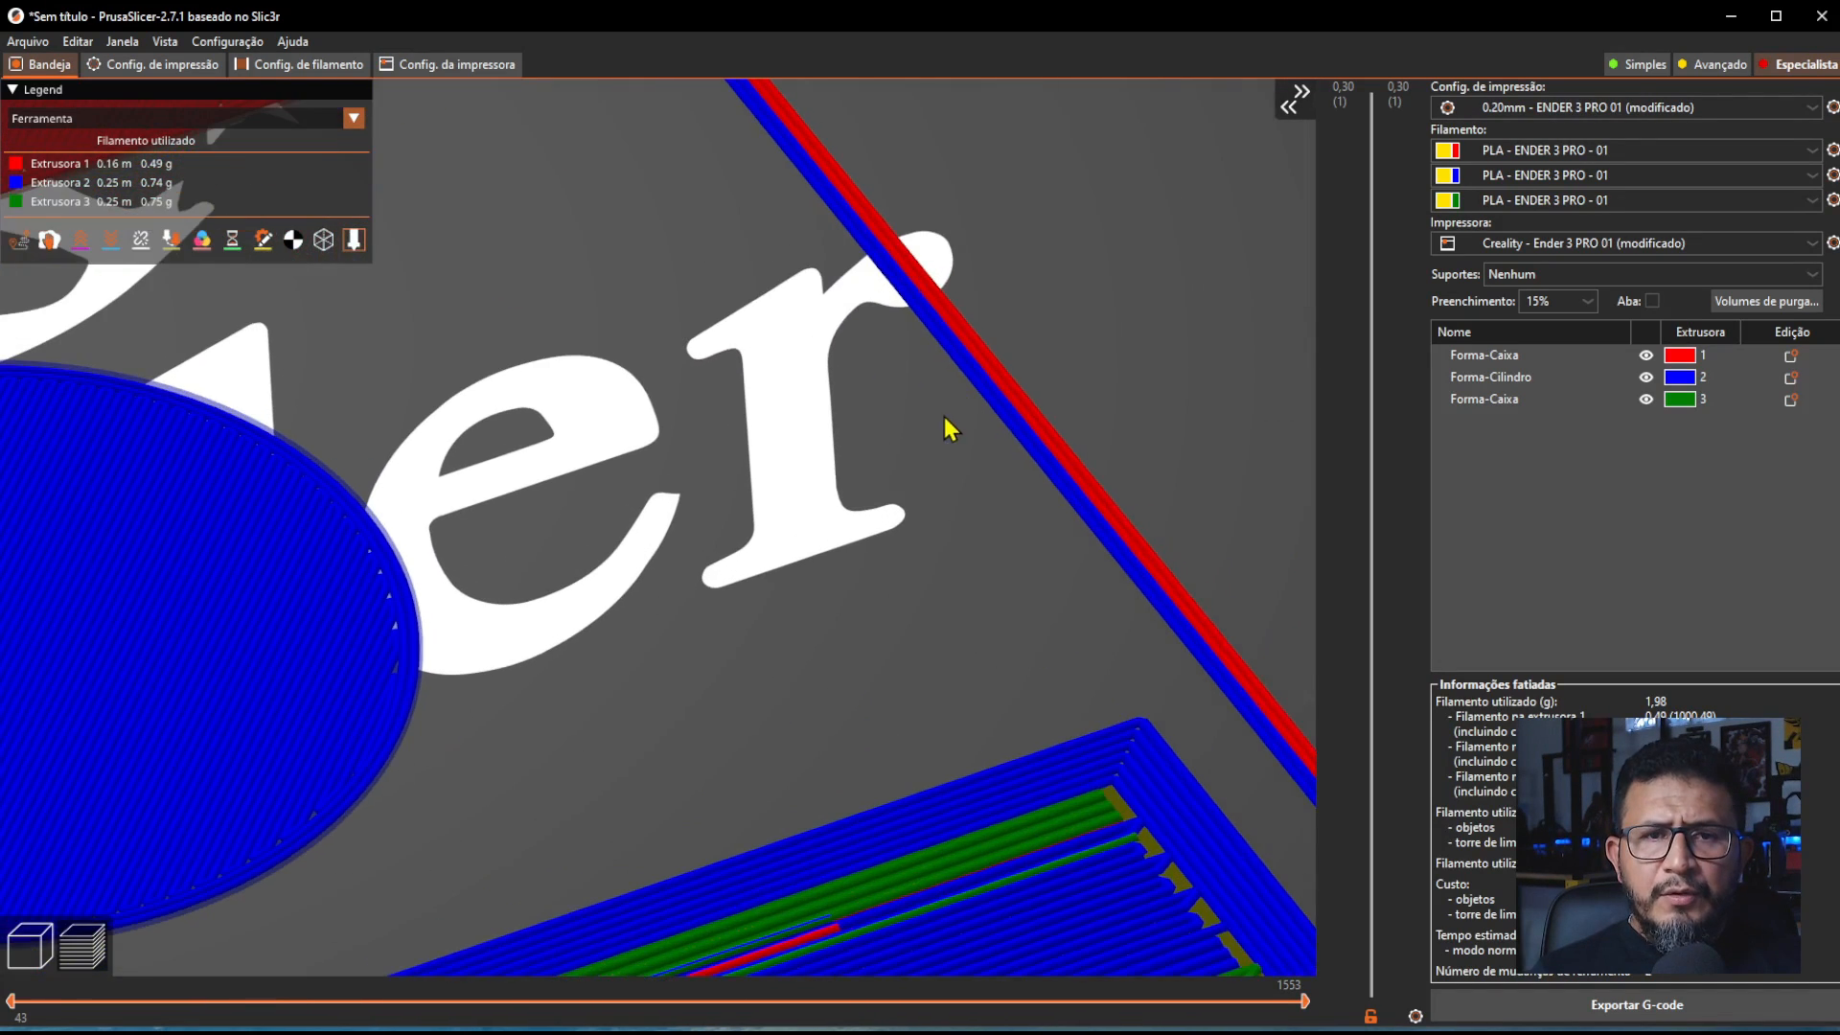
{"action": "scroll", "coordinate": [979, 400], "scroll_direction": "down", "scroll_amount": 6}
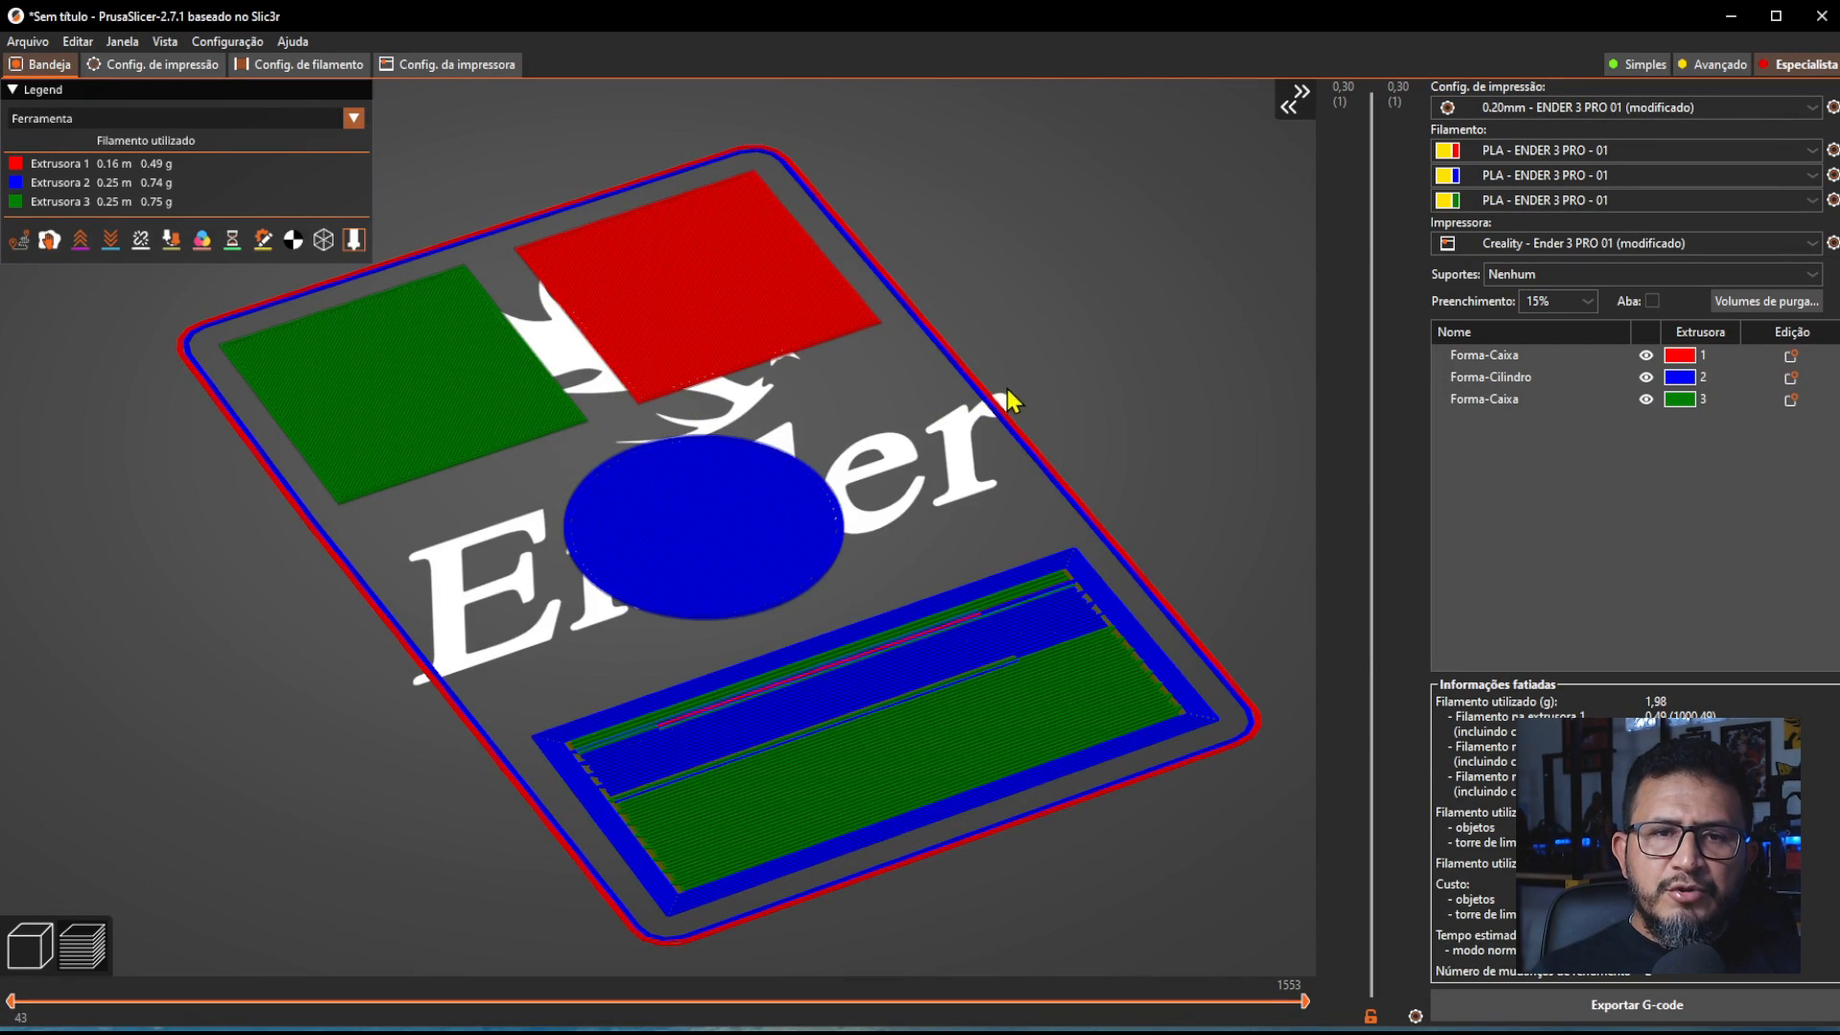
- Set the minimum number of skirt loops to 6 in the print settings and slice the plate again
{"action": "left_click", "coordinate": [153, 69]}
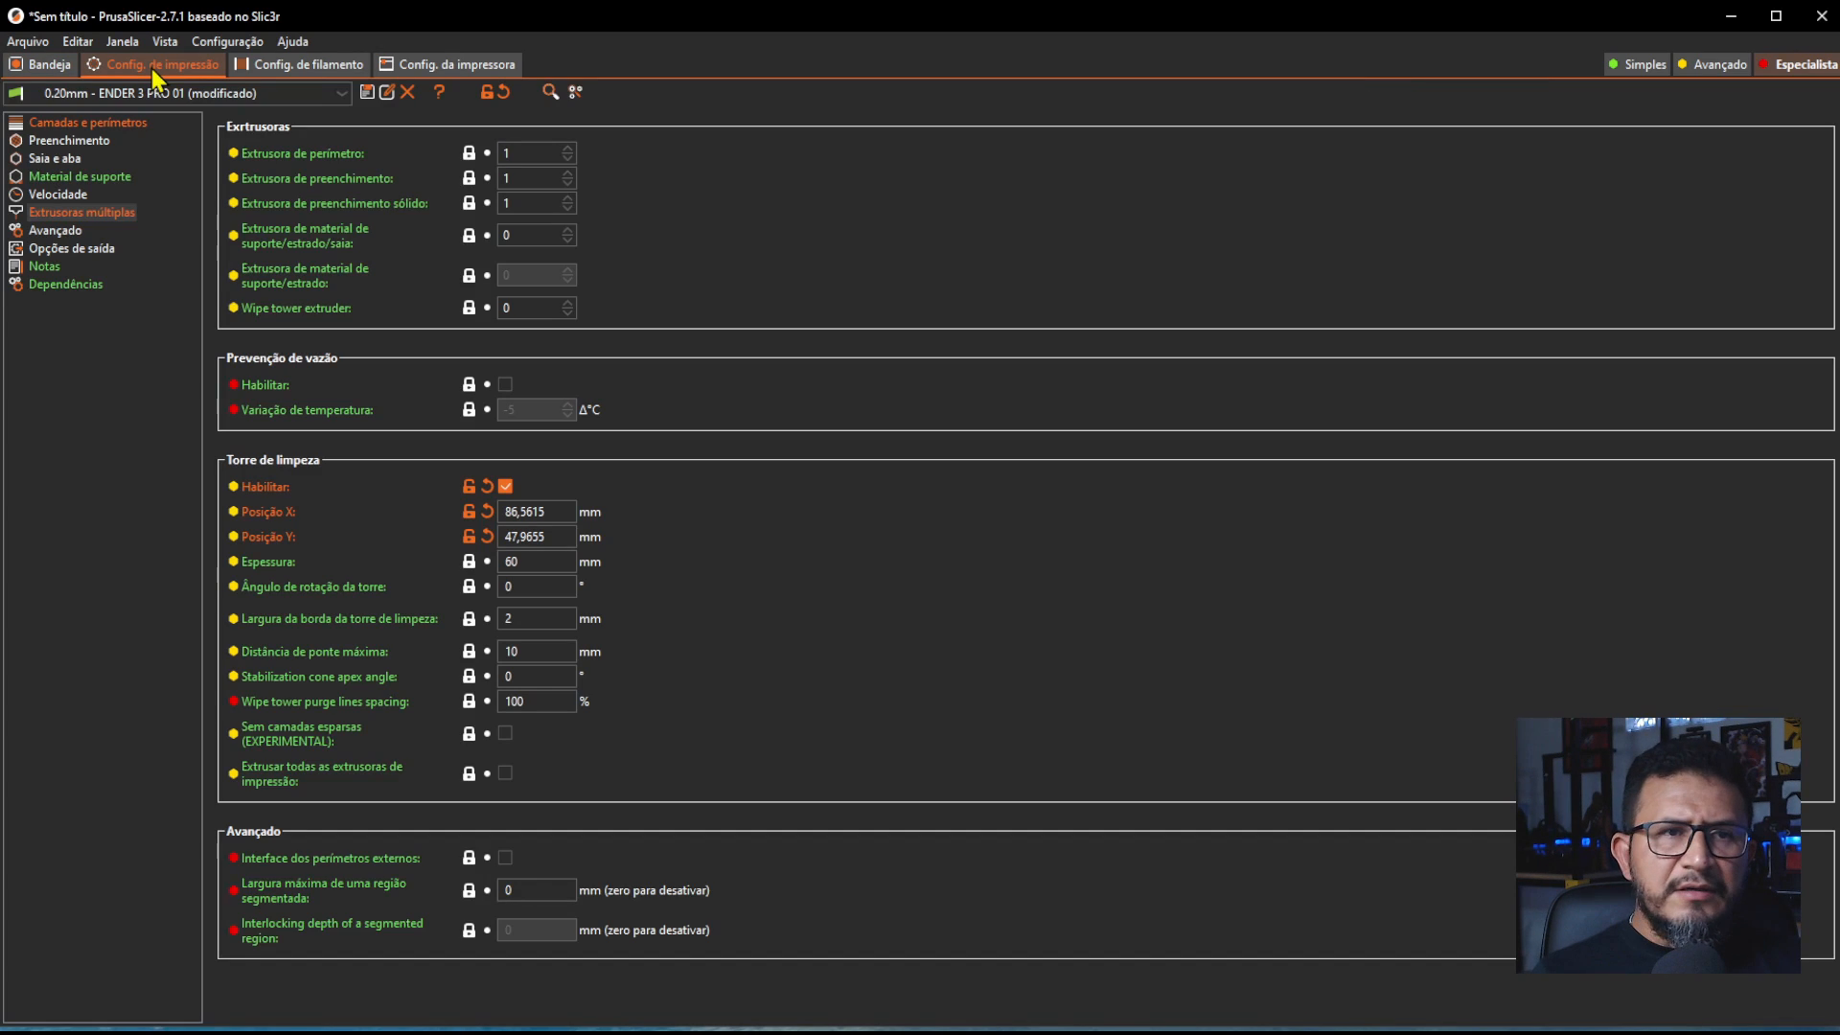
{"action": "left_click", "coordinate": [60, 159]}
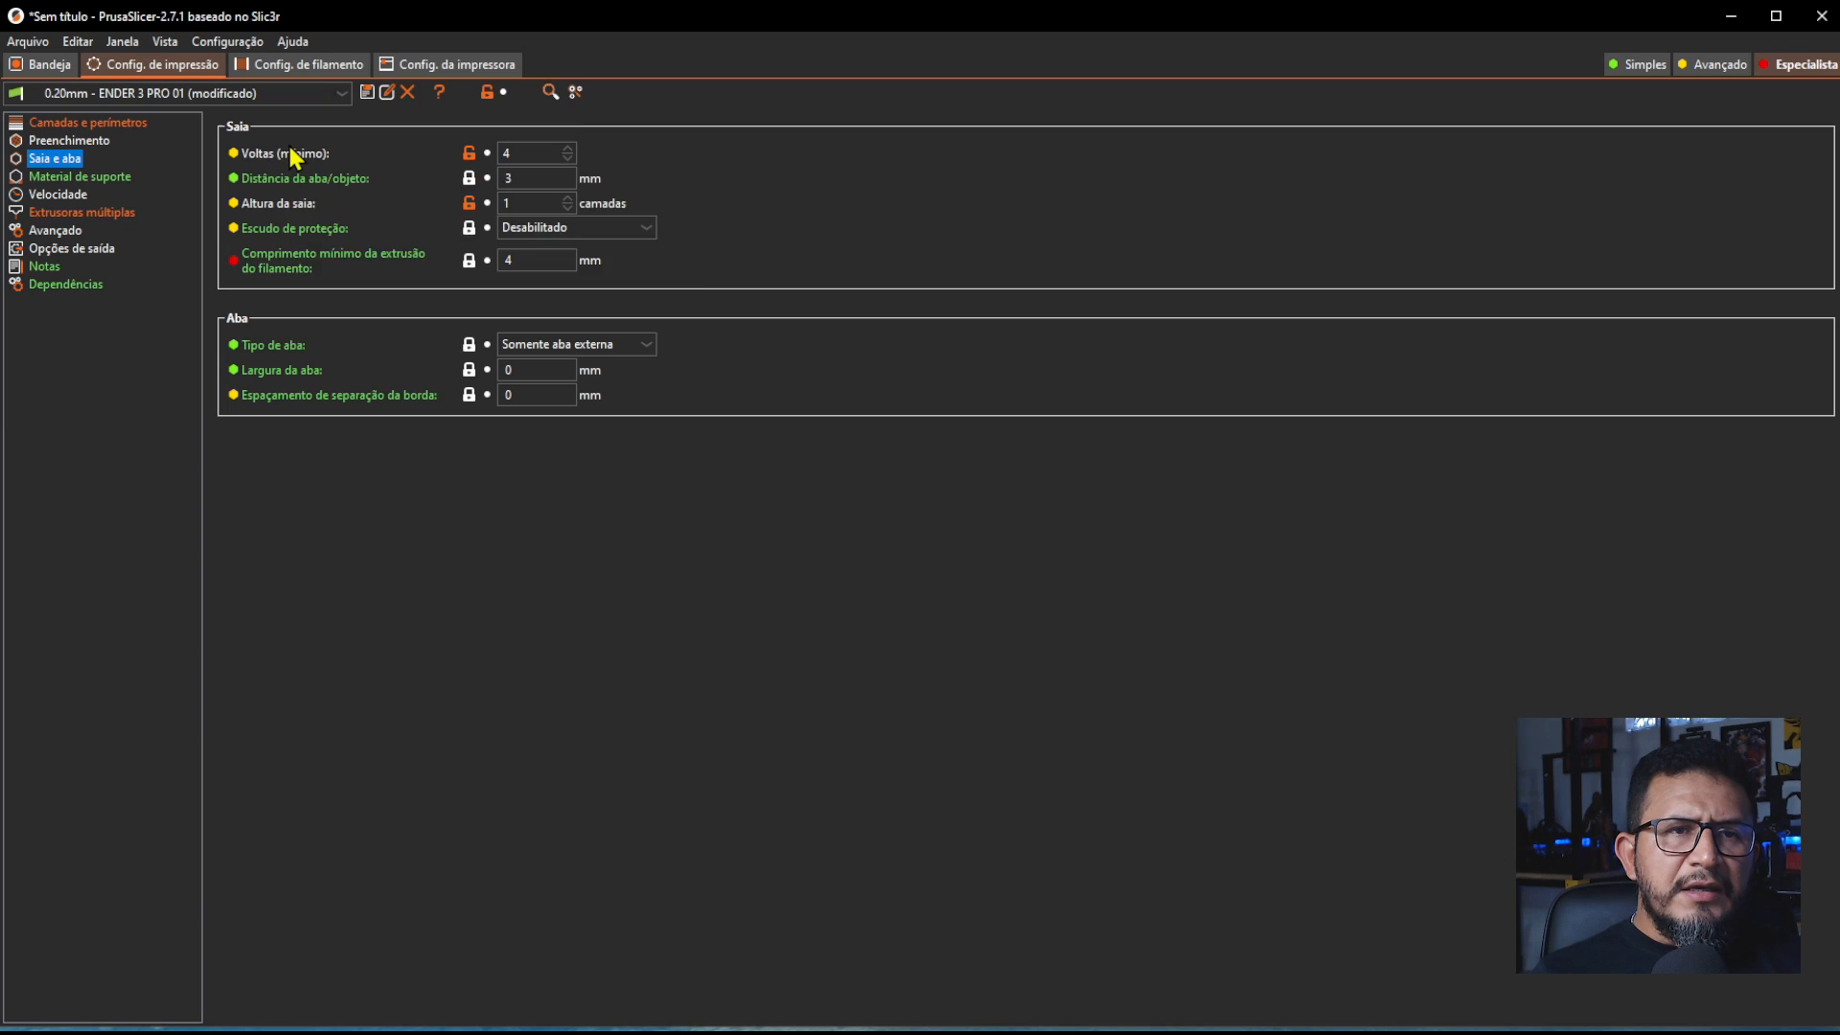
{"action": "mouse_move", "coordinate": [320, 161]}
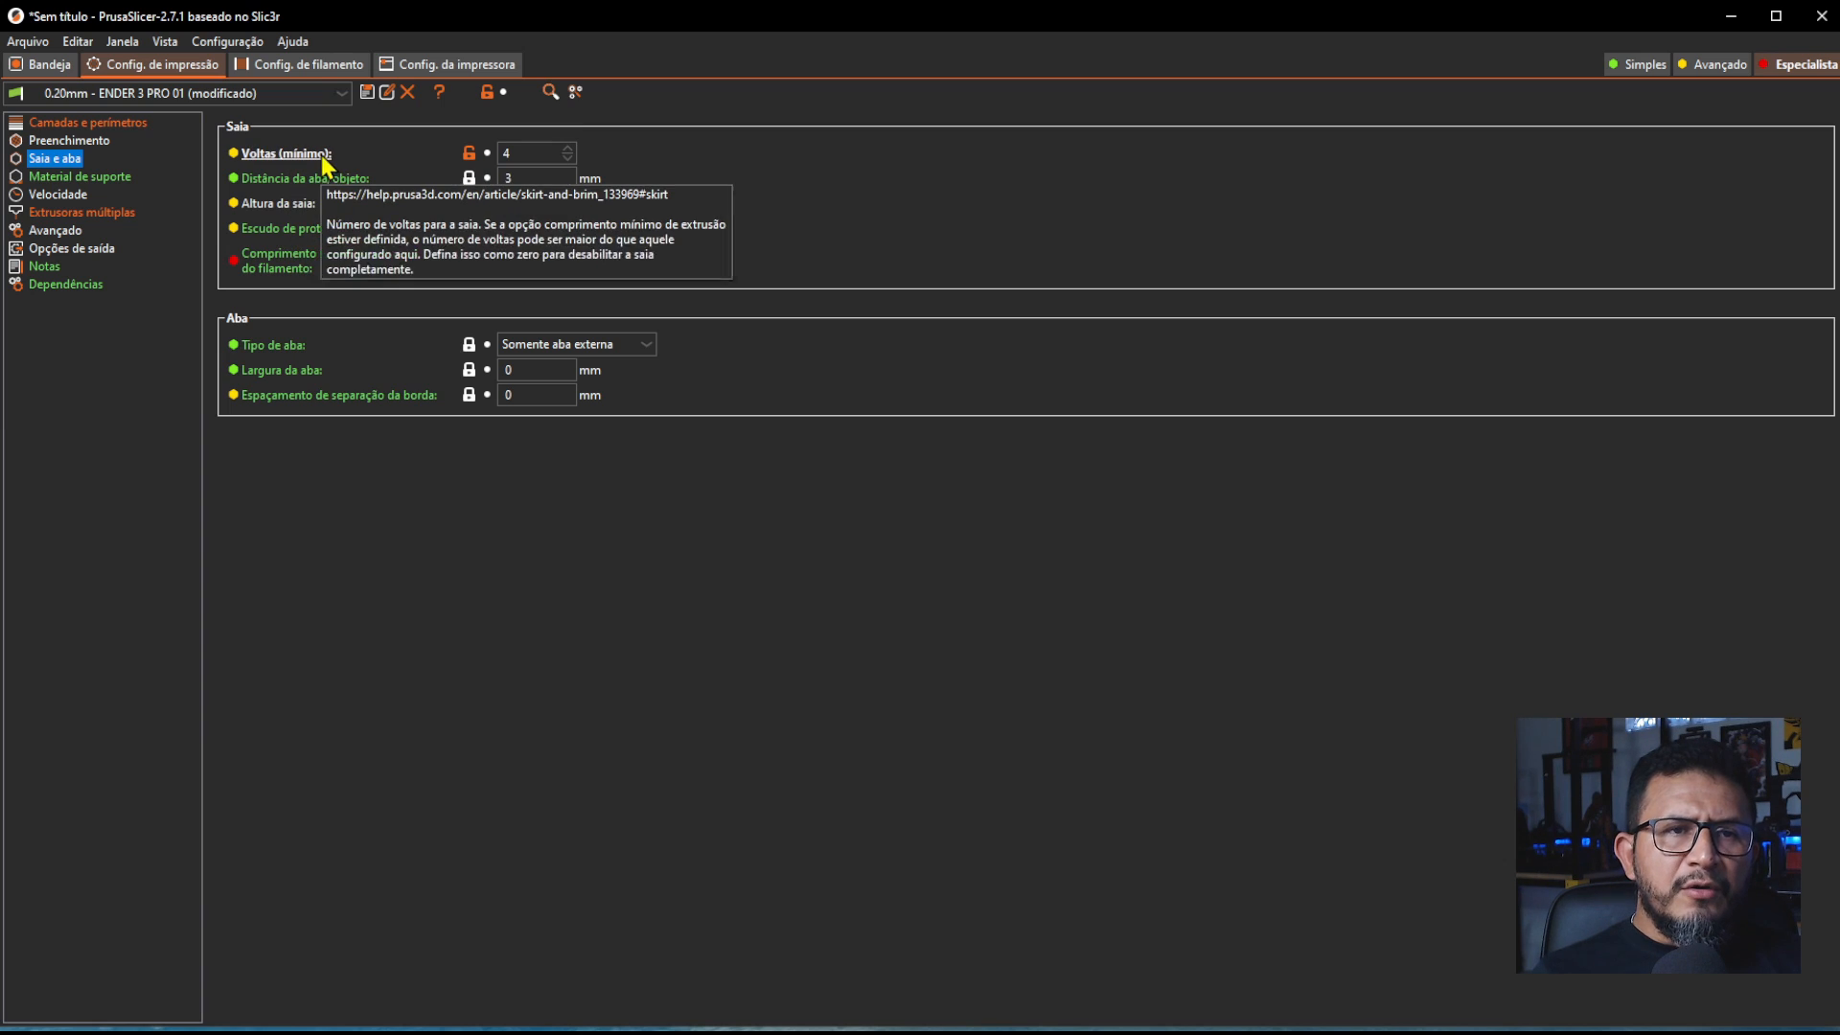
{"action": "left_click", "coordinate": [569, 149]}
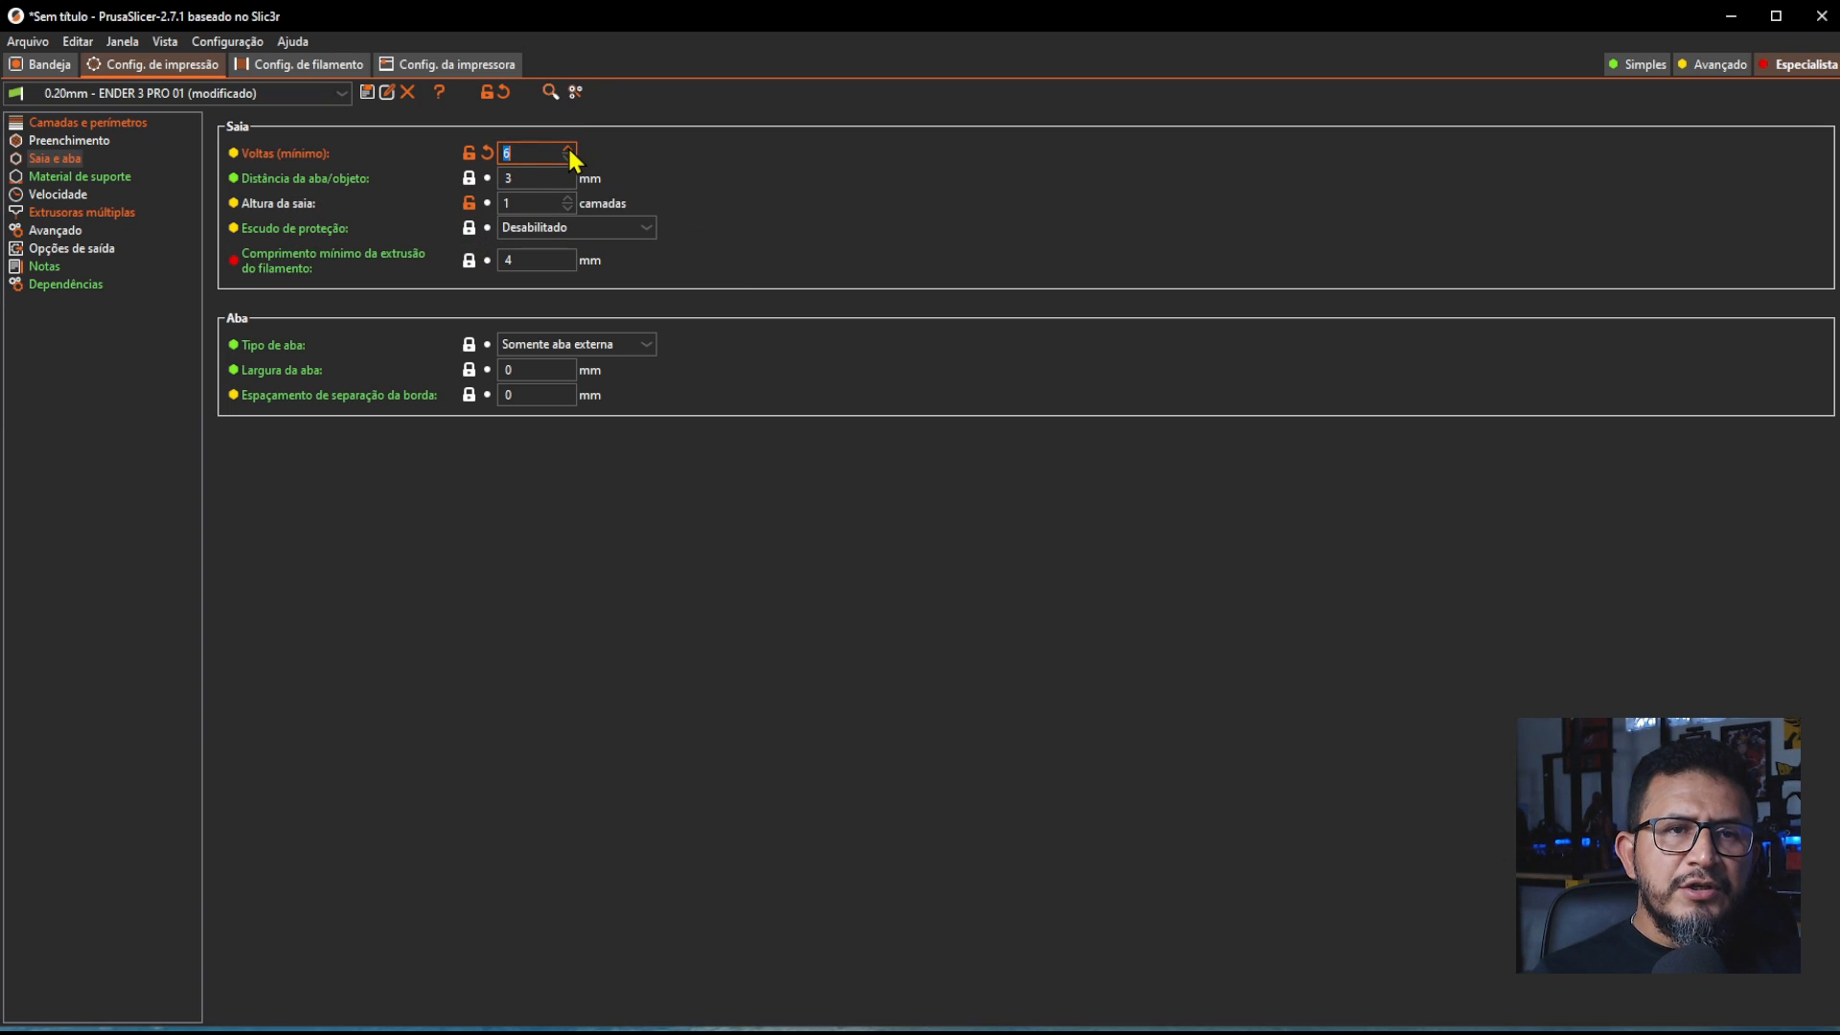
{"action": "left_click", "coordinate": [50, 67]}
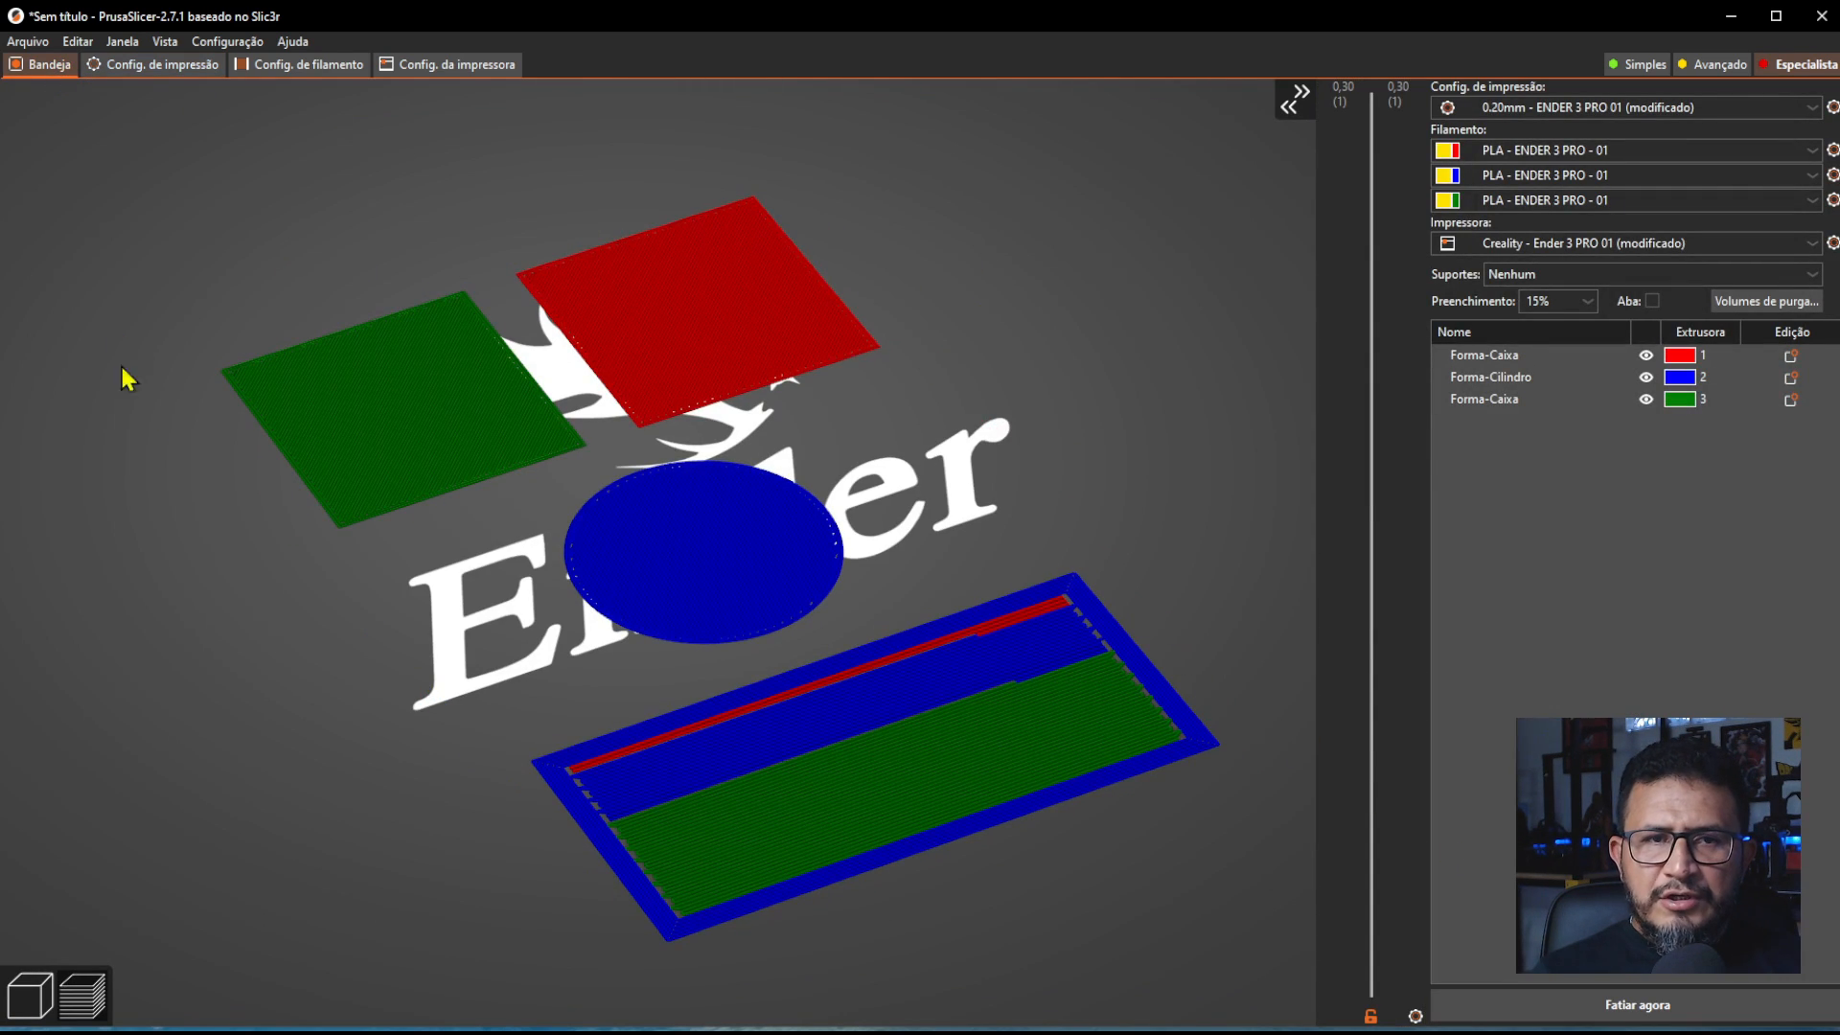
{"action": "left_click", "coordinate": [1562, 1019]}
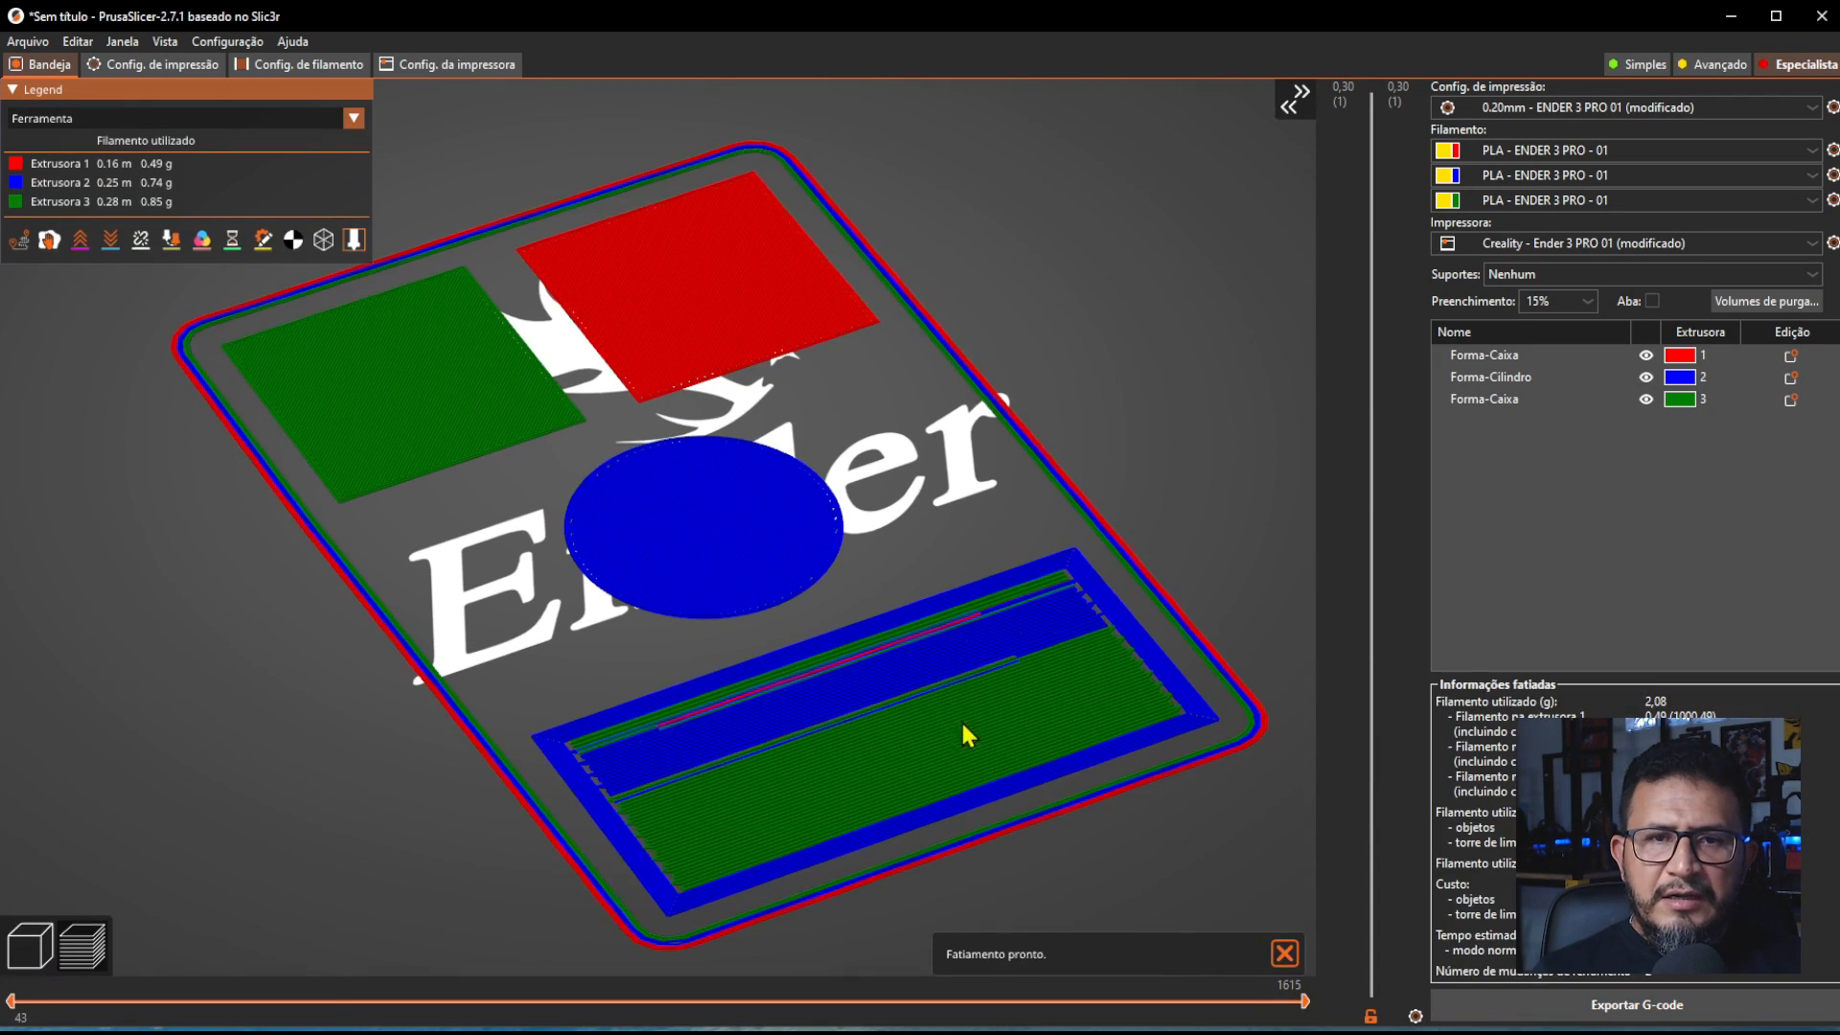
- Examine the skirt around the shapes up close to check which extruders print its loops
{"action": "scroll", "coordinate": [1064, 414], "scroll_direction": "up", "scroll_amount": 2}
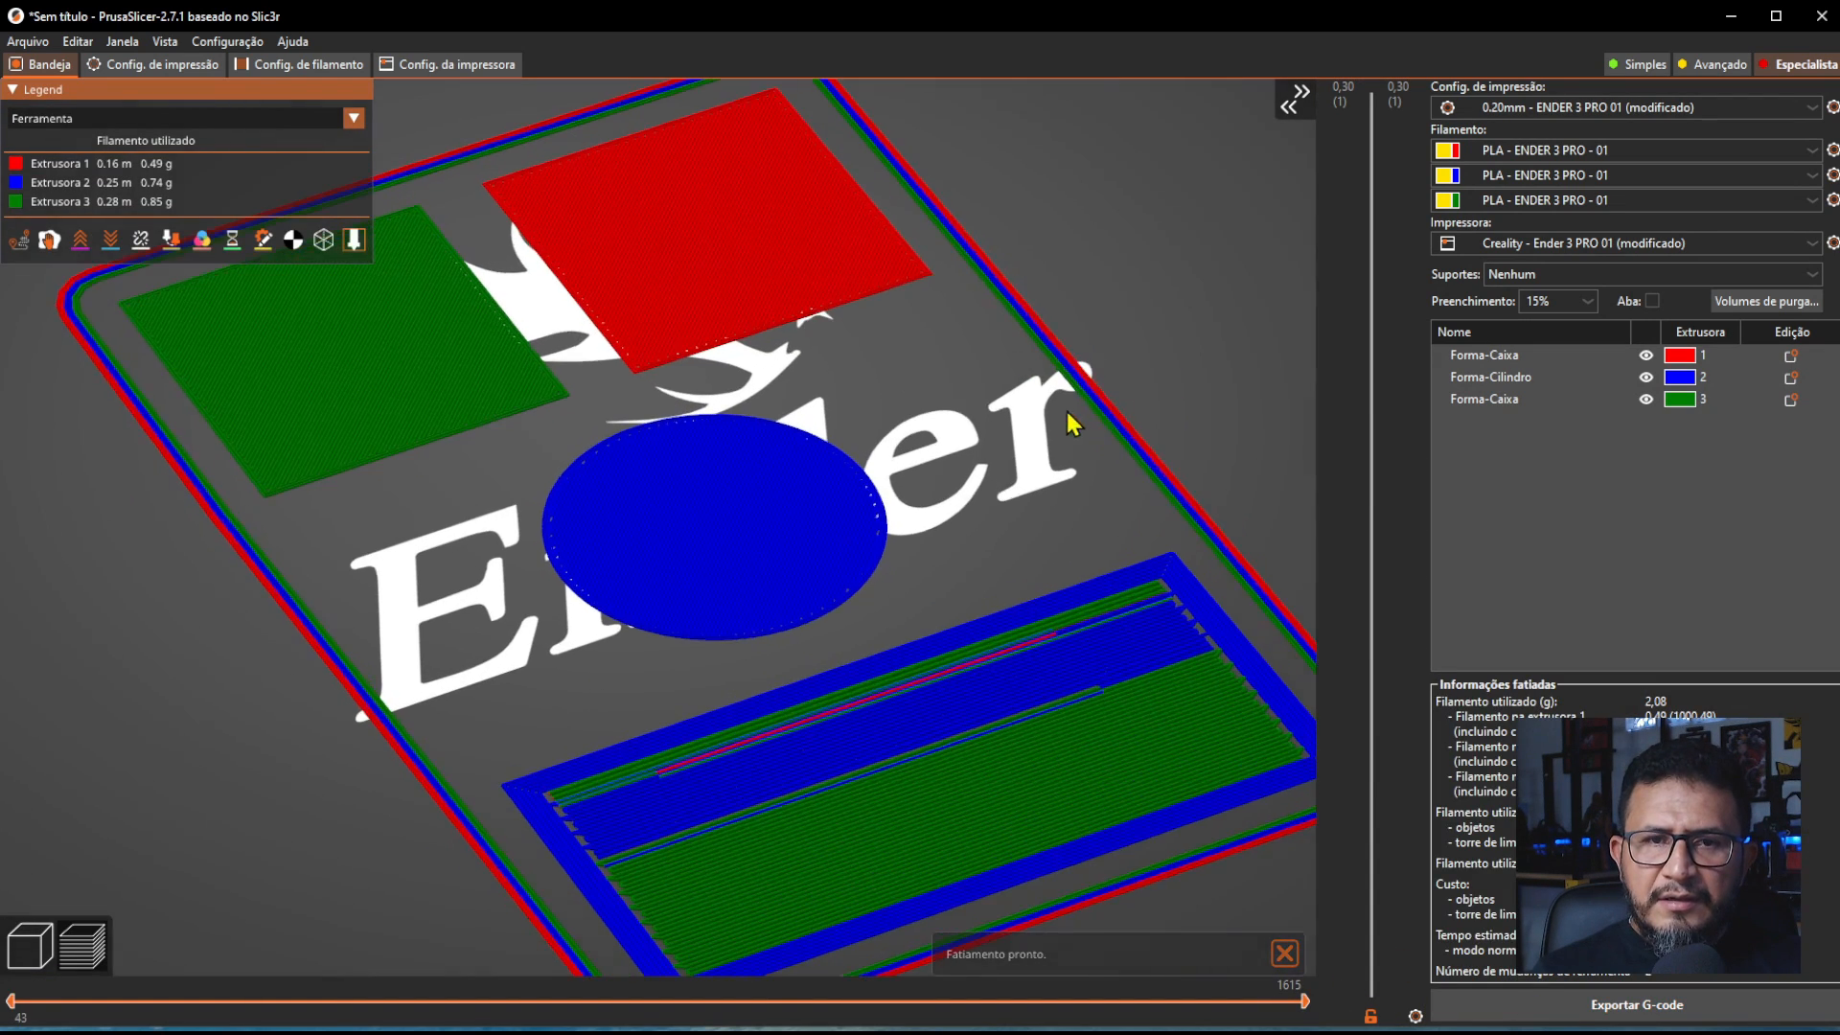
{"action": "right_click_drag", "start_coordinate": [1067, 412], "coordinate": [627, 486]}
{"action": "scroll", "coordinate": [863, 462], "scroll_direction": "up", "scroll_amount": 8}
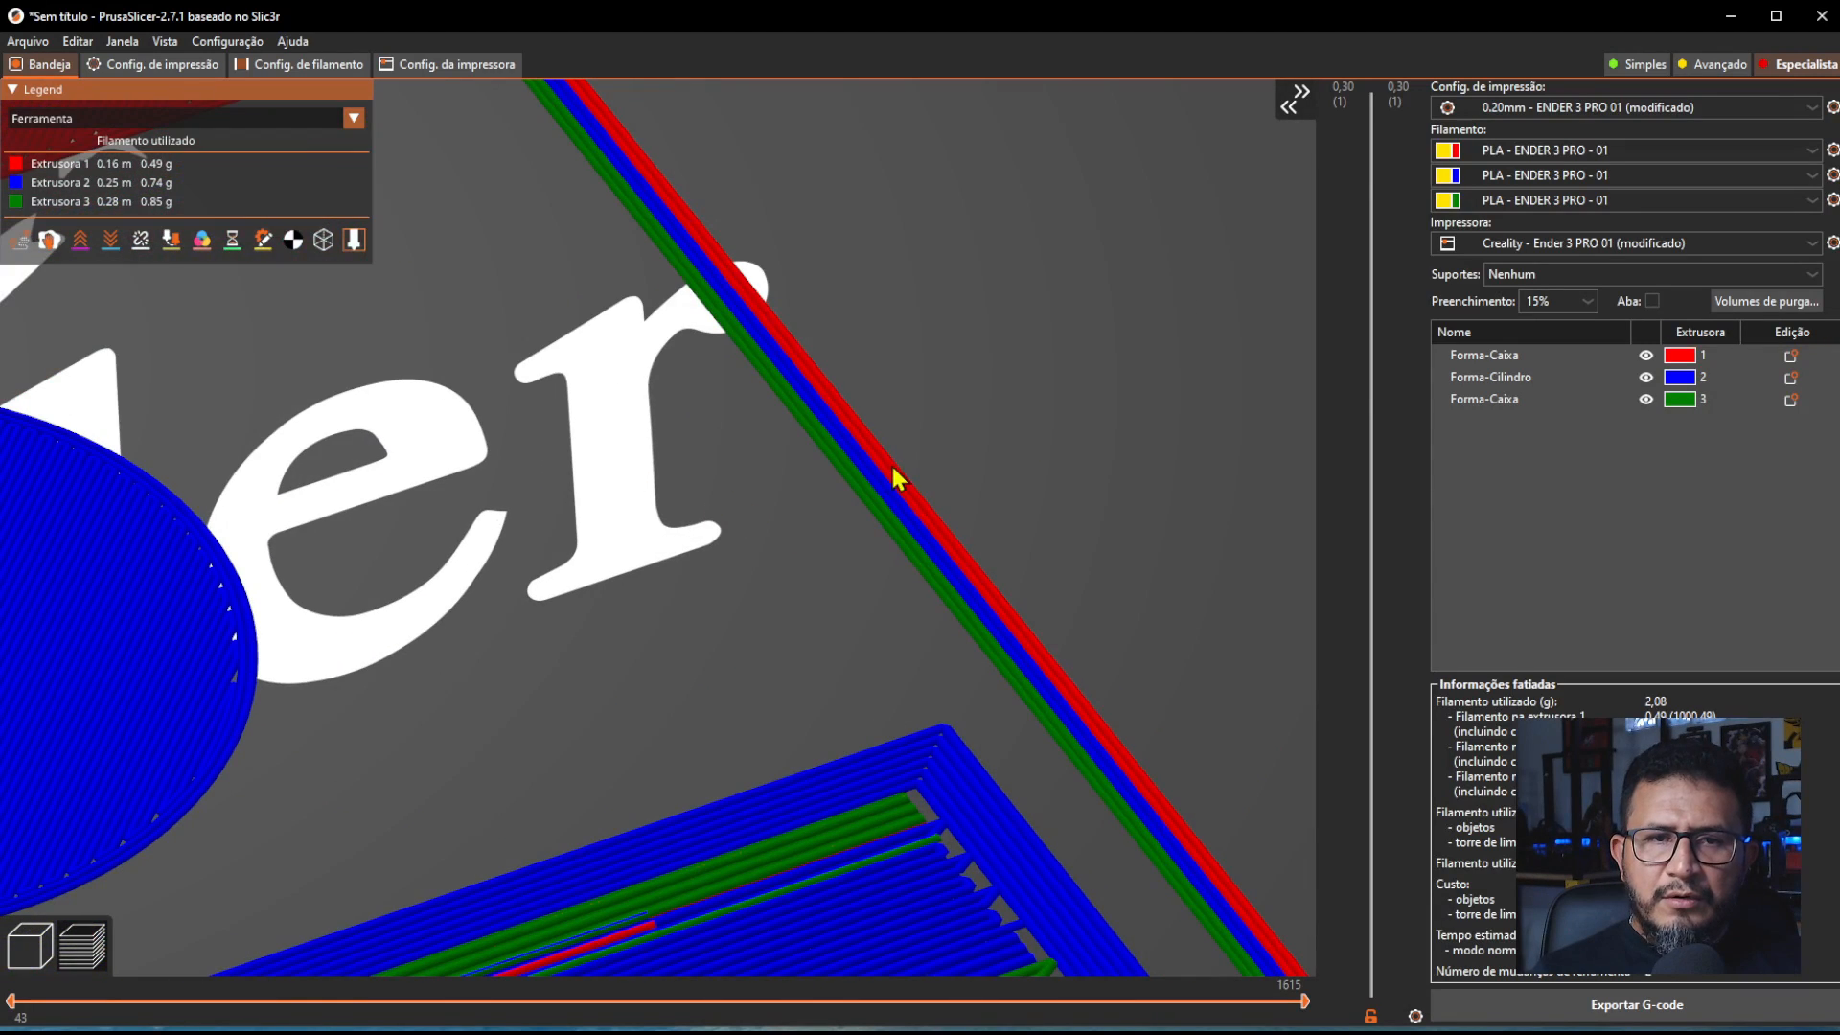
{"action": "scroll", "coordinate": [944, 487], "scroll_direction": "down", "scroll_amount": 3}
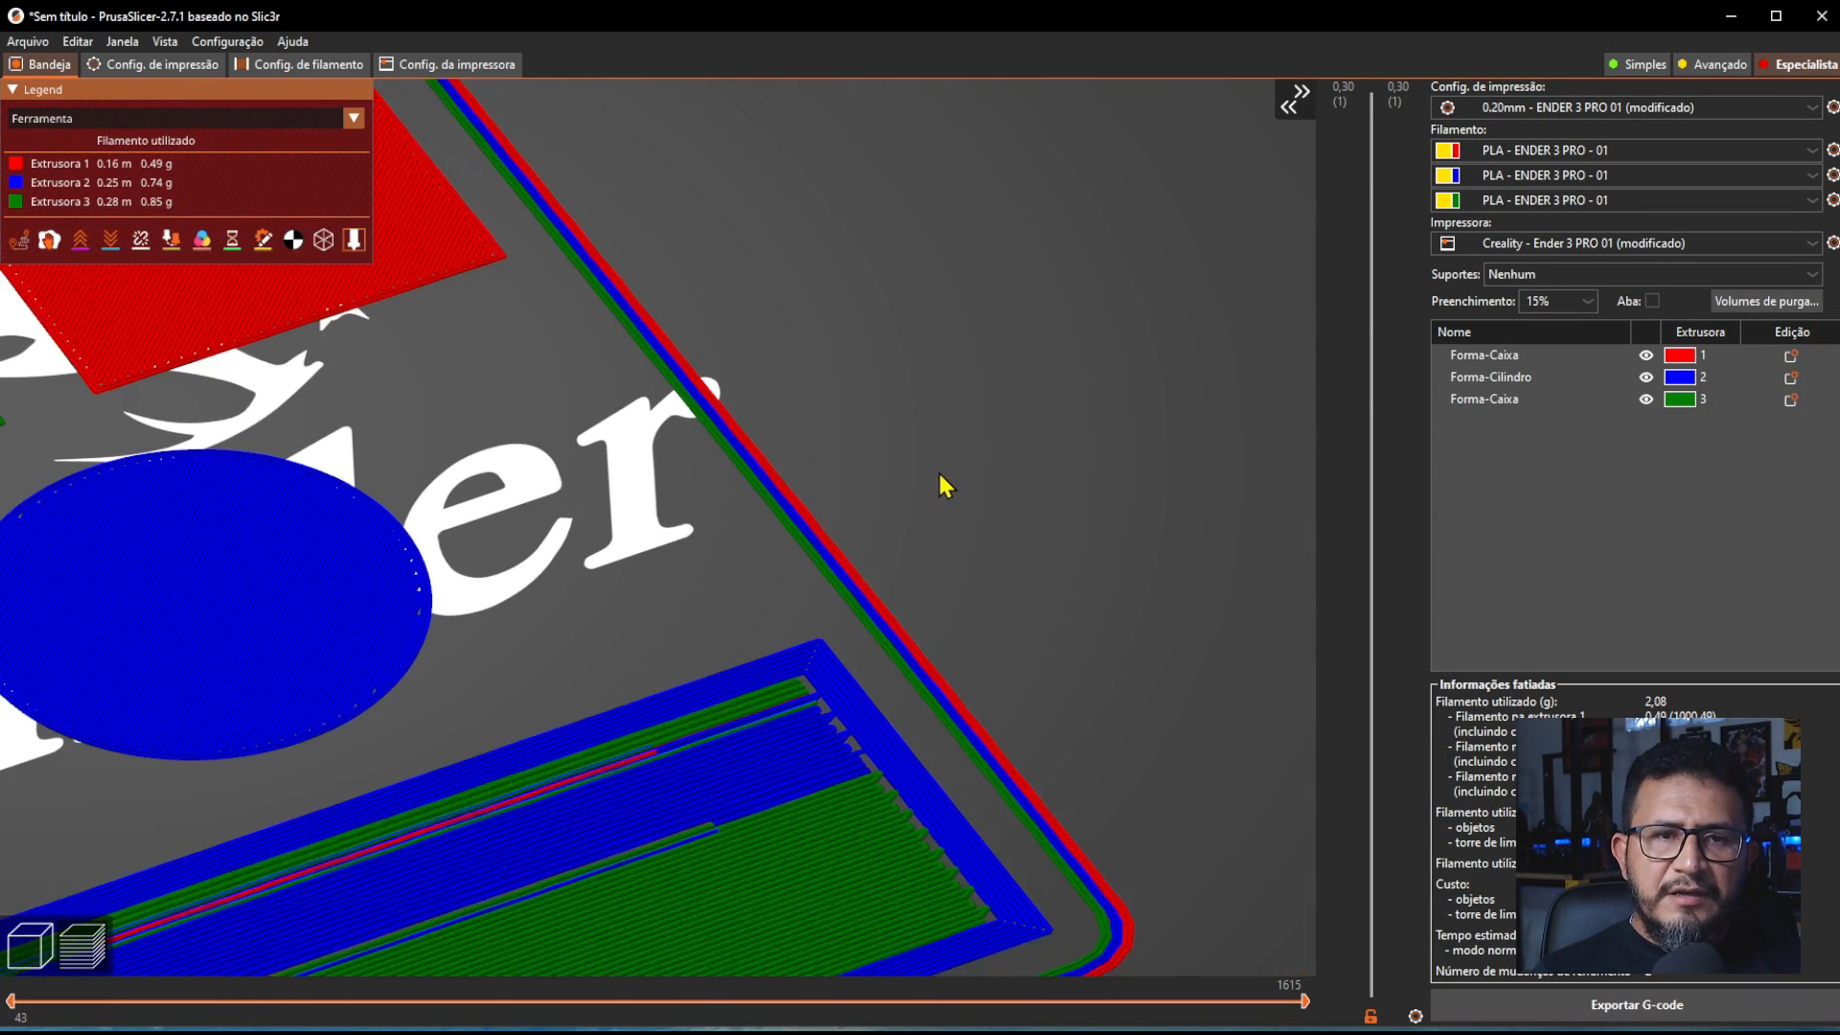
{"action": "scroll", "coordinate": [939, 487], "scroll_direction": "down", "scroll_amount": 5}
{"action": "right_click_drag", "start_coordinate": [616, 526], "coordinate": [926, 514]}
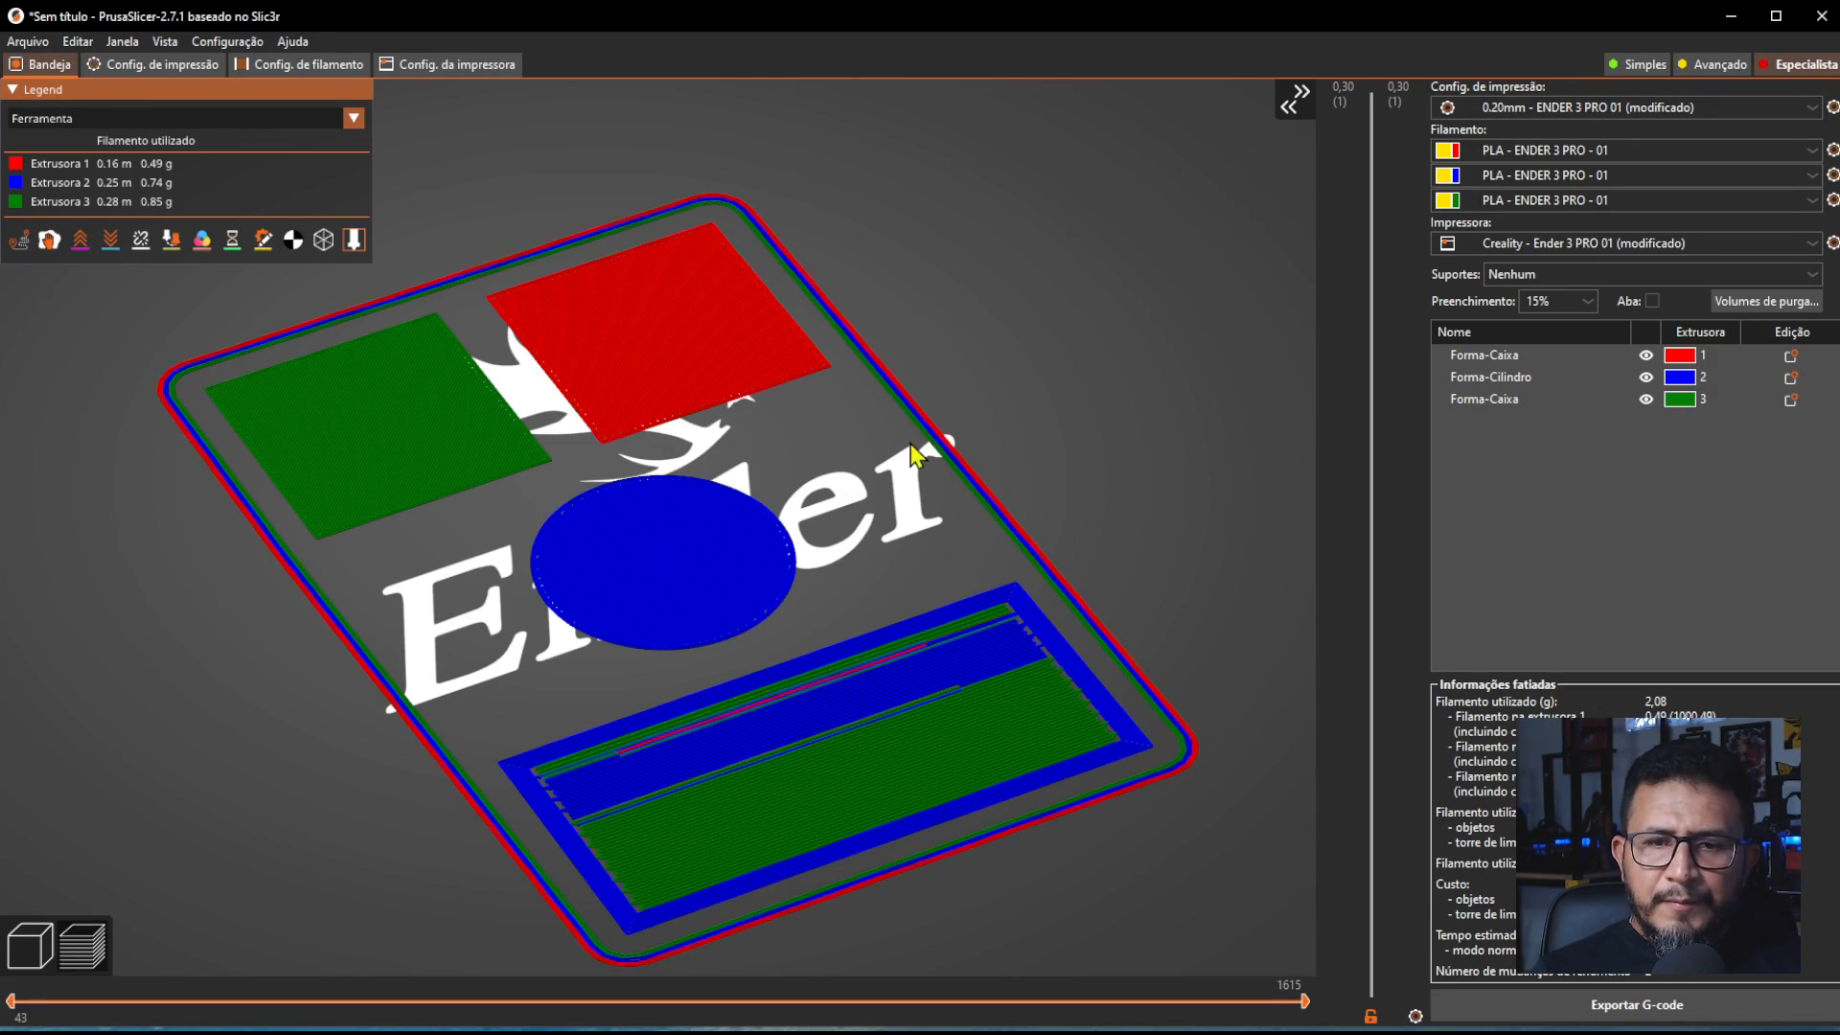
{"action": "scroll", "coordinate": [711, 429], "scroll_direction": "down", "scroll_amount": 4}
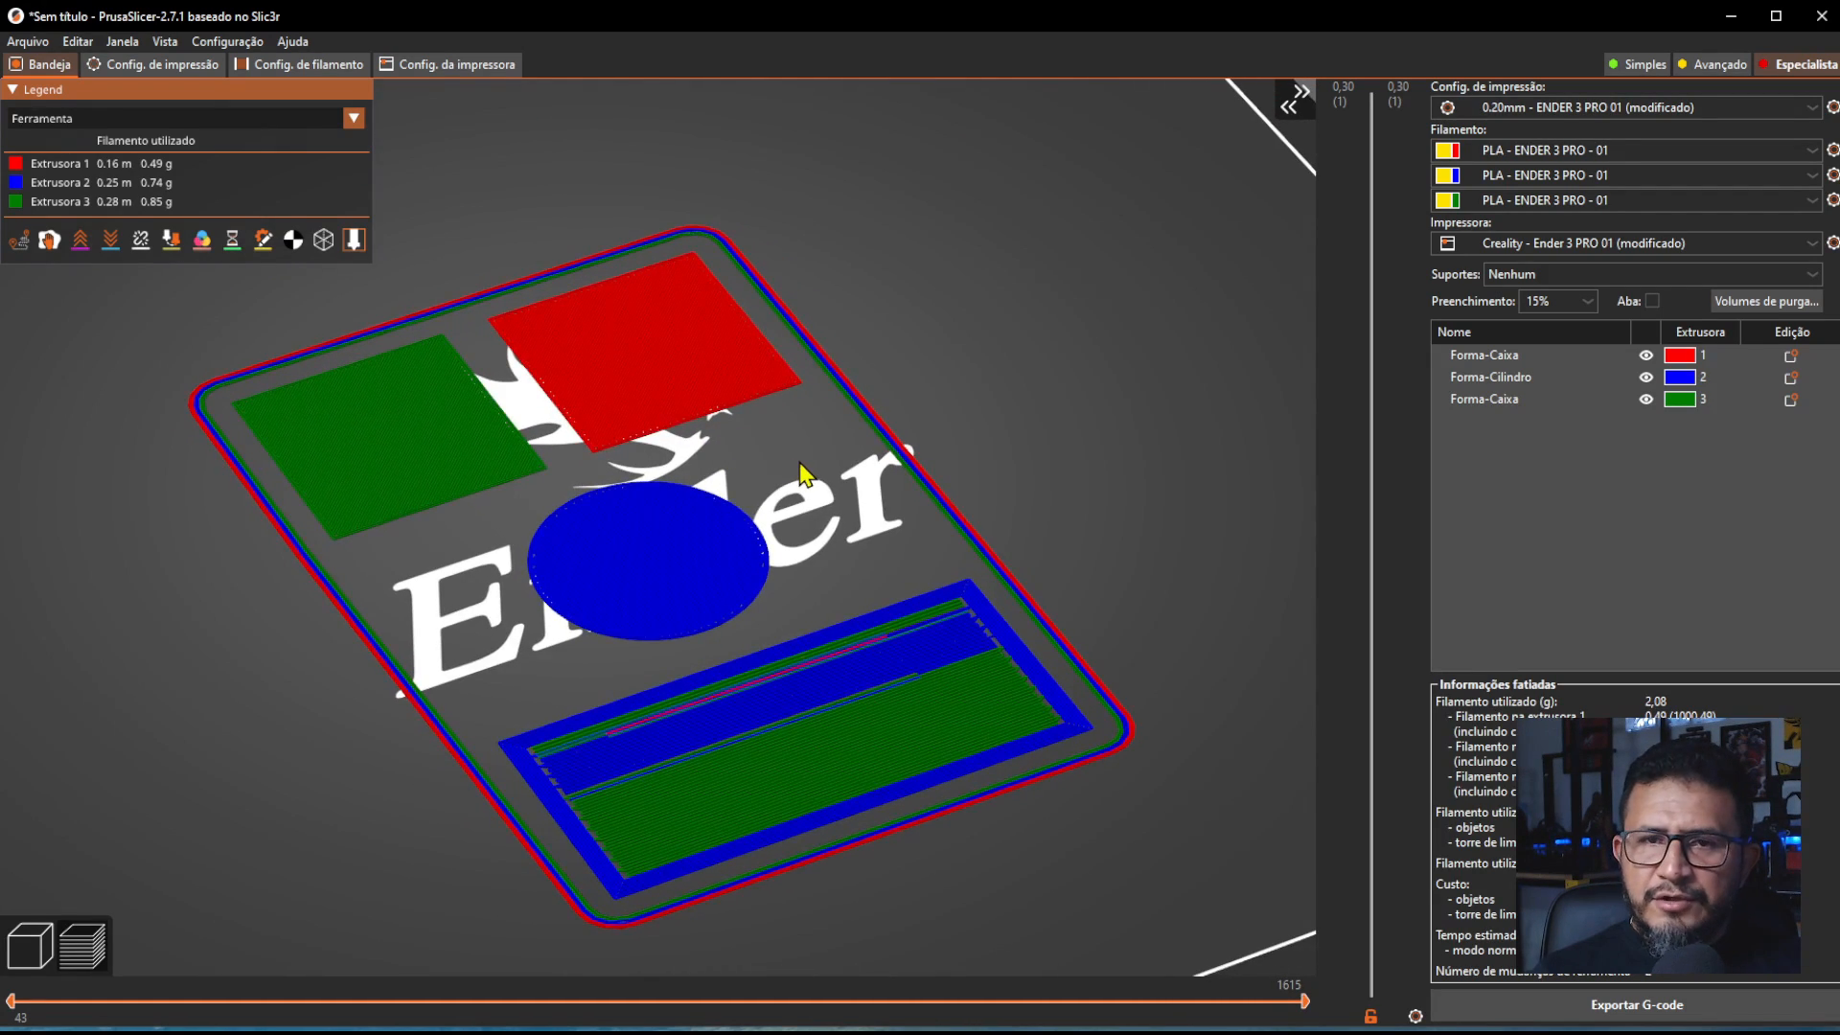
{"action": "left_click_drag", "start_coordinate": [798, 471], "coordinate": [805, 467]}
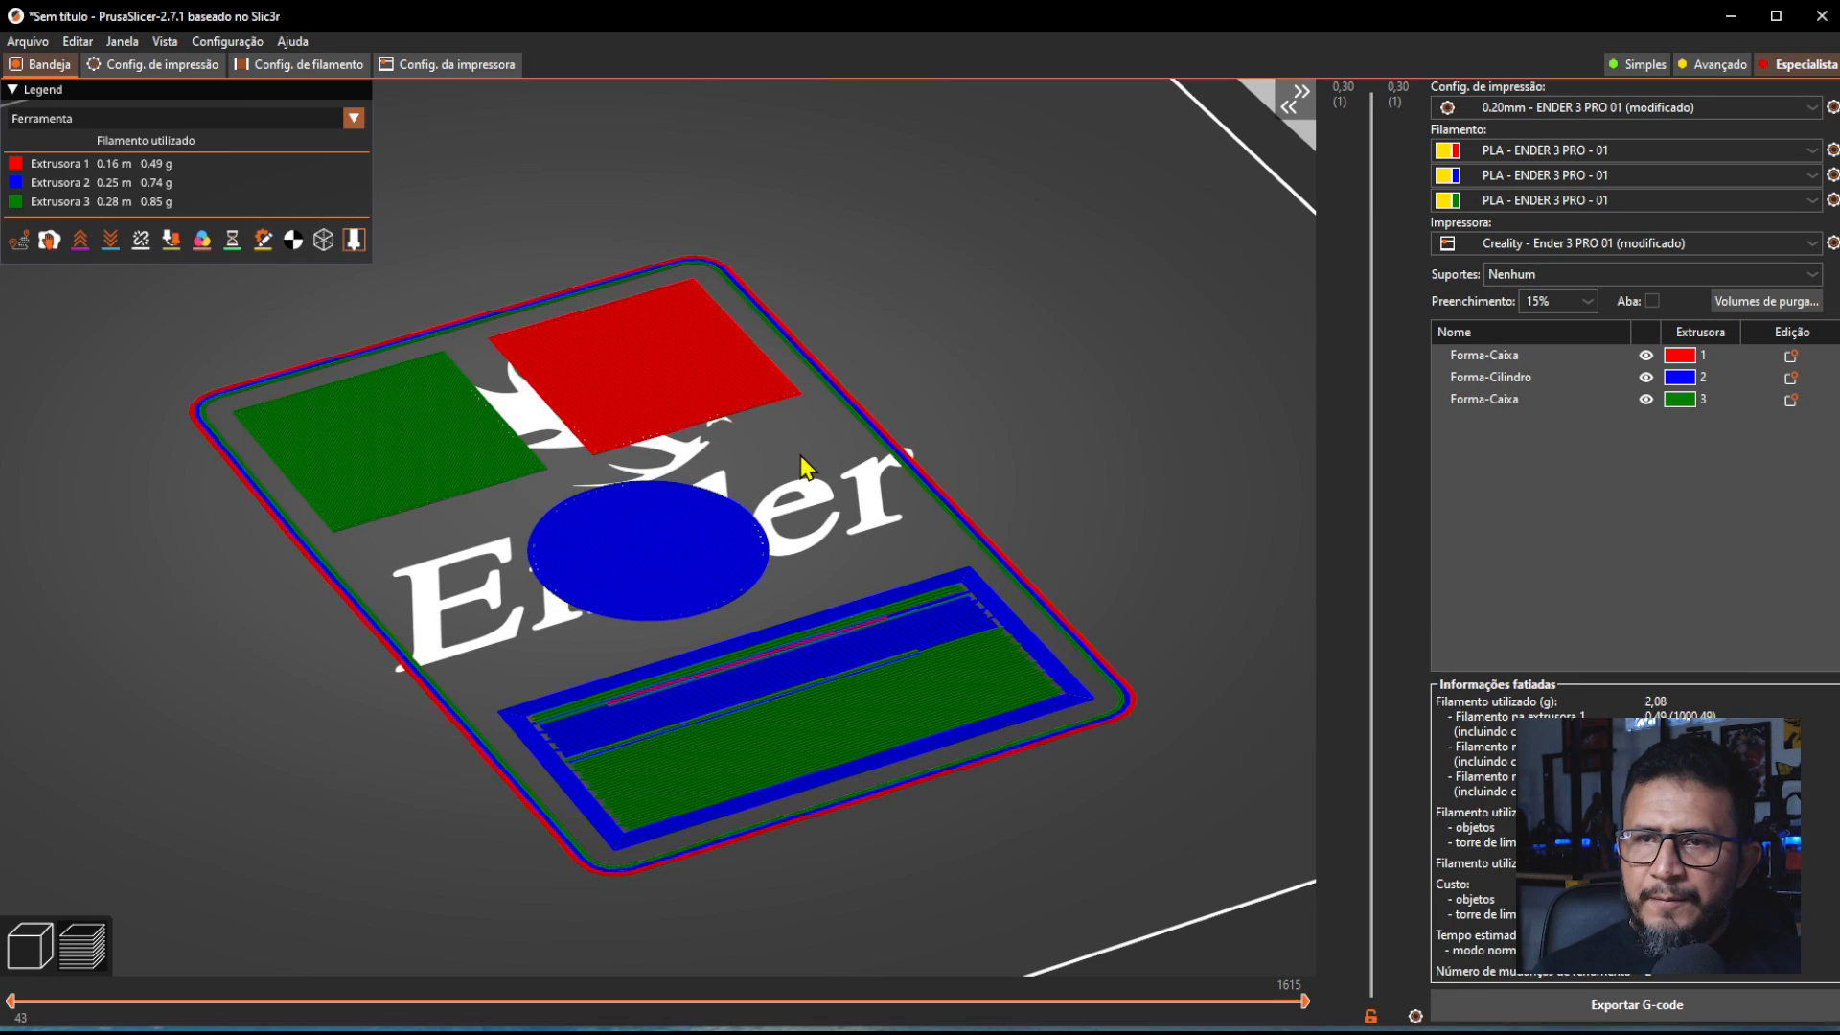
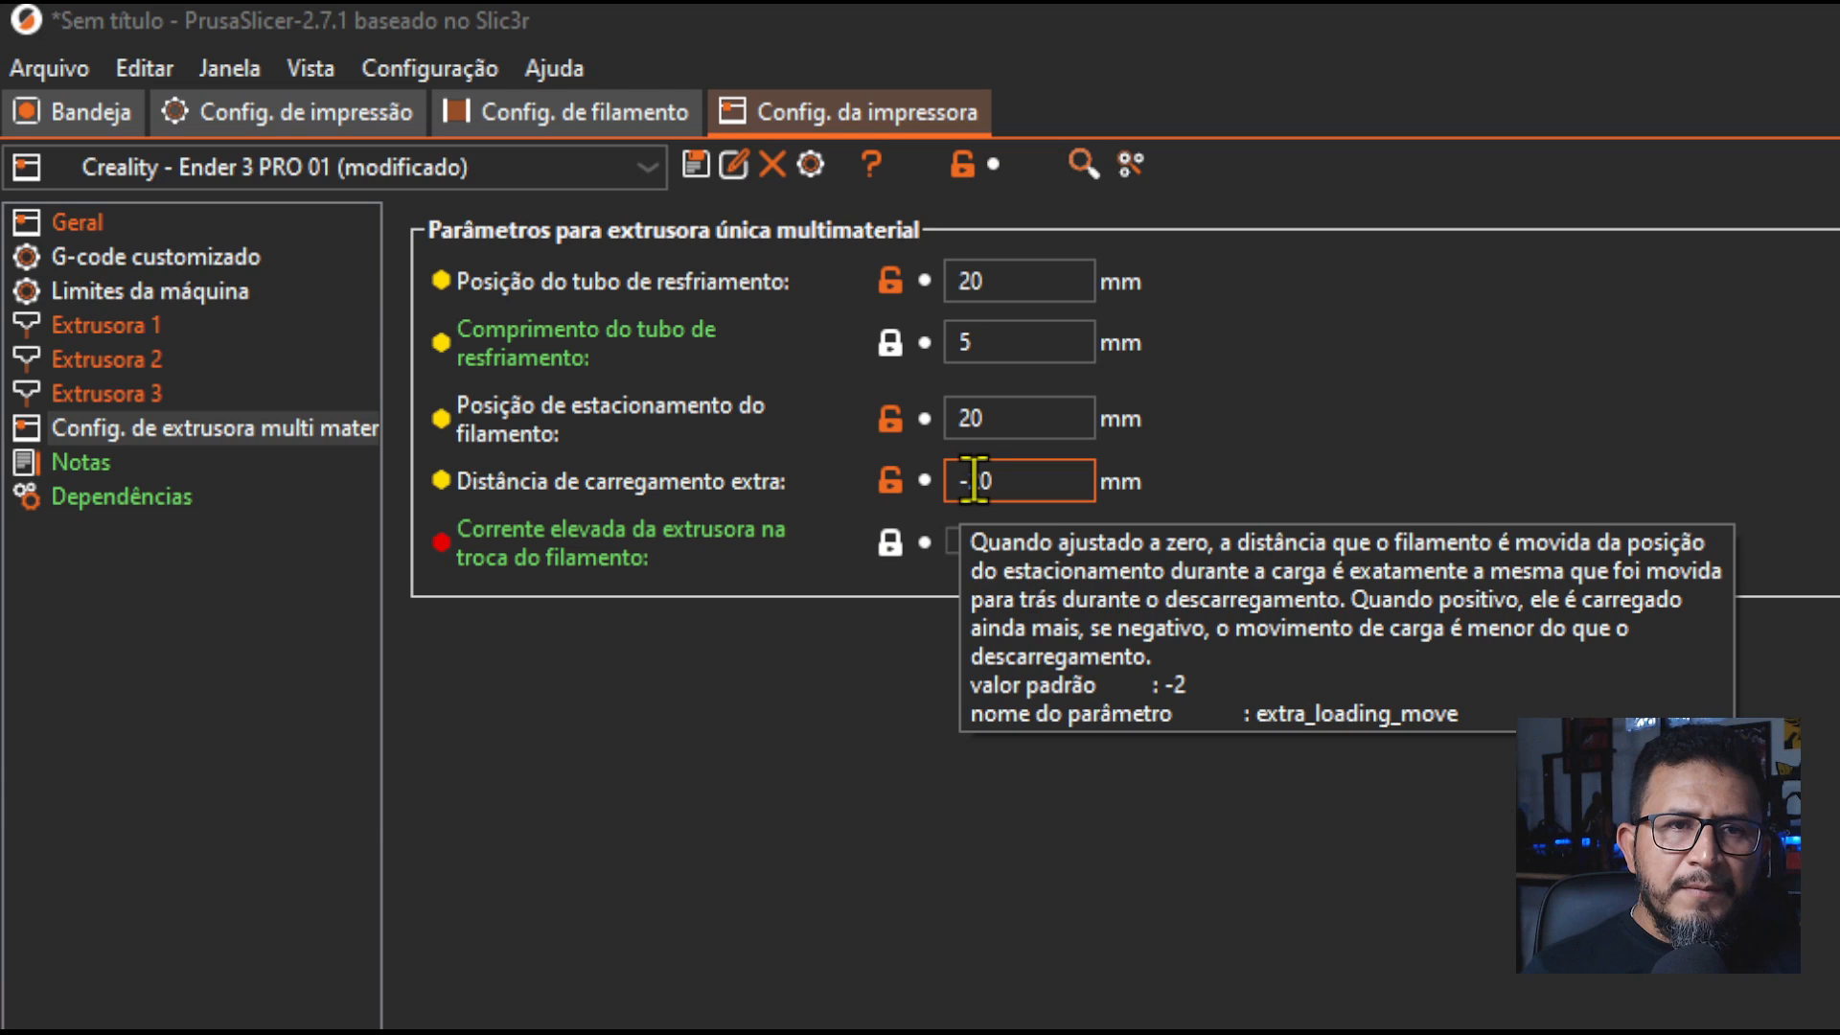
- Set the extra loading distance to -2 mm in the single-extruder multi-material printer settings
{"action": "left_click_drag", "start_coordinate": [972, 479], "coordinate": [1012, 481]}
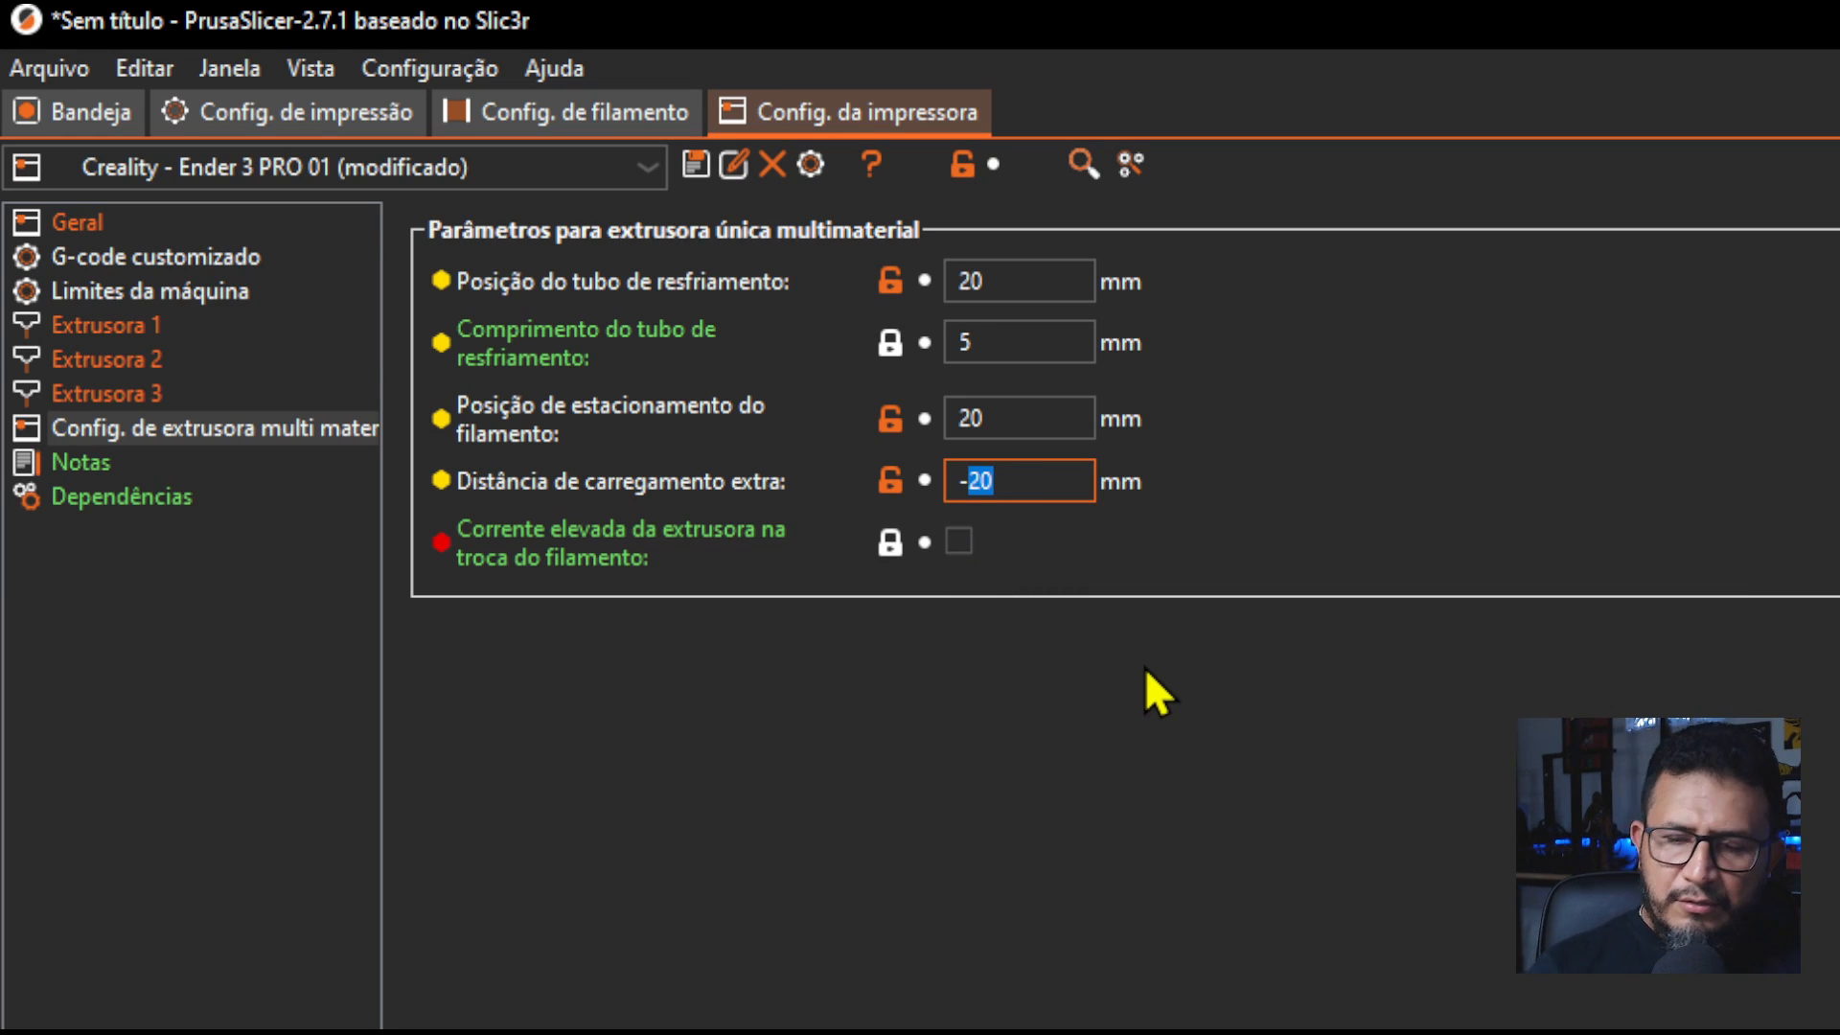
{"action": "type", "text": "2"}
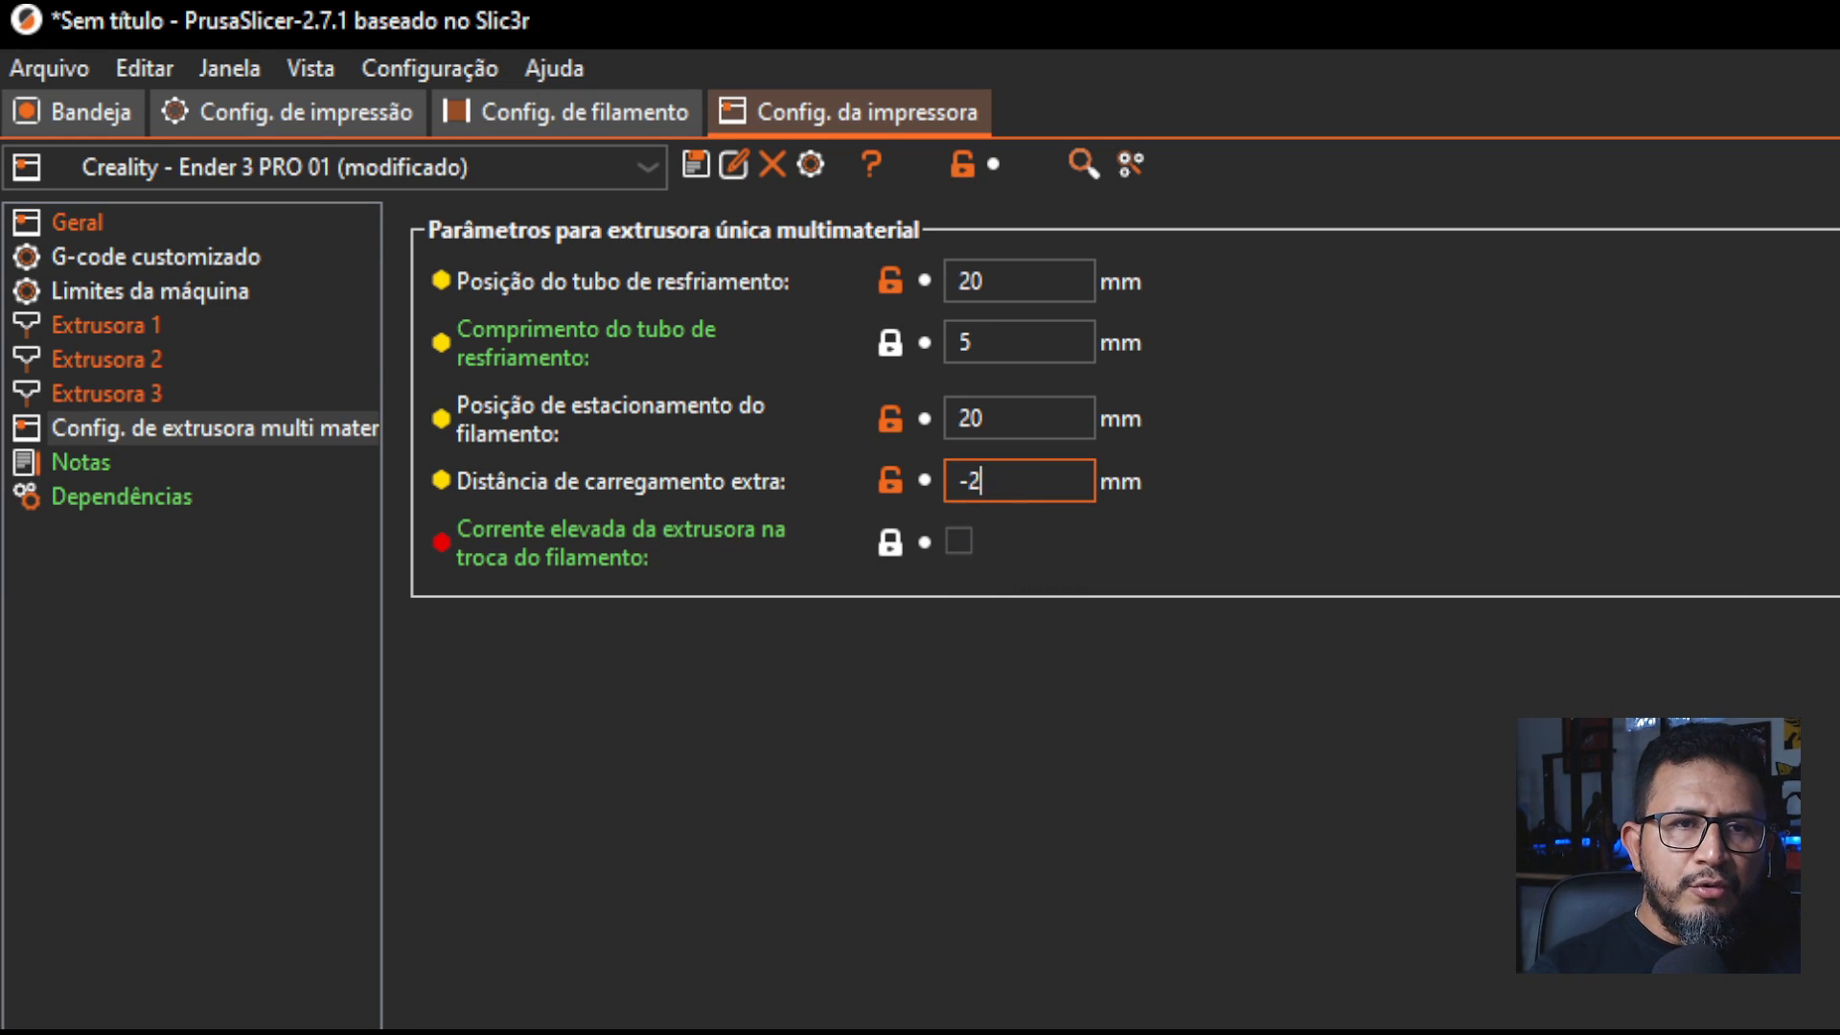
- Try extra loading distances of -6, -8 and -10 mm in the single-extruder multi-material parameters
{"action": "left_click", "coordinate": [1019, 422]}
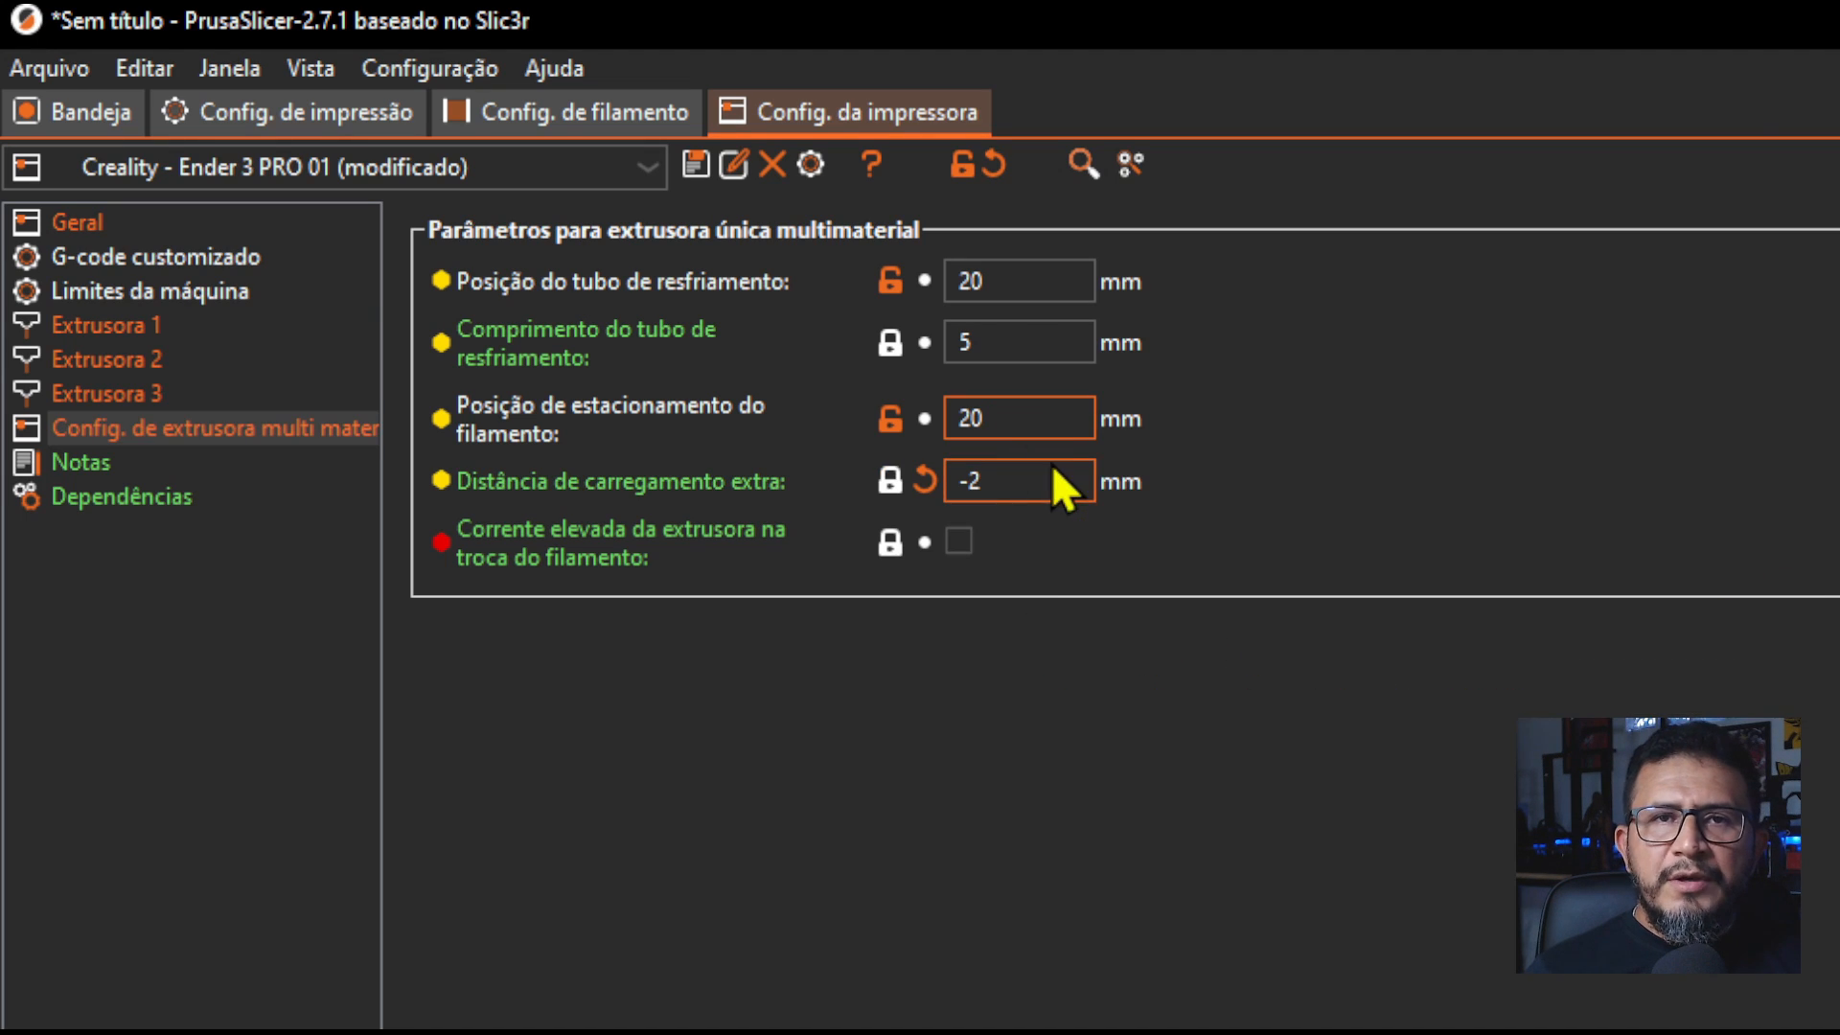
{"action": "left_click", "coordinate": [1006, 486]}
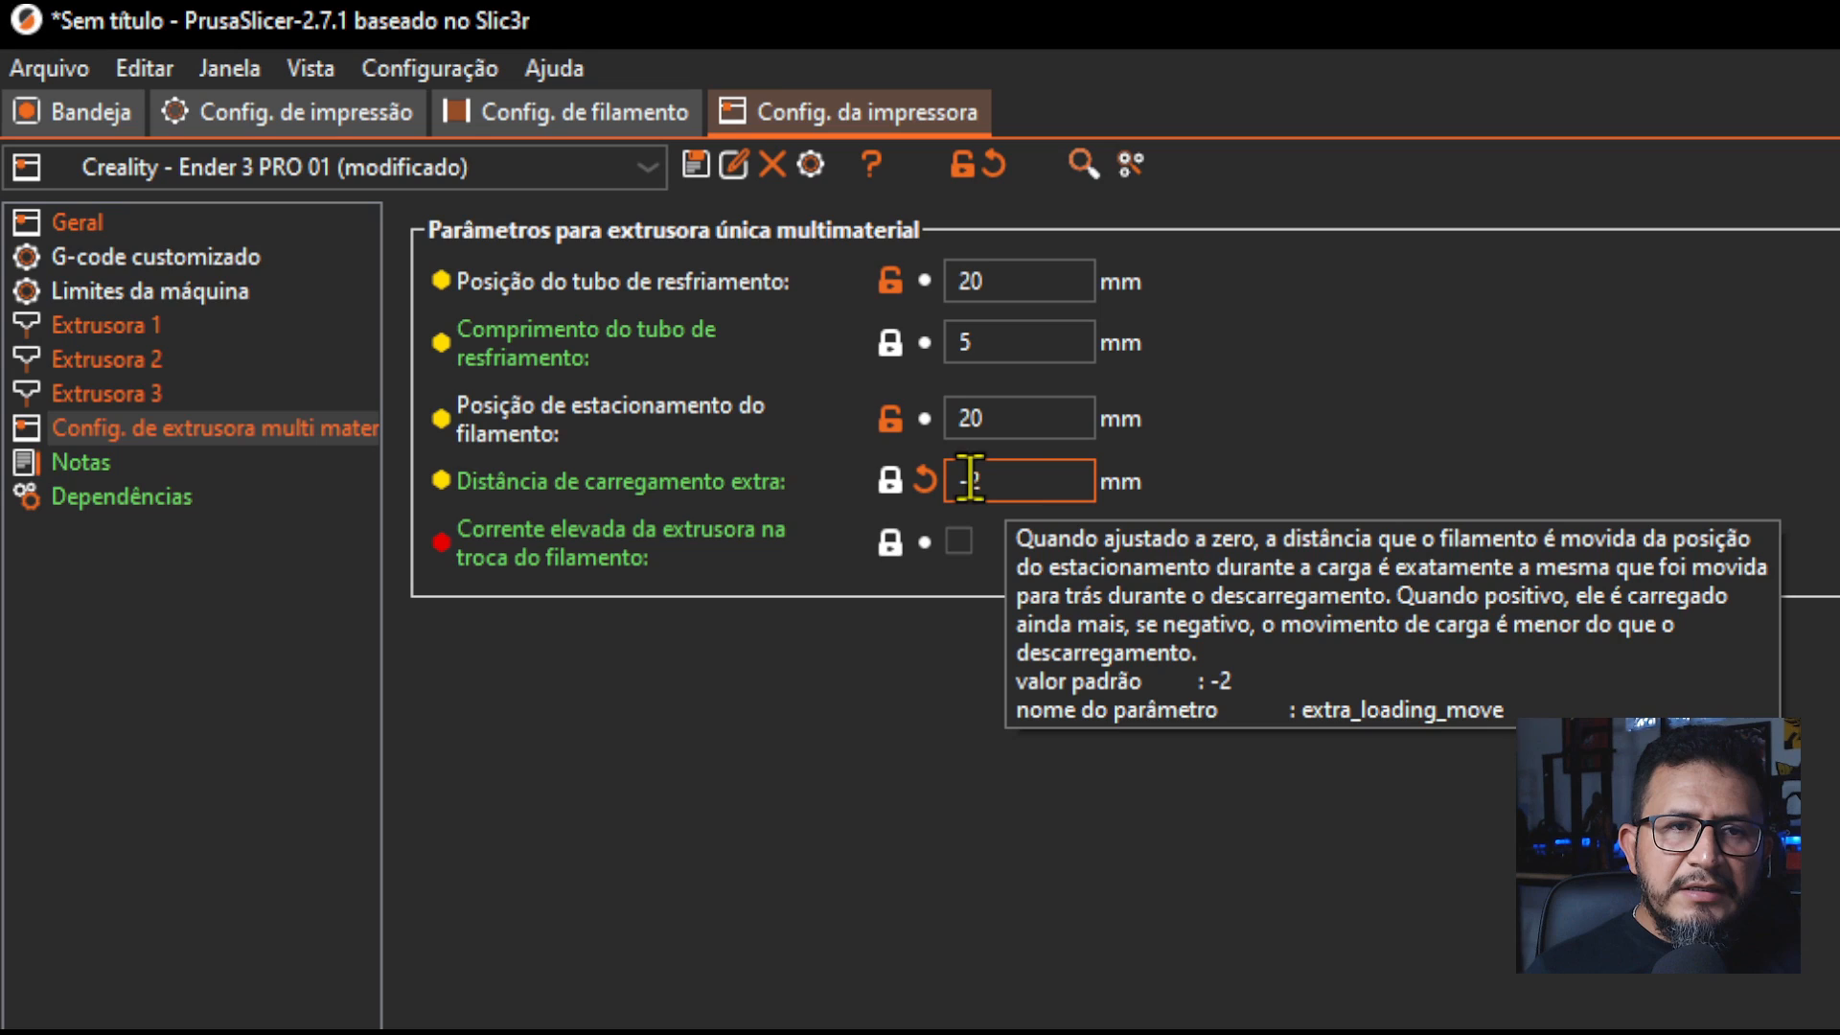
{"action": "left_click_drag", "start_coordinate": [972, 479], "coordinate": [1002, 481]}
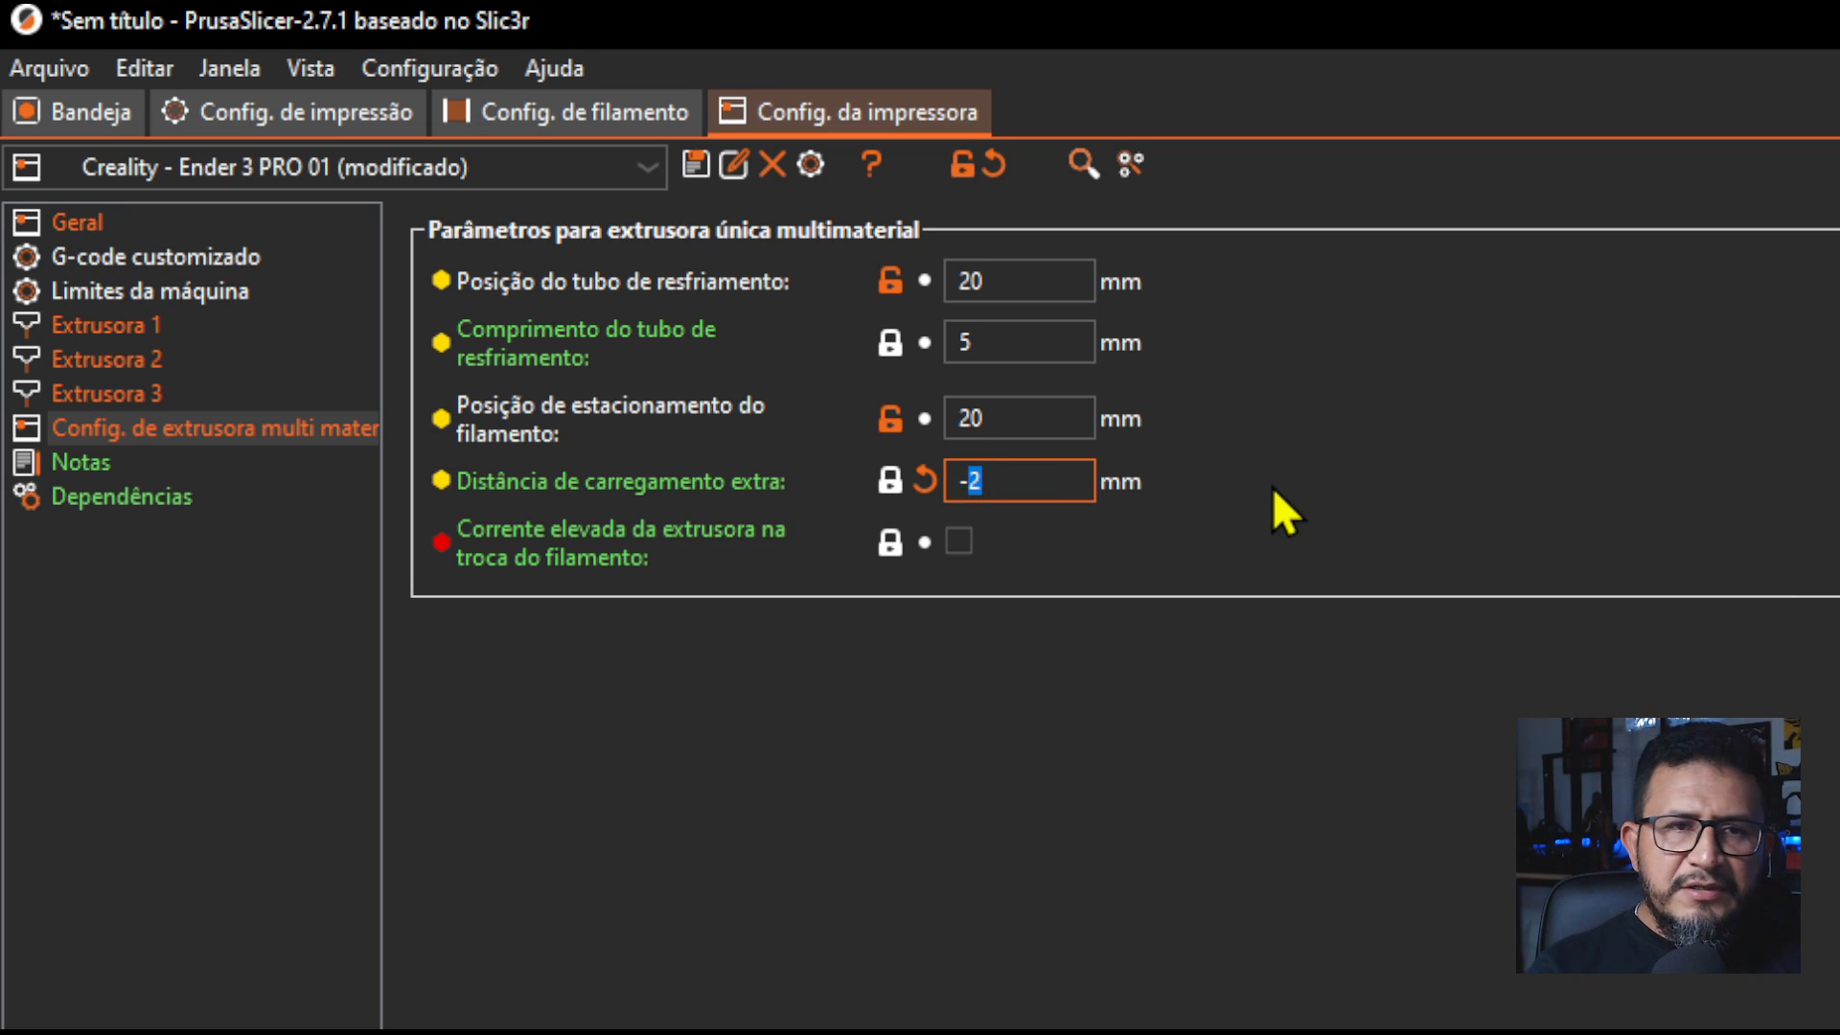
{"action": "type", "text": "6"}
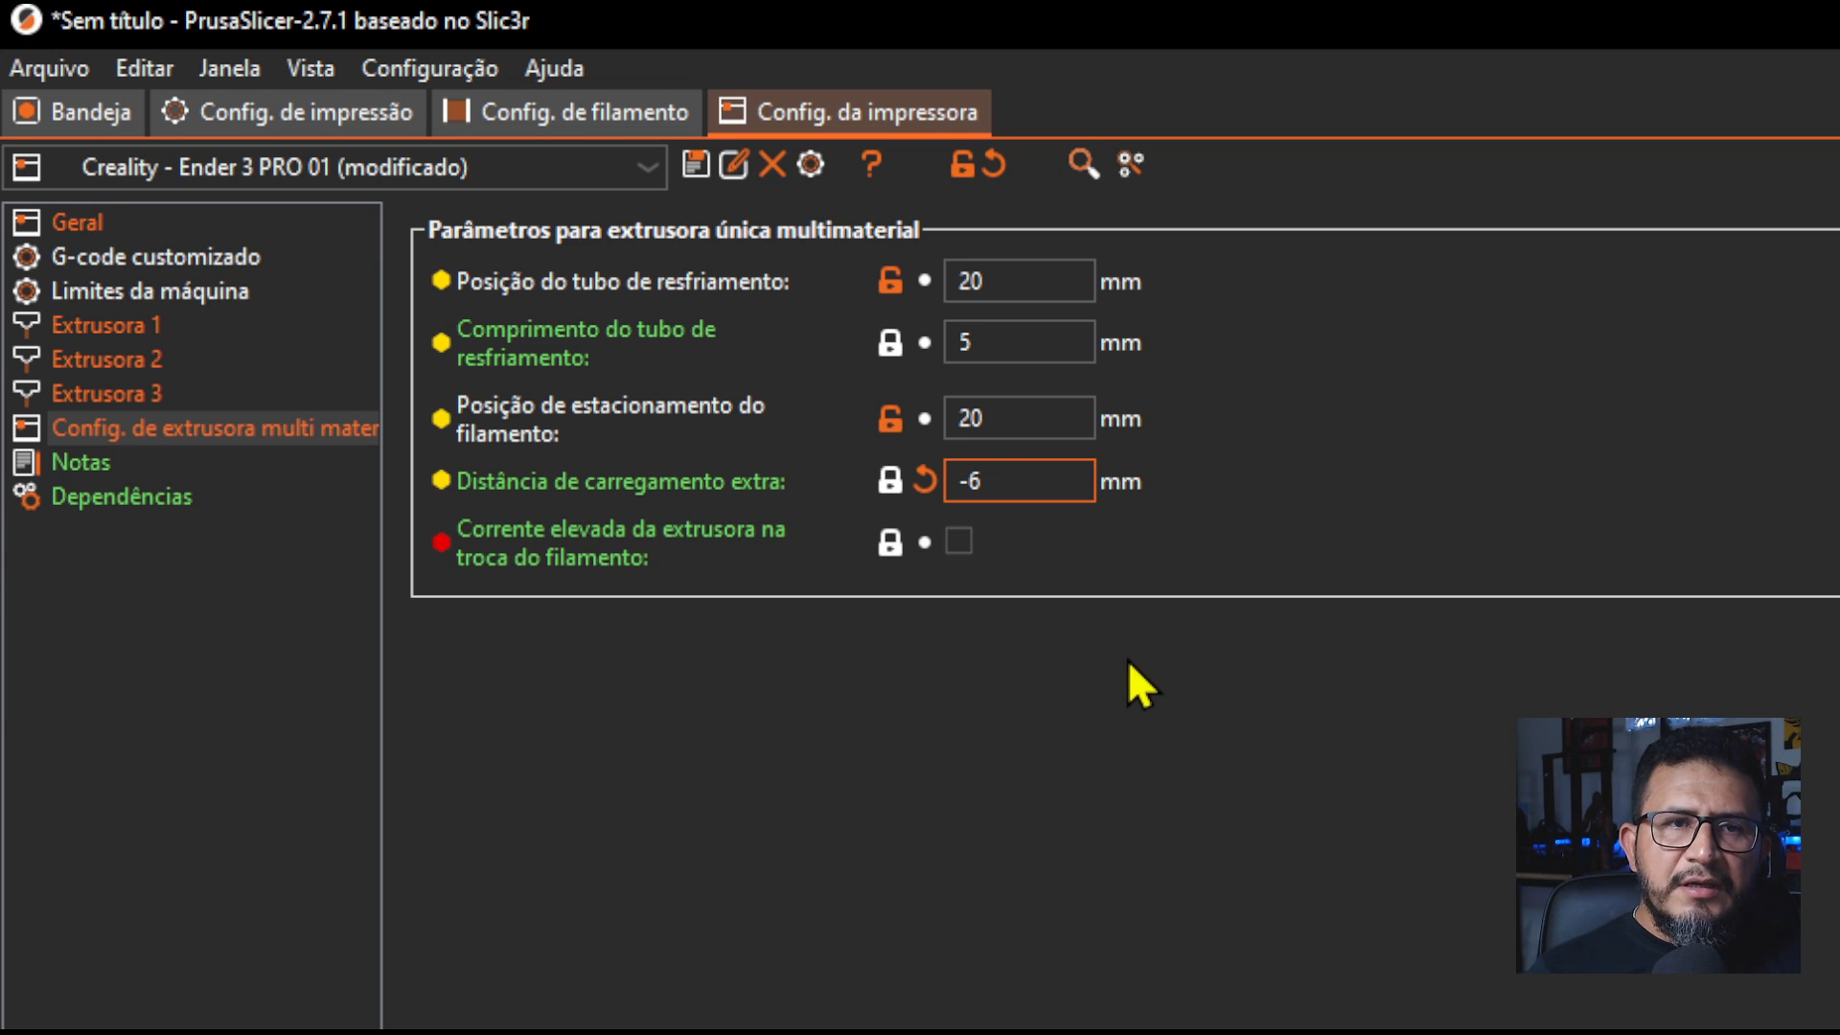
{"action": "left_click_drag", "start_coordinate": [970, 481], "coordinate": [997, 481]}
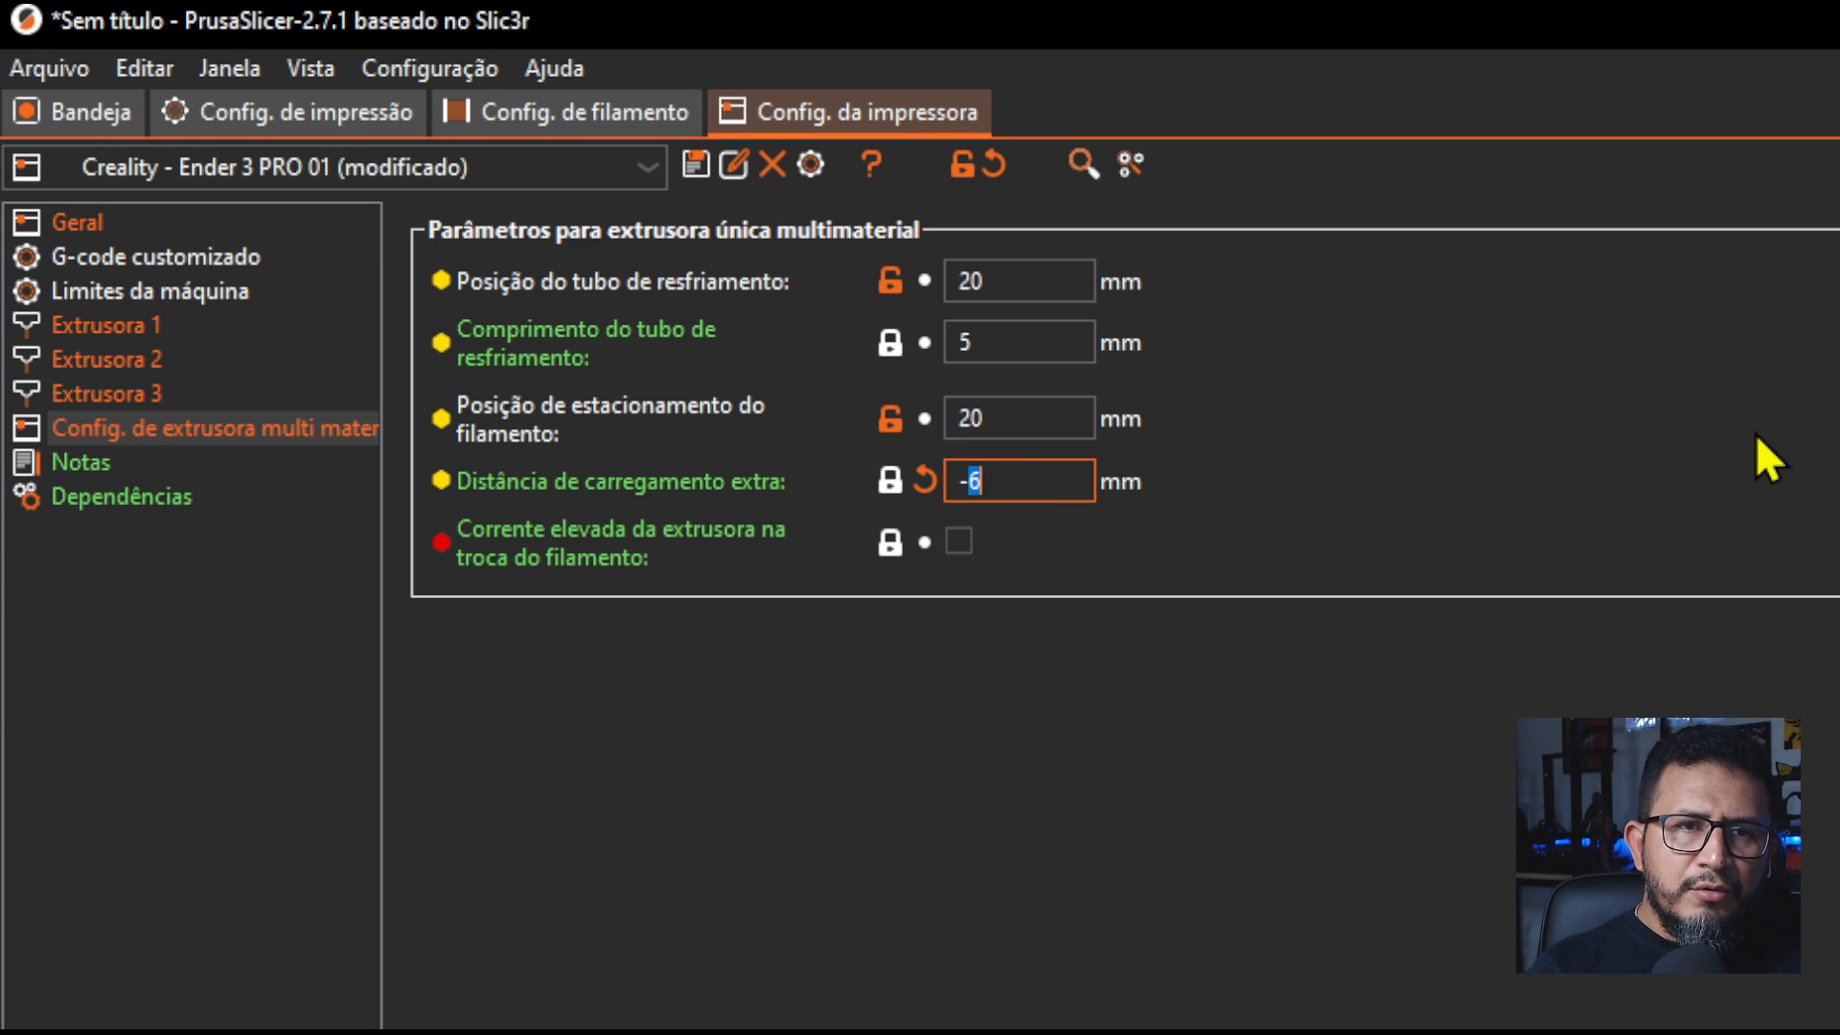
{"action": "type", "text": "8"}
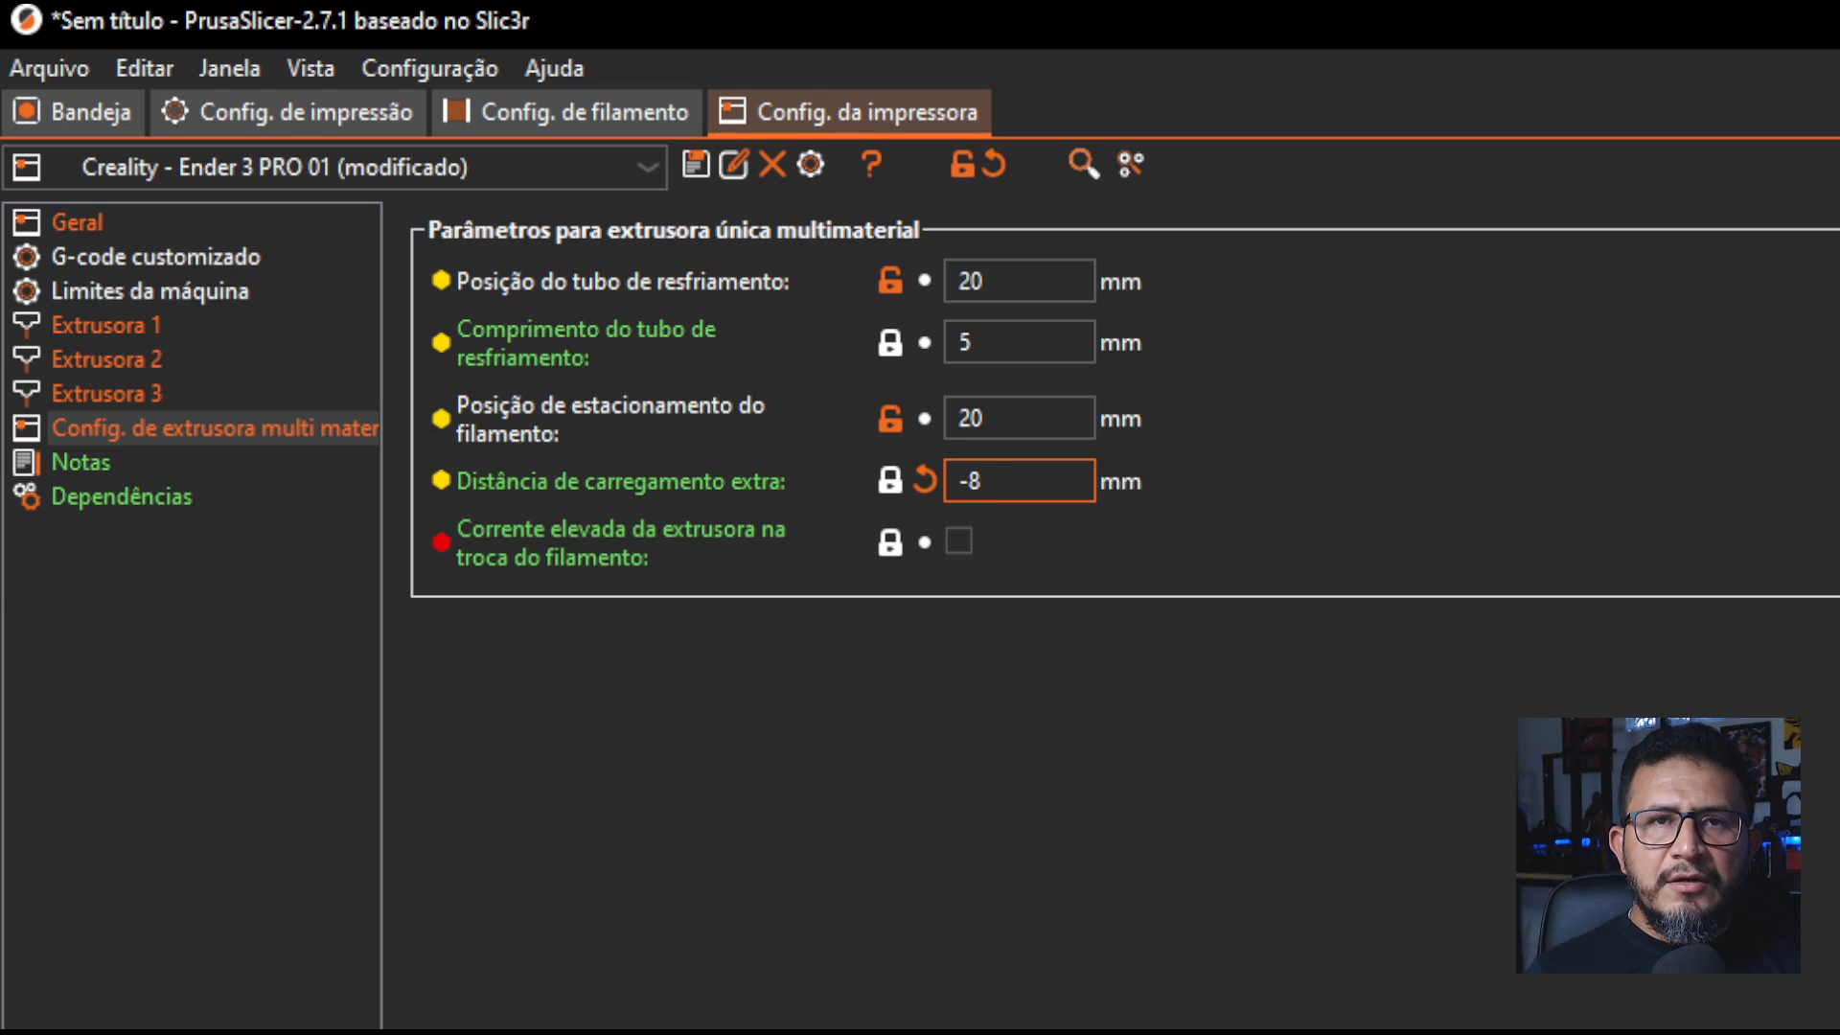
{"action": "double_click", "coordinate": [1013, 484]}
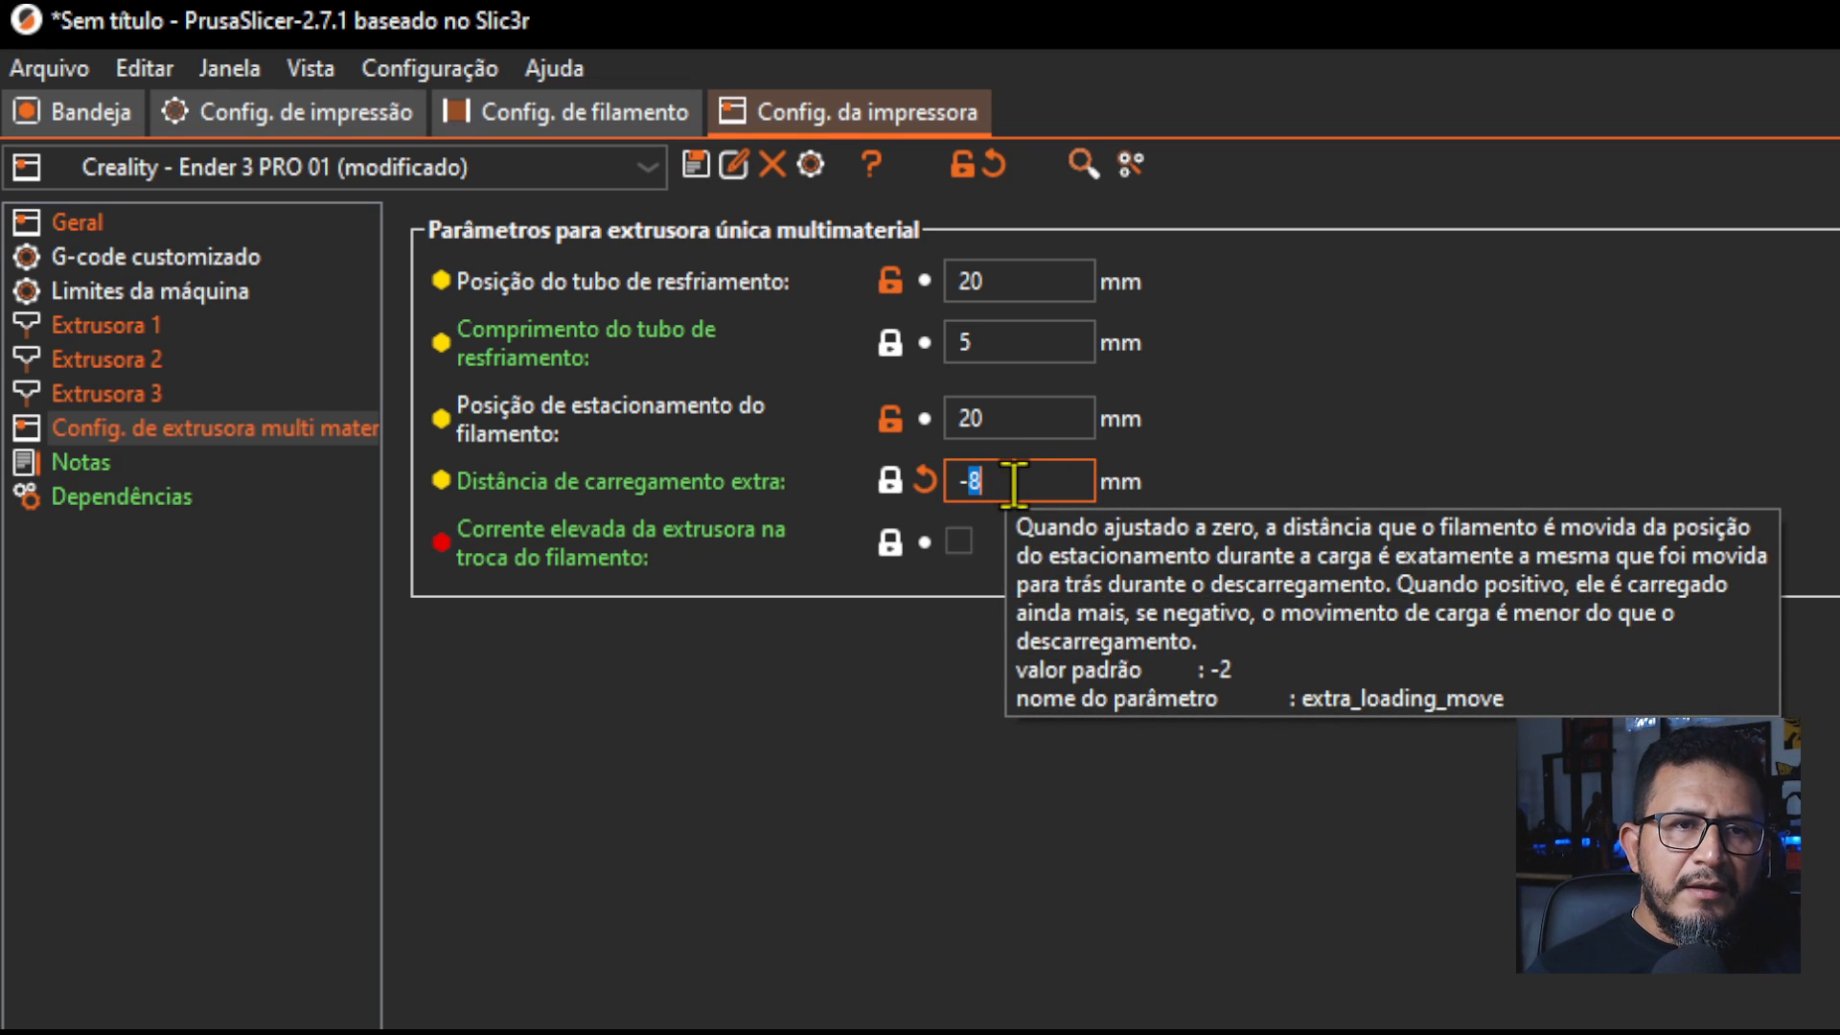
{"action": "type", "text": "10"}
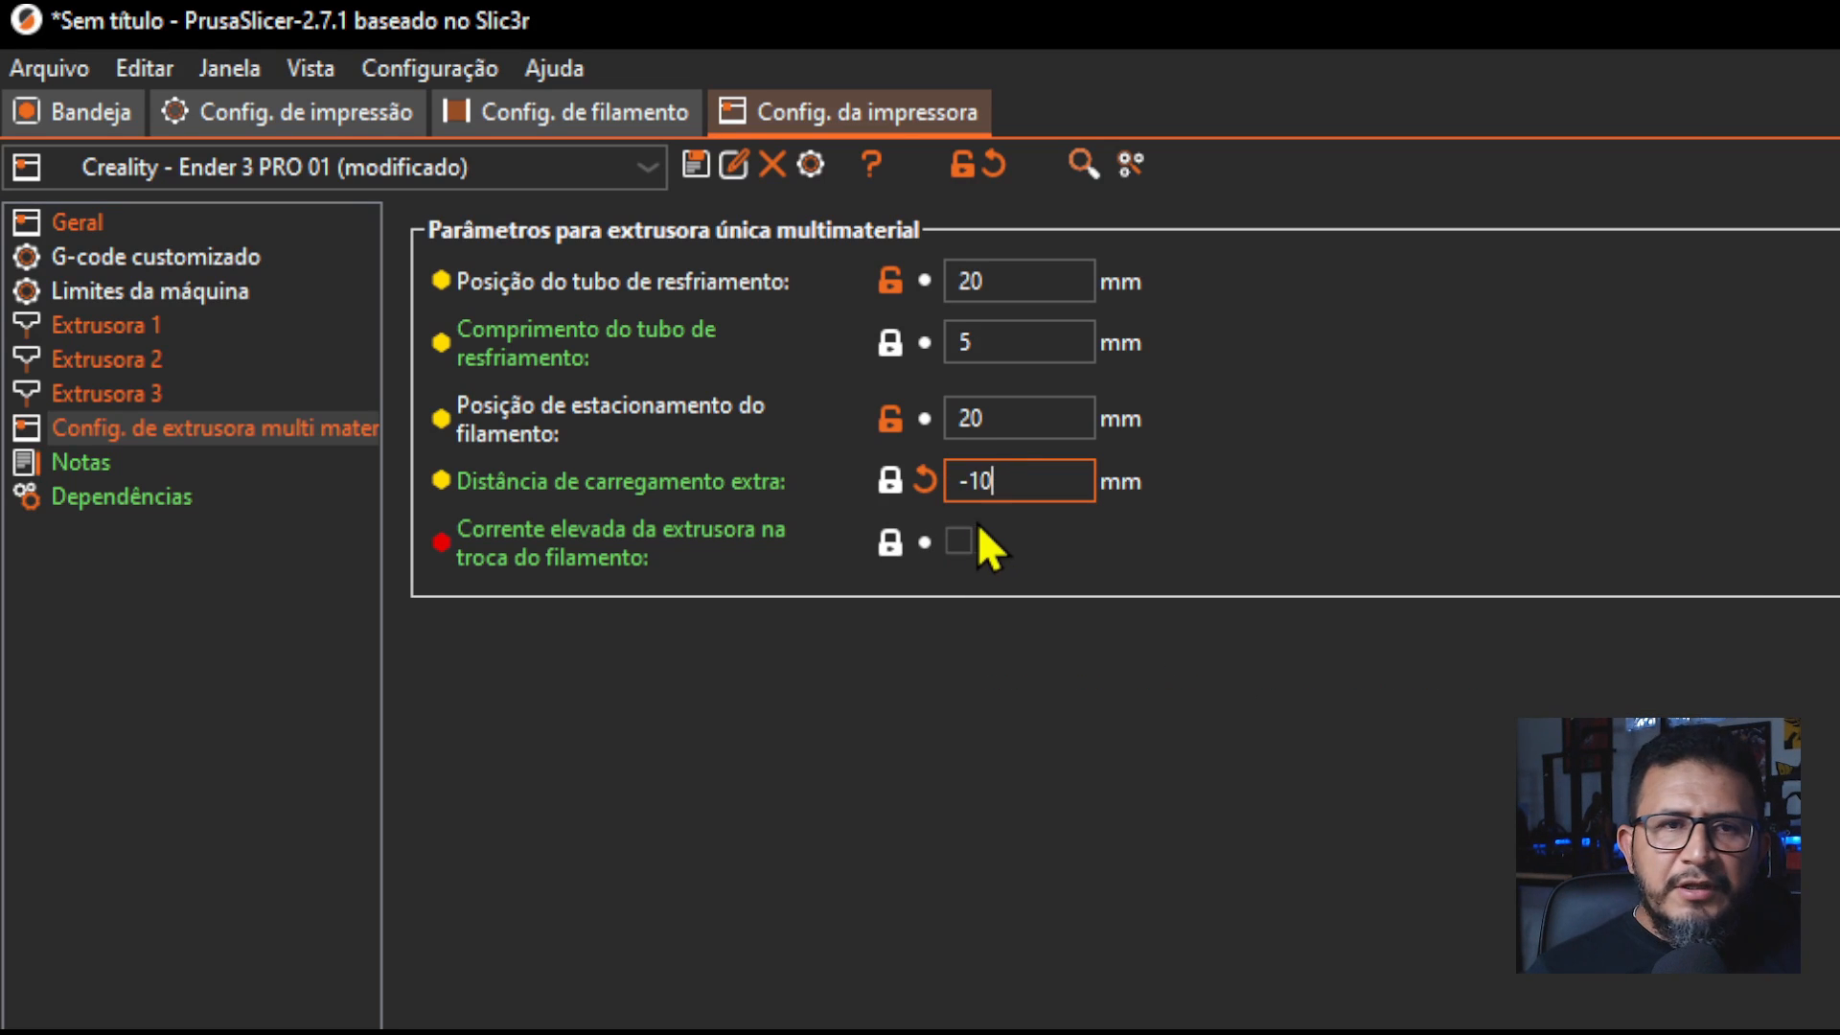
- Reset the extra loading distance to the preset's saved value of -20 mm
{"action": "left_click", "coordinate": [925, 477]}
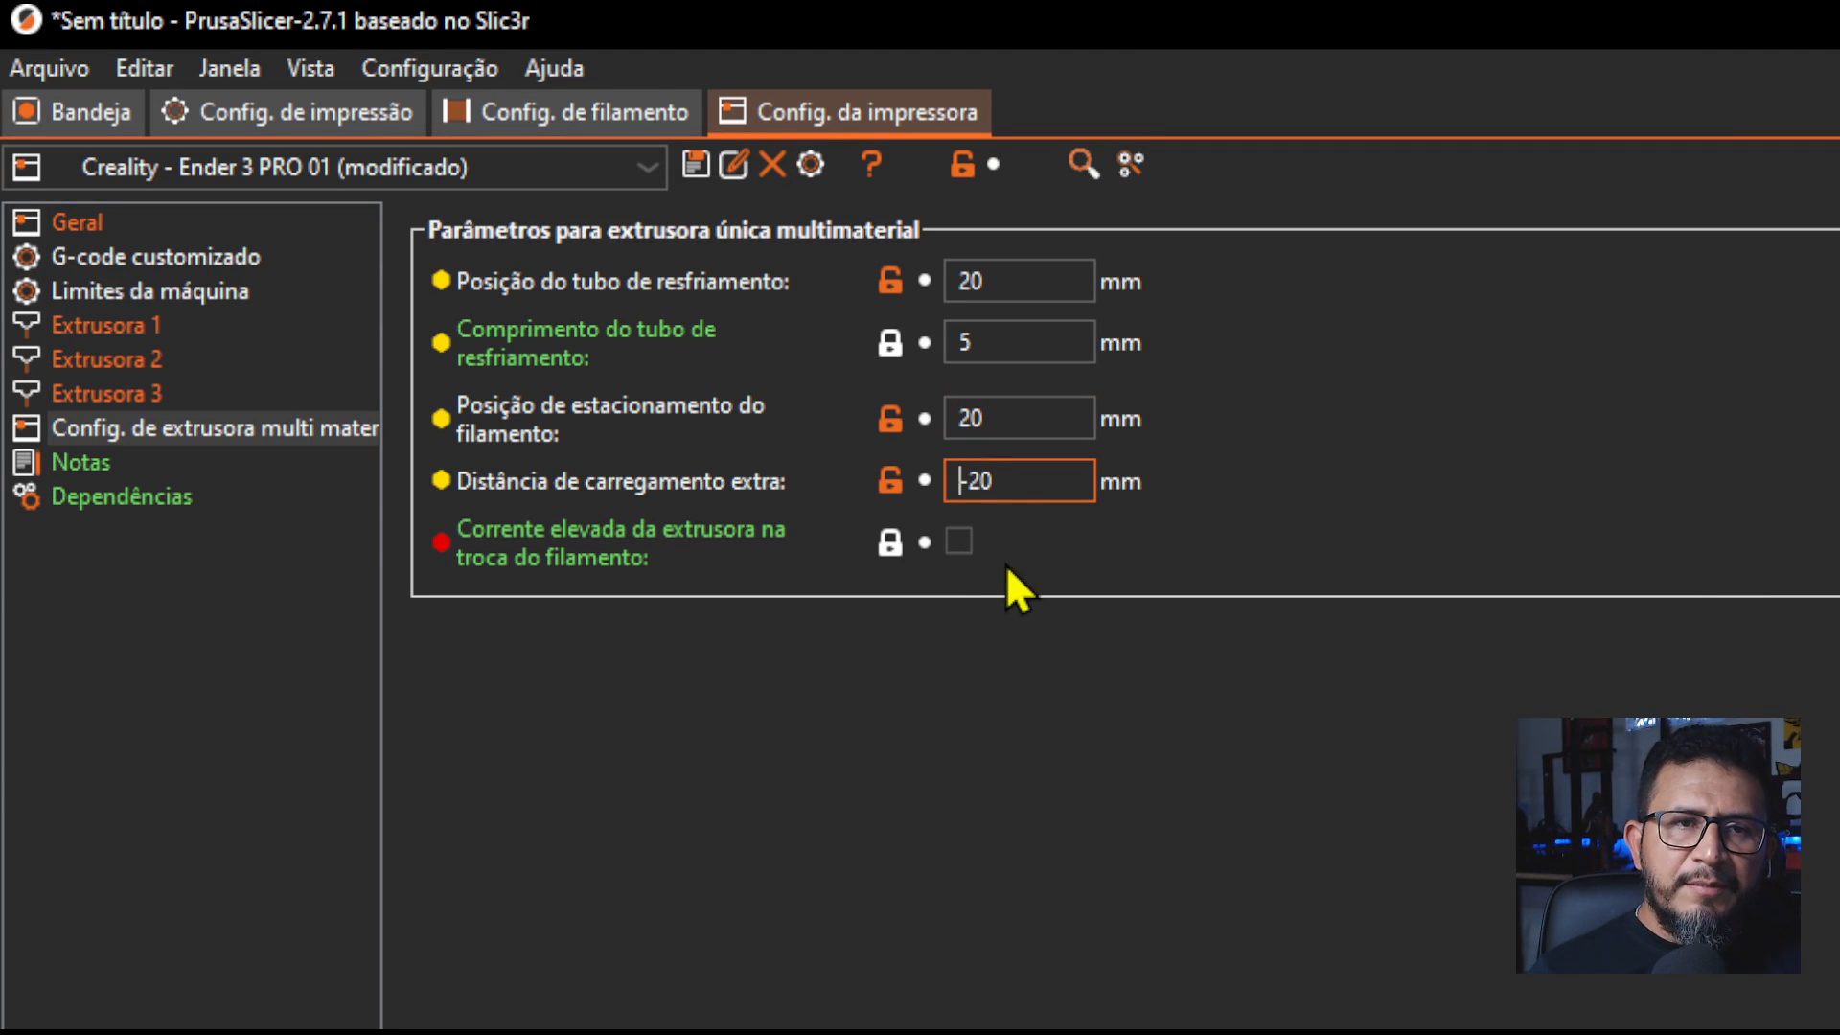
{"action": "left_click", "coordinate": [1017, 486]}
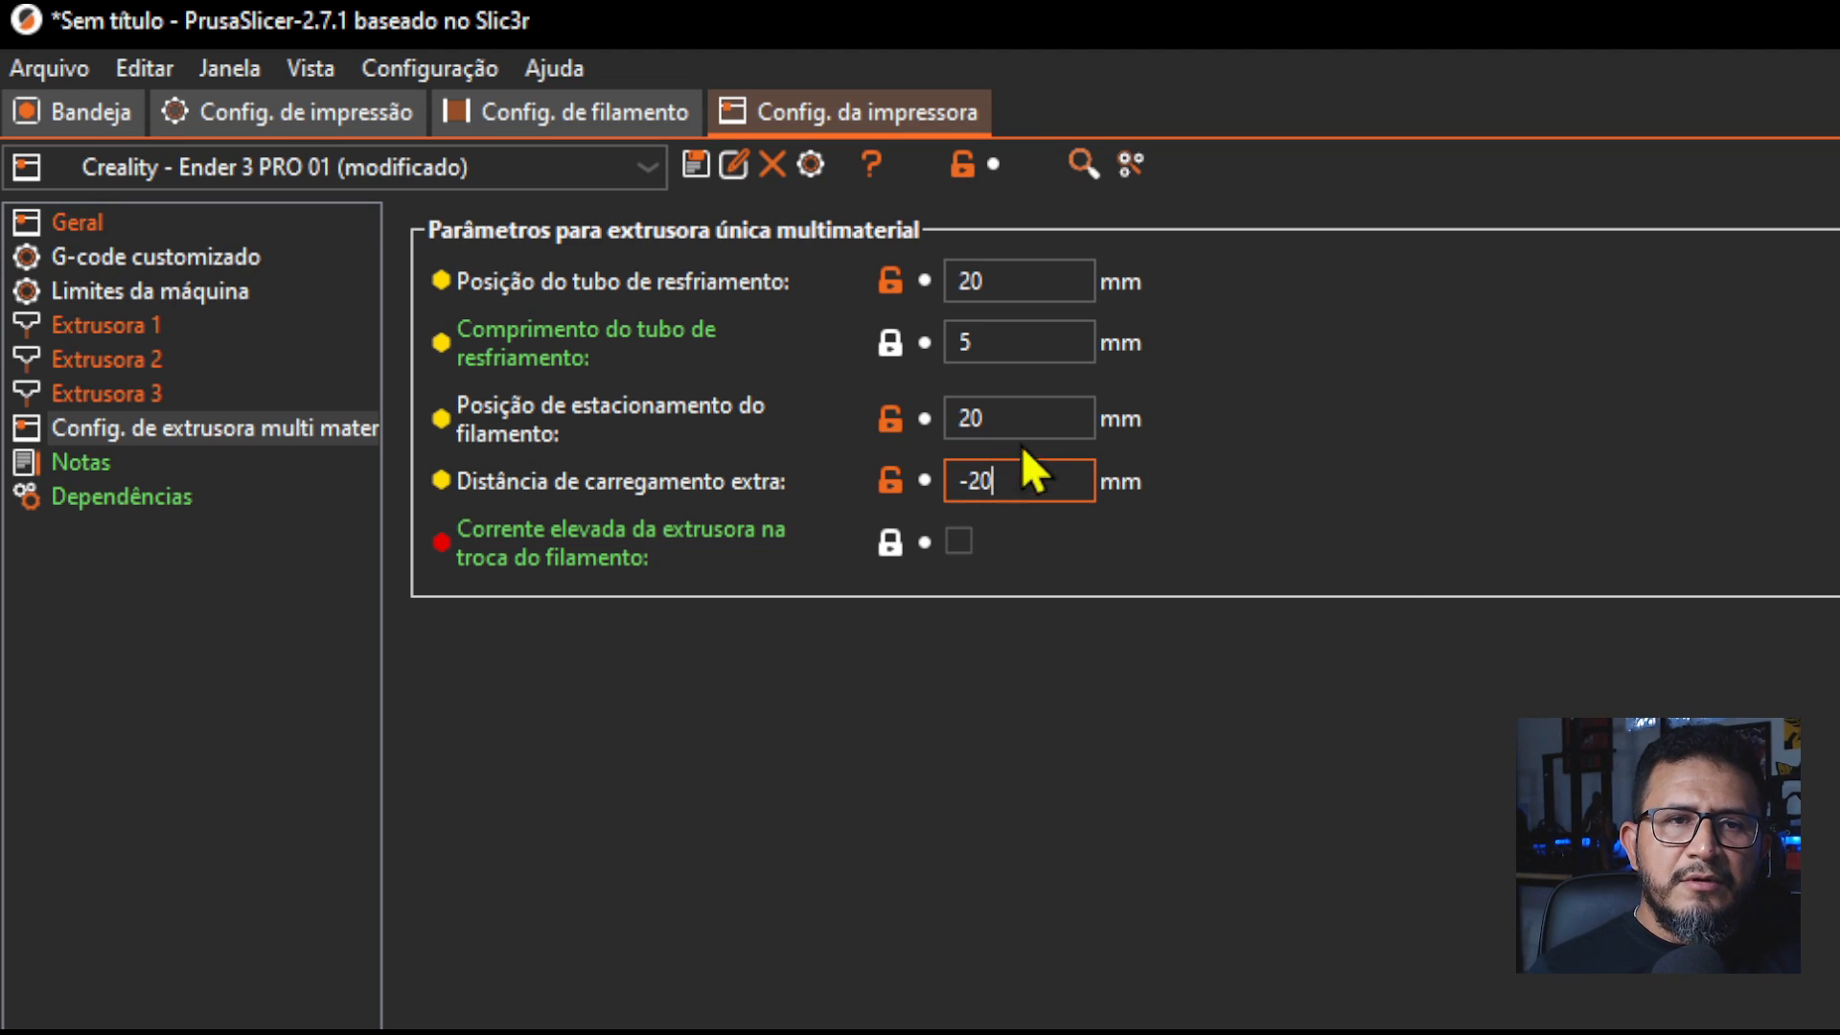
{"action": "left_click", "coordinate": [1026, 418]}
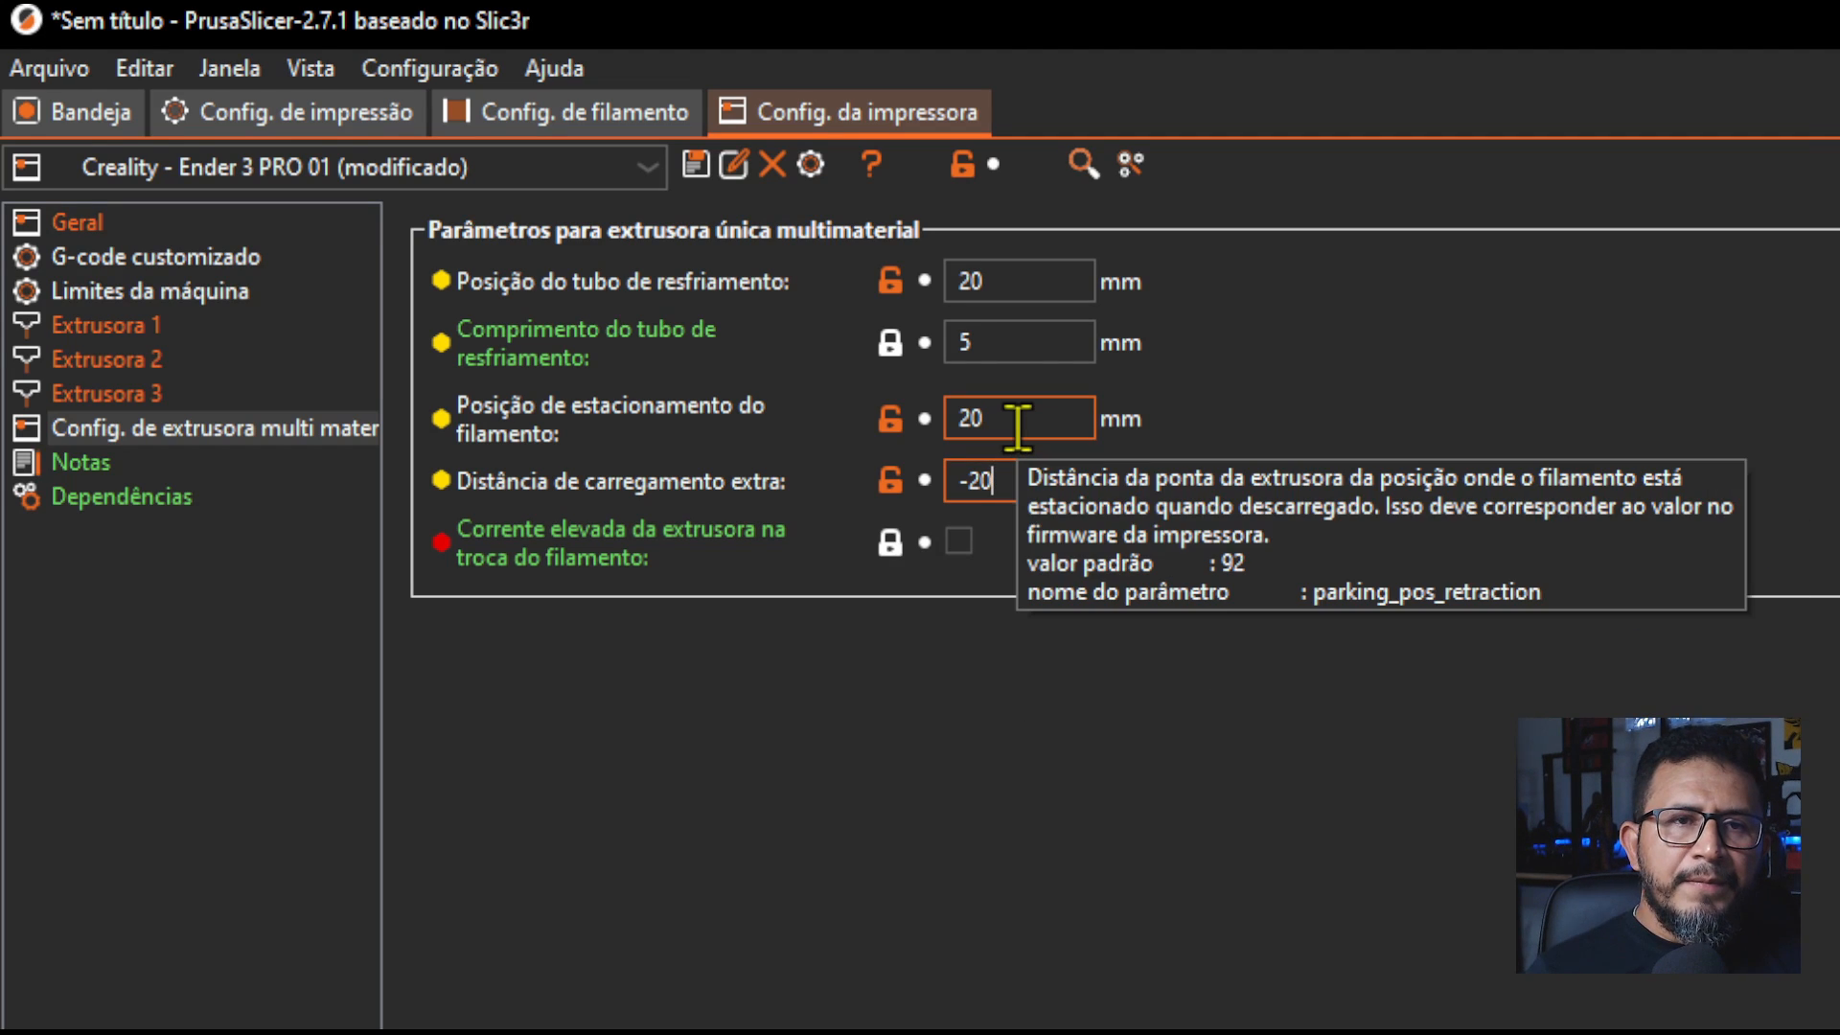
{"action": "left_click", "coordinate": [1016, 483]}
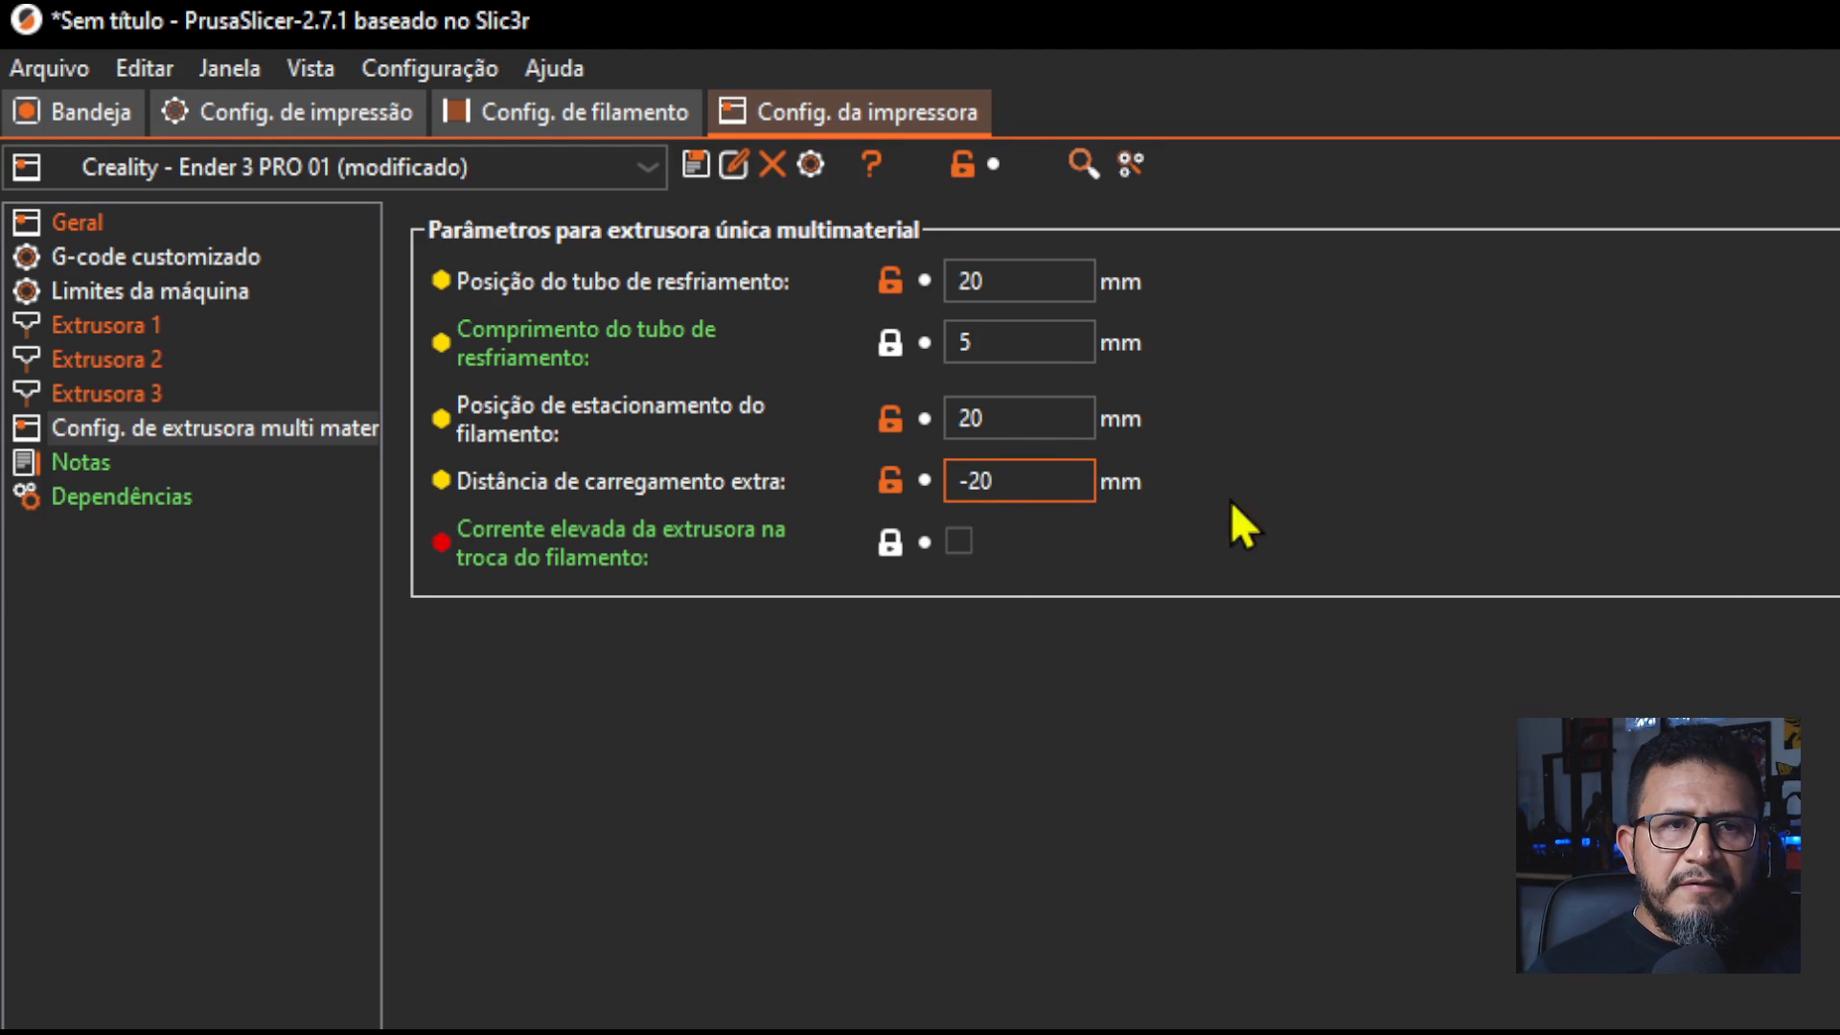
- Examine the sliced plate preview, including the skirt, the three shapes and the wipe tower
{"action": "left_click", "coordinate": [98, 123]}
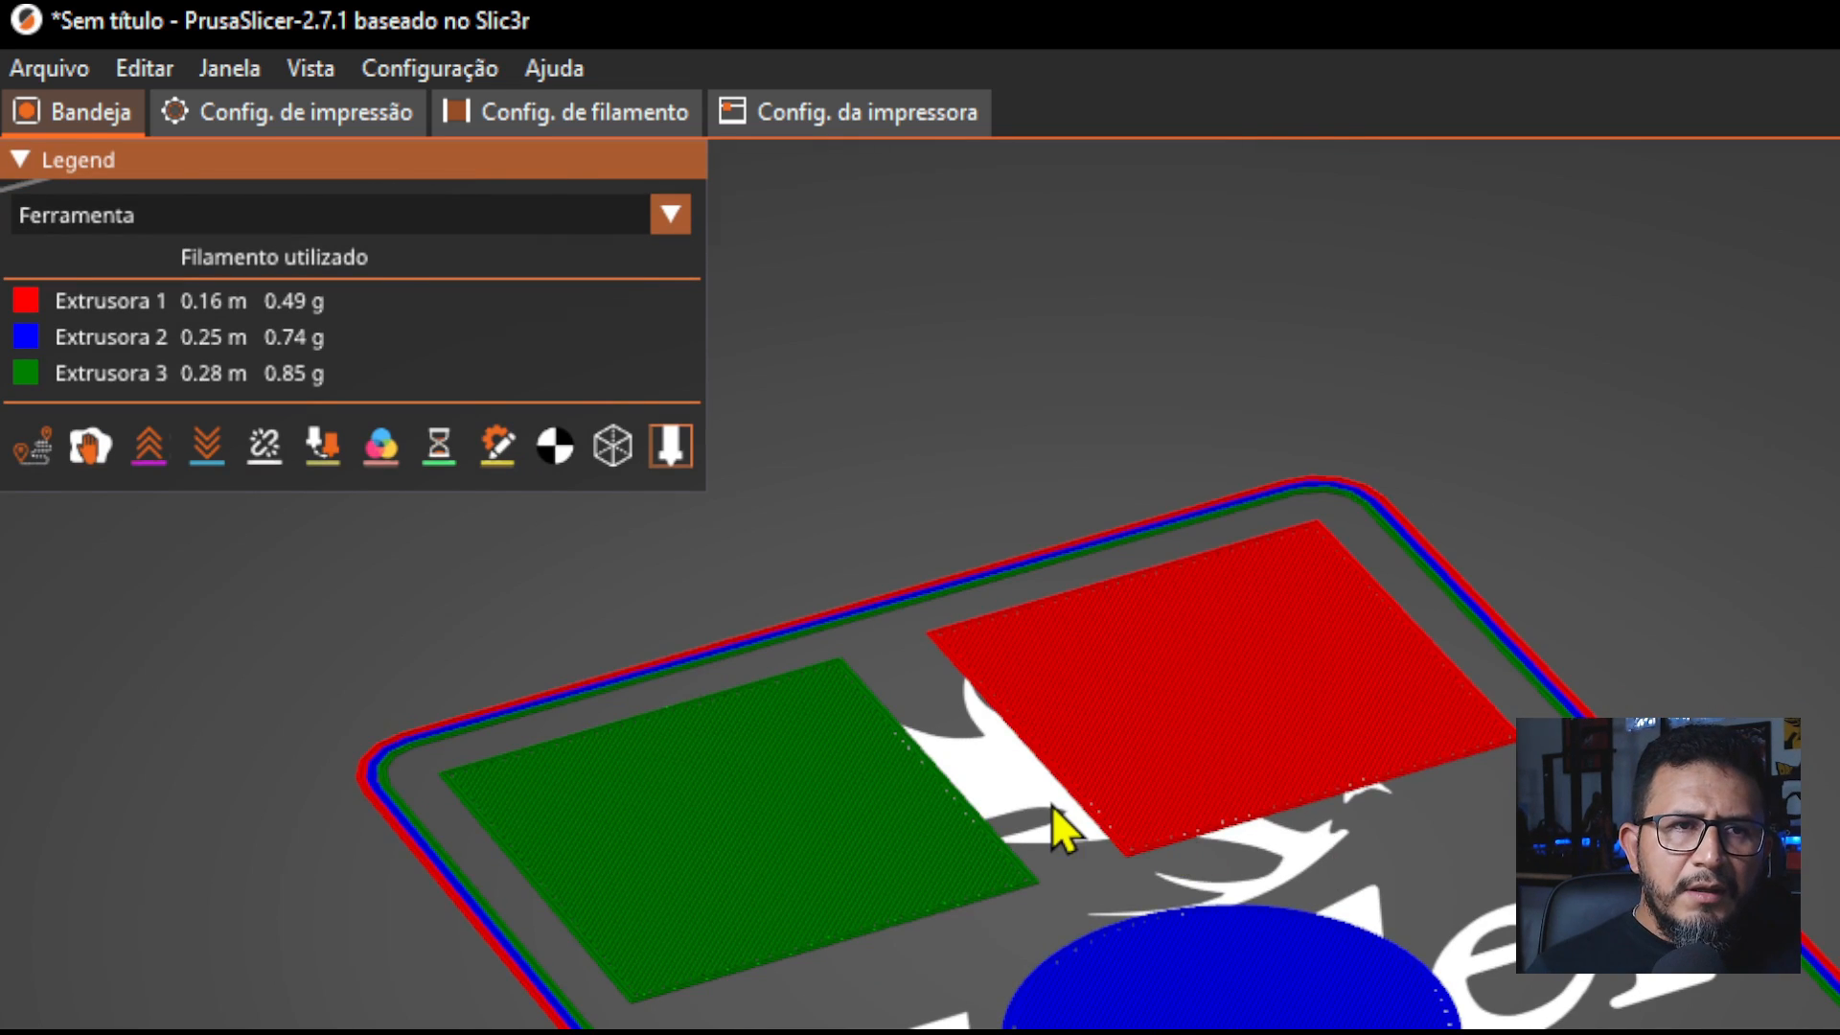
{"action": "scroll", "coordinate": [1051, 821], "scroll_direction": "down", "scroll_amount": 2}
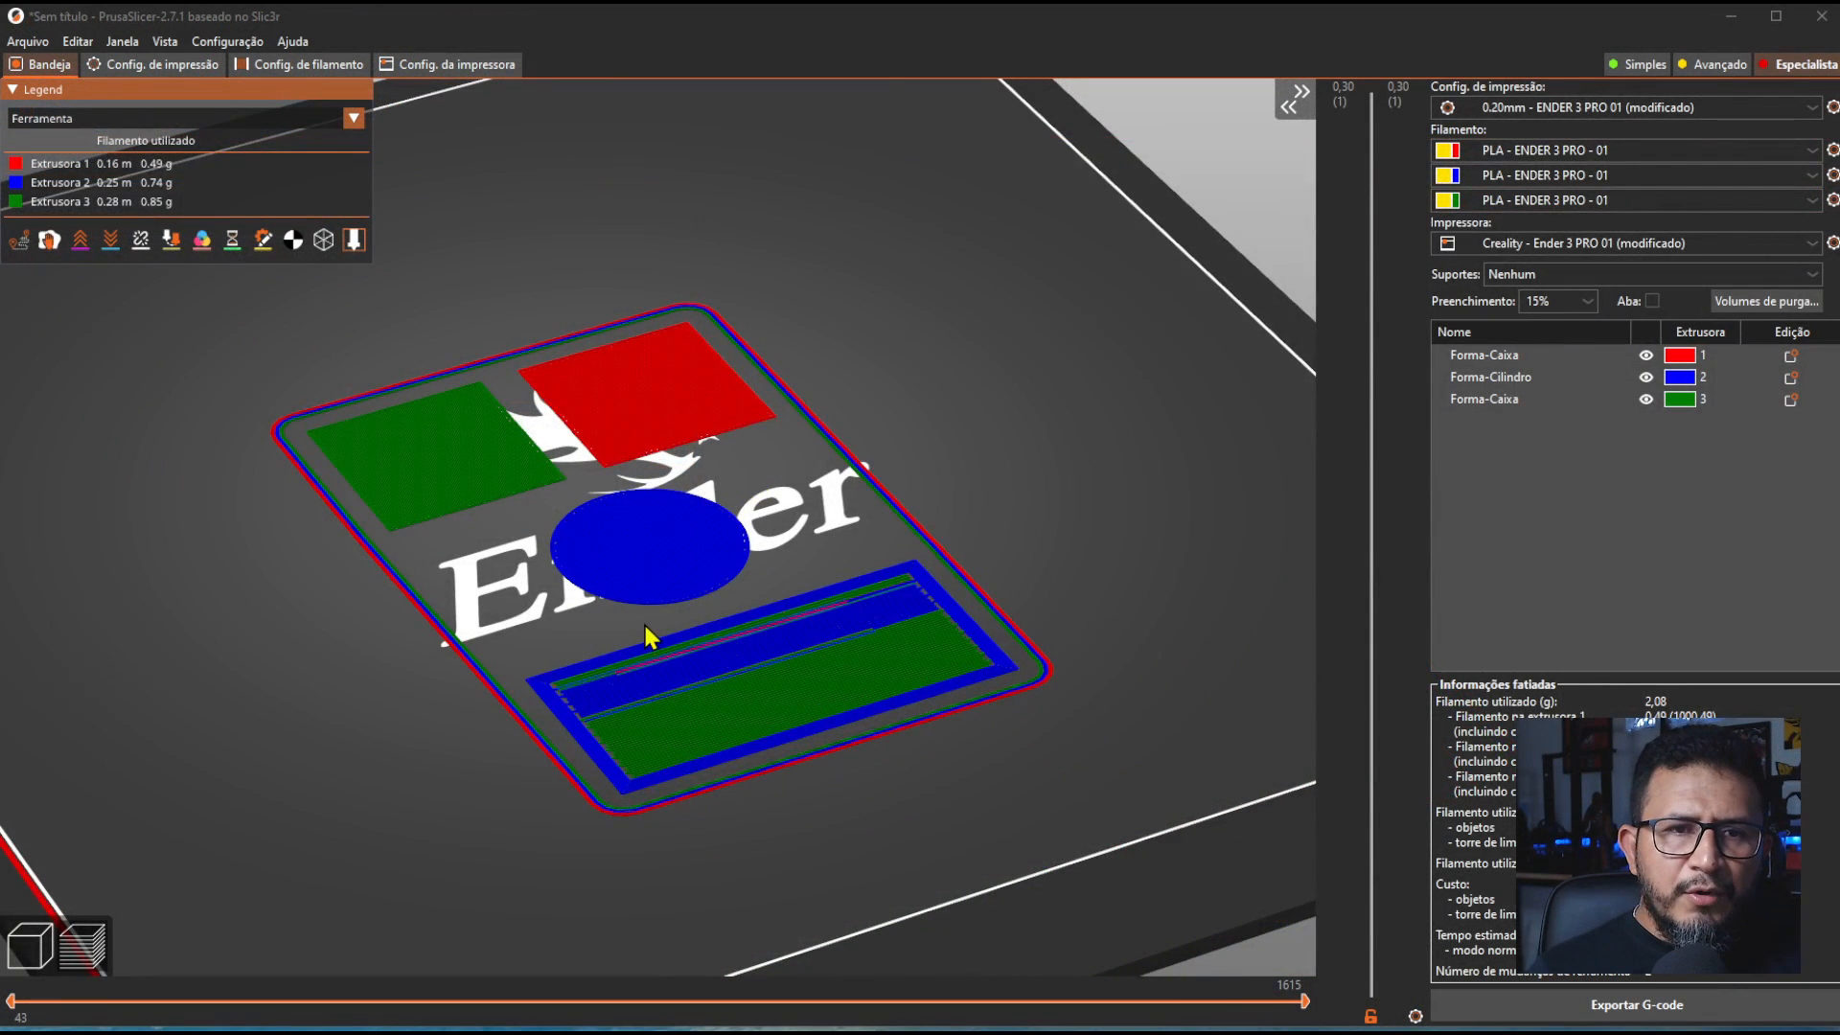
{"action": "scroll", "coordinate": [648, 628], "scroll_direction": "up", "scroll_amount": 1}
{"action": "middle_click_drag", "start_coordinate": [831, 291], "coordinate": [865, 282]}
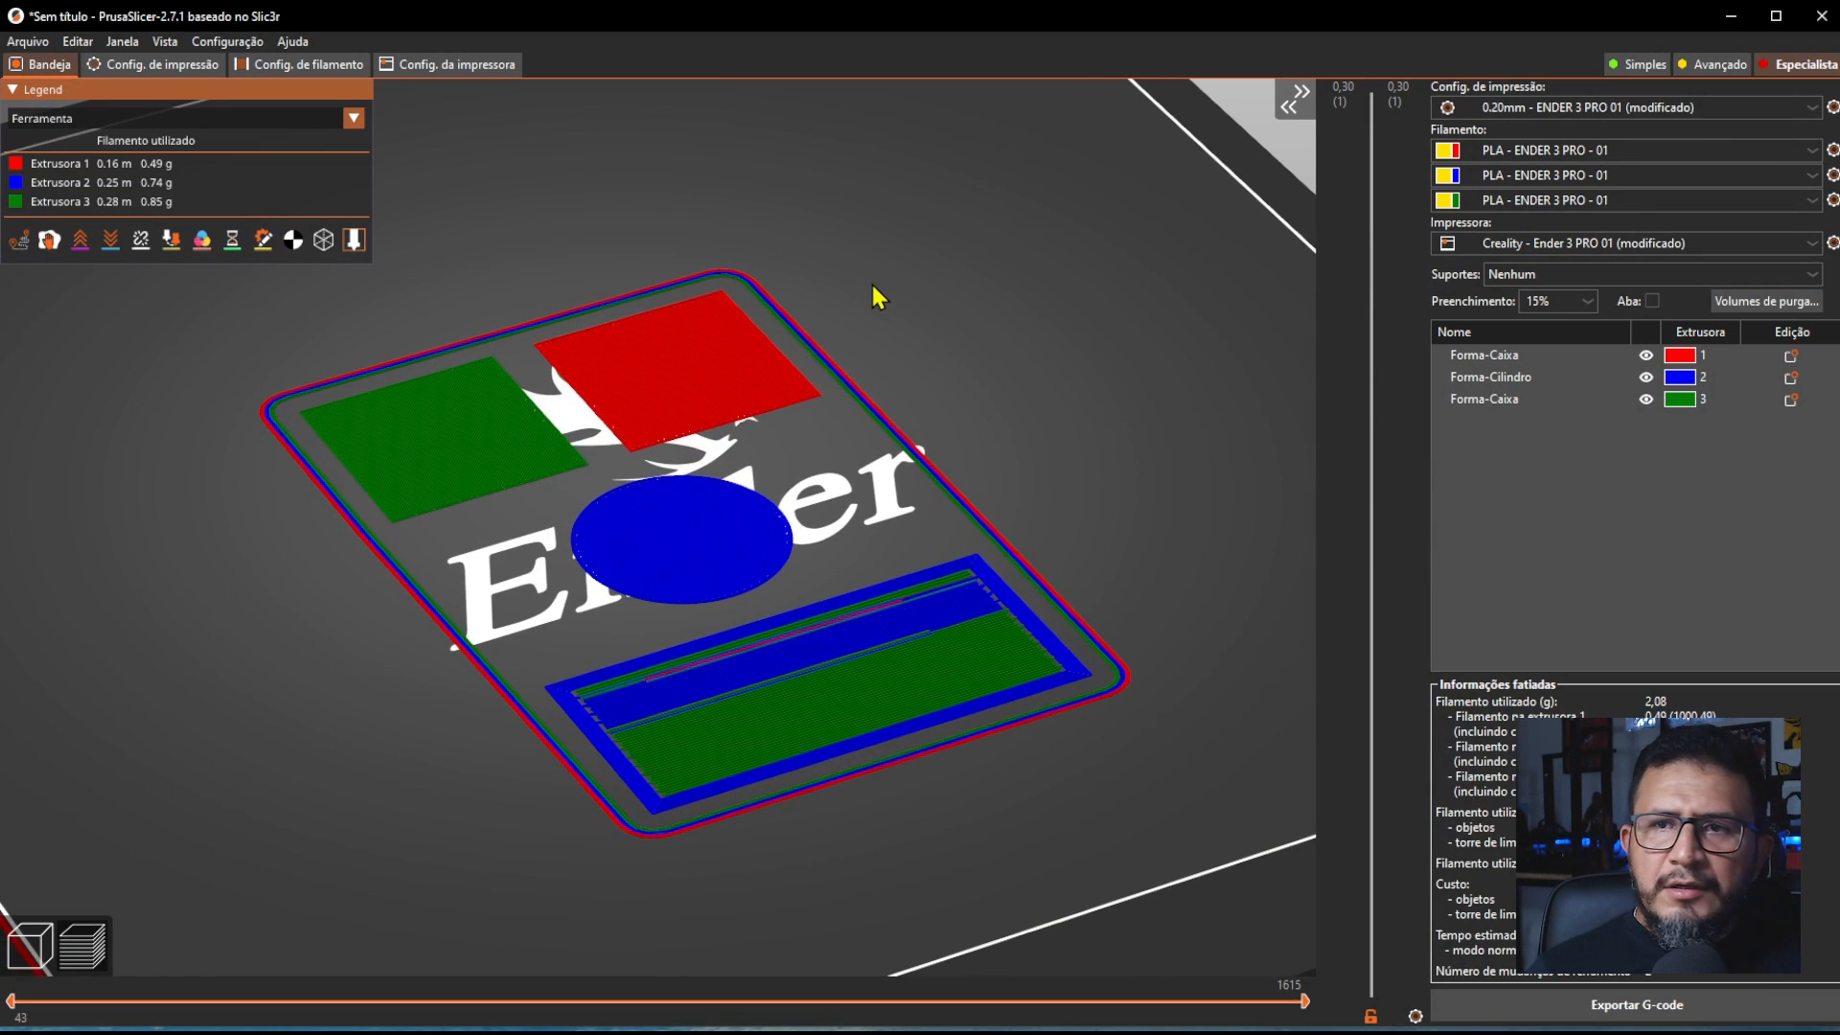
- Review the tool-change G-code in the printer's custom G-code settings and return to the sliced plate
{"action": "left_click", "coordinate": [463, 67]}
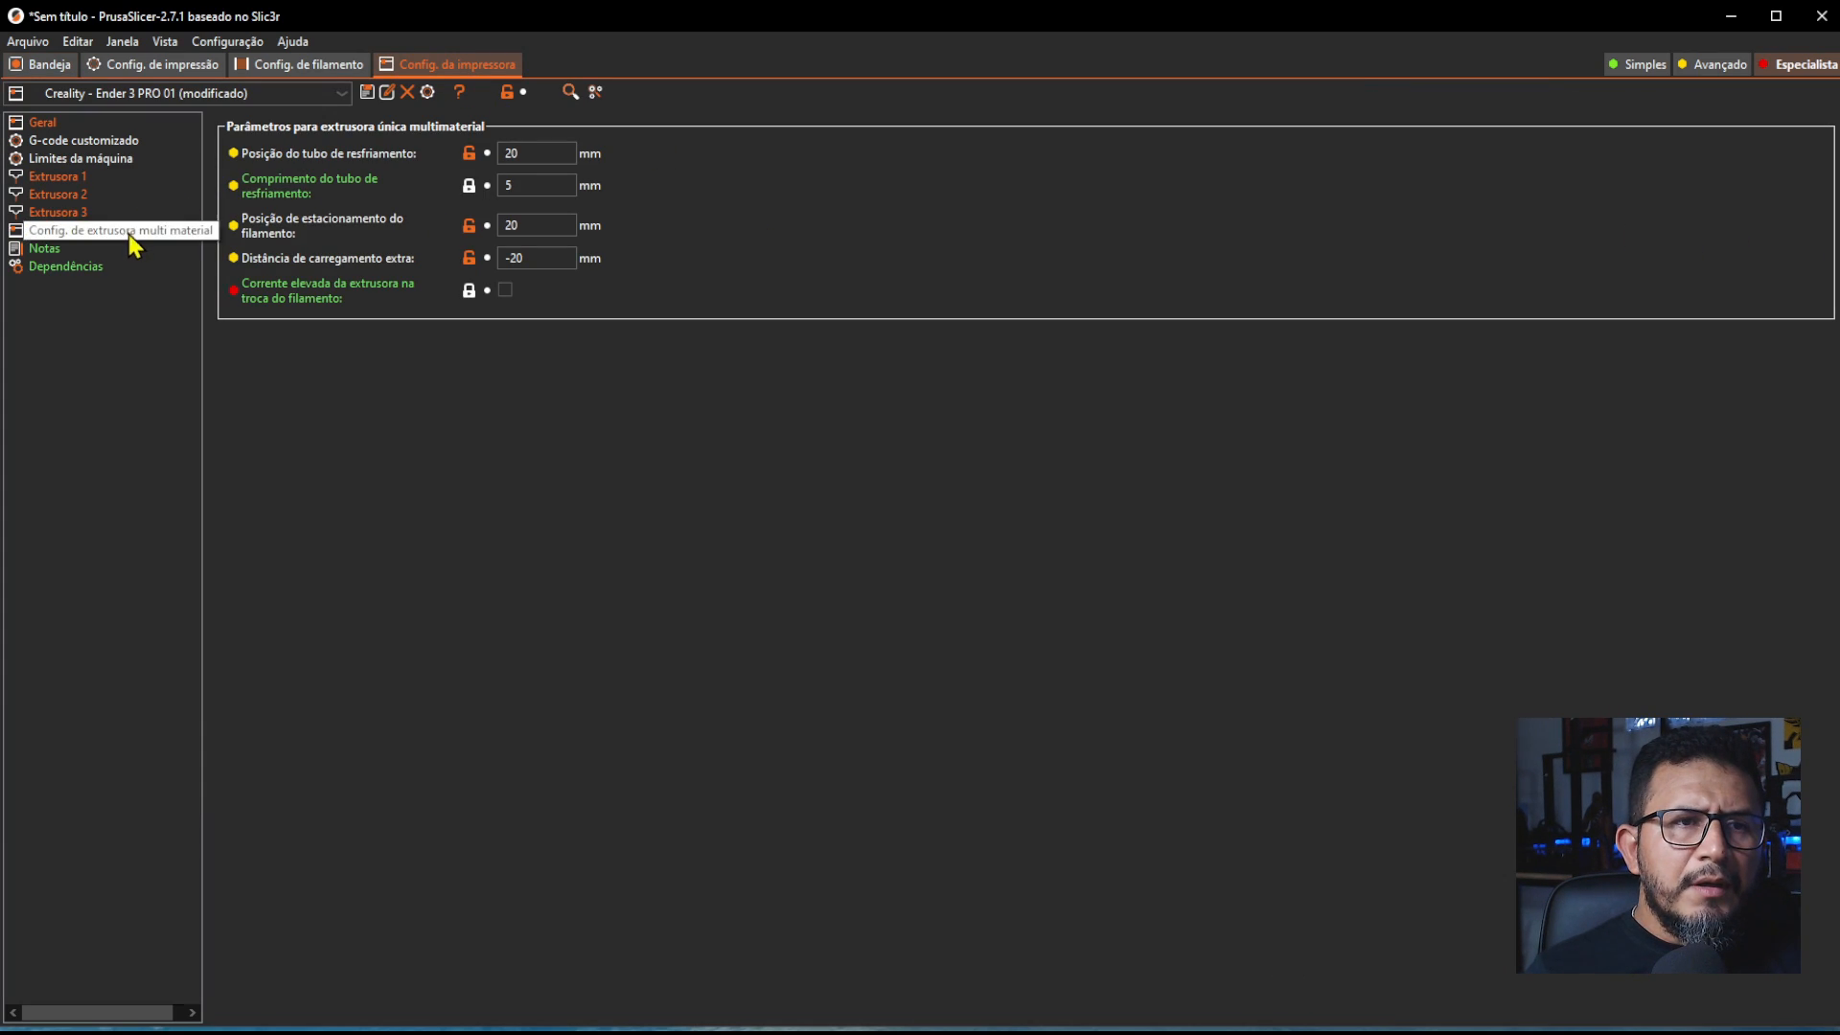
{"action": "left_click", "coordinate": [110, 144]}
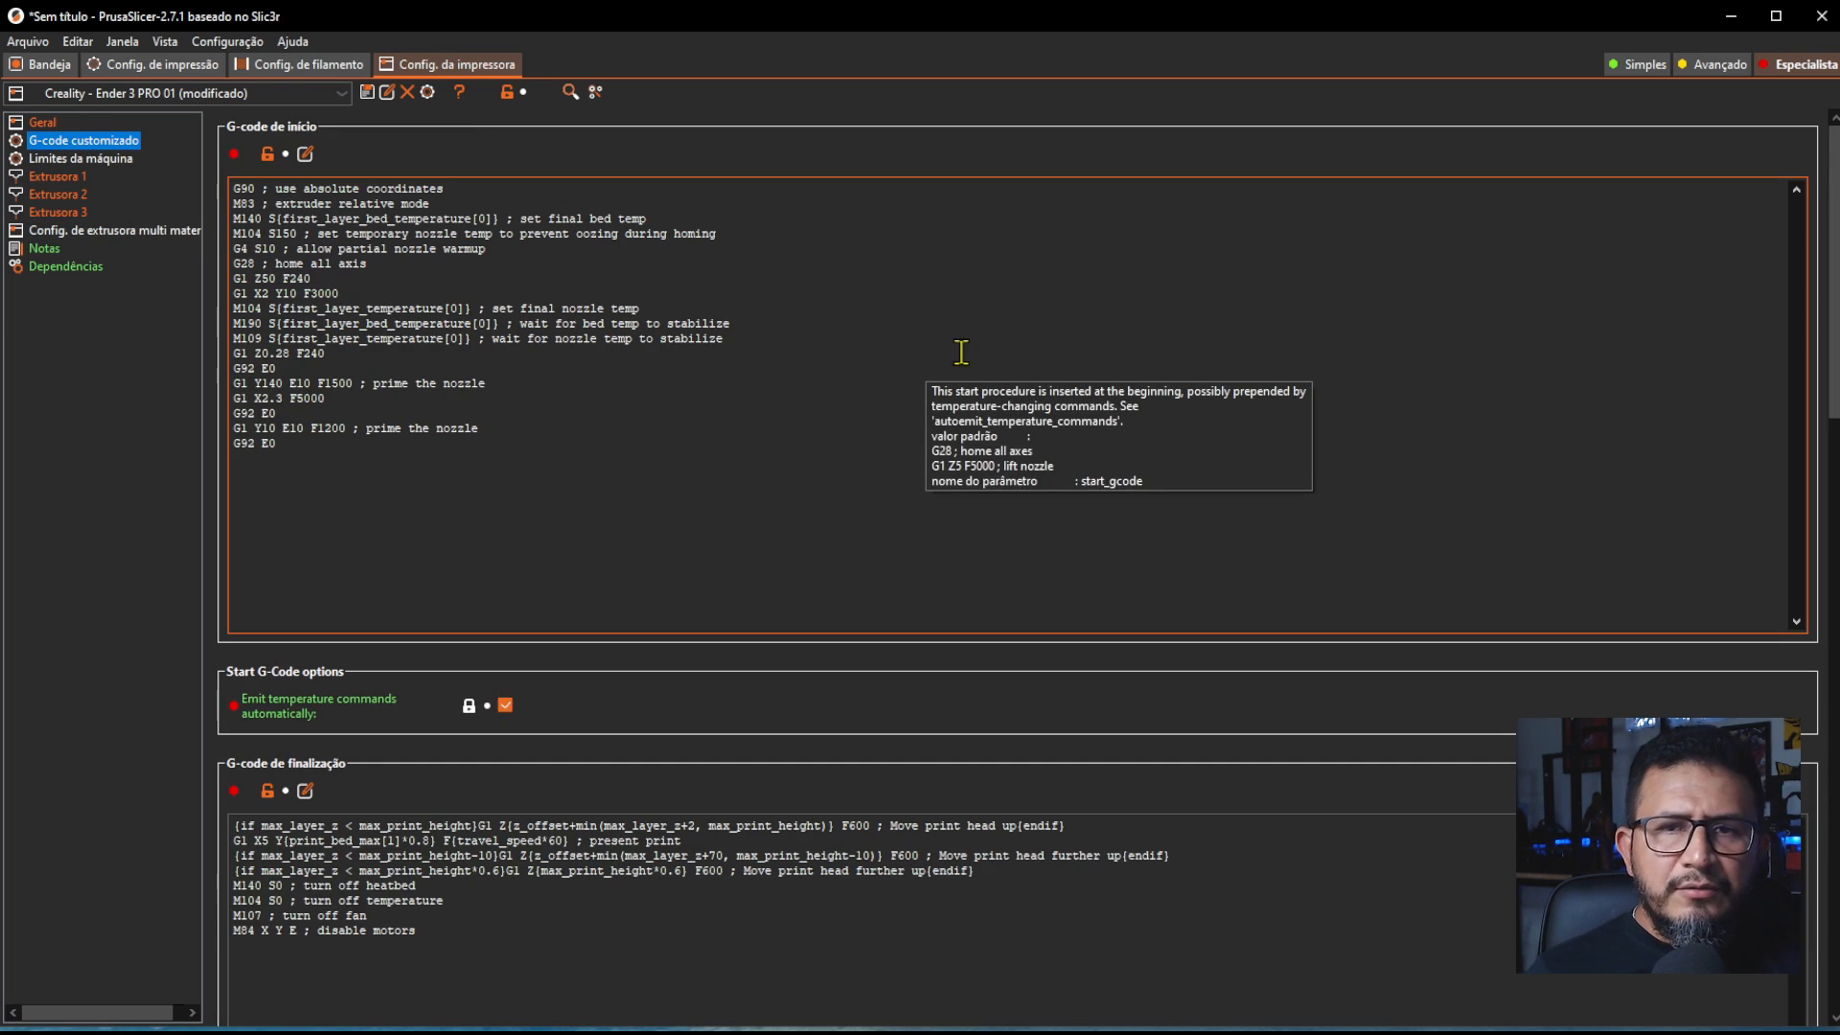
{"action": "left_click_drag", "start_coordinate": [1833, 376], "coordinate": [1833, 801]}
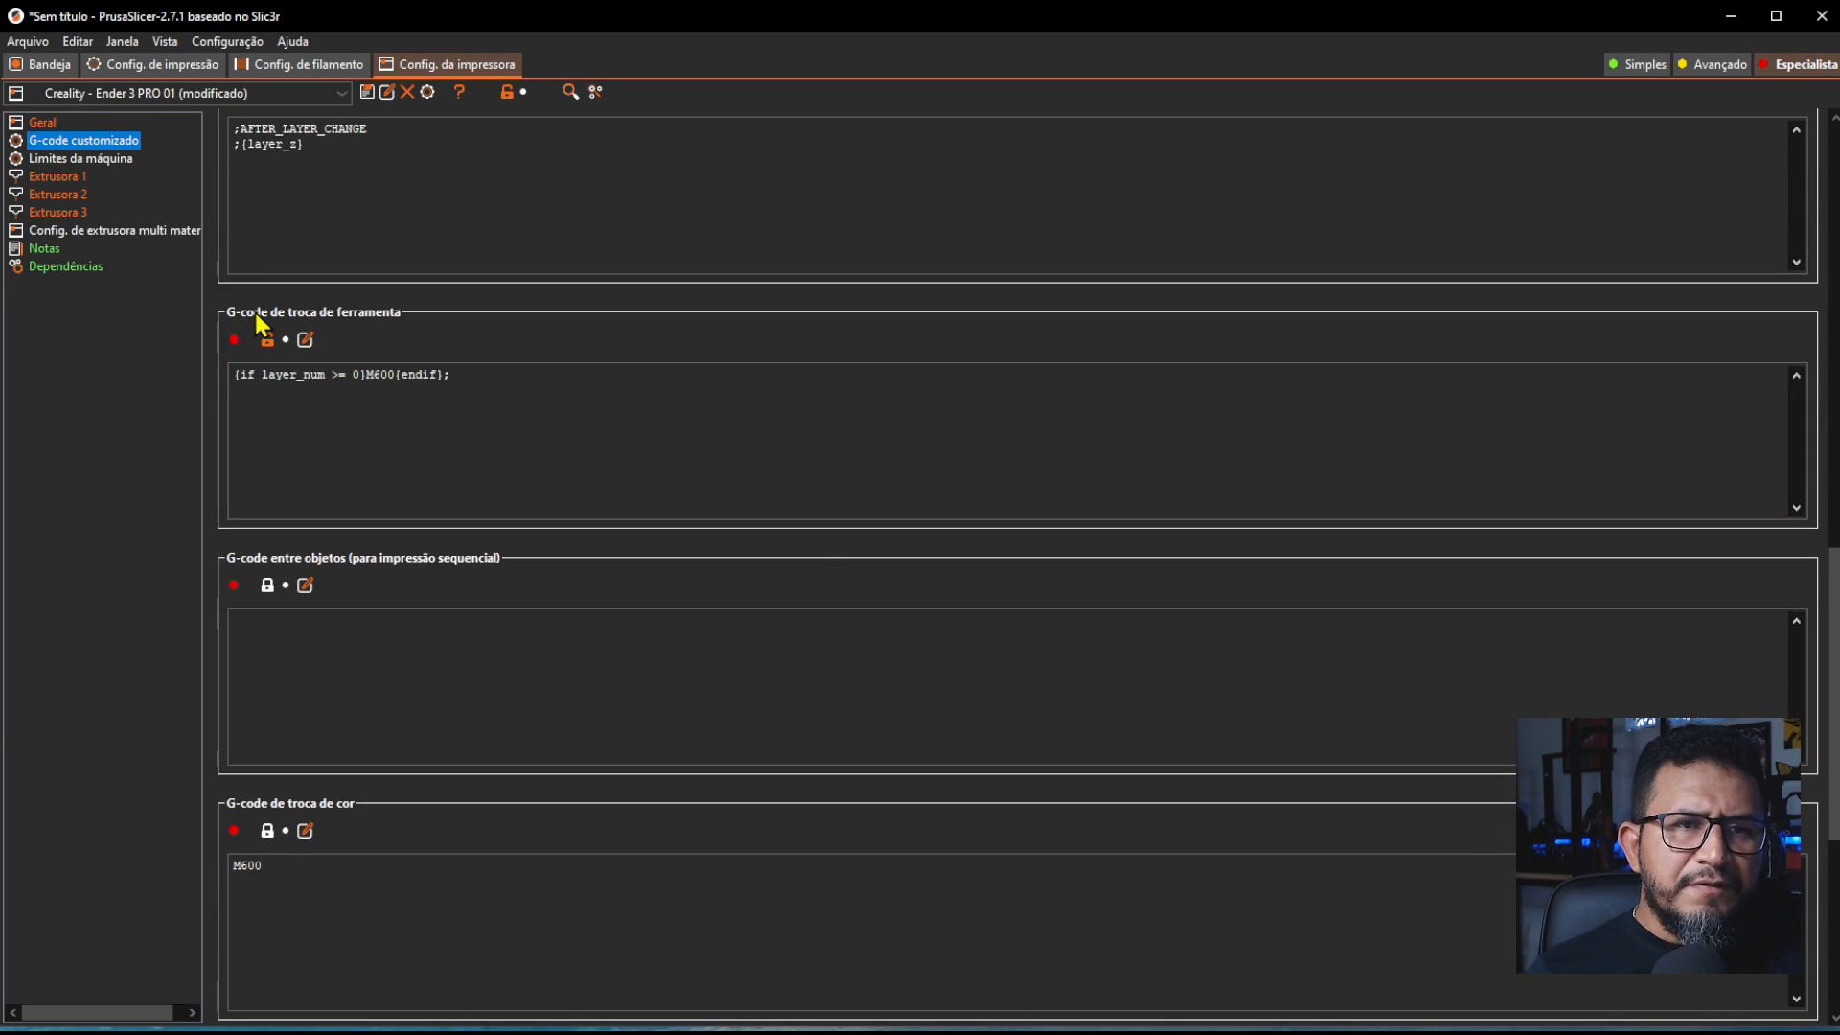
{"action": "left_click", "coordinate": [361, 376]}
{"action": "double_click", "coordinate": [416, 381]}
{"action": "left_click", "coordinate": [416, 380]}
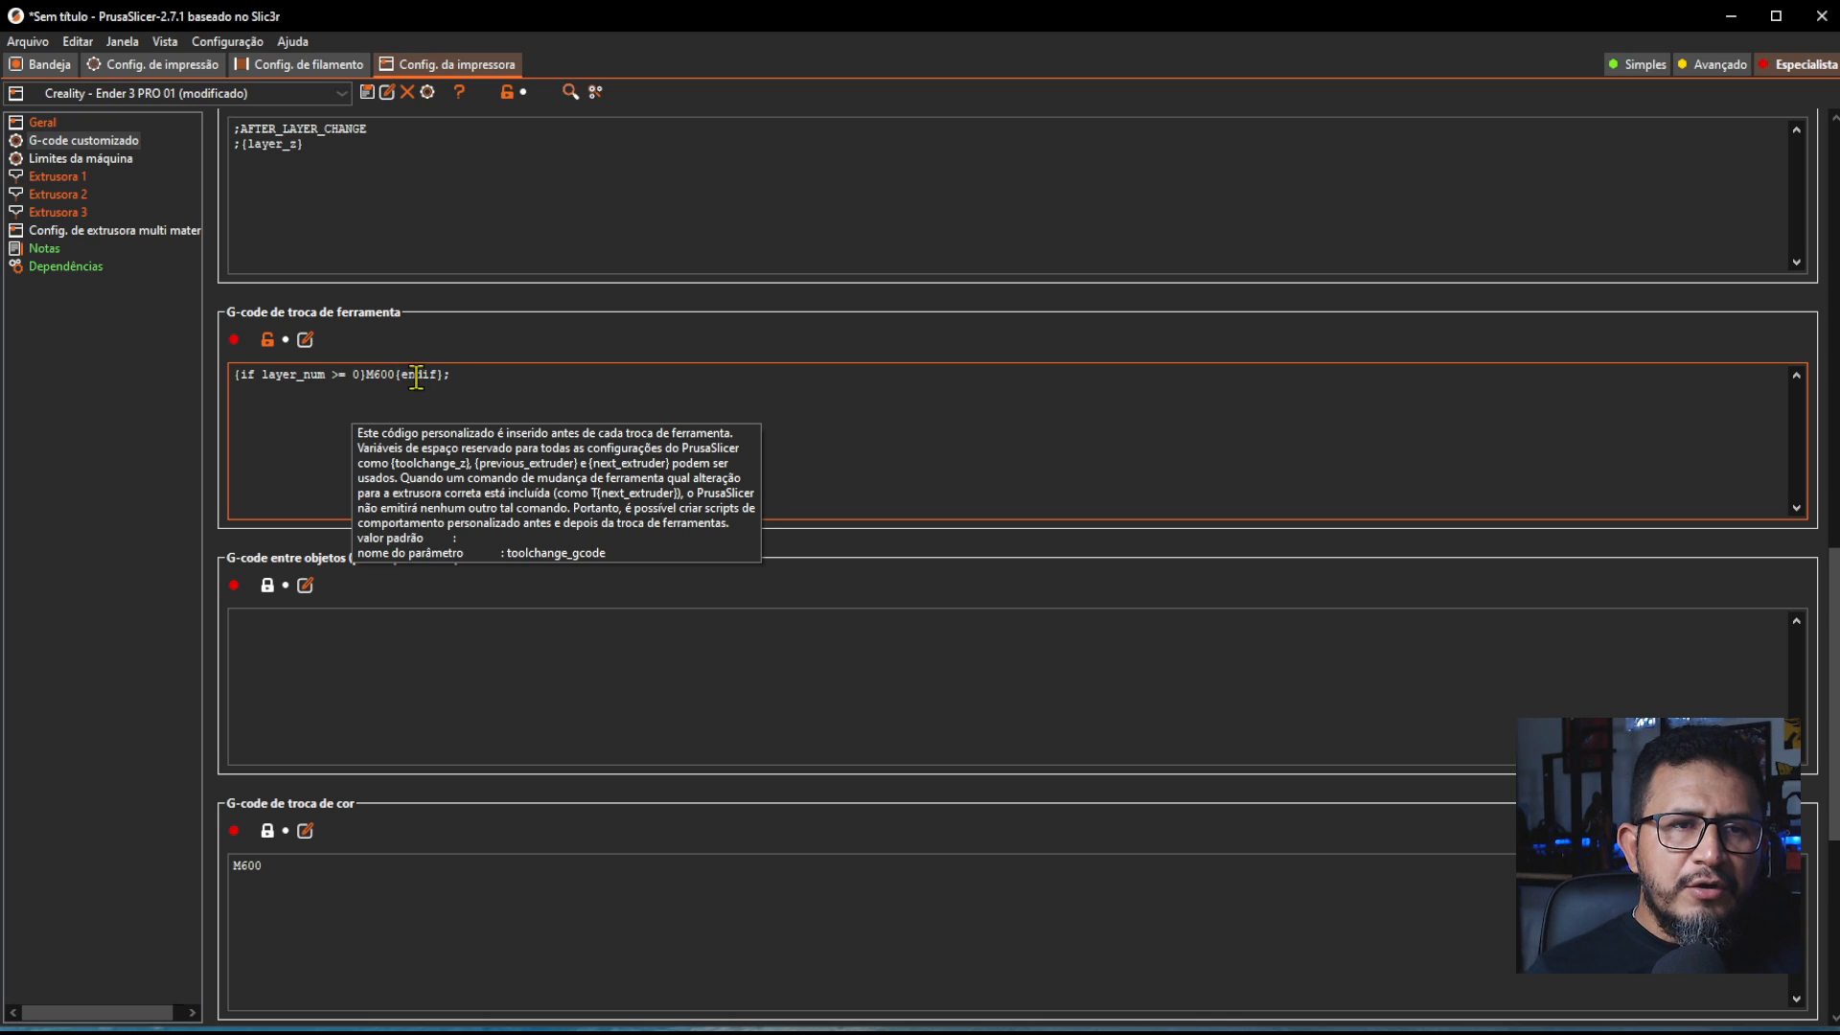
{"action": "left_click_drag", "start_coordinate": [235, 376], "coordinate": [464, 374]}
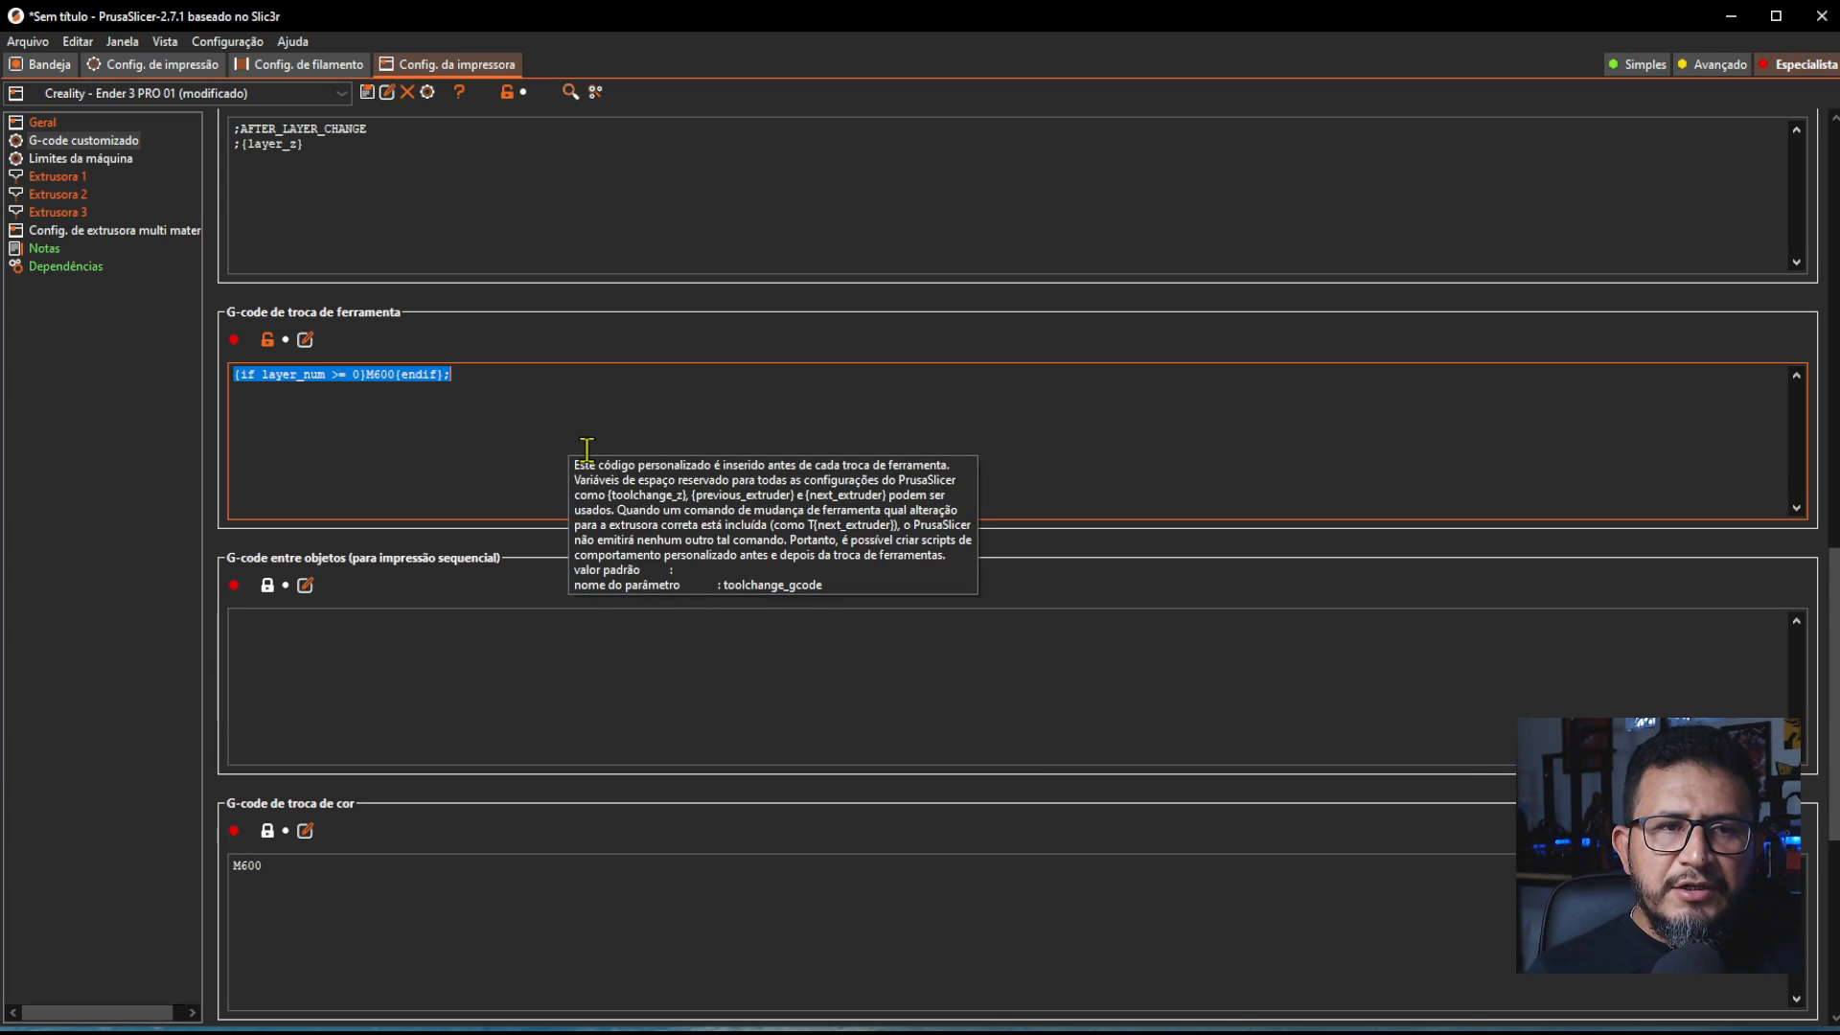
{"action": "left_click", "coordinate": [467, 382]}
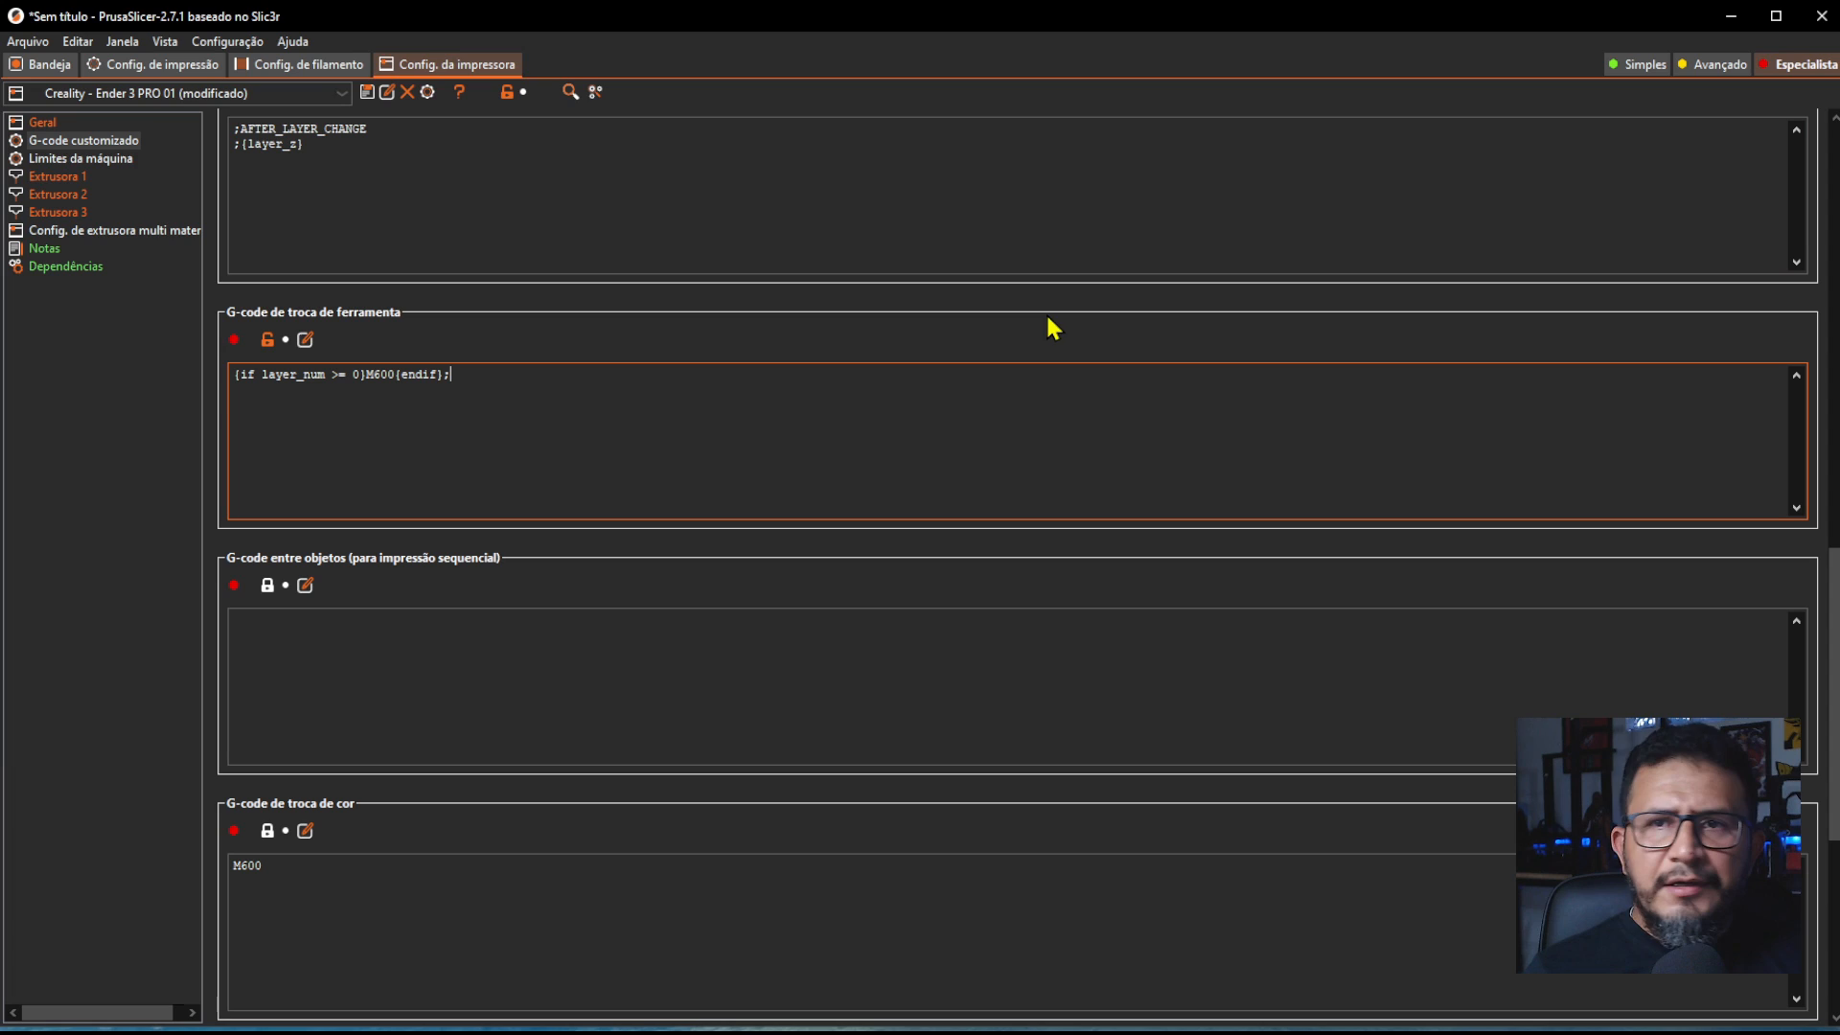
{"action": "left_click", "coordinate": [54, 69]}
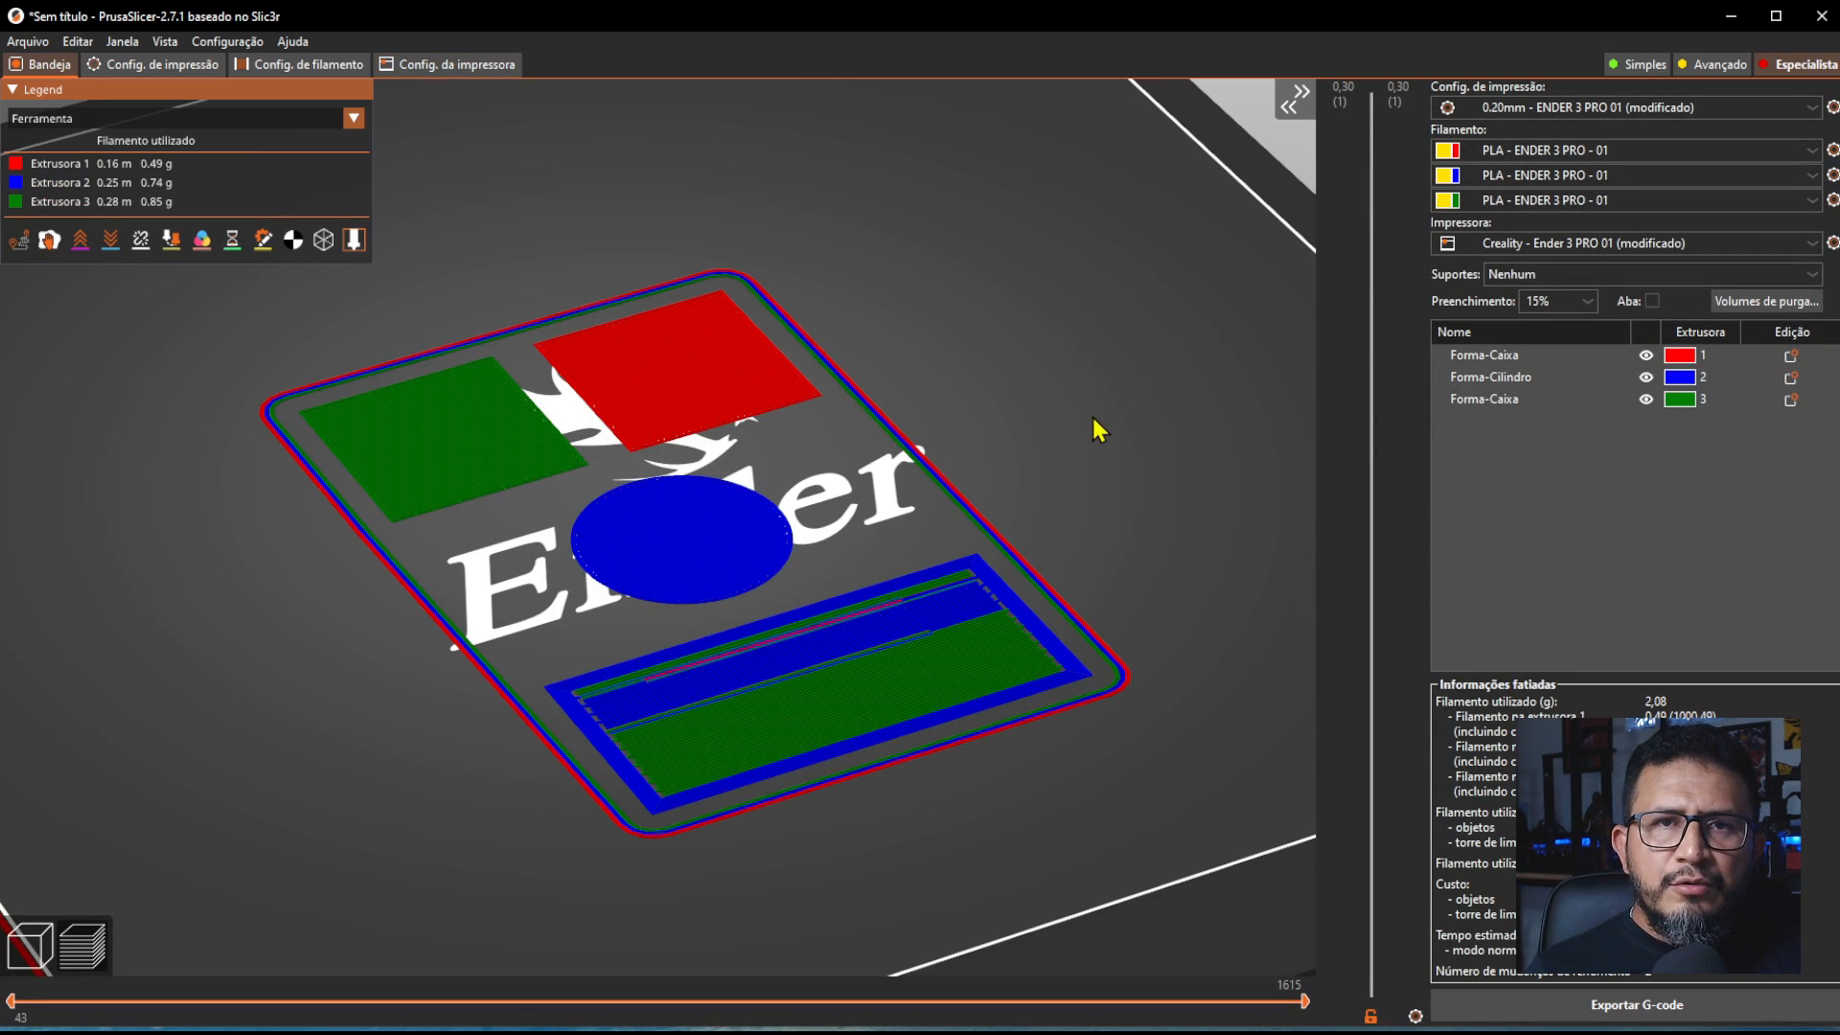